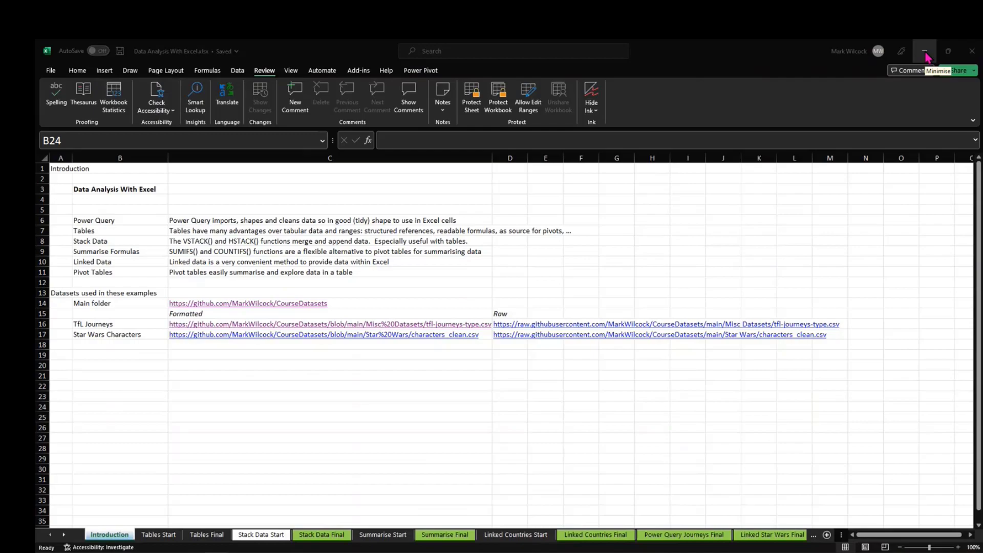
# Switch to the browser, view the London Datastore page for Public Transport Journeys, and return to the GitHub tfl-journeys-type.csv page
pyautogui.click(925, 53)
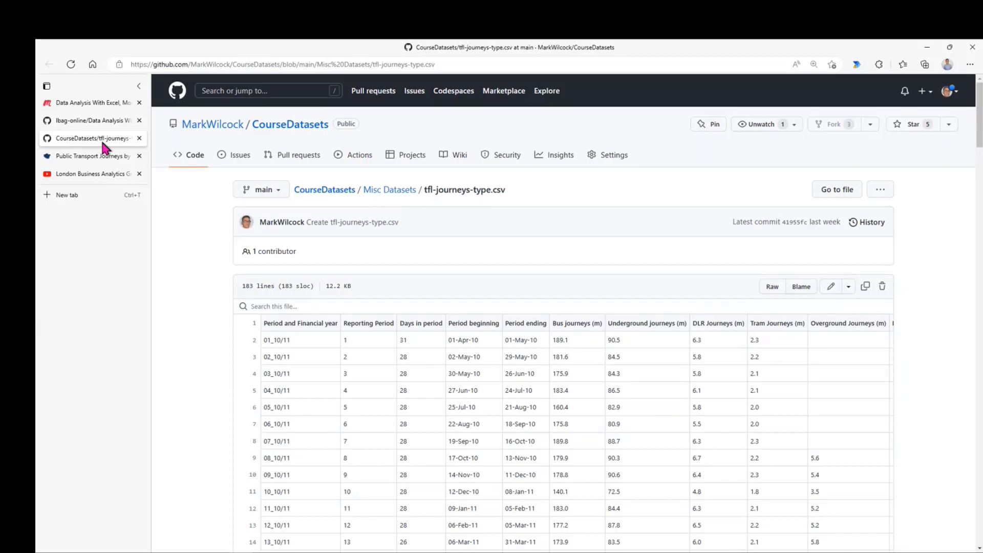
pyautogui.click(103, 155)
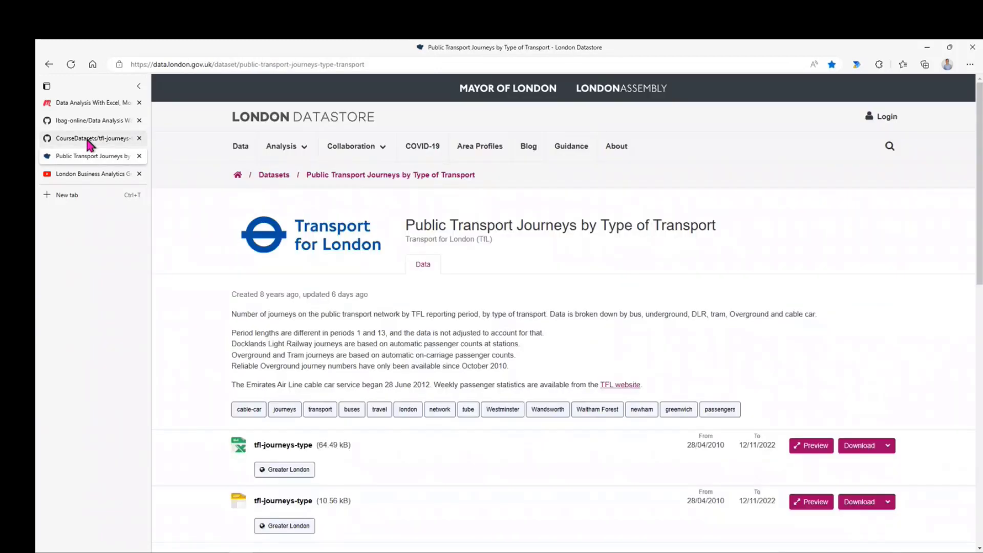
pyautogui.click(92, 139)
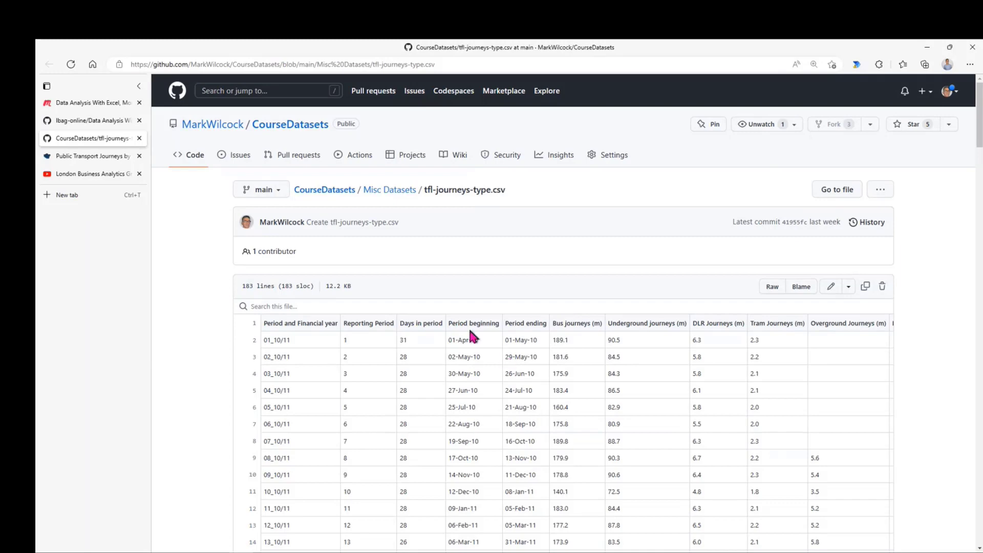
# Examine the tfl-journeys-type.csv table, including the period beginning and ending dates of its first record
pyautogui.scroll(-4, 469, 340)
pyautogui.scroll(2, 472, 351)
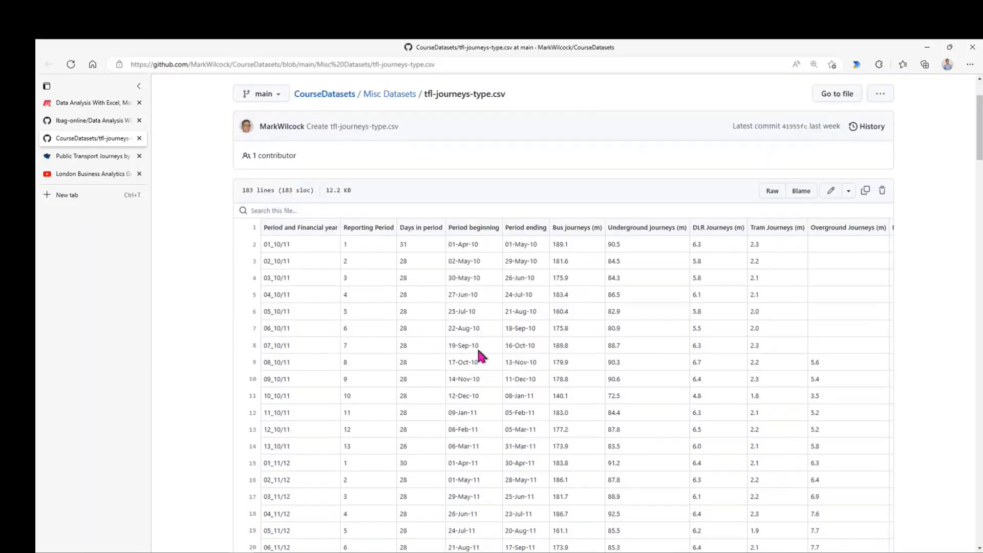
pyautogui.doubleClick(561, 244)
pyautogui.moveTo(451, 244); pyautogui.dragTo(527, 245)
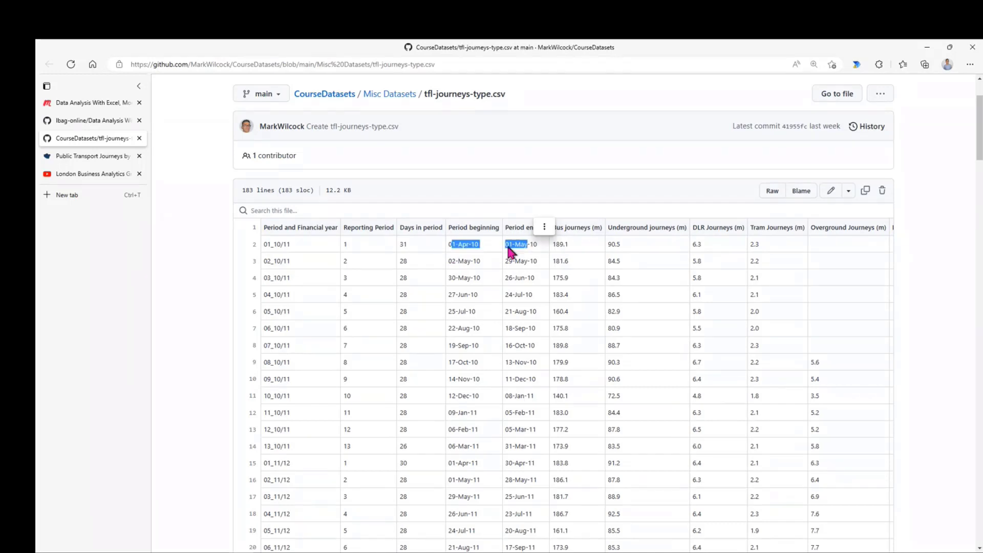
pyautogui.scroll(-5, 449, 336)
pyautogui.scroll(8, 449, 336)
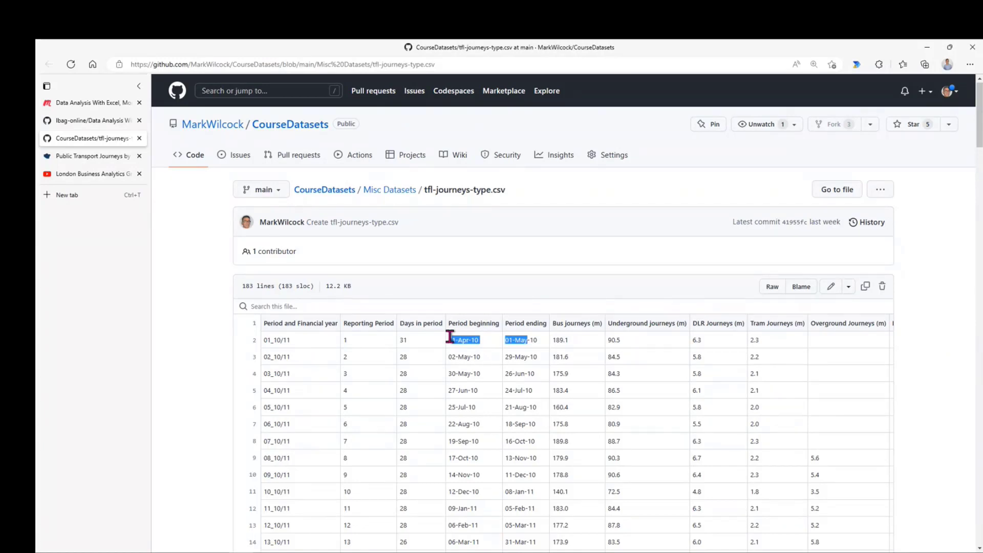
# Open the raw version of tfl-journeys-type.csv and copy its URL
pyautogui.click(772, 288)
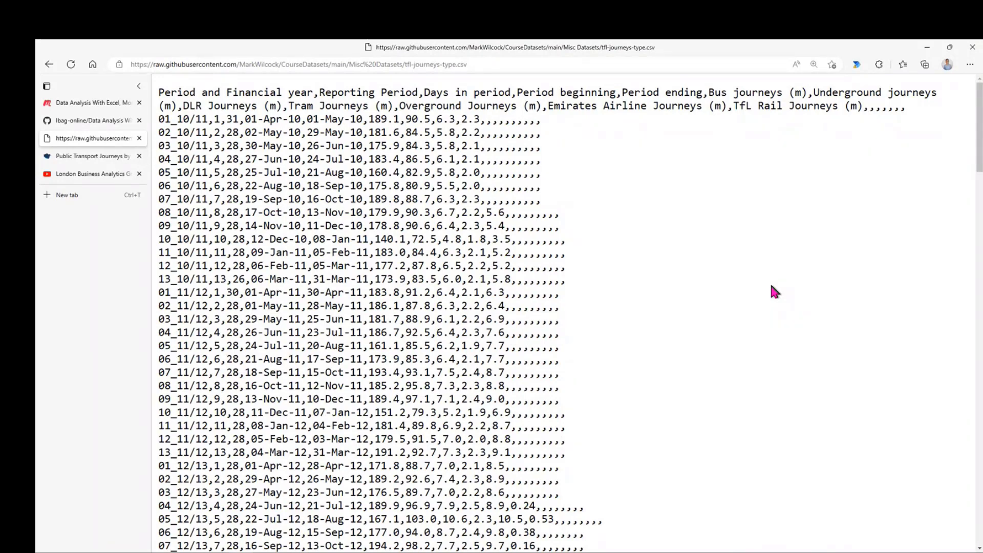
pyautogui.click(533, 67)
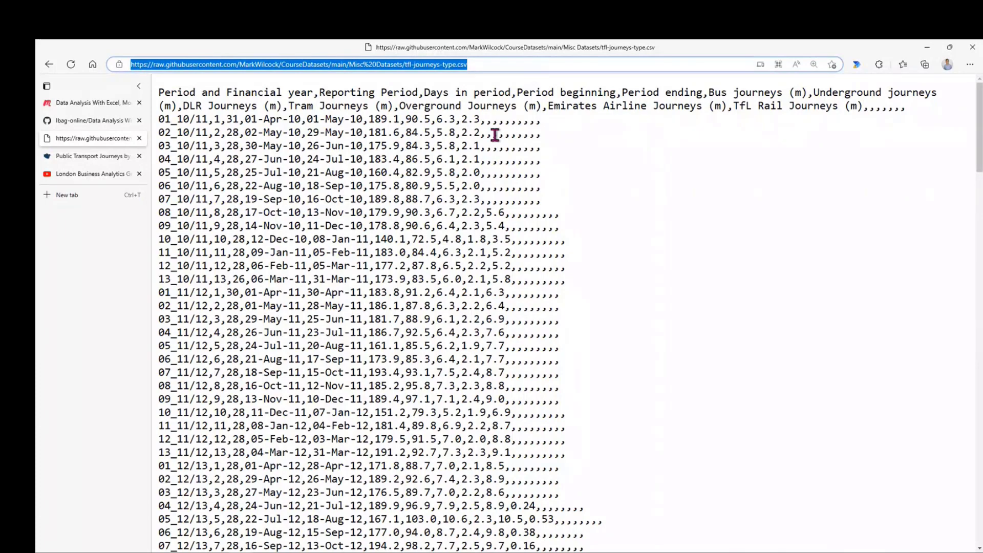
# Inspect the raw CSV for surplus trailing commas in the header and data rows, and for comma-only rows at the end
pyautogui.moveTo(495, 135); pyautogui.dragTo(542, 134)
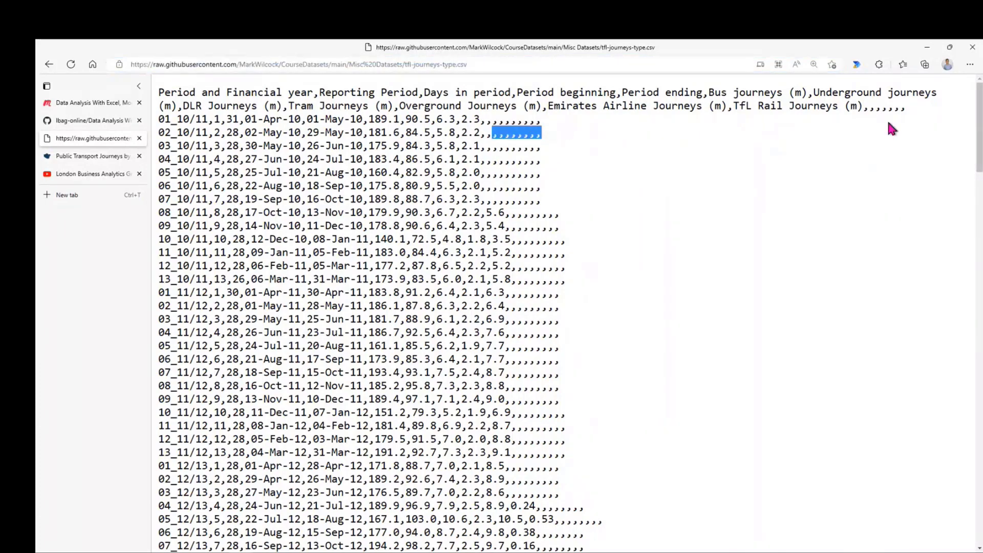
pyautogui.click(866, 104)
pyautogui.doubleClick(866, 105)
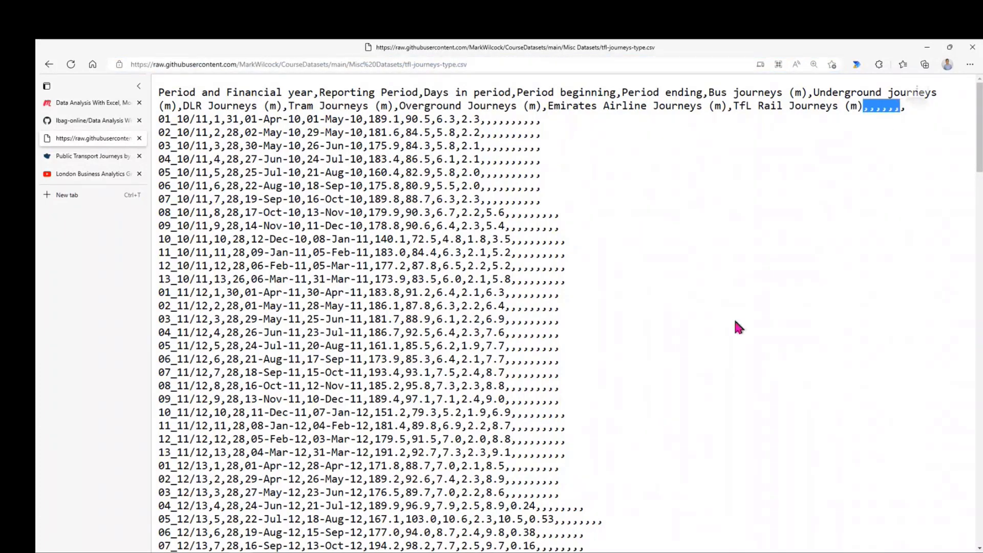
pyautogui.scroll(-20, 725, 318)
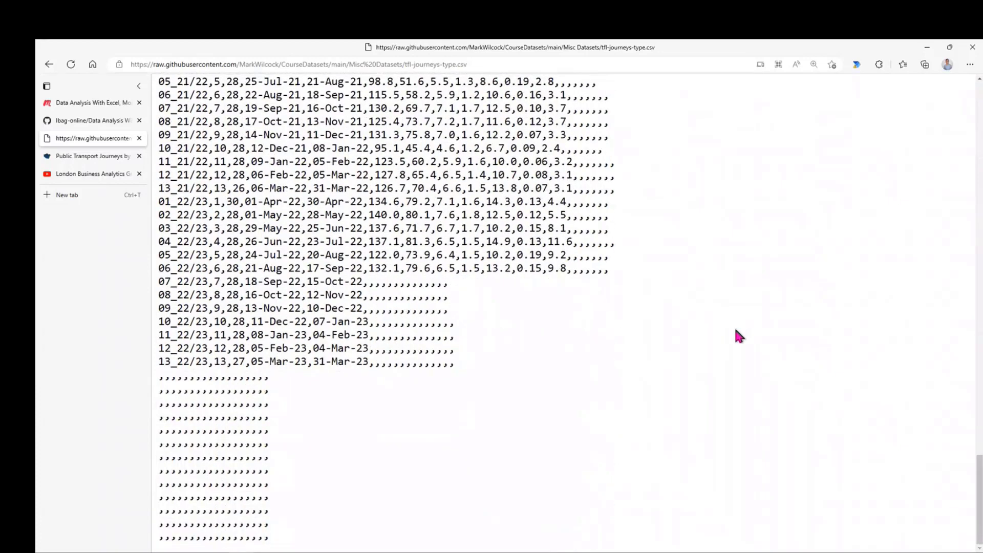
pyautogui.moveTo(202, 418); pyautogui.dragTo(321, 485)
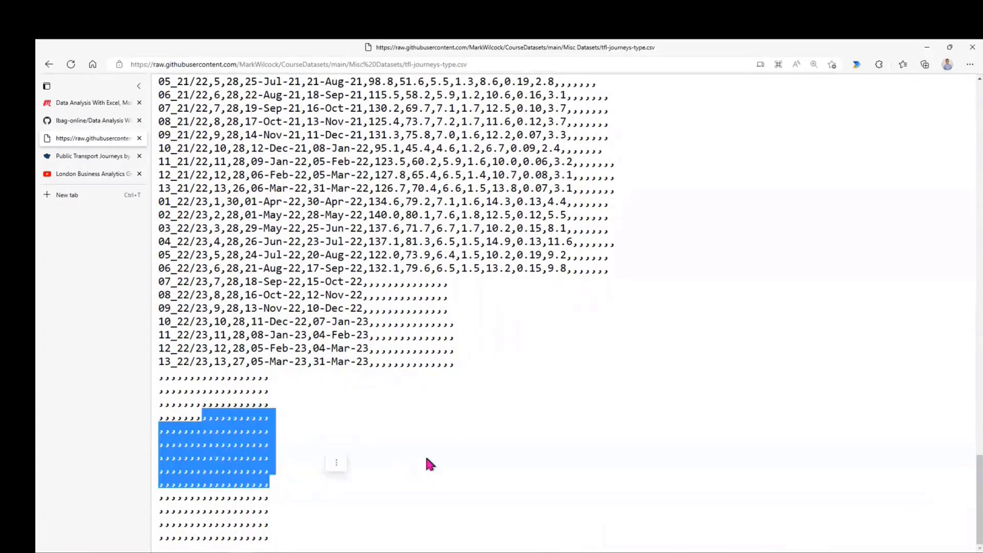
pyautogui.scroll(10, 429, 464)
pyautogui.scroll(20, 429, 464)
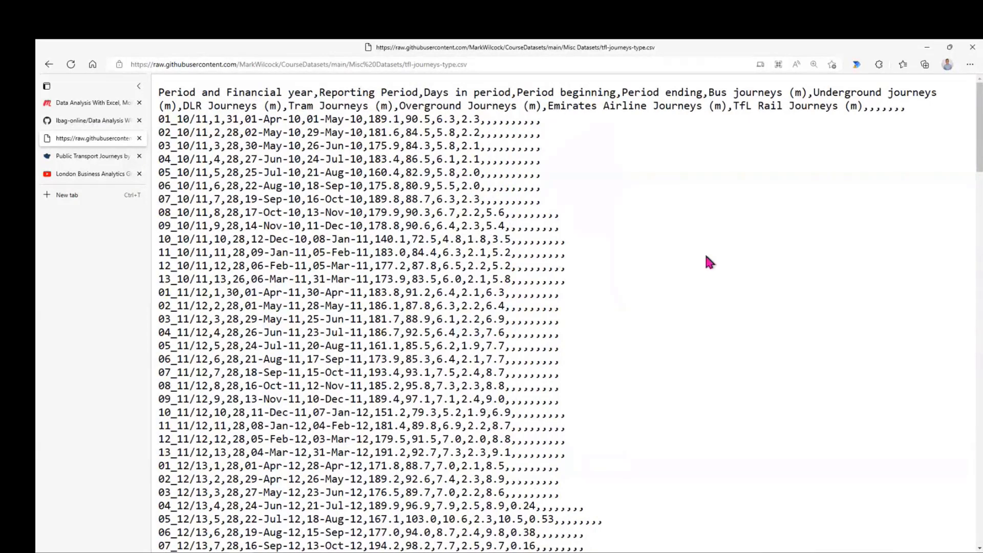
# Switch back to Excel, import the CSV from the web using the copied raw URL, and open it for transformation in Power Query
pyautogui.click(928, 52)
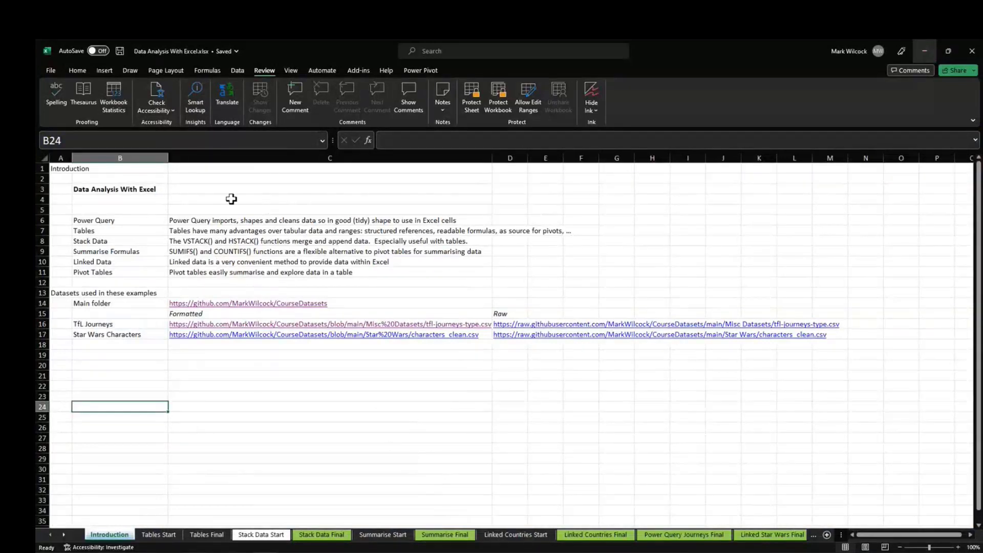
pyautogui.click(238, 70)
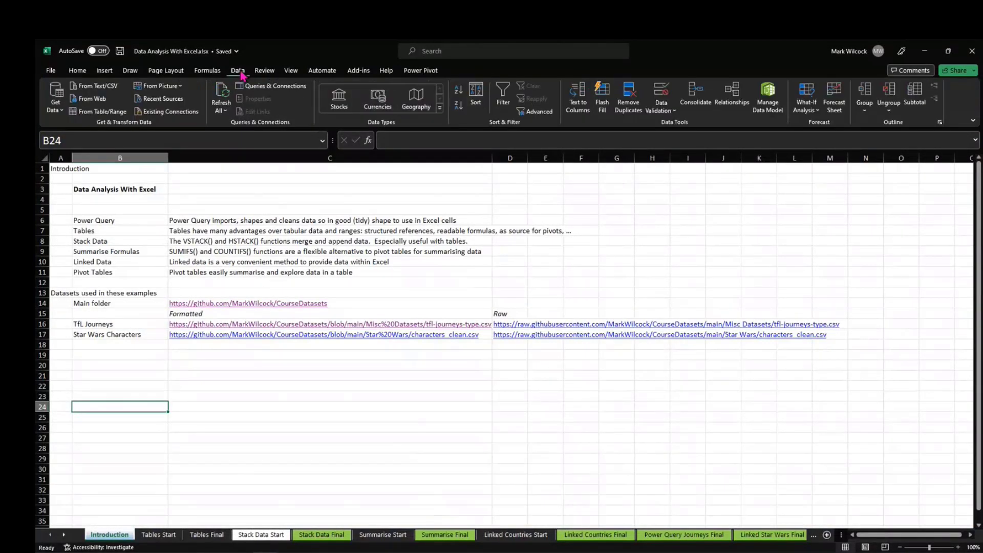
pyautogui.click(64, 111)
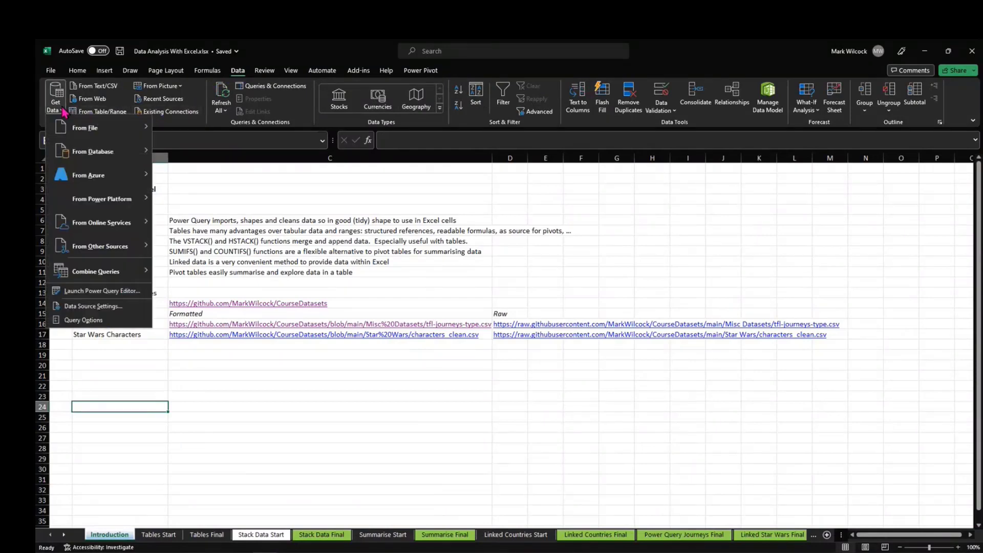
pyautogui.moveTo(88, 156)
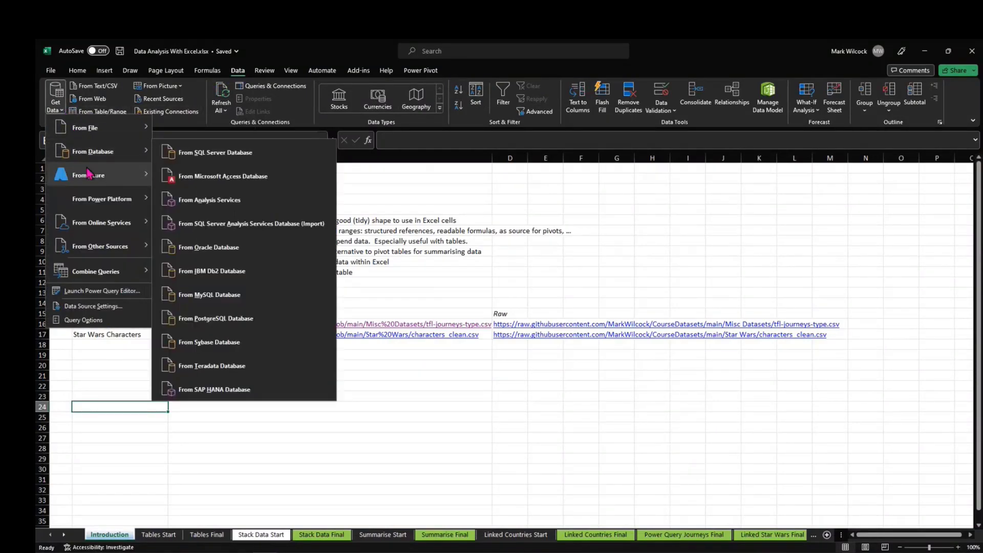
pyautogui.click(96, 101)
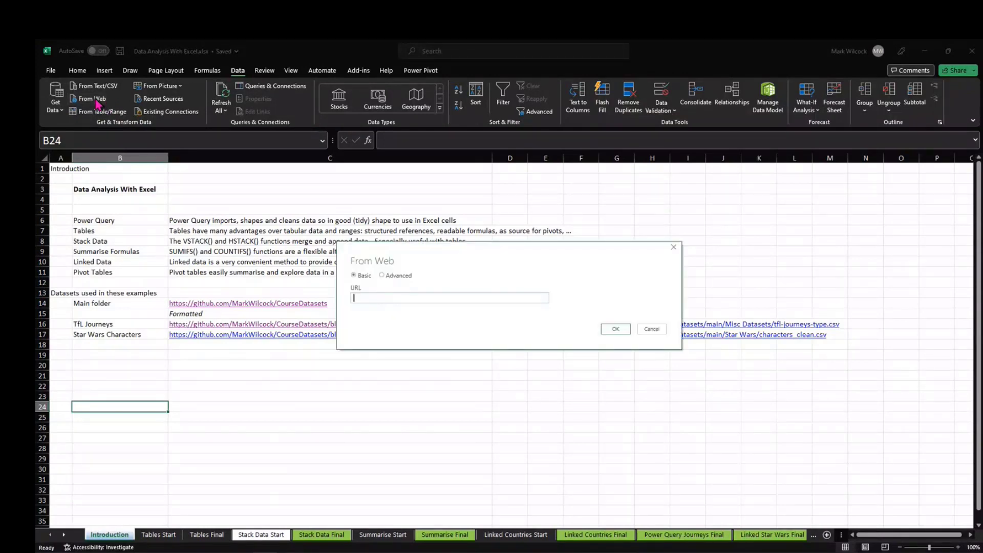
pyautogui.hotkey('ctrl', 'v')
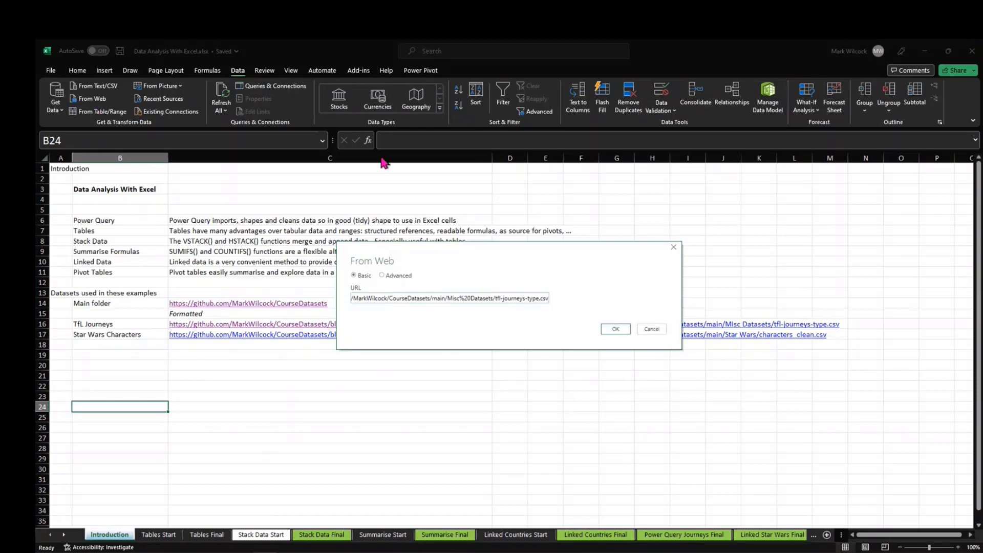
pyautogui.click(616, 330)
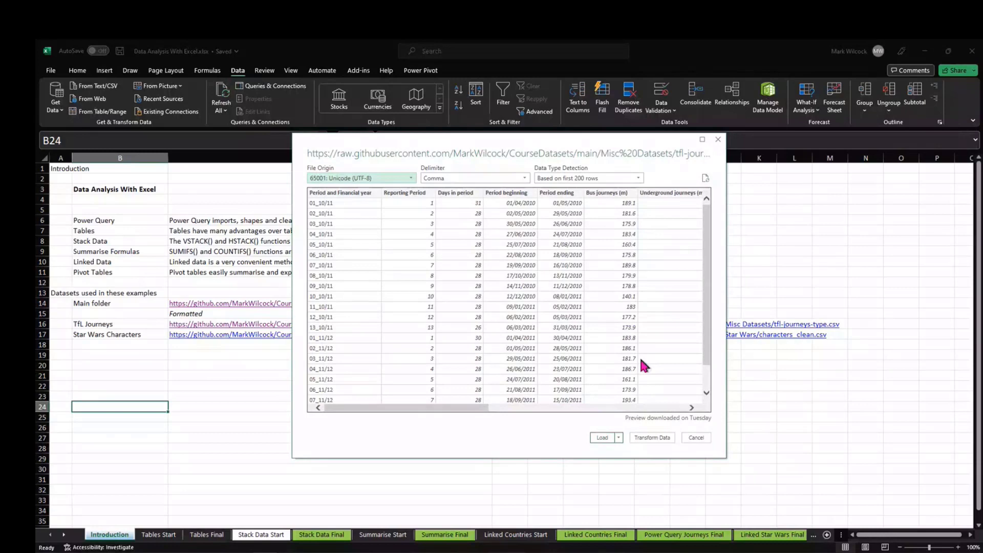
pyautogui.click(655, 437)
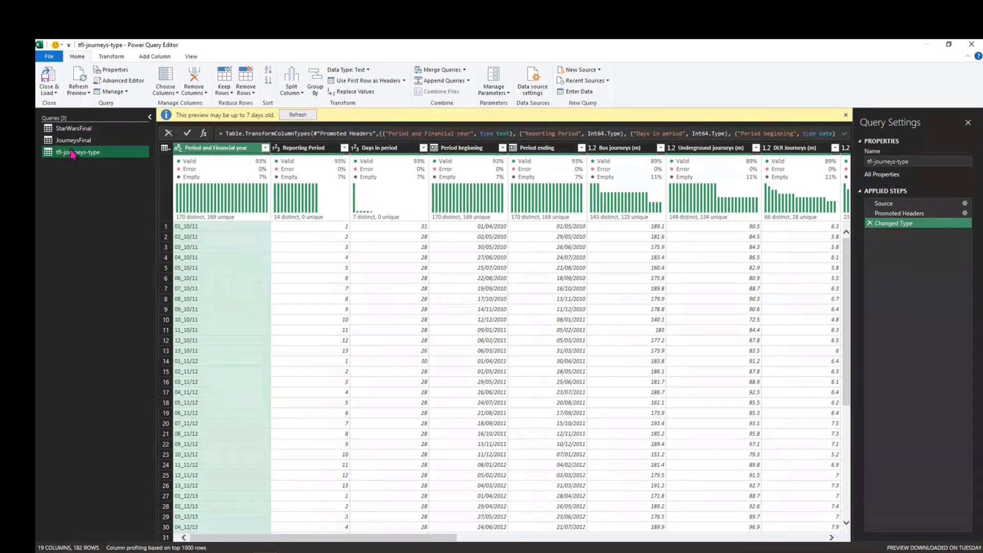
# Look through the StarWarsFinal and JourneysFinal queries, then return to tfl-journeys-type and refresh its data preview
pyautogui.click(77, 131)
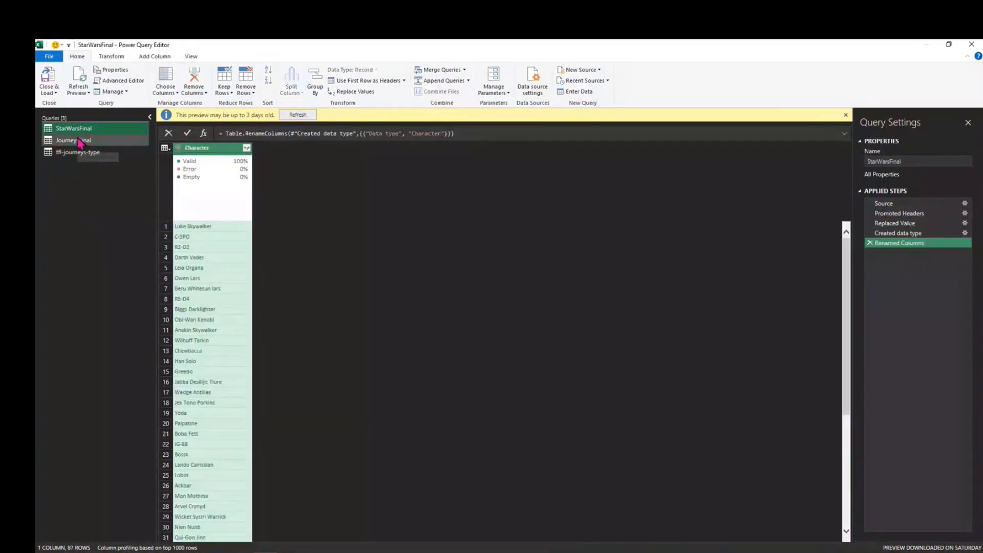
pyautogui.click(76, 140)
pyautogui.click(79, 153)
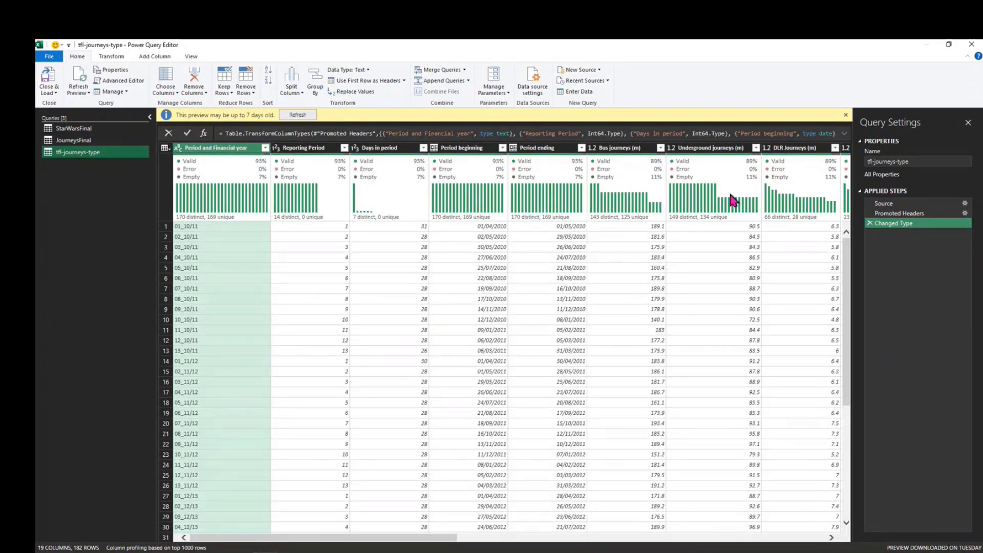
pyautogui.moveTo(705, 216)
pyautogui.click(297, 118)
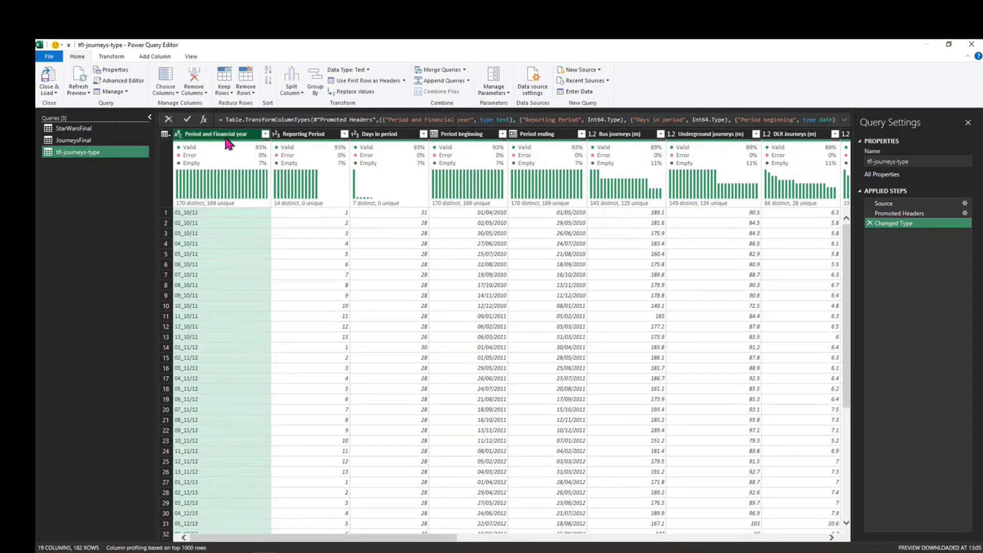
# Review the column statistics and value distributions of the Period and Financial year and Reporting Period columns
pyautogui.click(211, 179)
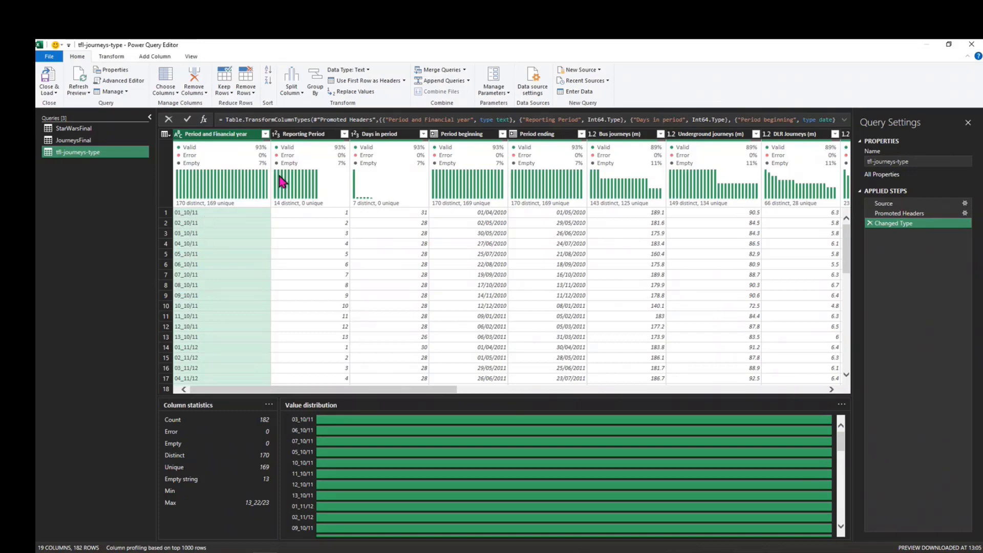
pyautogui.click(307, 135)
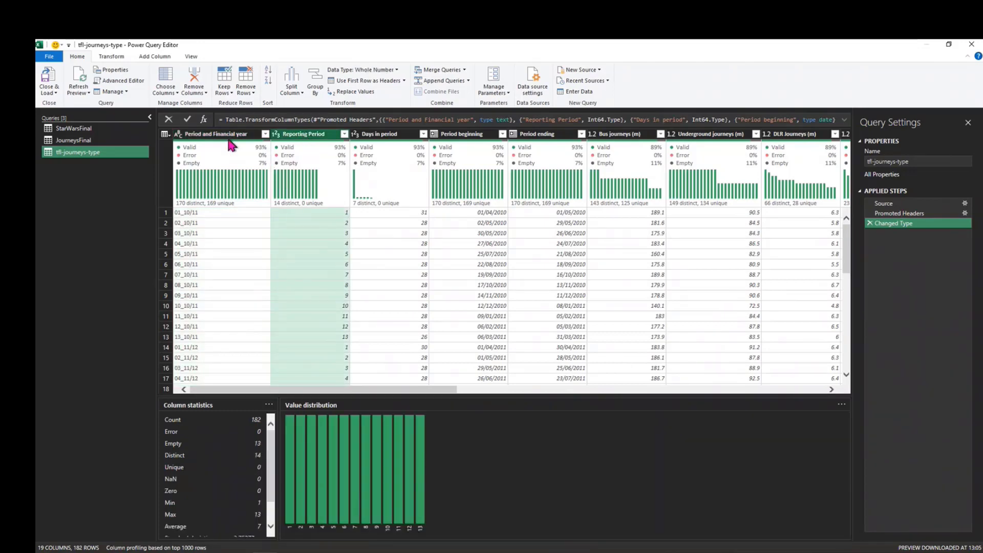
pyautogui.click(229, 141)
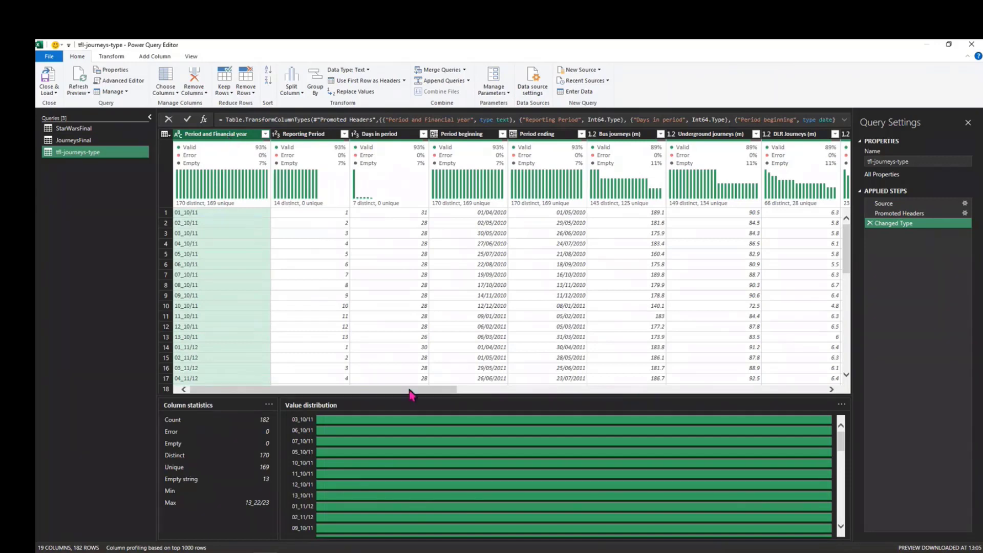
# Examine the unnamed columns at the end of the table and its last rows for empty and null values
pyautogui.moveTo(409, 394); pyautogui.dragTo(799, 369)
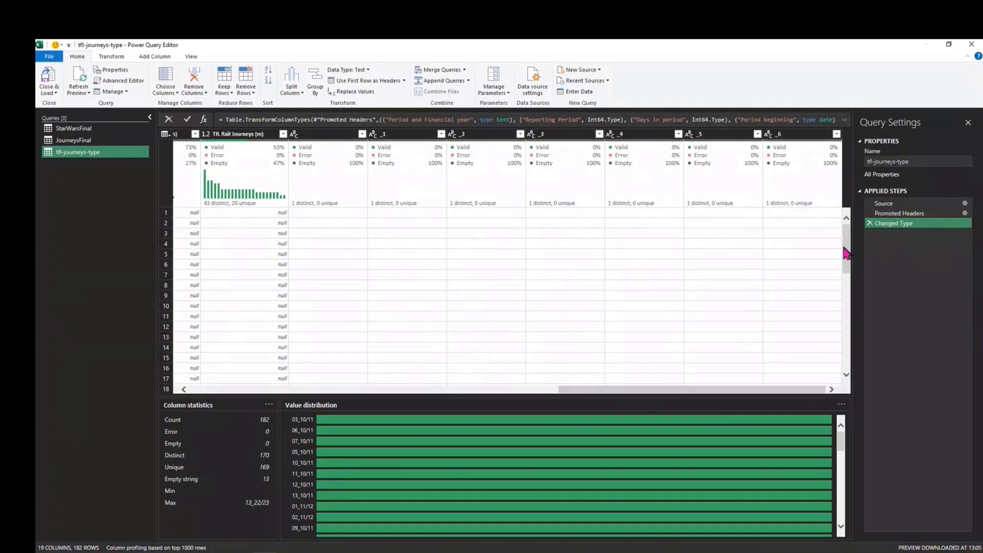
pyautogui.moveTo(846, 251); pyautogui.dragTo(843, 369)
pyautogui.scroll(-15, 765, 348)
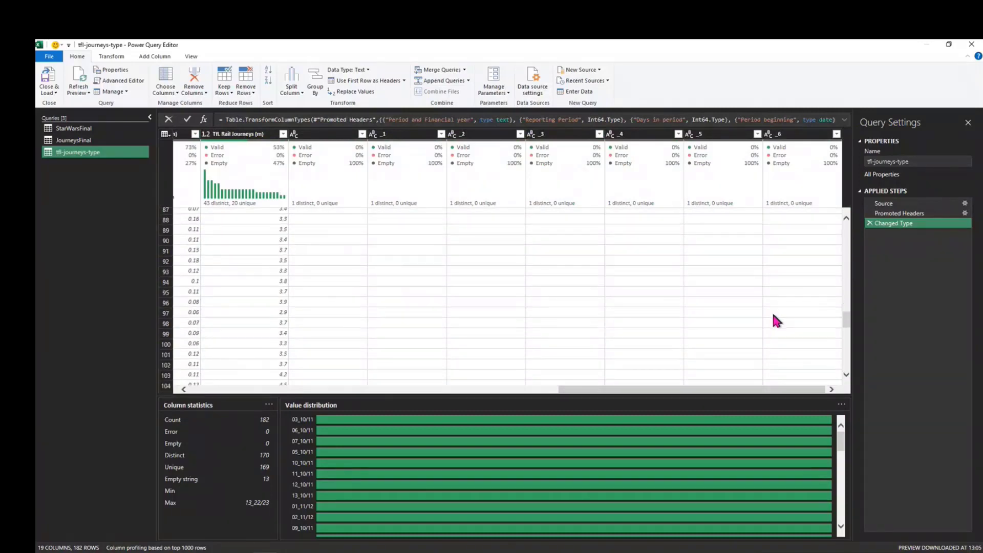
pyautogui.scroll(-10, 714, 348)
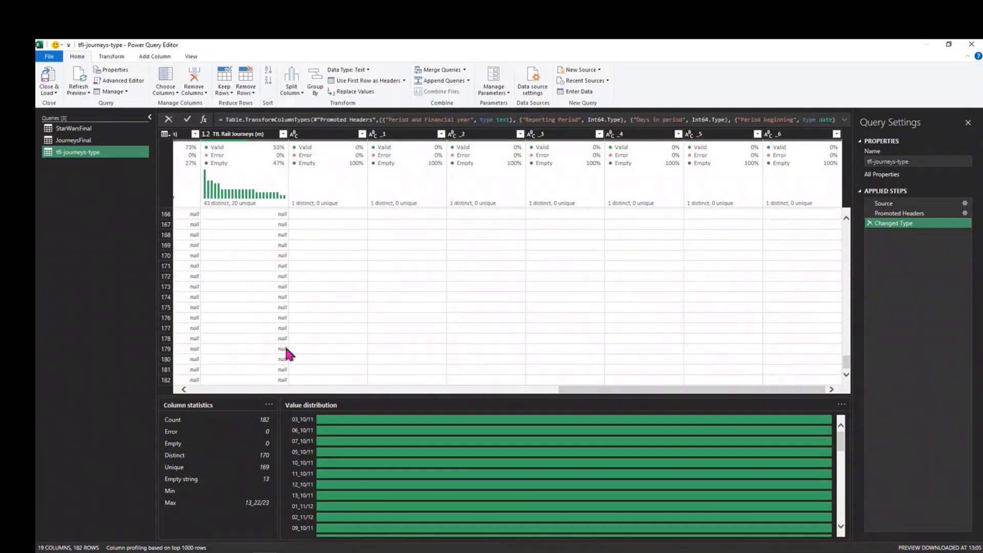
pyautogui.click(222, 389)
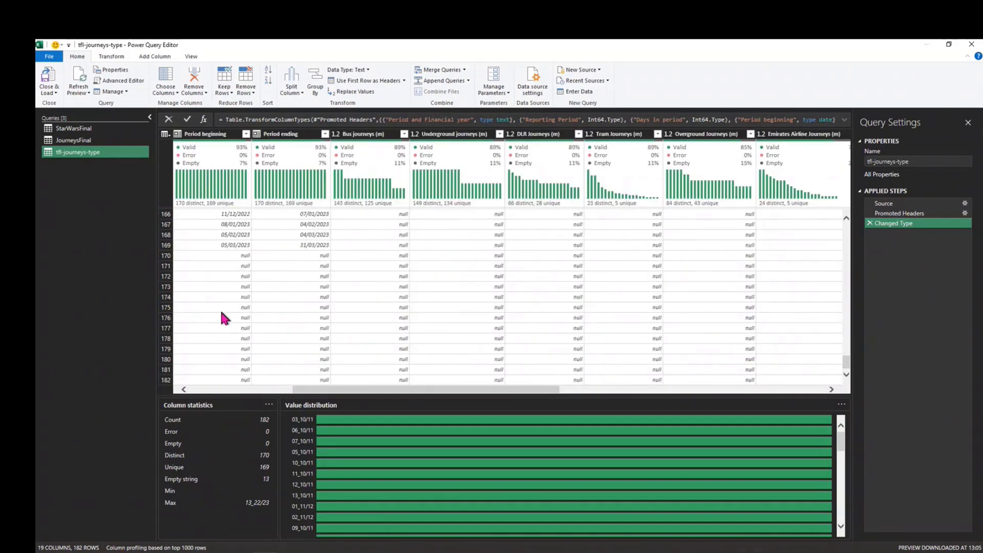
pyautogui.scroll(4, 220, 307)
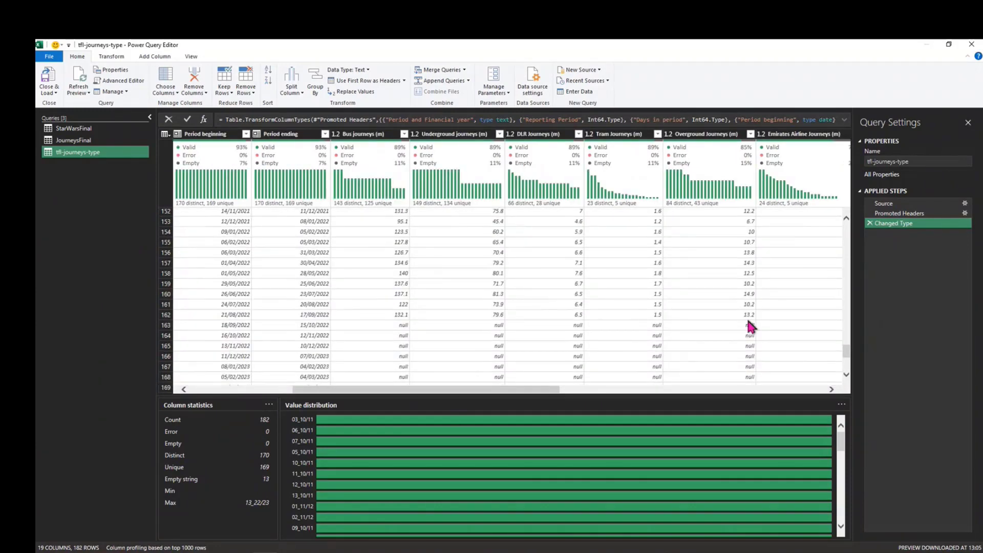
# Turn off the column profile display and check the last rows of the Period and Financial year column
pyautogui.click(191, 57)
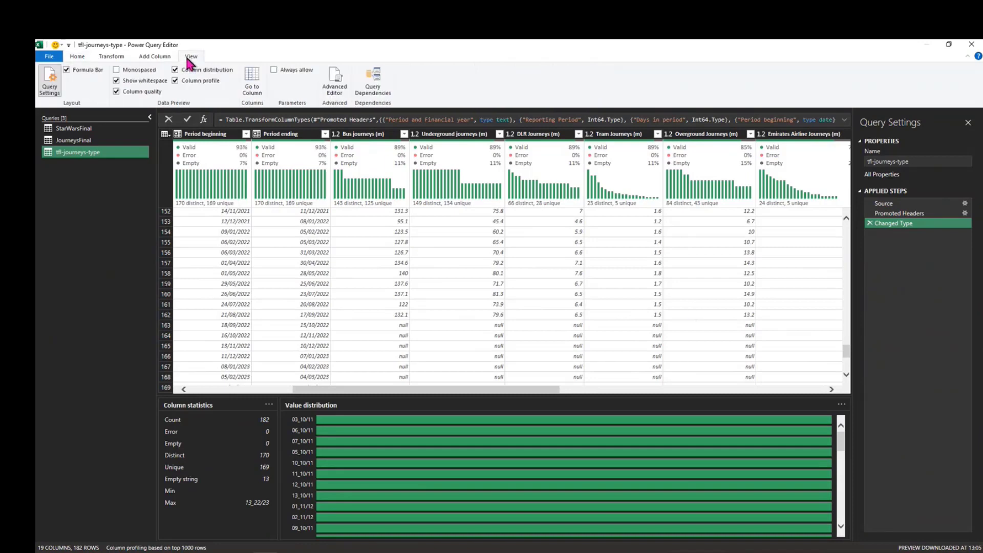
pyautogui.click(176, 80)
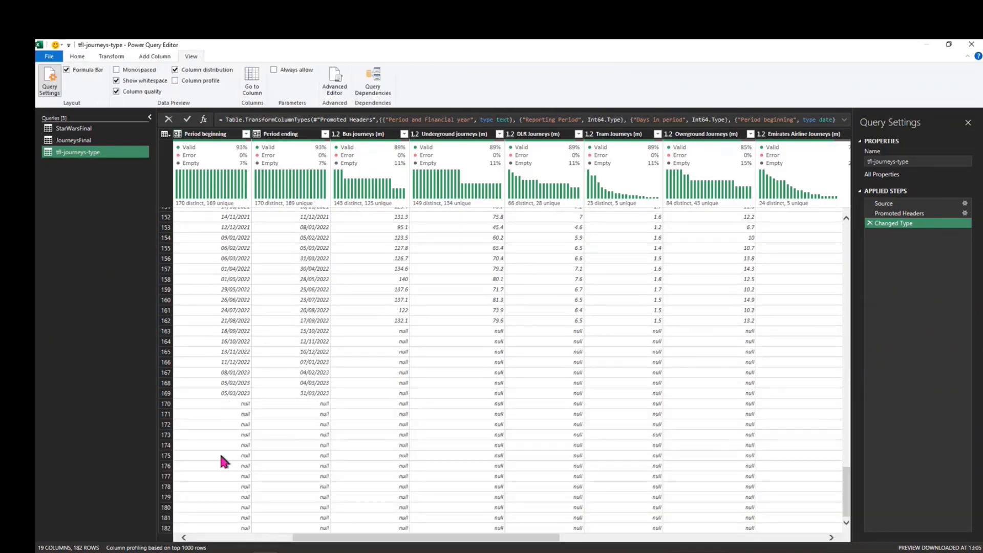
pyautogui.moveTo(309, 543); pyautogui.dragTo(209, 537)
pyautogui.click(181, 517)
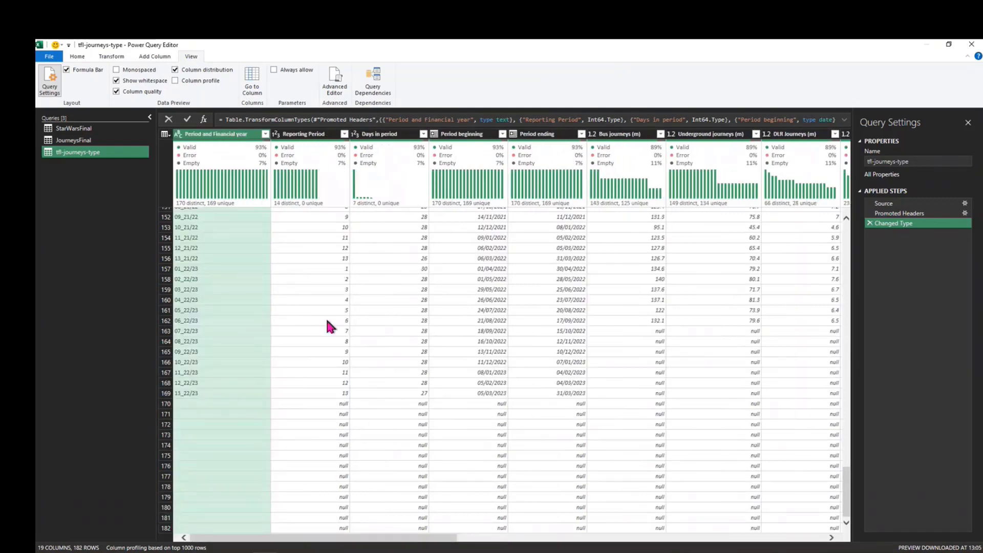
# Choose the columns to keep, excluding the blank-named column and columns _1 to _6
pyautogui.click(376, 309)
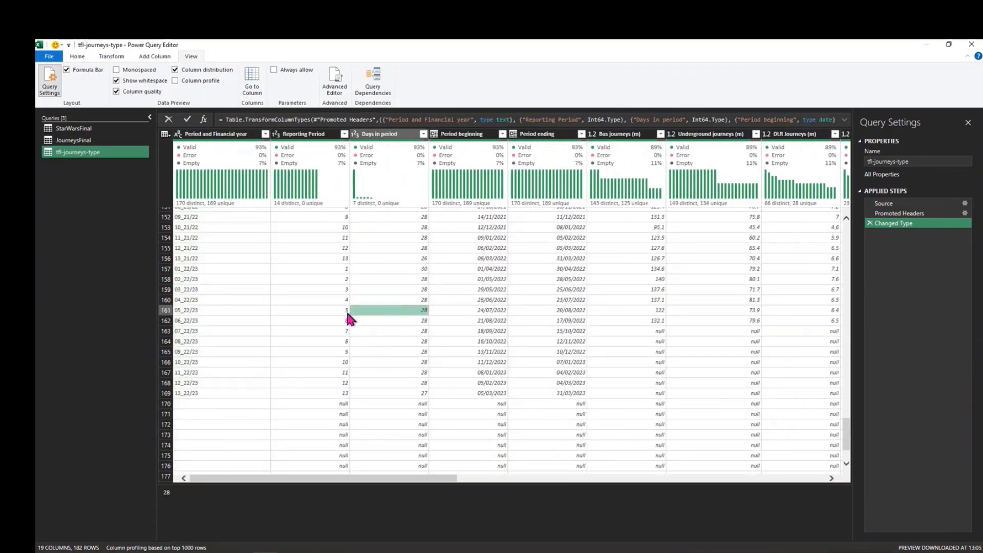
pyautogui.click(77, 57)
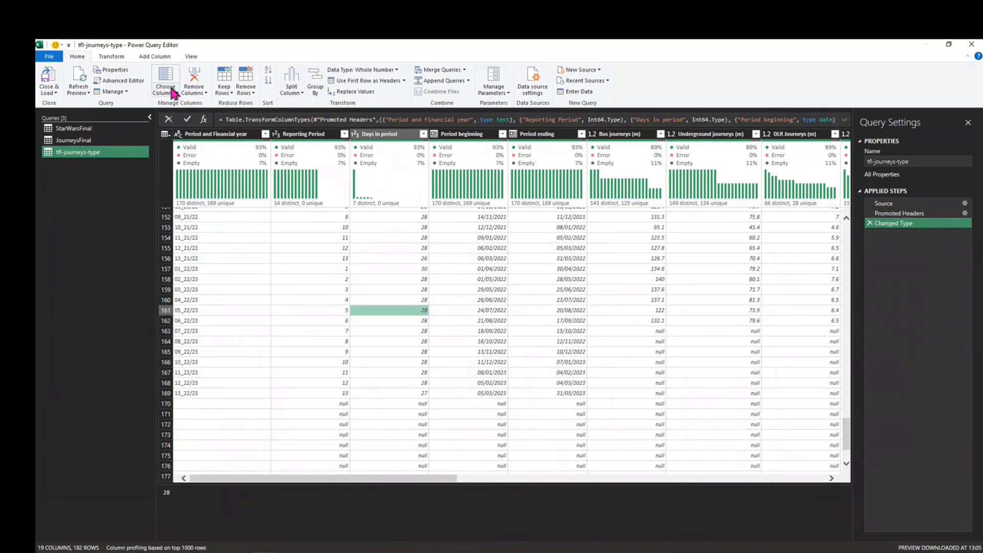
pyautogui.click(165, 96)
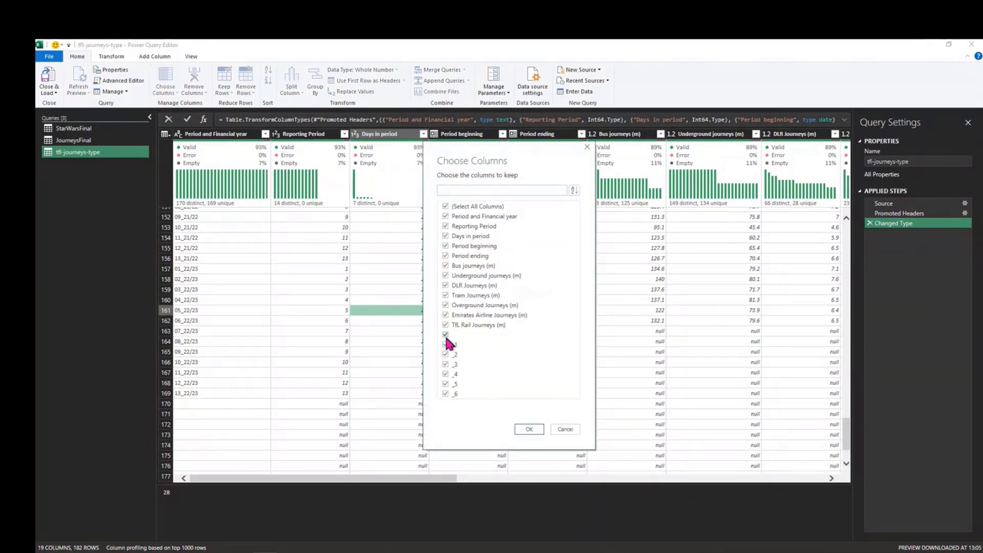
pyautogui.click(445, 335)
pyautogui.click(446, 344)
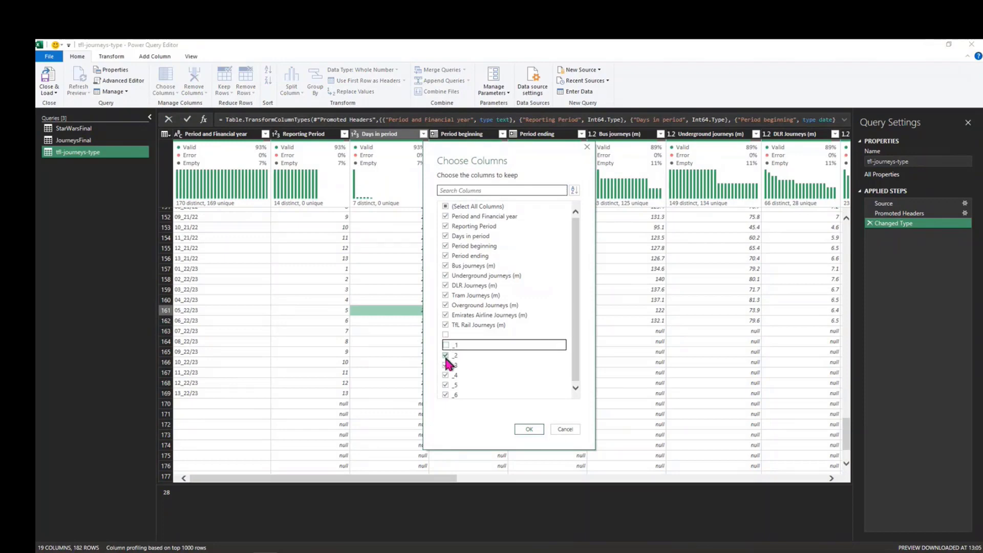
pyautogui.click(445, 354)
pyautogui.click(445, 365)
pyautogui.click(446, 385)
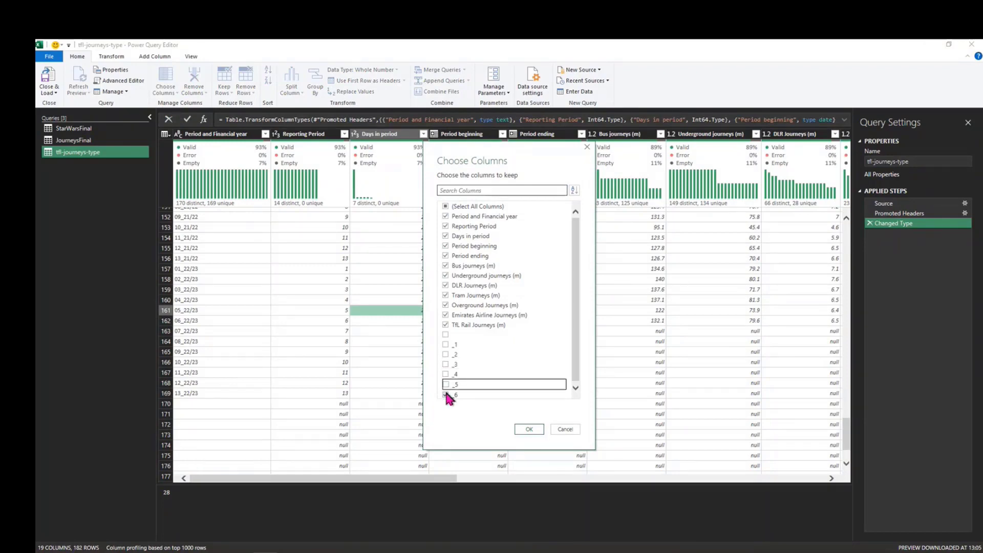
pyautogui.click(446, 394)
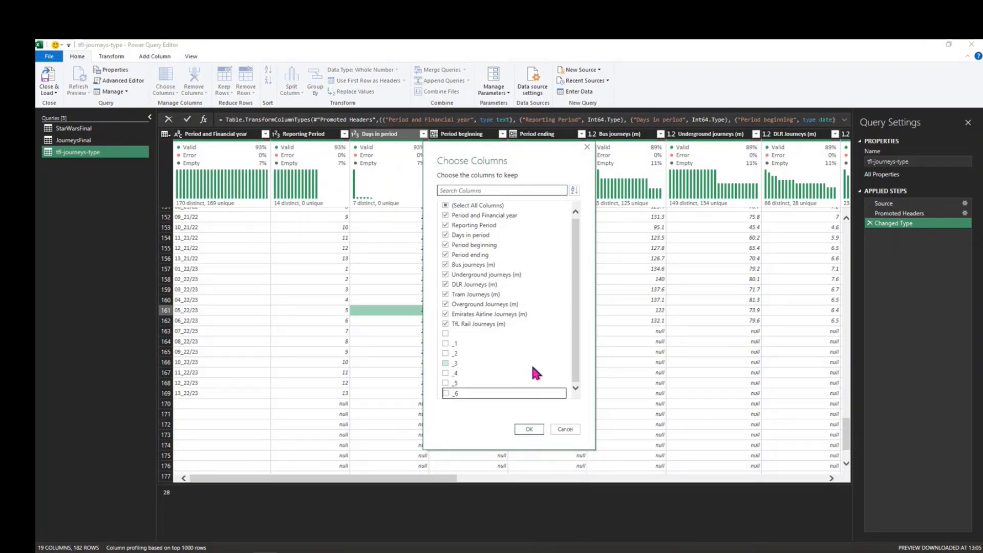
pyautogui.click(530, 428)
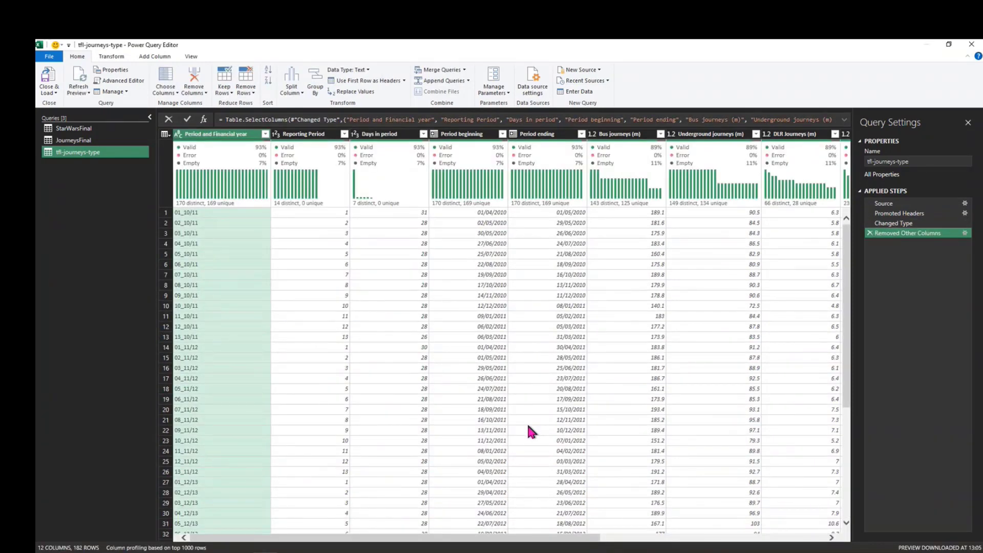
# Filter out the empty rows using the Reporting Period column and check through the remaining rows
pyautogui.moveTo(520, 538); pyautogui.dragTo(406, 532)
pyautogui.click(344, 134)
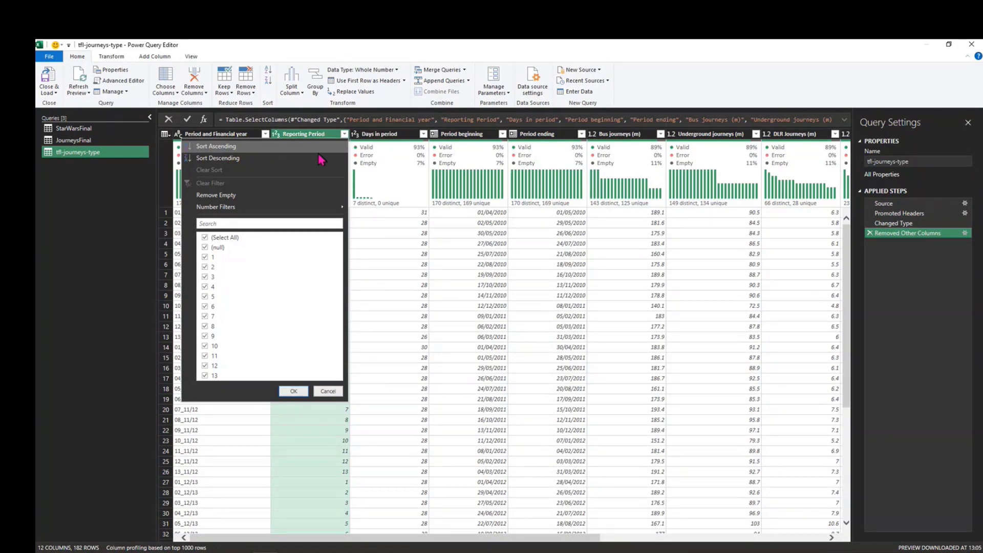
pyautogui.click(233, 197)
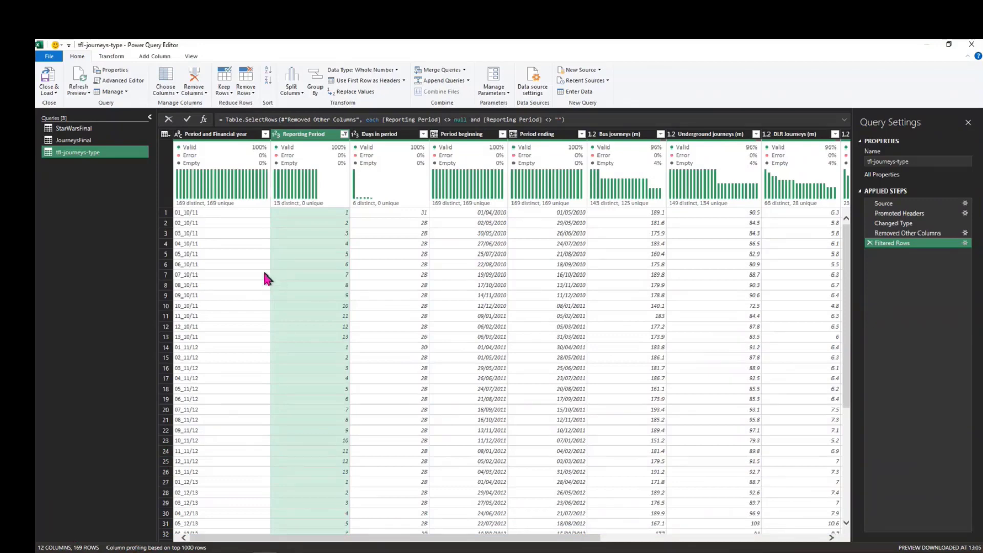
pyautogui.scroll(-20, 707, 332)
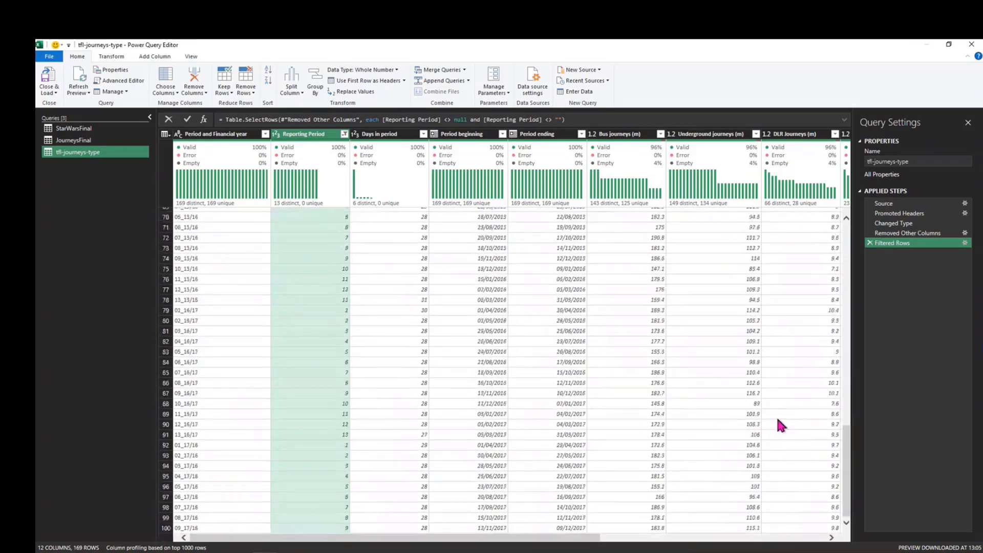
pyautogui.scroll(20, 775, 414)
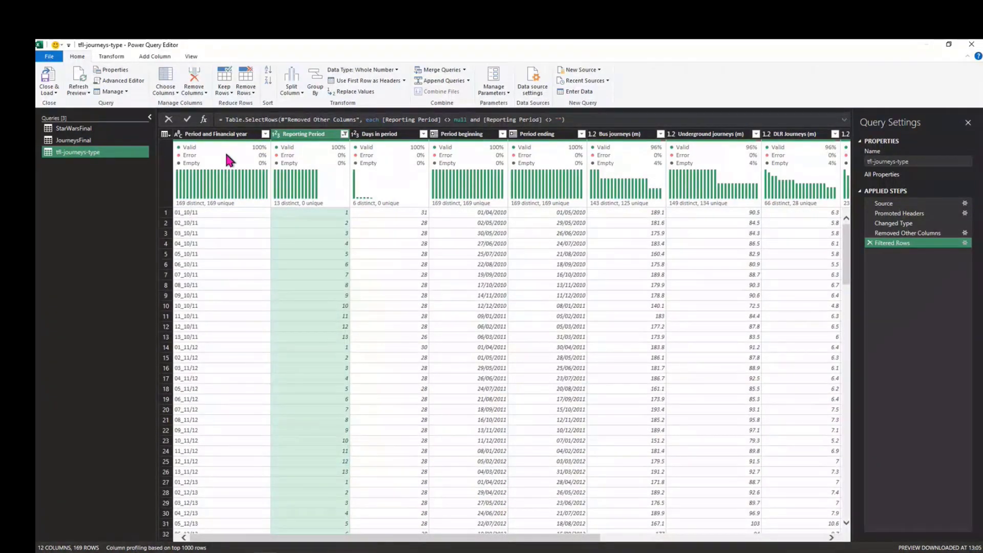
# Extract the text after the "_" delimiter in the Period and Financial year column, replacing its values in place
pyautogui.click(218, 135)
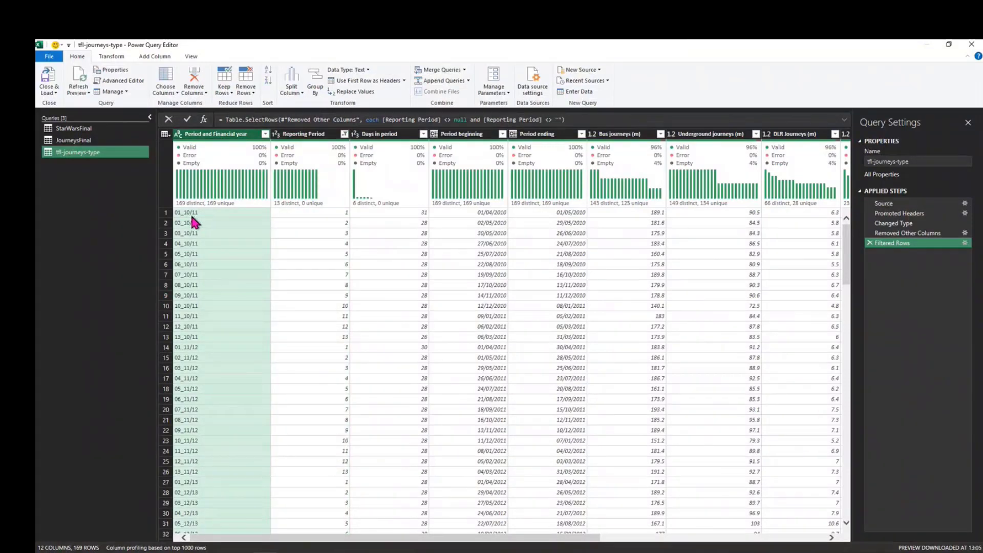
pyautogui.click(111, 57)
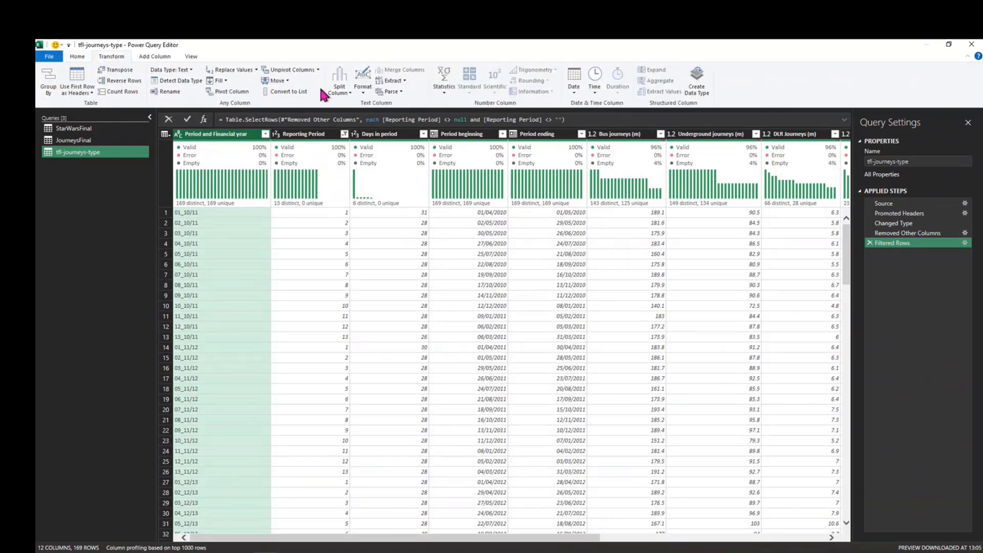
pyautogui.click(402, 81)
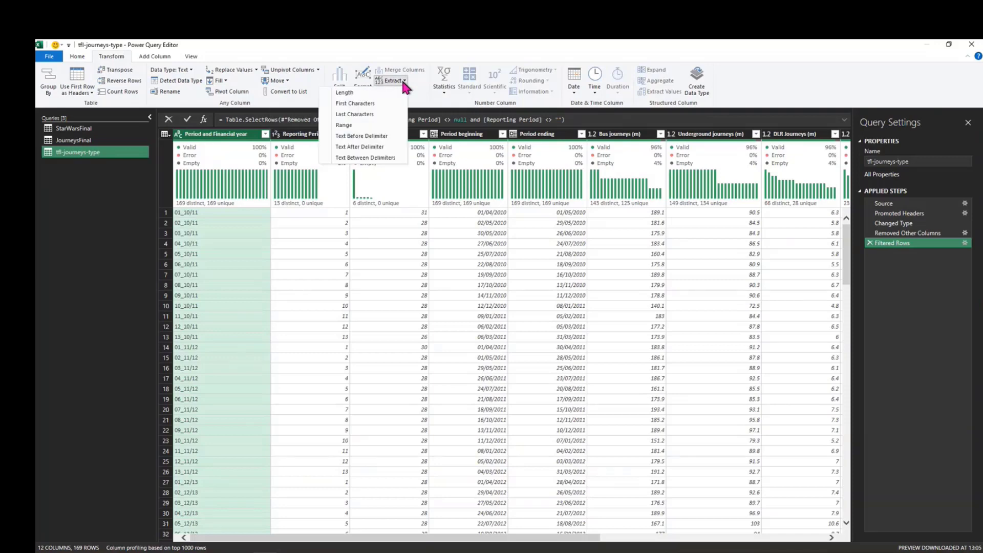
pyautogui.click(376, 147)
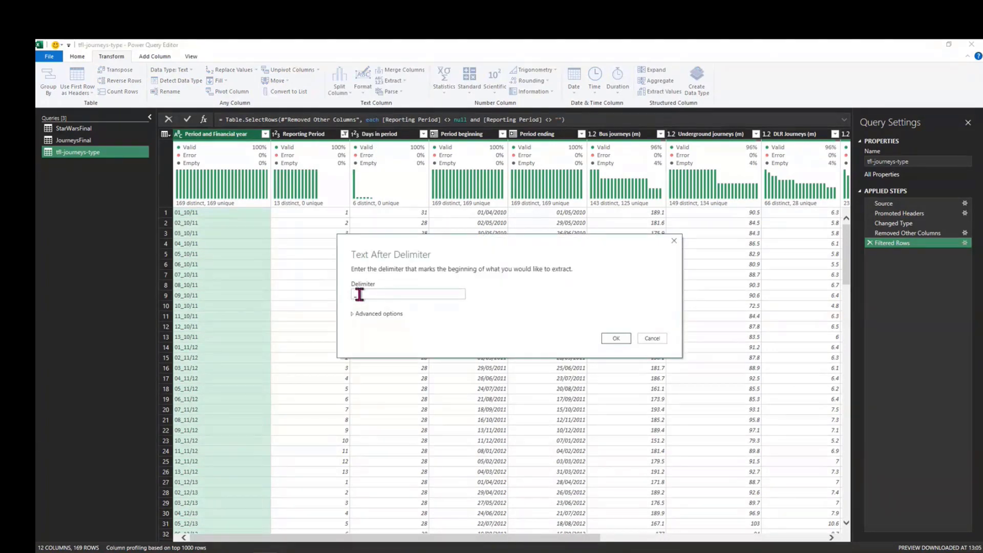
pyautogui.click(617, 338)
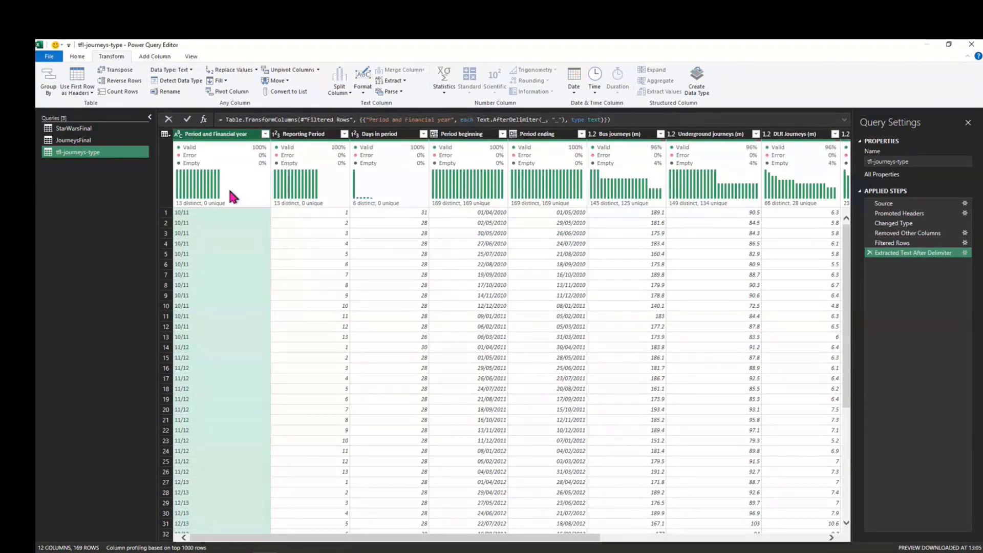
# Rename the Period and Financial year column as Financial Year
pyautogui.moveTo(204, 228)
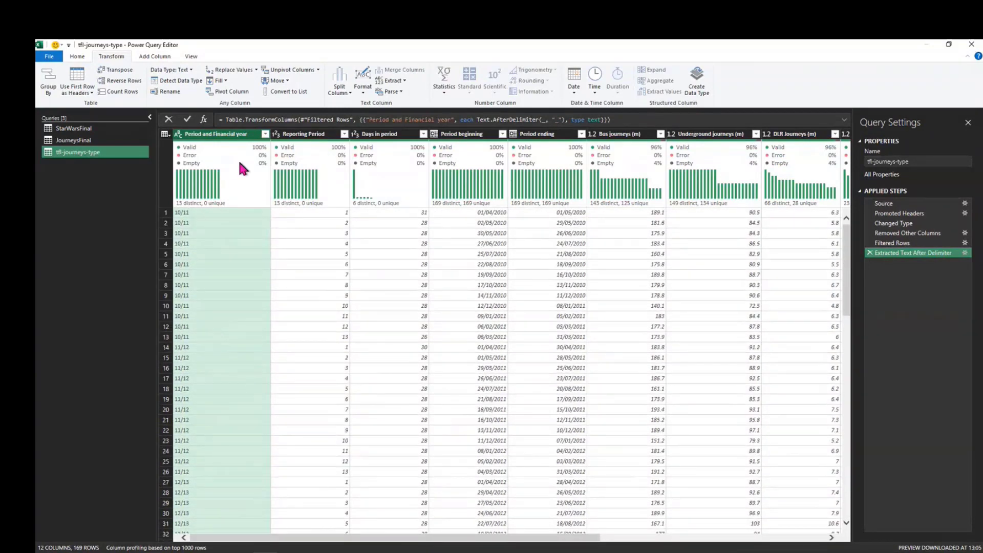
pyautogui.doubleClick(227, 136)
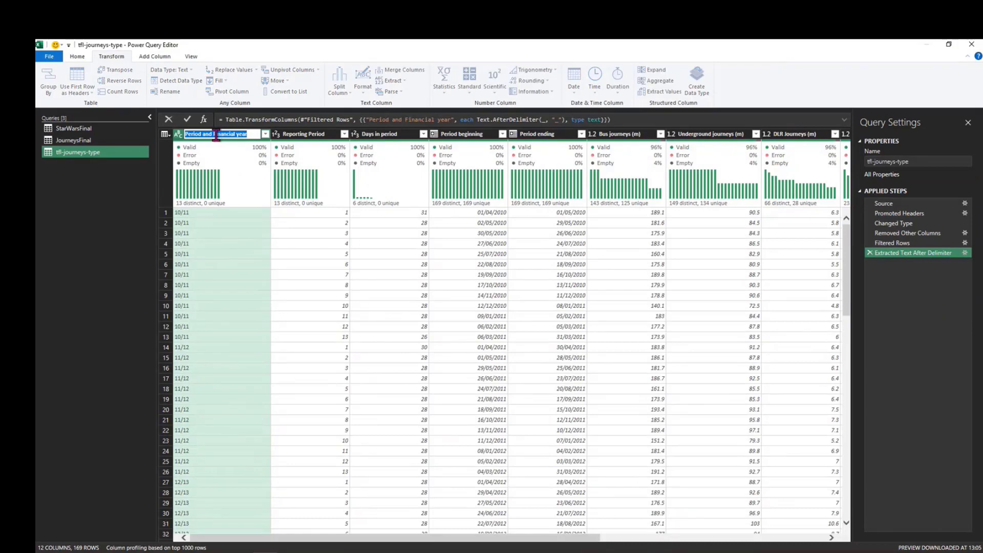
pyautogui.click(228, 135)
pyautogui.press('BackSpace')
pyautogui.press('BackSpace')
pyautogui.press('BackSpace')
pyautogui.press('BackSpace')
pyautogui.press('BackSpace')
pyautogui.press('BackSpace')
pyautogui.press('BackSpace')
pyautogui.press('BackSpace')
pyautogui.press('BackSpace')
pyautogui.press('BackSpace')
pyautogui.press('BackSpace')
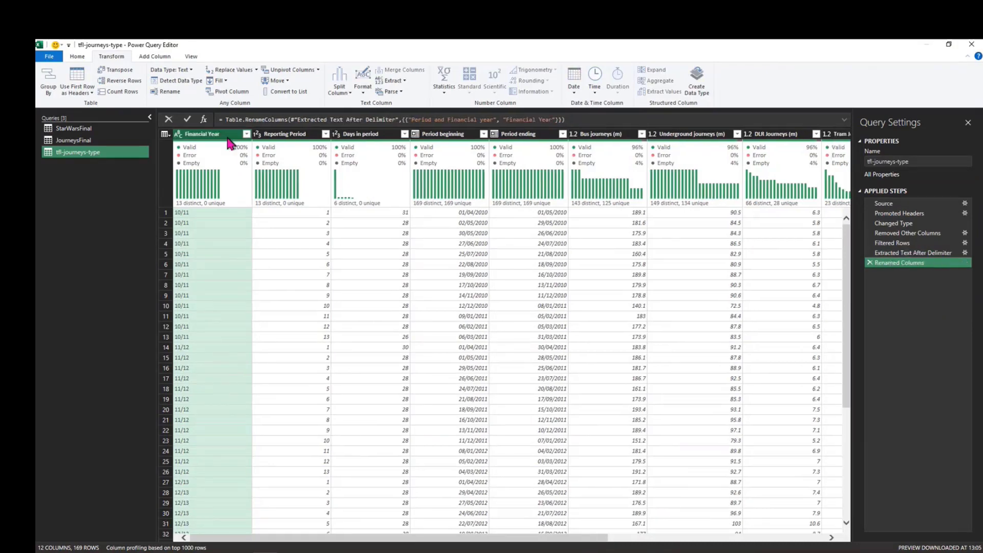
# Unpivot the journey columns from Bus journeys (m) through TfL Rail Journeys (m) into attribute and value columns
pyautogui.moveTo(300, 148)
pyautogui.moveTo(596, 537); pyautogui.dragTo(821, 510)
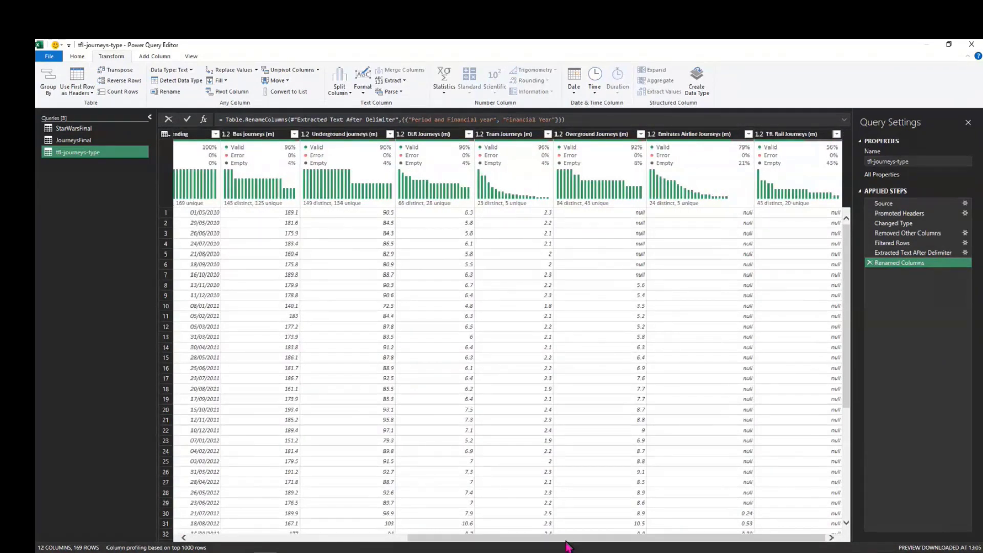
pyautogui.moveTo(564, 540); pyautogui.dragTo(495, 538)
pyautogui.click(549, 134)
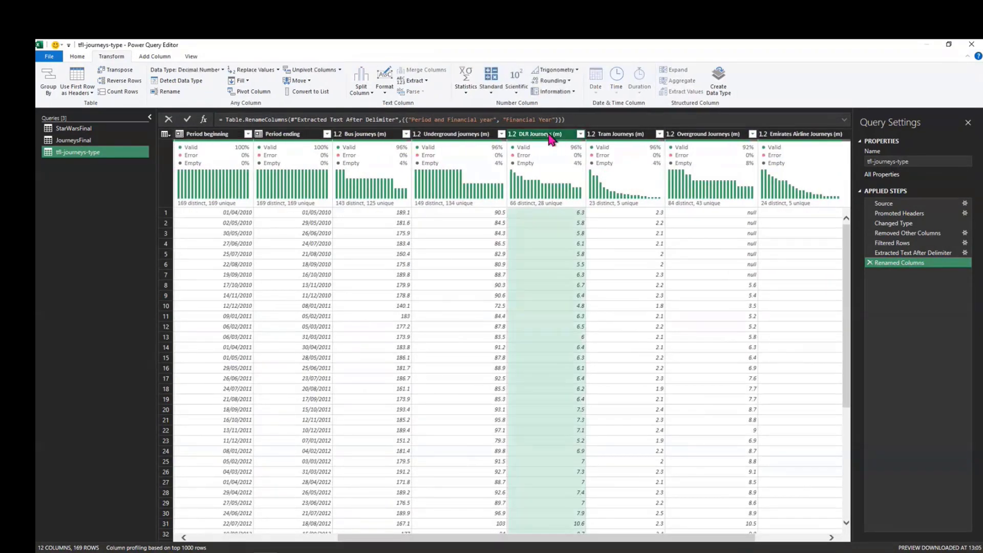
pyautogui.click(613, 136)
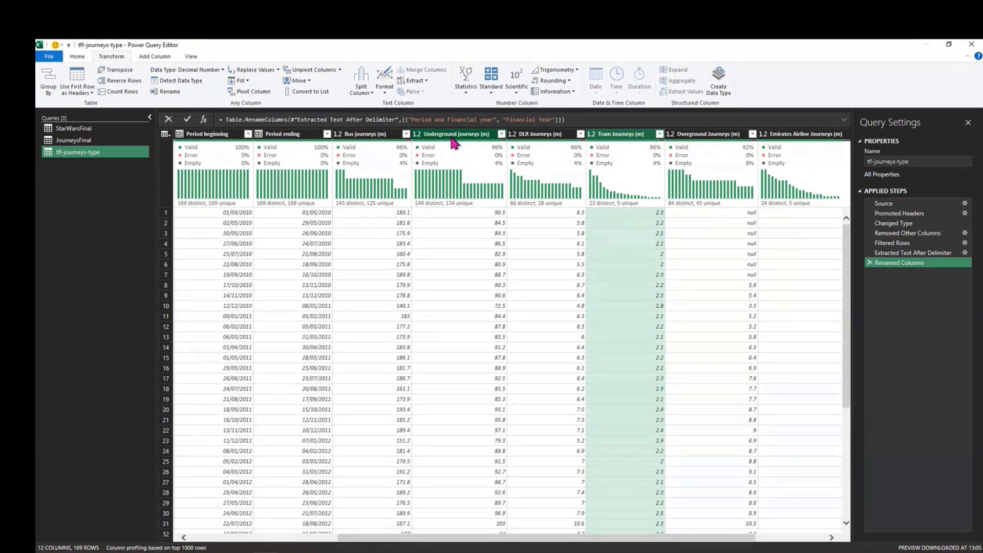
pyautogui.hscroll(3, 455, 142)
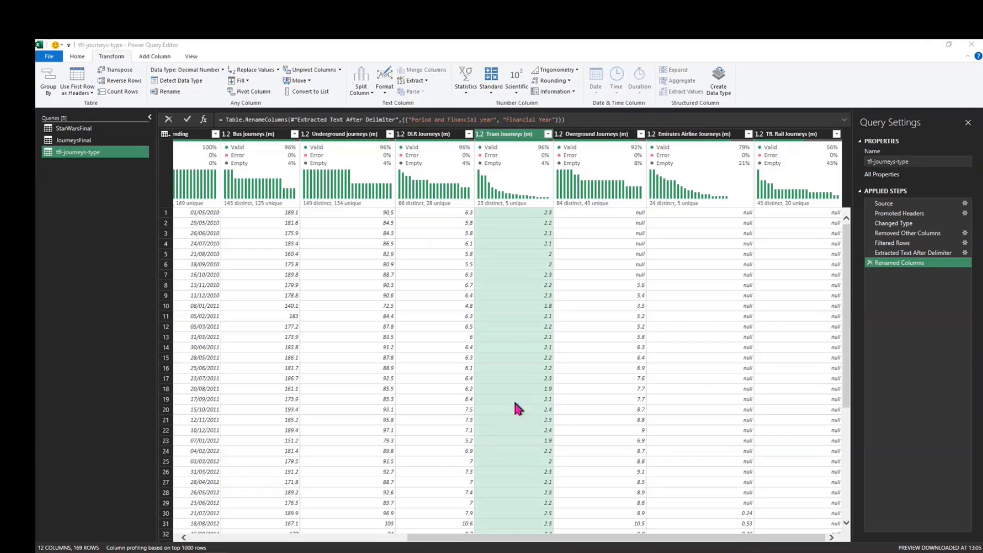
pyautogui.click(472, 538)
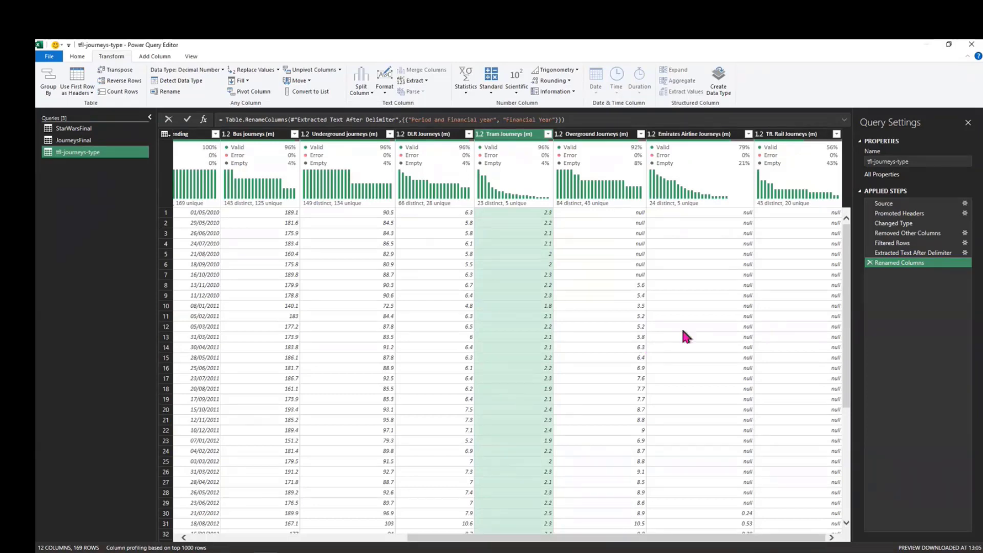
pyautogui.click(263, 135)
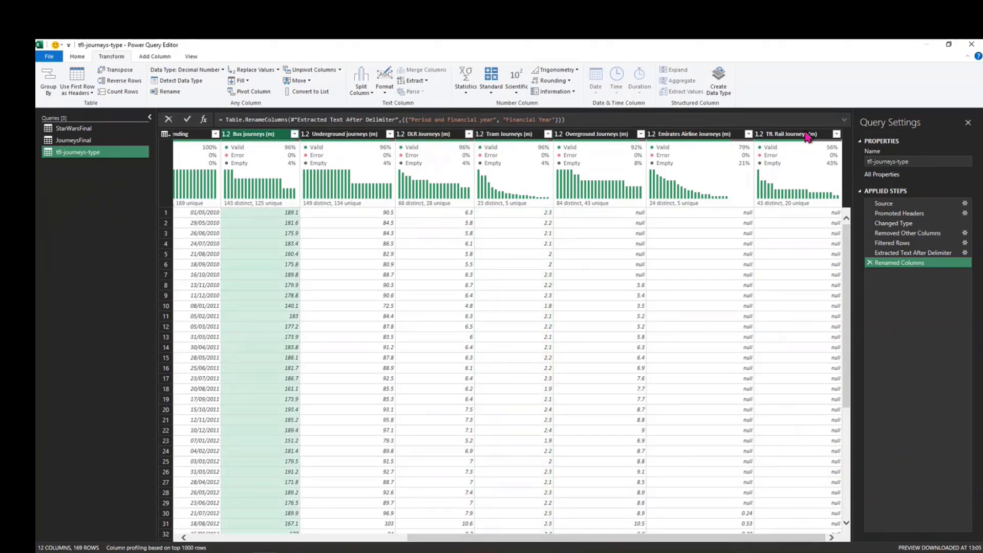
pyautogui.keyDown('shift'); pyautogui.click(793, 137); pyautogui.keyUp('shift')
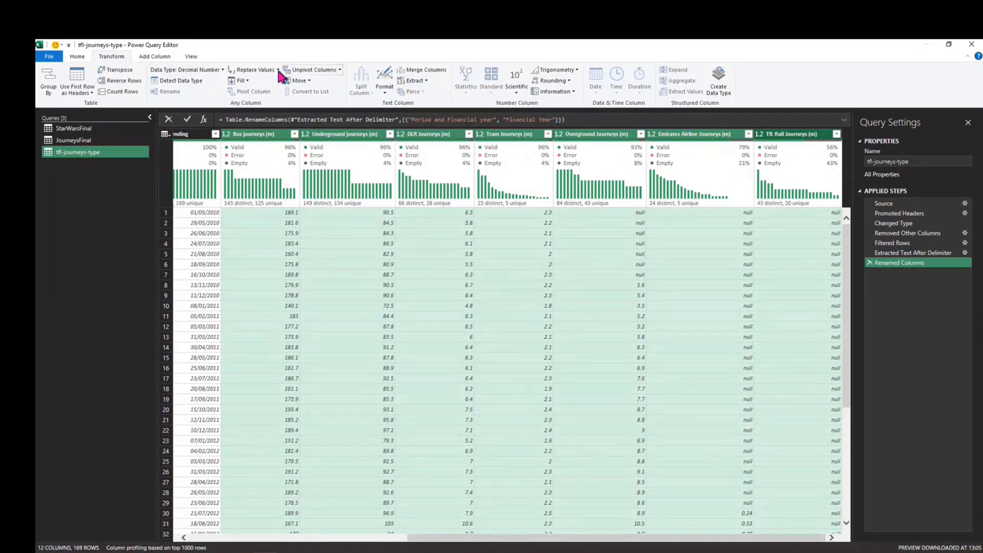
pyautogui.click(309, 71)
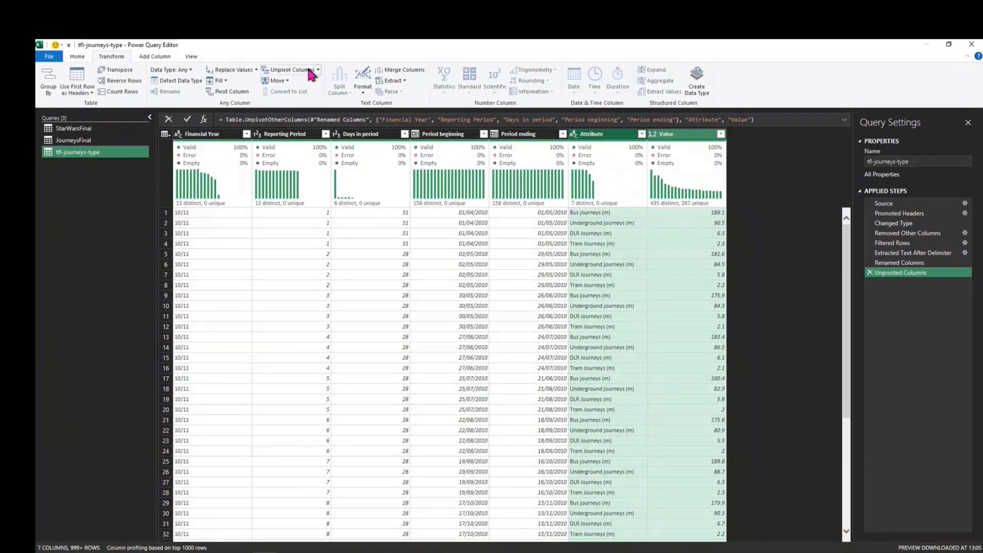
pyautogui.moveTo(521, 153)
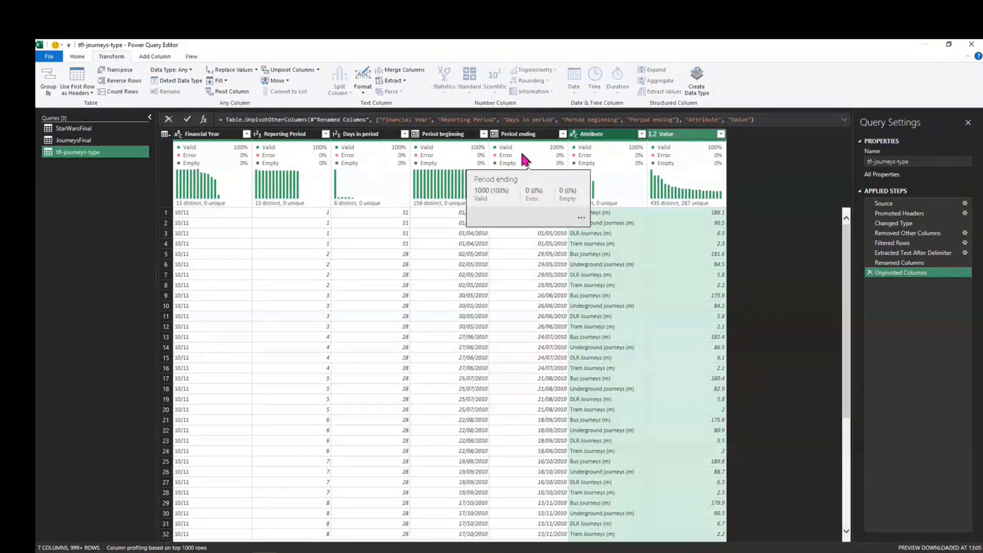
# Rename the Attribute column as Journey Type
pyautogui.click(607, 140)
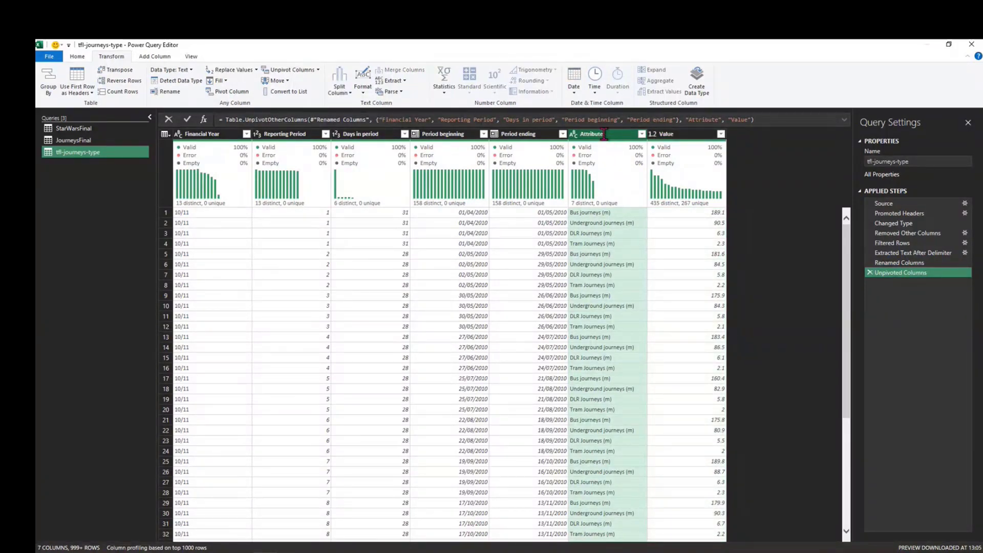
pyautogui.doubleClick(604, 134)
pyautogui.write('Jo')
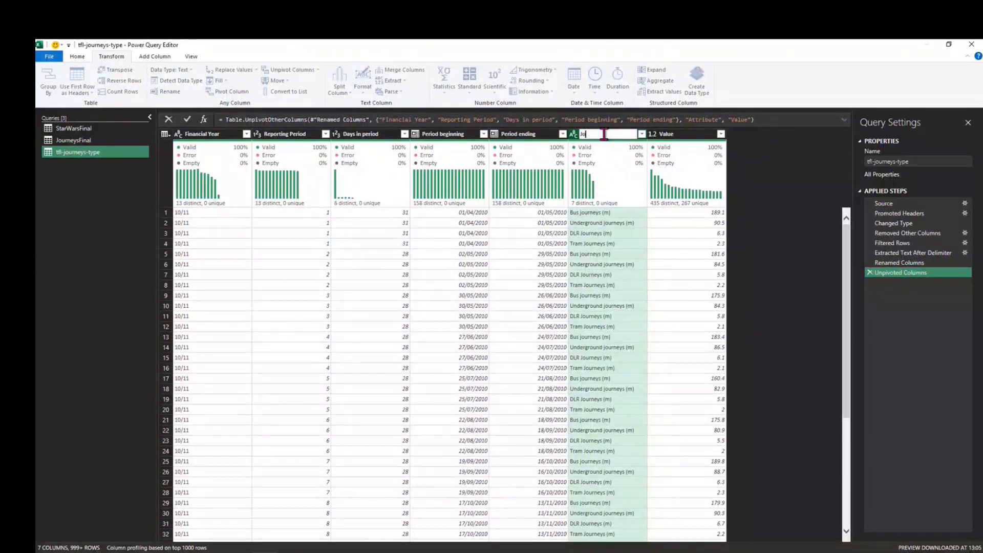
pyautogui.write('urney Type')
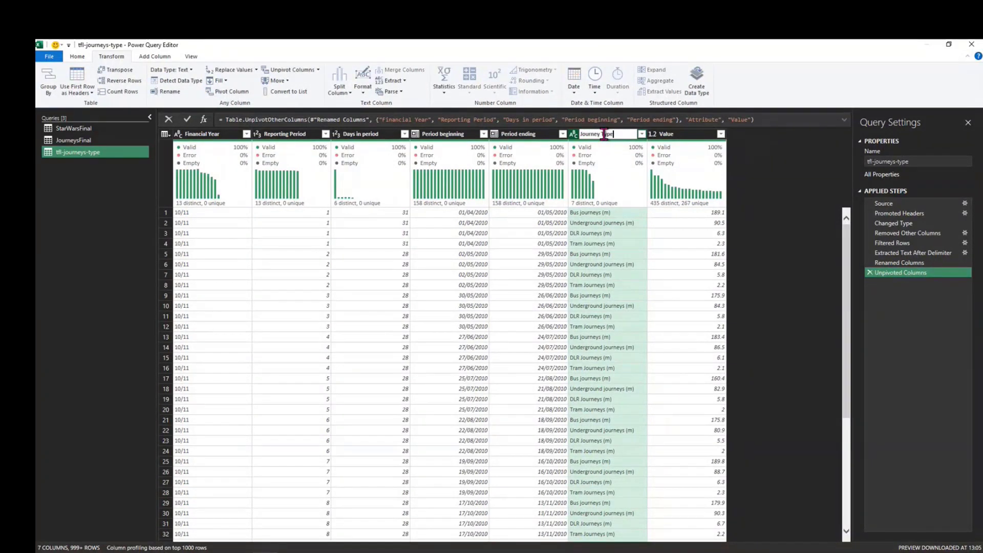
pyautogui.press('Return')
# Rename the Value column as Journeys (m)
pyautogui.click(665, 134)
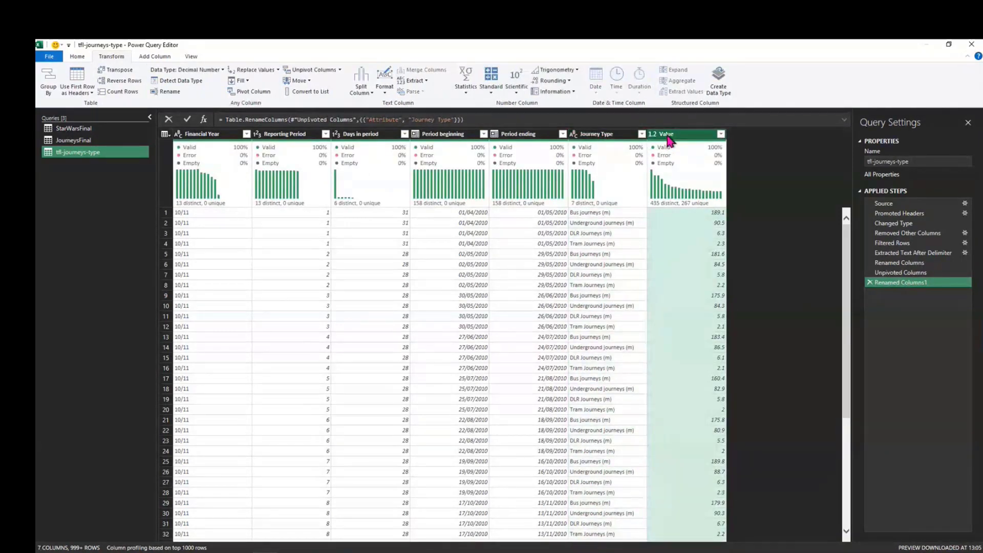
pyautogui.doubleClick(667, 135)
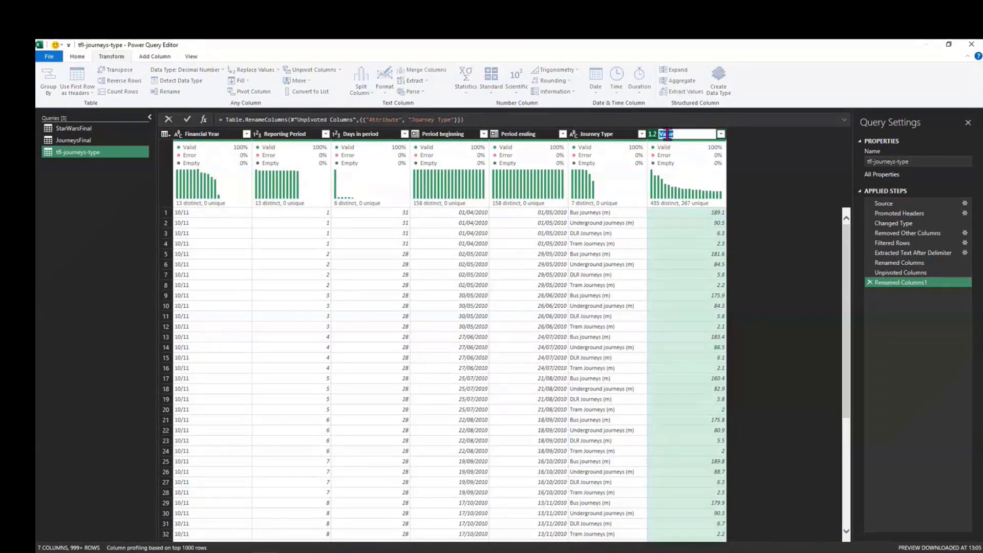
pyautogui.write('Journeys (m)')
pyautogui.press('Return')
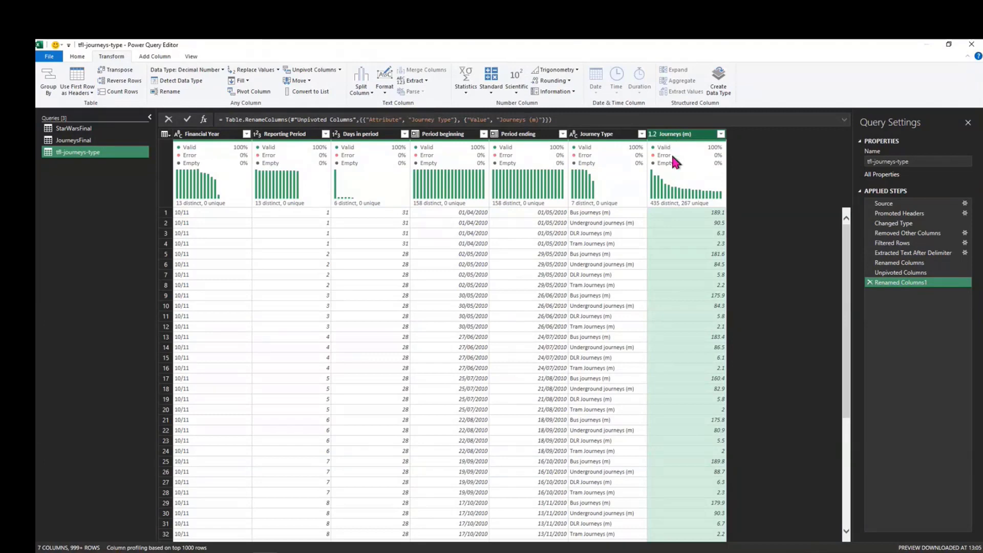
pyautogui.moveTo(675, 160)
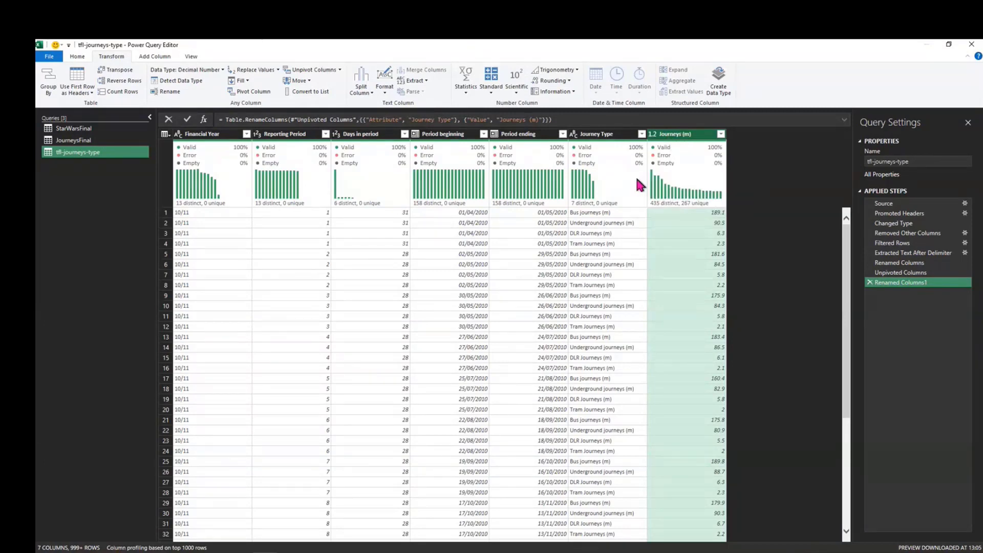
# Extract the Journey Type text before a space delimiter, scanning from the end of the input and skipping 1 delimiter
pyautogui.click(605, 136)
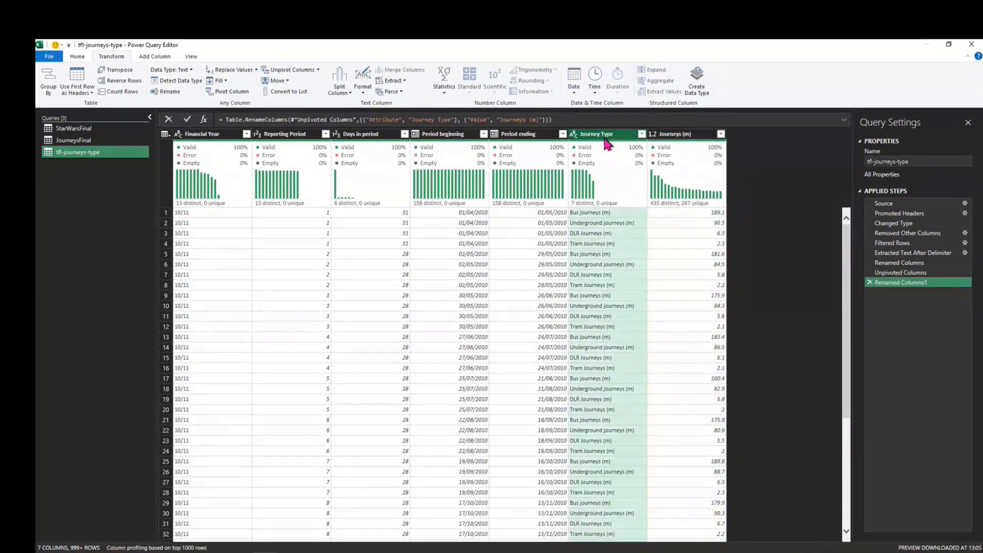
pyautogui.click(593, 213)
pyautogui.click(597, 233)
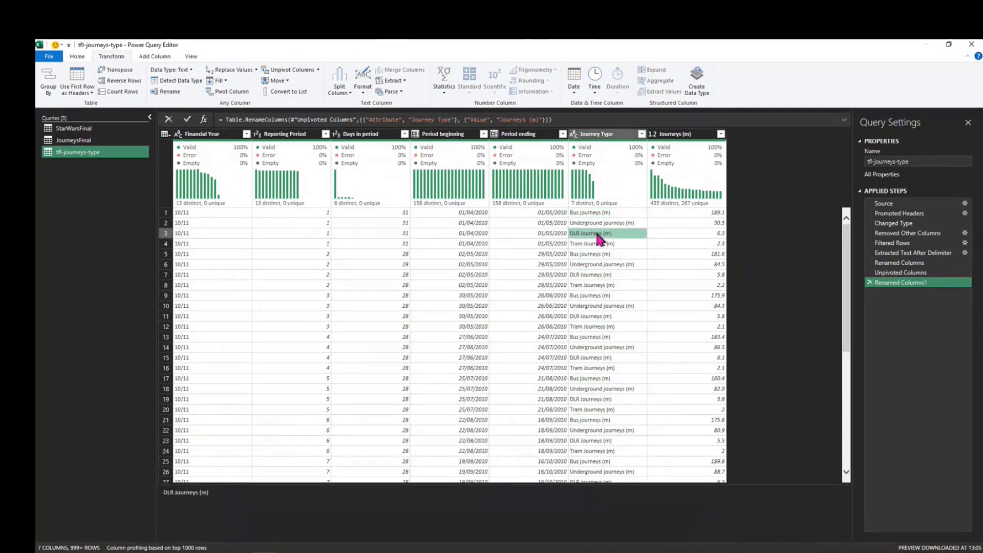
pyautogui.click(603, 134)
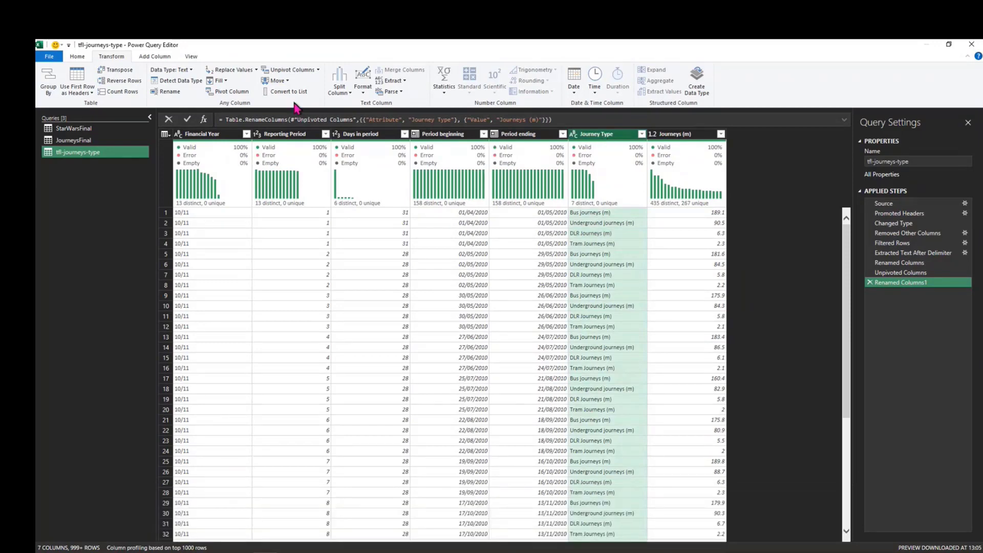
pyautogui.click(81, 58)
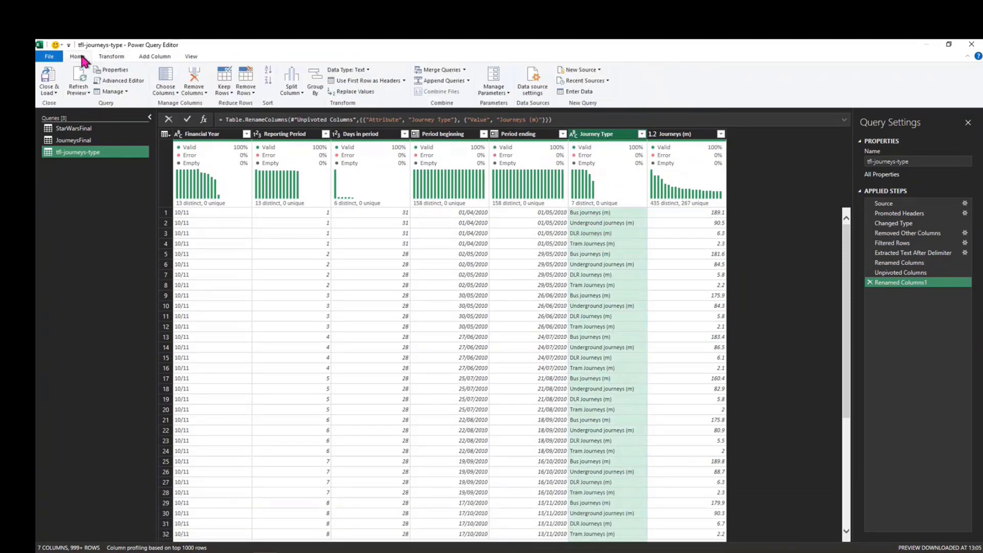
pyautogui.click(112, 57)
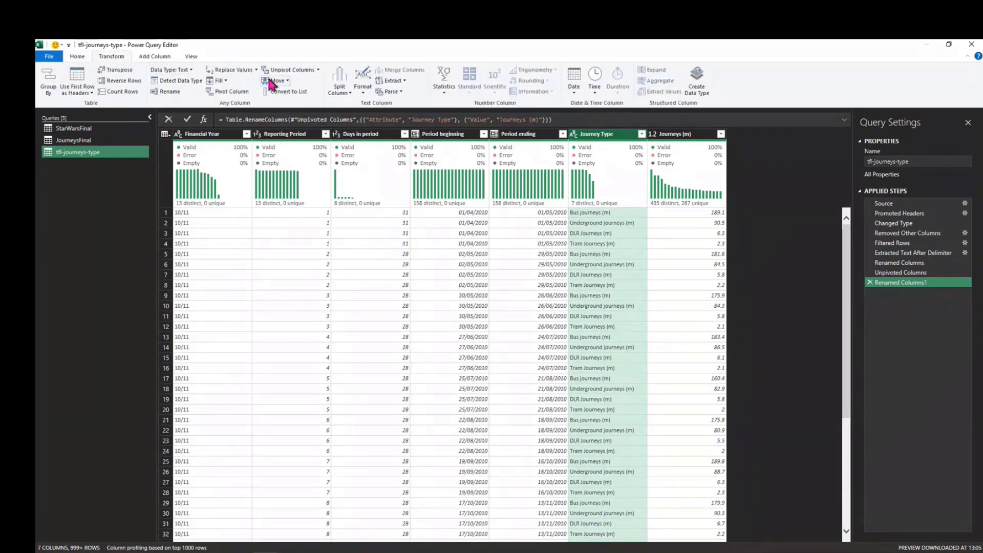
pyautogui.click(403, 82)
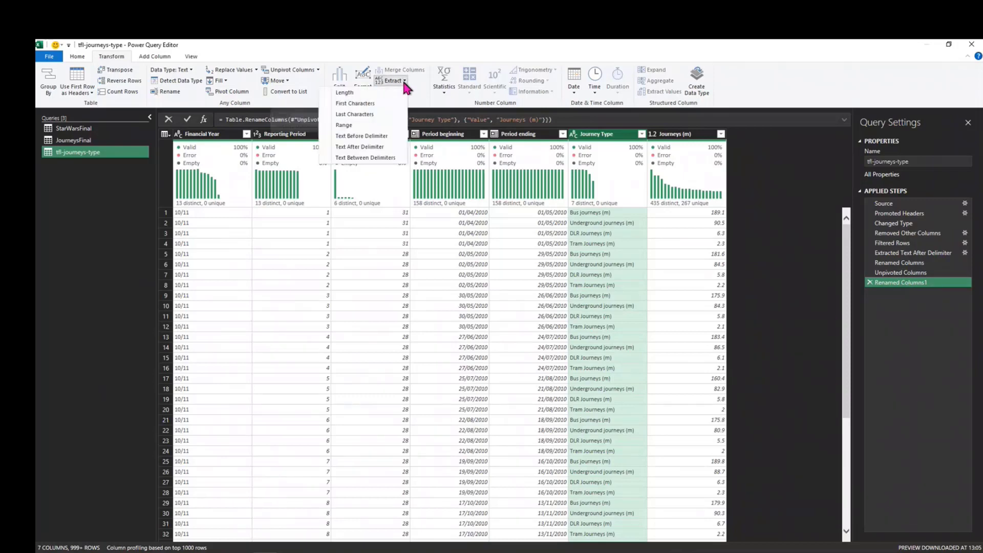
pyautogui.click(381, 138)
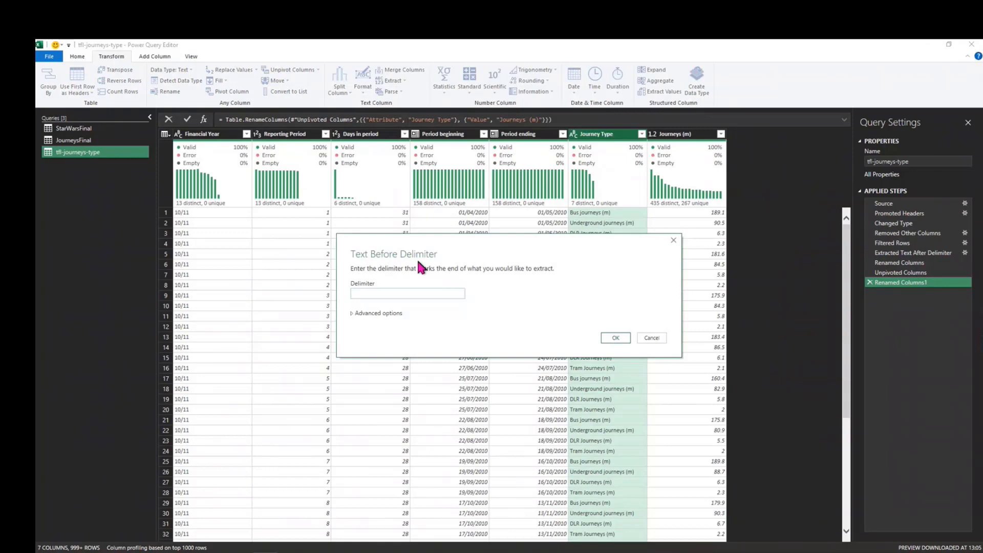
pyautogui.click(378, 313)
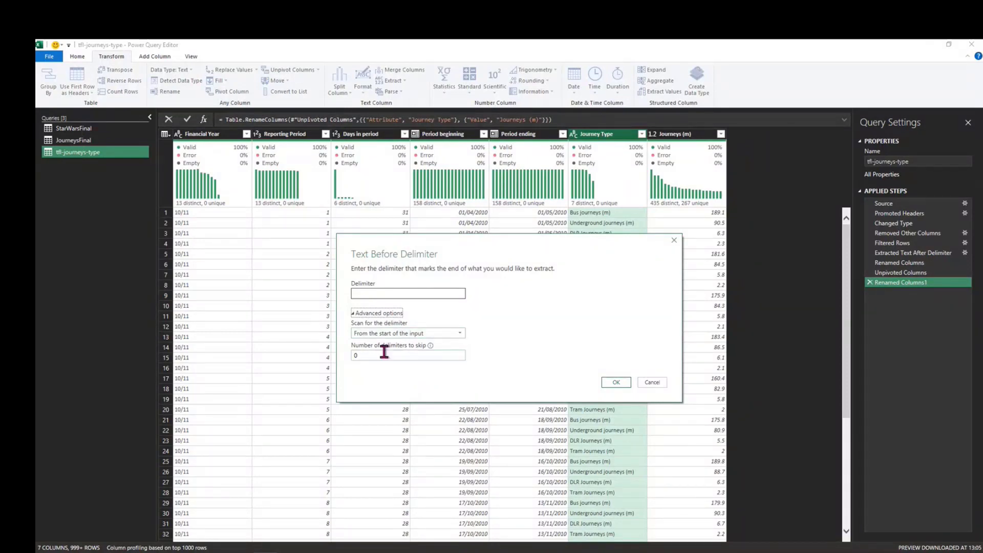
pyautogui.click(393, 333)
pyautogui.click(387, 353)
pyautogui.click(617, 382)
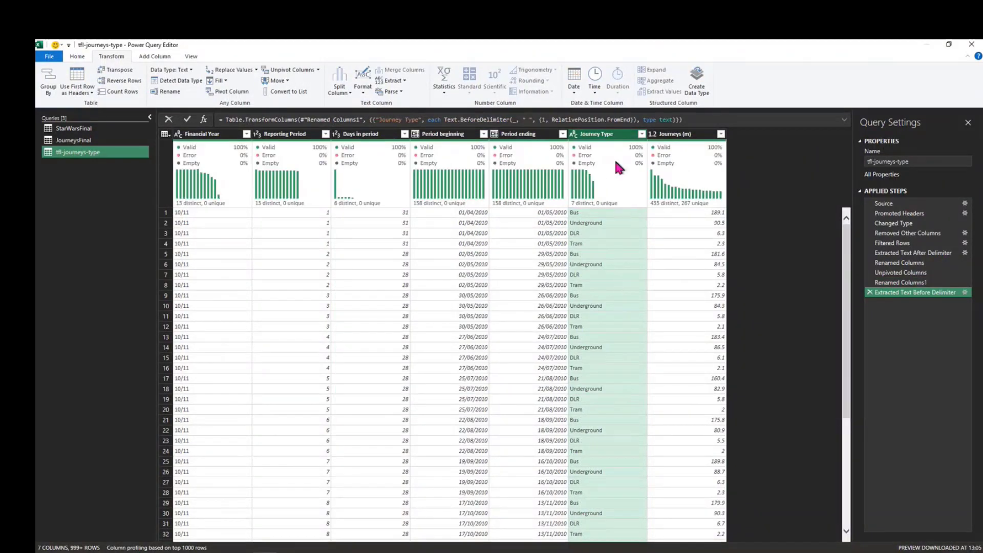
# Examine the distinct Journey Type values, then the period dates, journeys and days in period in the first rows
pyautogui.click(592, 213)
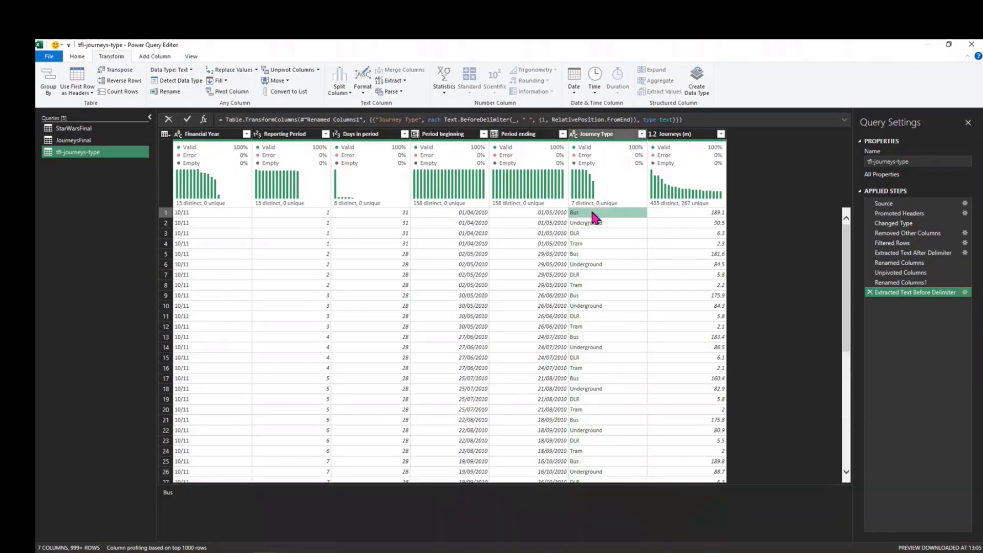
pyautogui.click(641, 134)
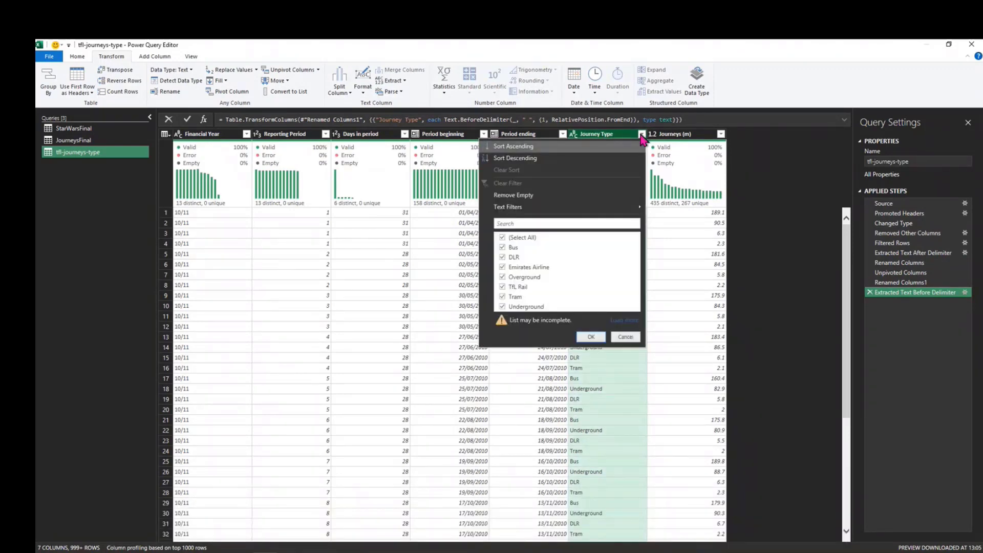
pyautogui.click(623, 338)
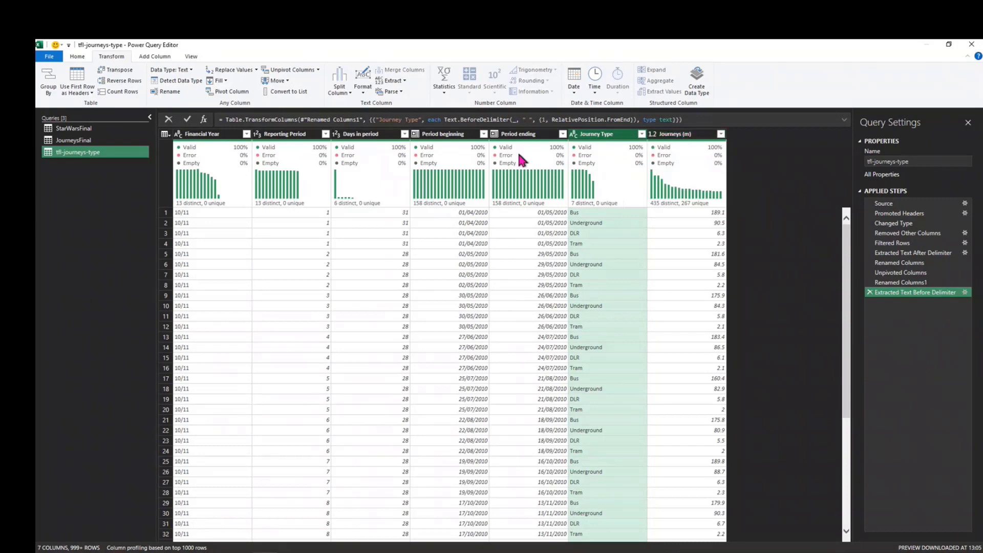
pyautogui.click(476, 136)
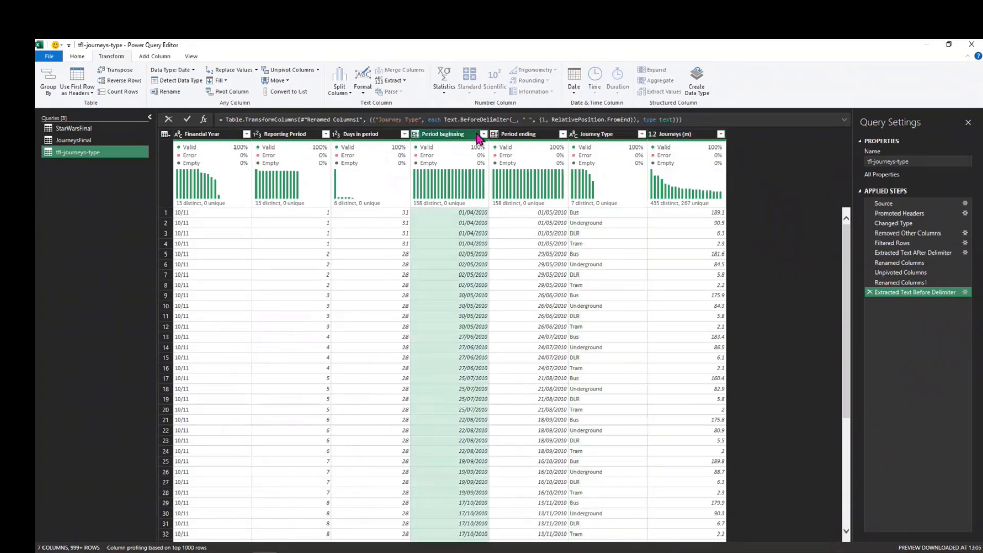
pyautogui.click(506, 135)
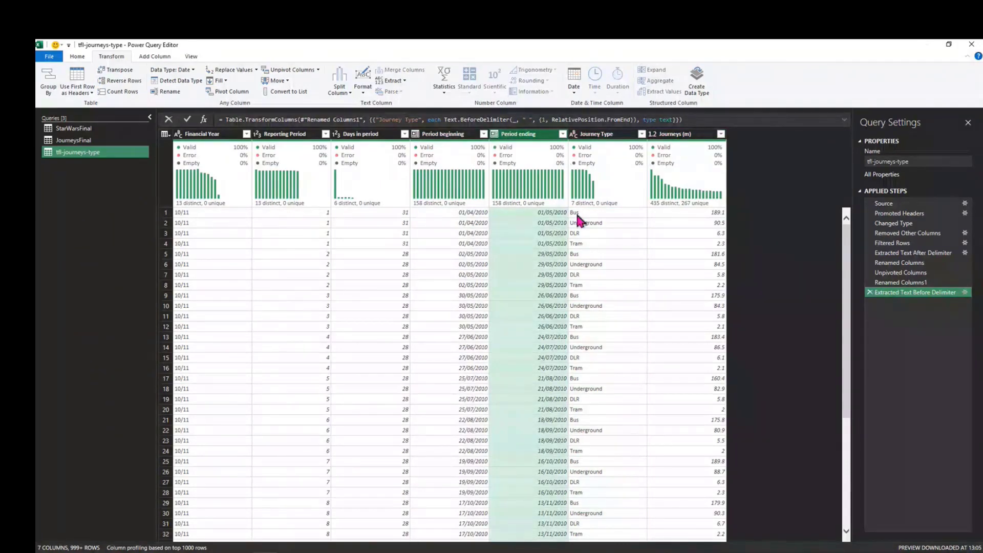
pyautogui.click(662, 213)
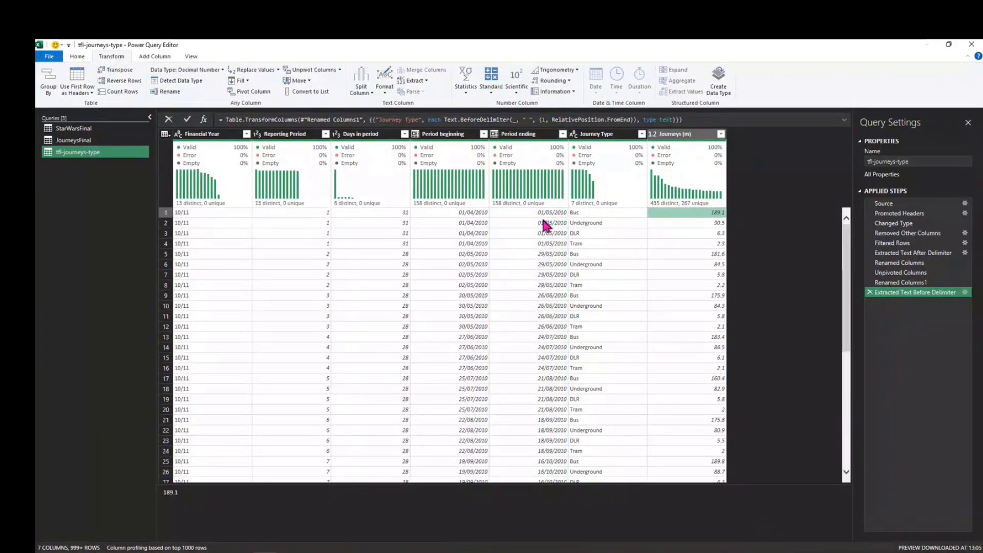
pyautogui.click(376, 213)
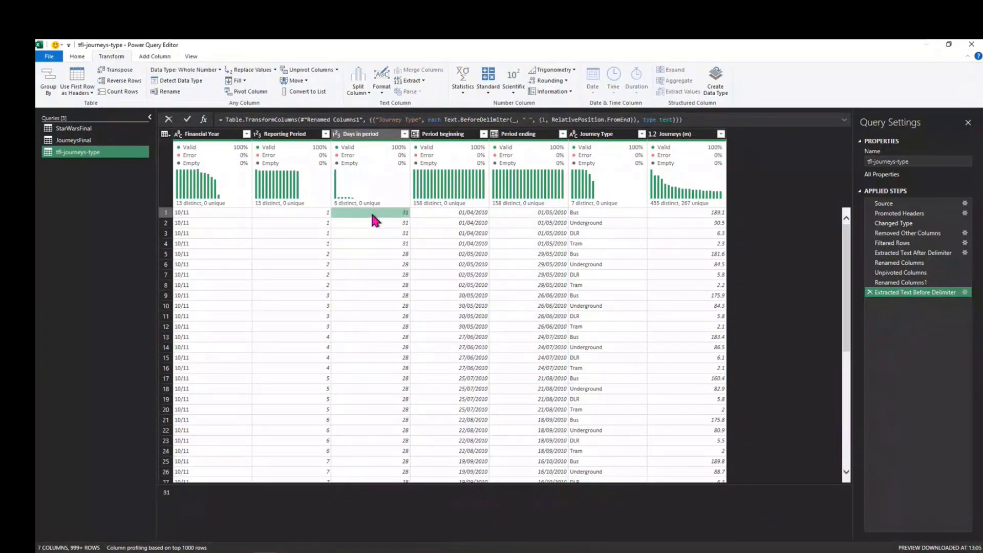
pyautogui.click(368, 254)
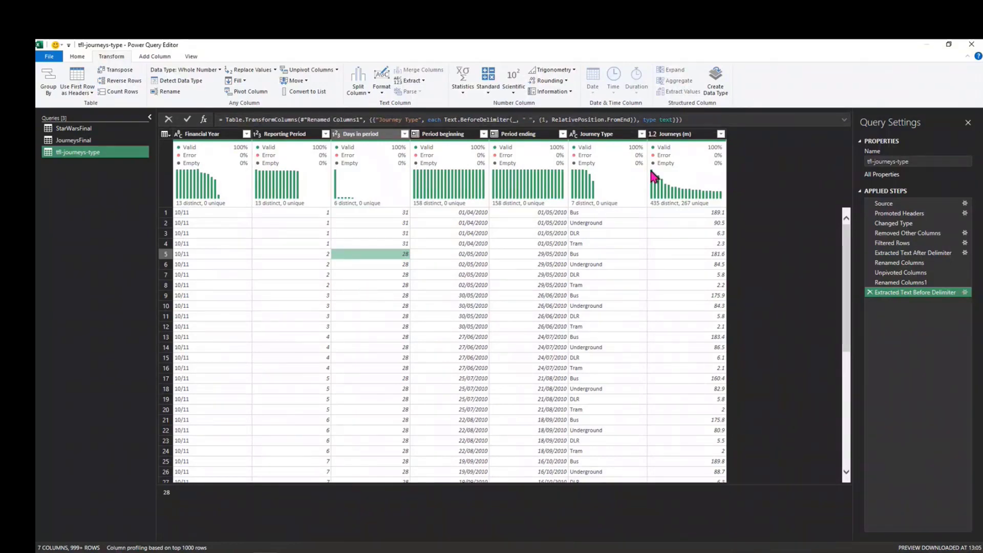
# Add a column that divides Journeys (m) by the values in the Days in period column
pyautogui.click(675, 134)
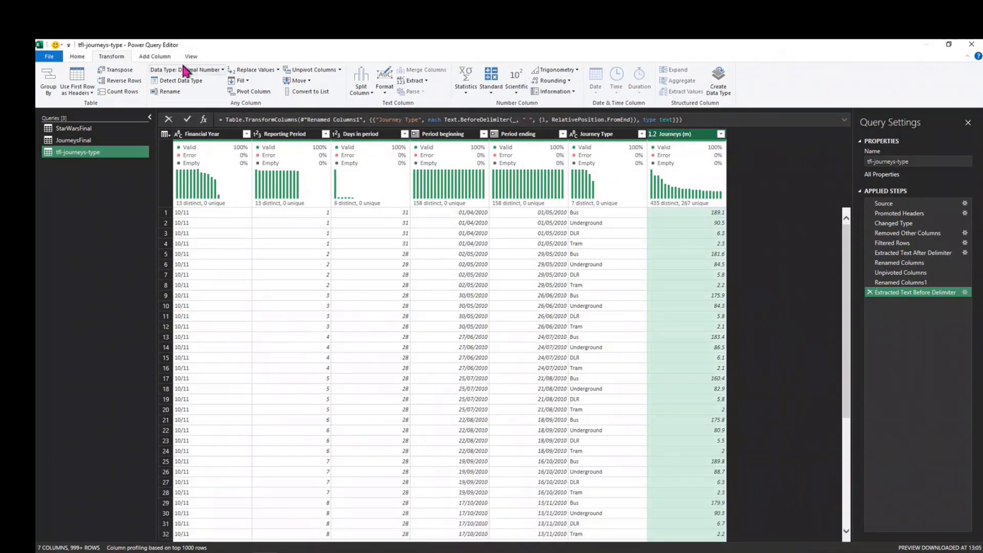
pyautogui.click(163, 57)
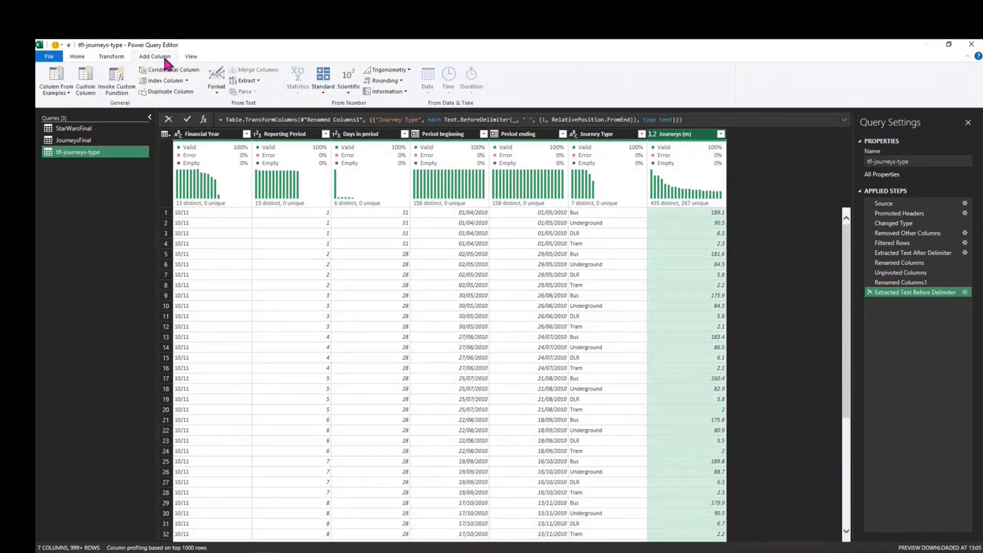
pyautogui.click(324, 94)
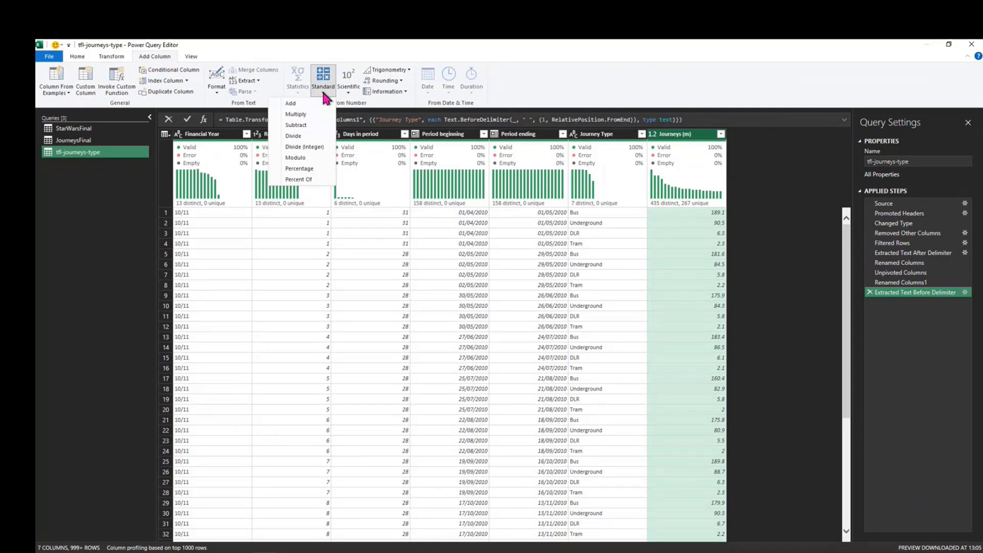
pyautogui.click(301, 141)
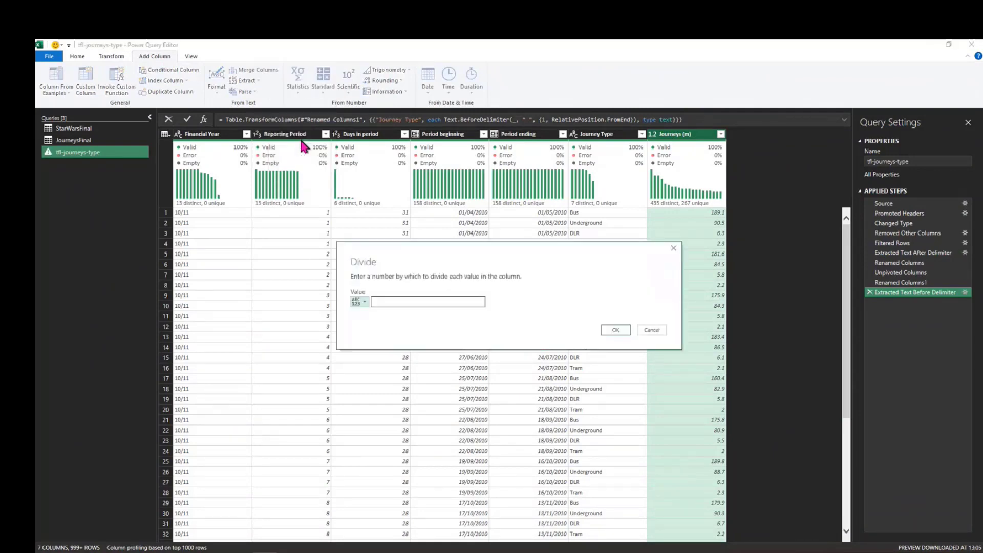
pyautogui.click(360, 302)
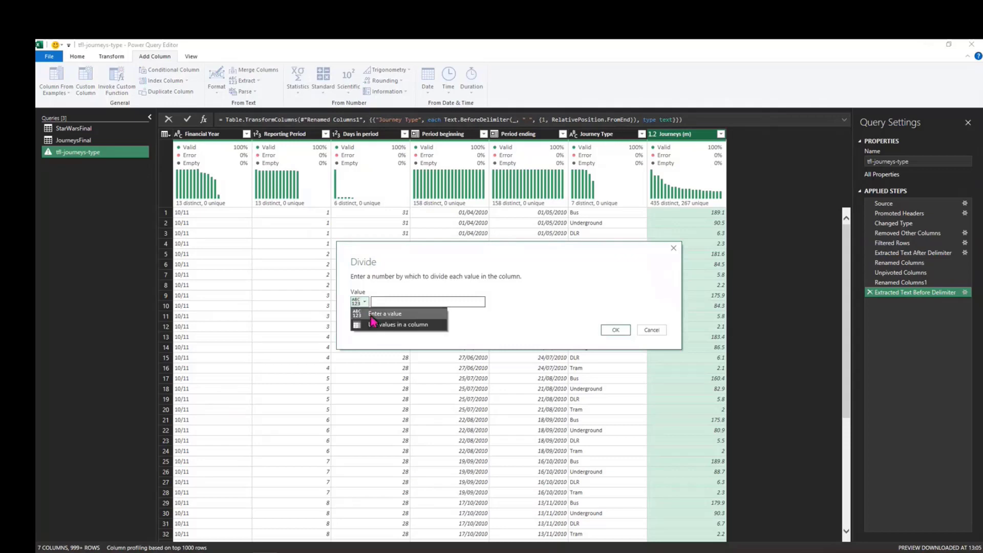
pyautogui.click(376, 322)
pyautogui.click(402, 303)
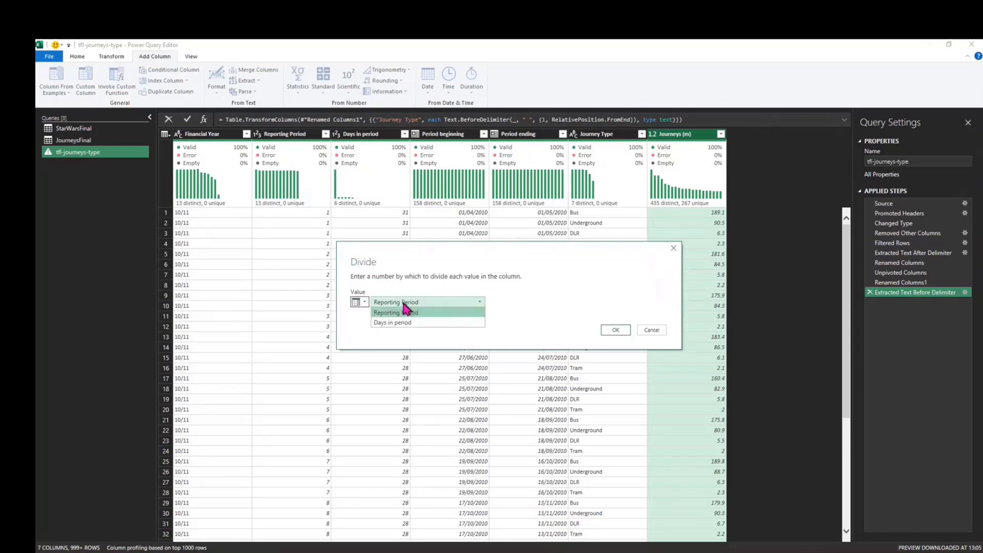
pyautogui.click(404, 323)
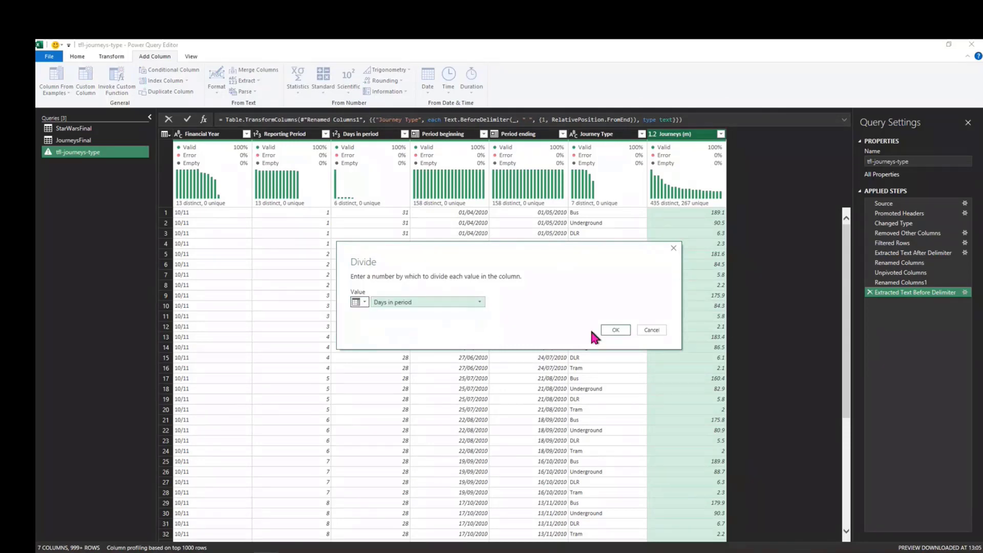
pyautogui.click(616, 330)
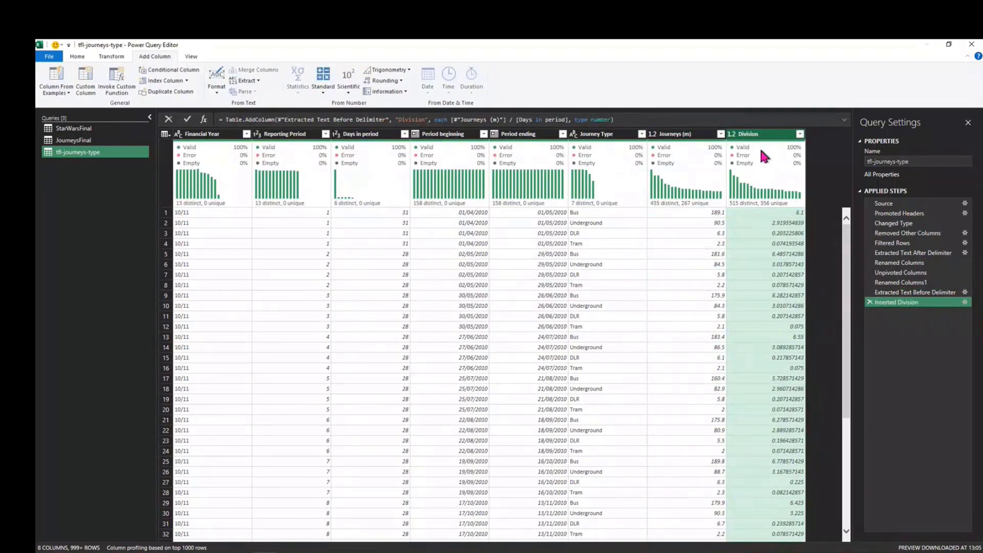
# Rename the new Division column as Daily Journeys (m)
pyautogui.click(706, 212)
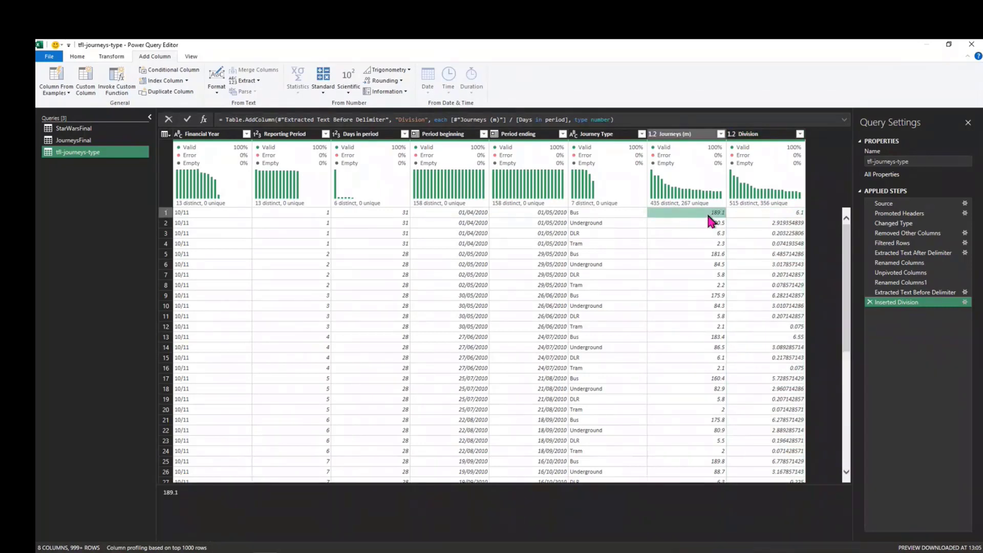
pyautogui.click(767, 211)
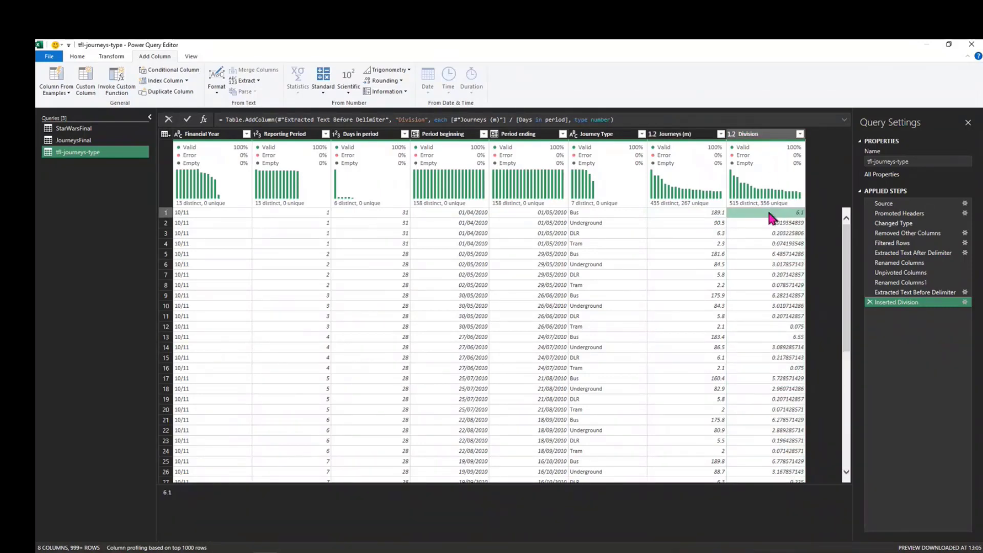
pyautogui.doubleClick(758, 134)
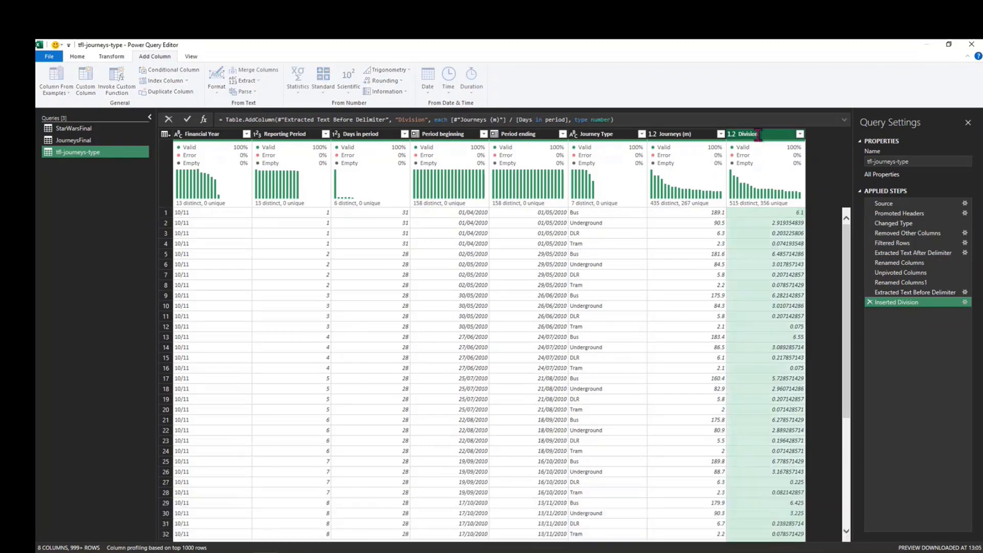
pyautogui.write('Daily')
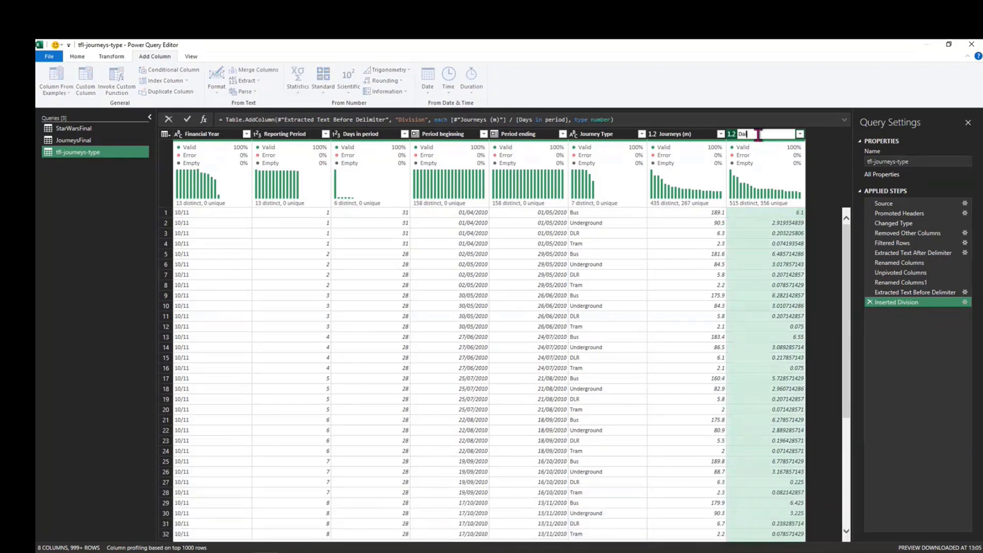
pyautogui.write(' Journeys (m)')
pyautogui.press('Return')
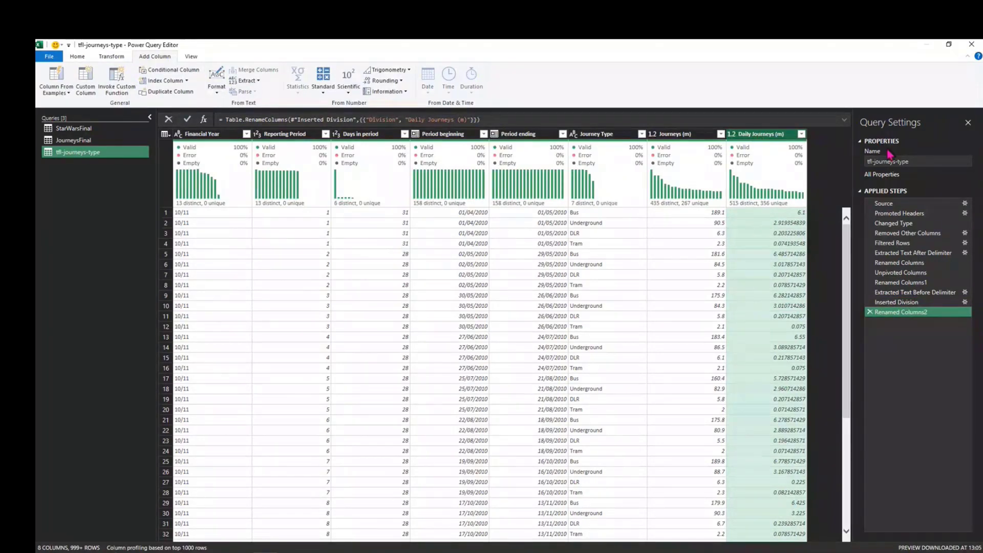
# Rename the tfl-journeys-type query as Journeys
pyautogui.click(912, 160)
pyautogui.moveTo(912, 161); pyautogui.dragTo(850, 167)
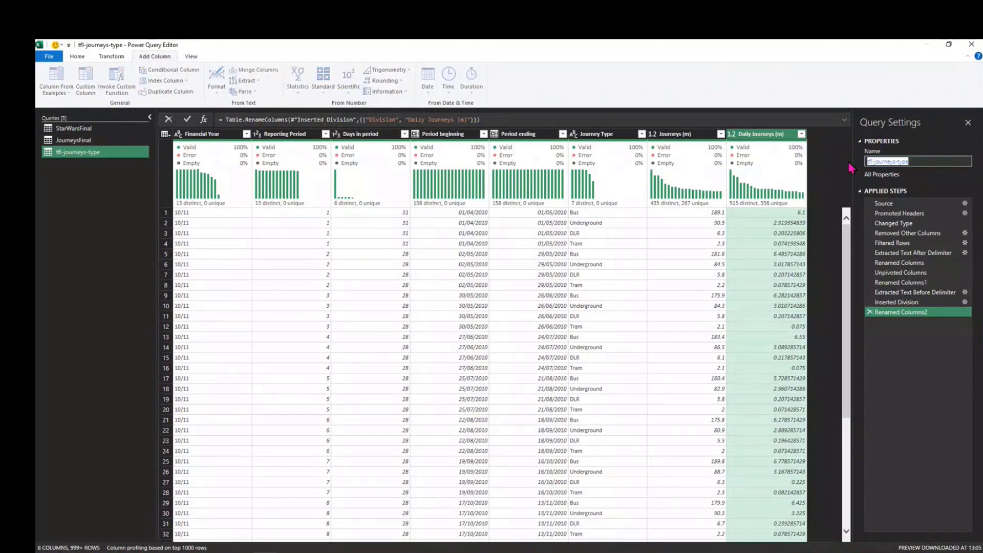
pyautogui.write('Journeys')
pyautogui.press('Return')
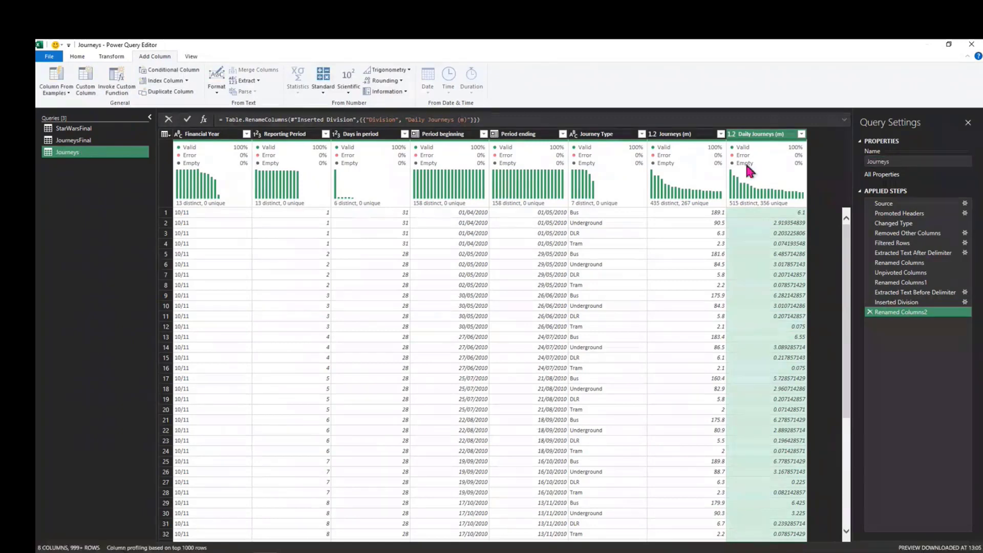
# Close the query editor and load the Journeys query as a table on its own worksheet
pyautogui.click(77, 57)
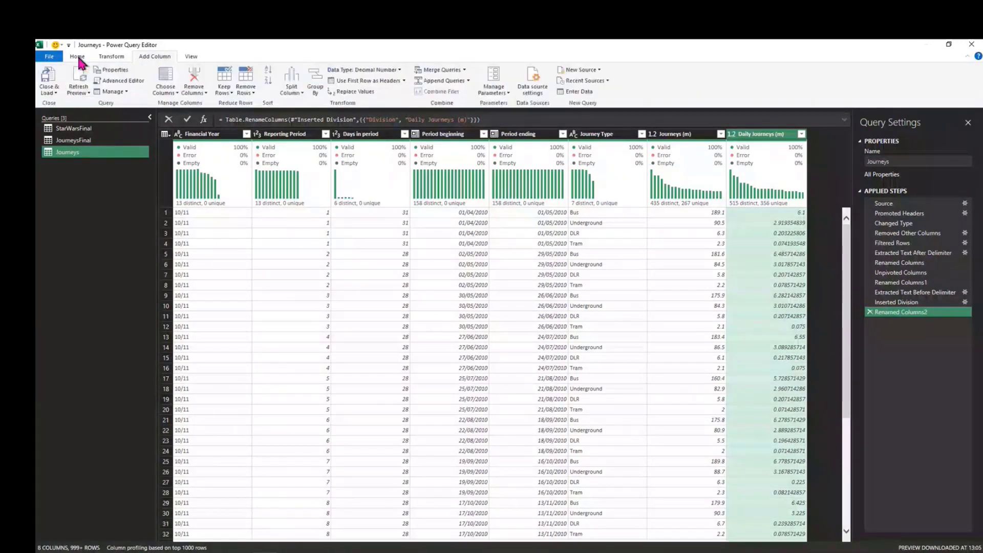
pyautogui.click(48, 91)
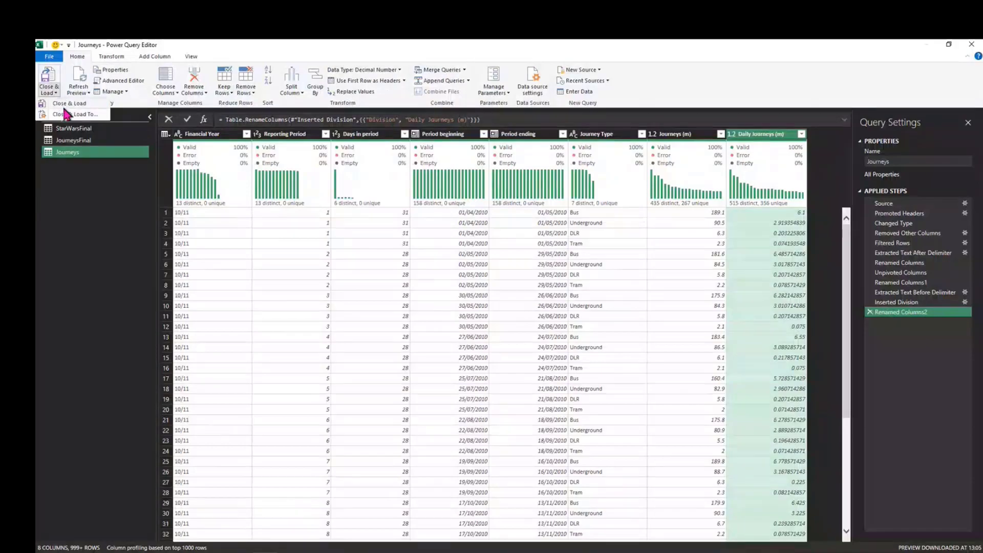
pyautogui.click(65, 113)
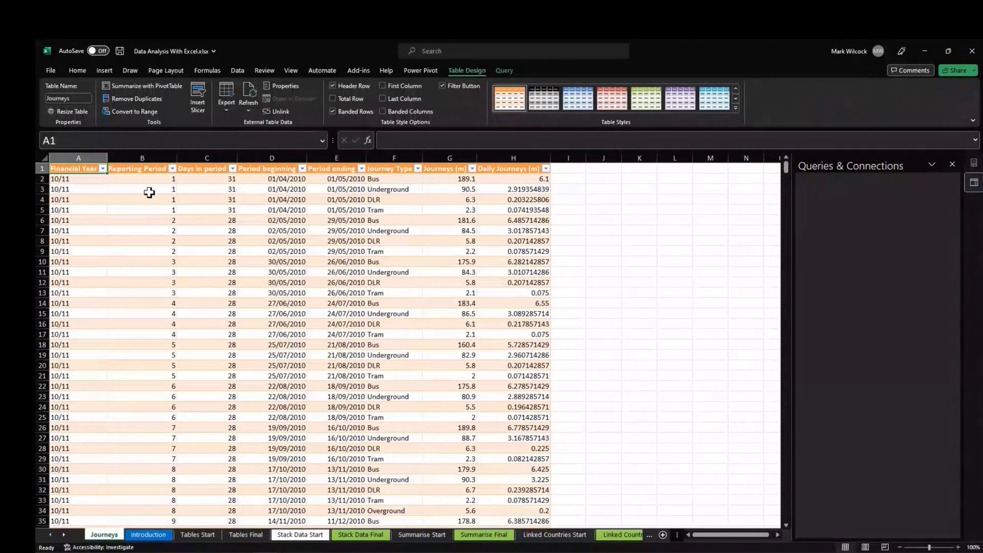
# Close the blank Queries & Connections pane and reopen it so that it lists the workbook's queries
pyautogui.click(373, 241)
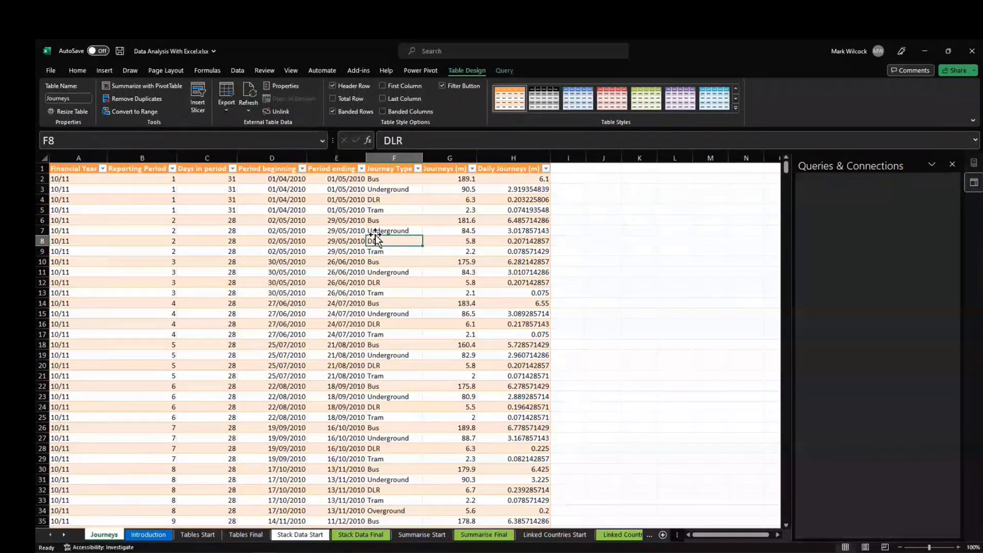
pyautogui.click(951, 164)
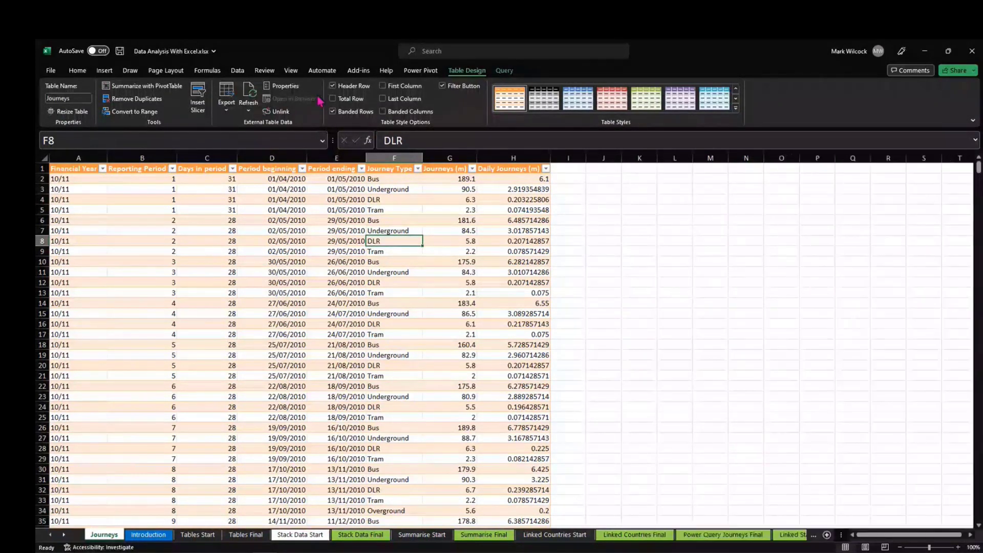
pyautogui.click(237, 70)
pyautogui.press('Left')
pyautogui.press('Left')
pyautogui.press('Up')
pyautogui.press('Up')
pyautogui.press('Up')
pyautogui.press('Up')
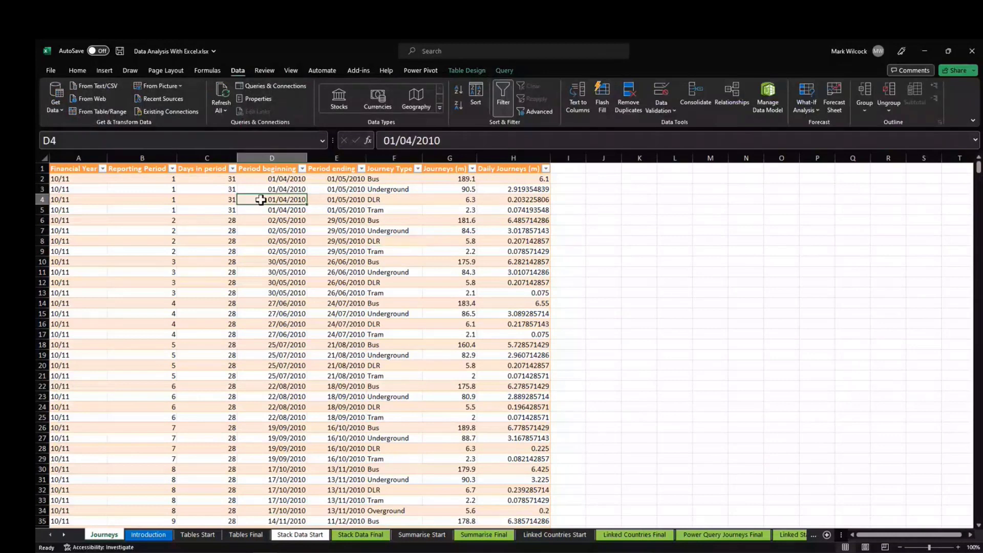
pyautogui.click(276, 86)
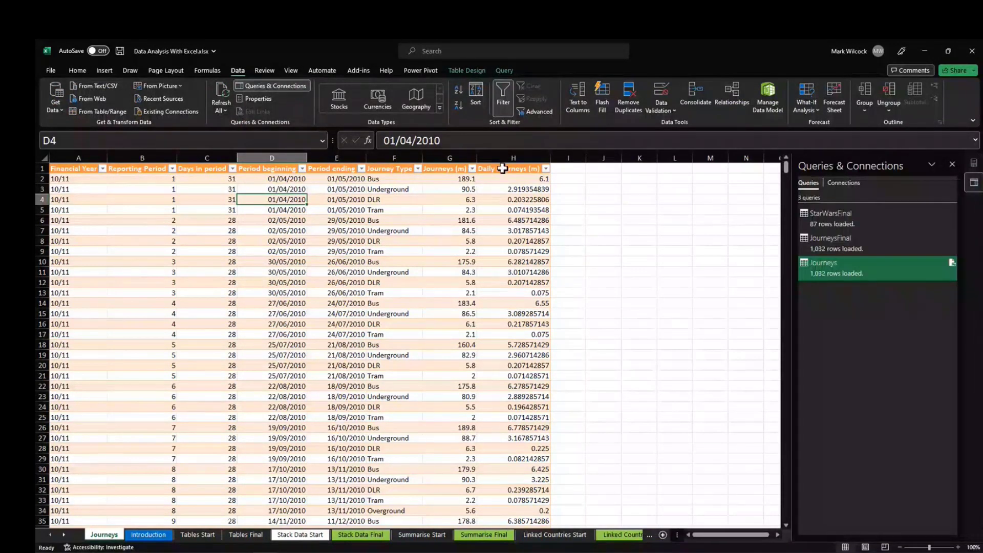
# Create a PivotTable from the Journeys table on a new worksheet
pyautogui.click(496, 206)
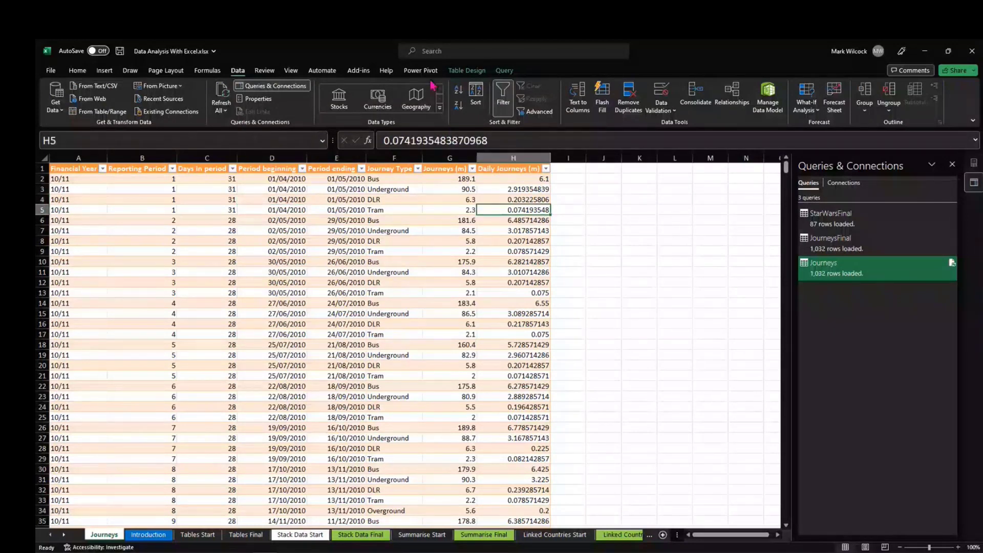
pyautogui.click(466, 71)
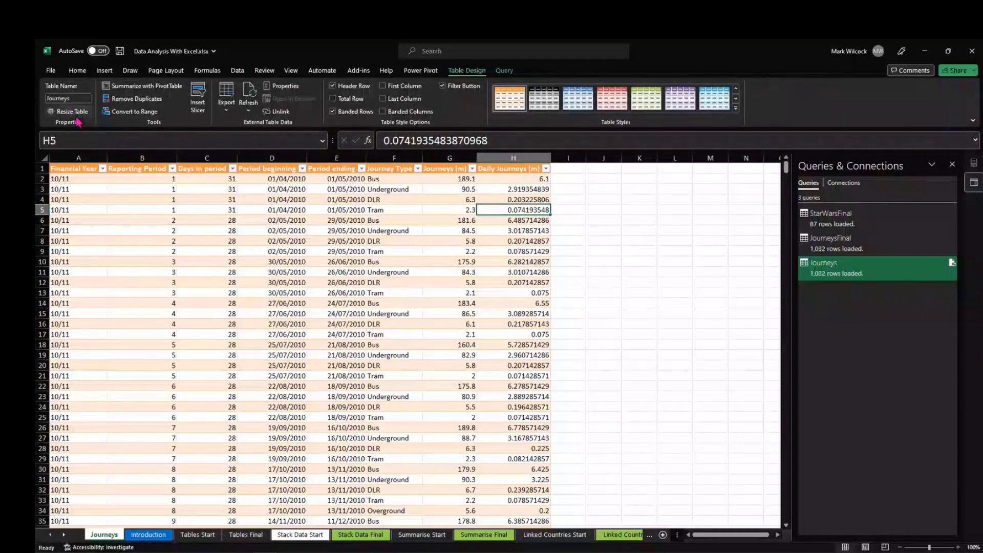
pyautogui.click(129, 91)
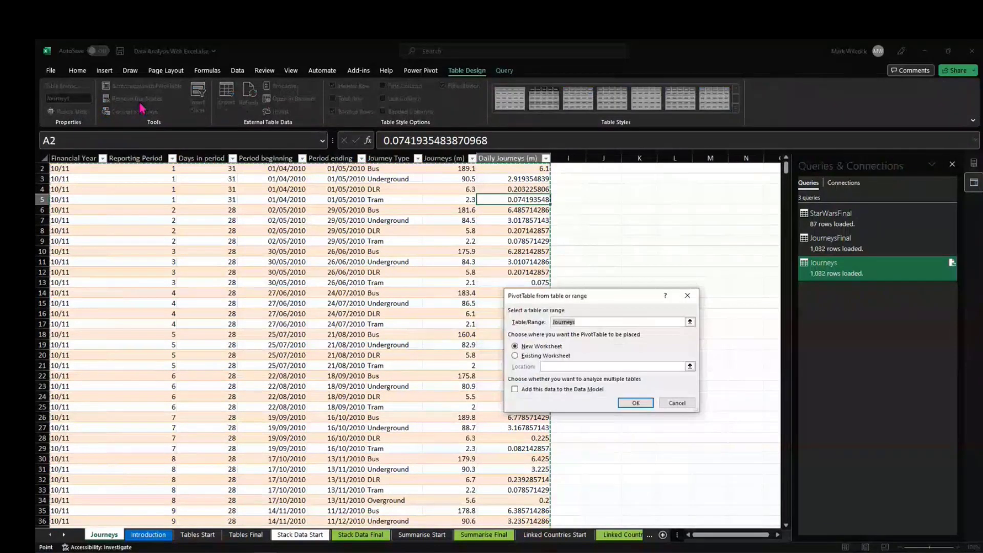
pyautogui.click(633, 404)
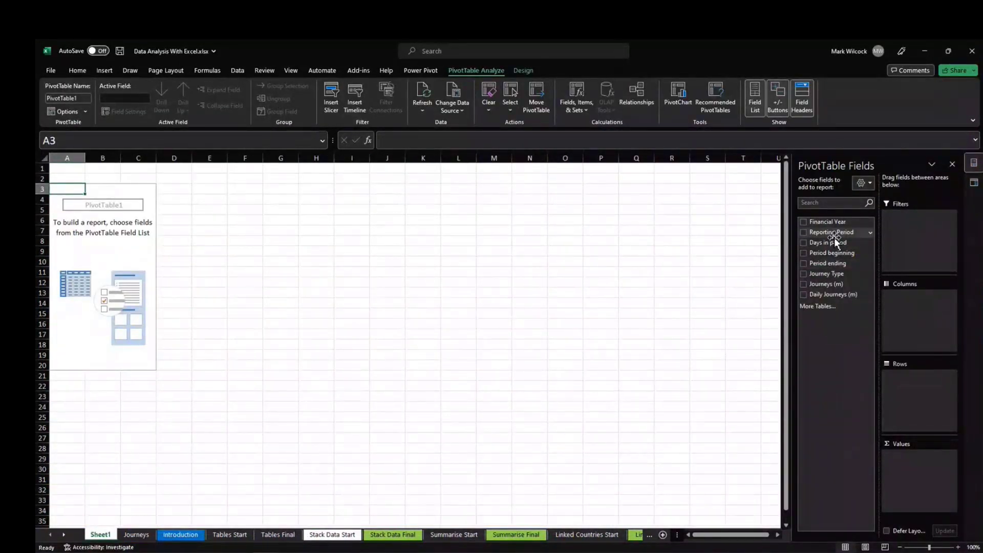
# Lay out the PivotTable with Journey Type as rows, Financial Year as columns, and Journeys (m) as values in place of Daily Journeys (m)
pyautogui.moveTo(828, 297); pyautogui.dragTo(925, 478)
pyautogui.moveTo(838, 278); pyautogui.dragTo(908, 379)
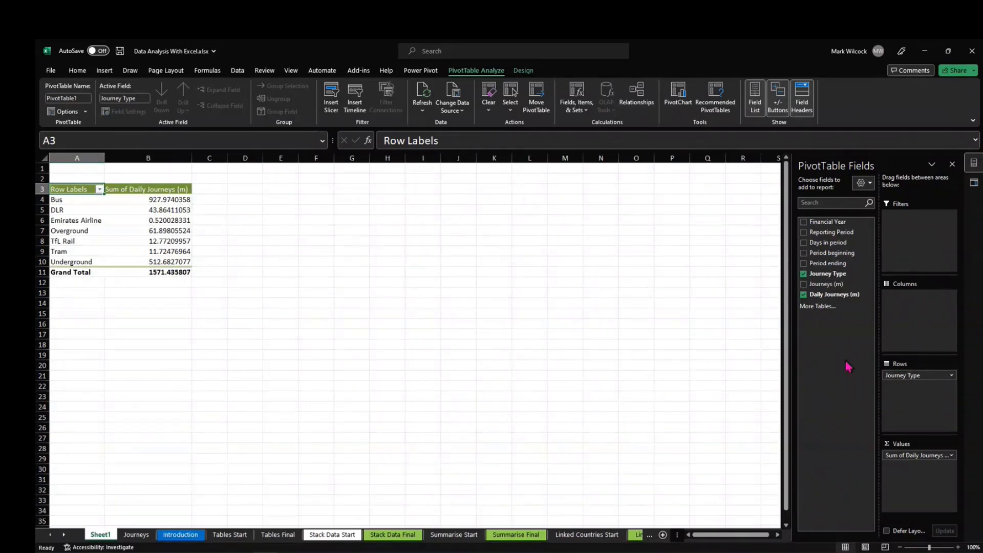
pyautogui.moveTo(829, 285); pyautogui.dragTo(724, 433)
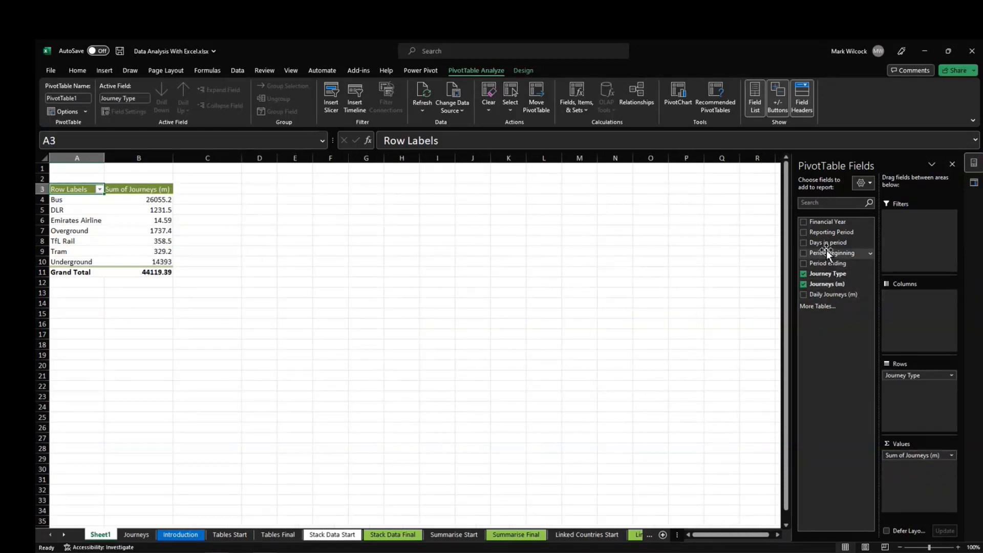
pyautogui.moveTo(824, 224); pyautogui.dragTo(899, 320)
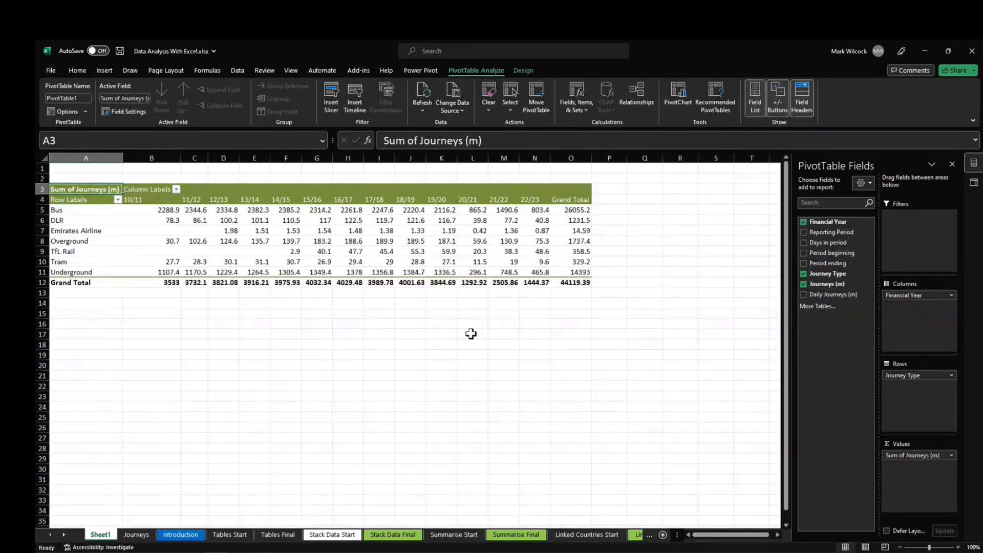
pyautogui.click(440, 221)
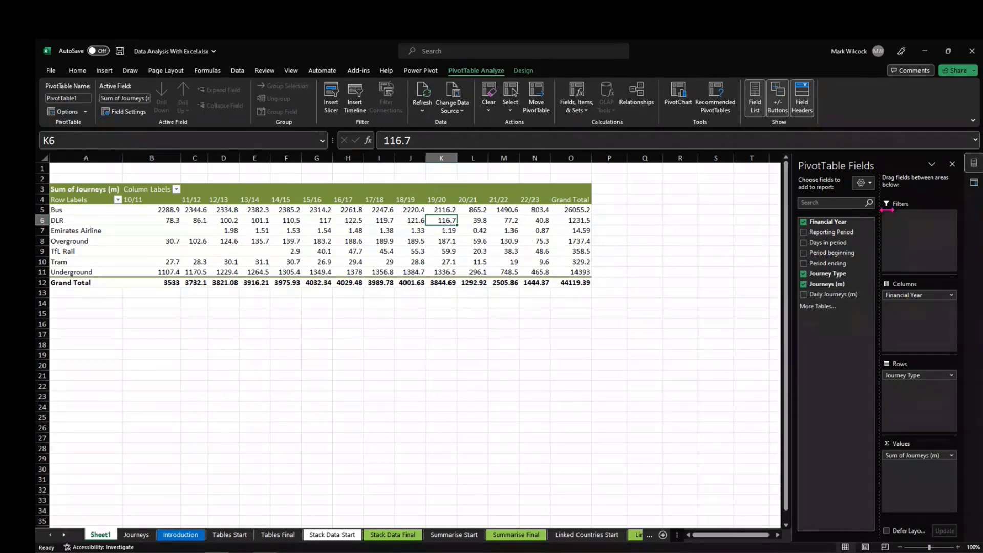
# Open the Journeys query for editing and review its M code in the Advanced Editor without changing it
pyautogui.click(974, 182)
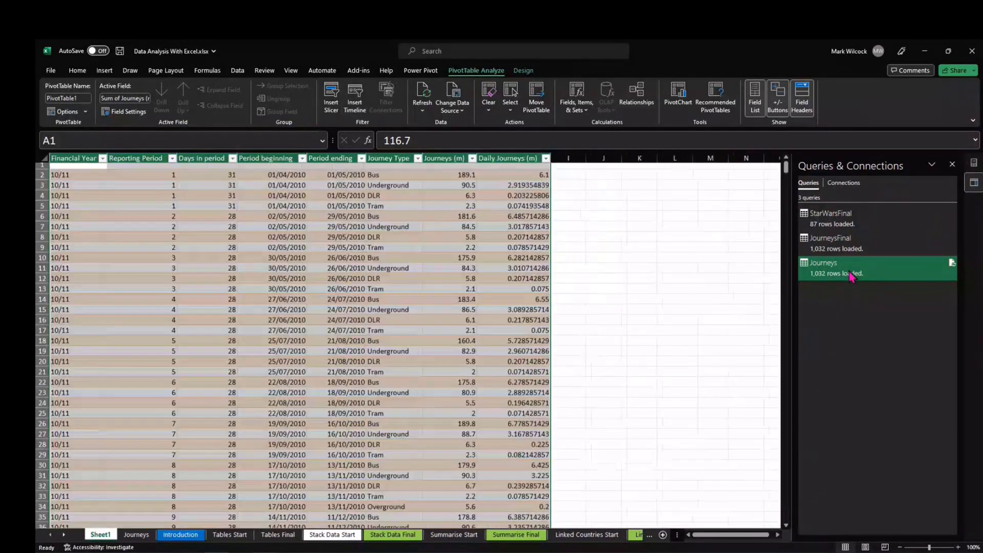
pyautogui.rightClick(851, 277)
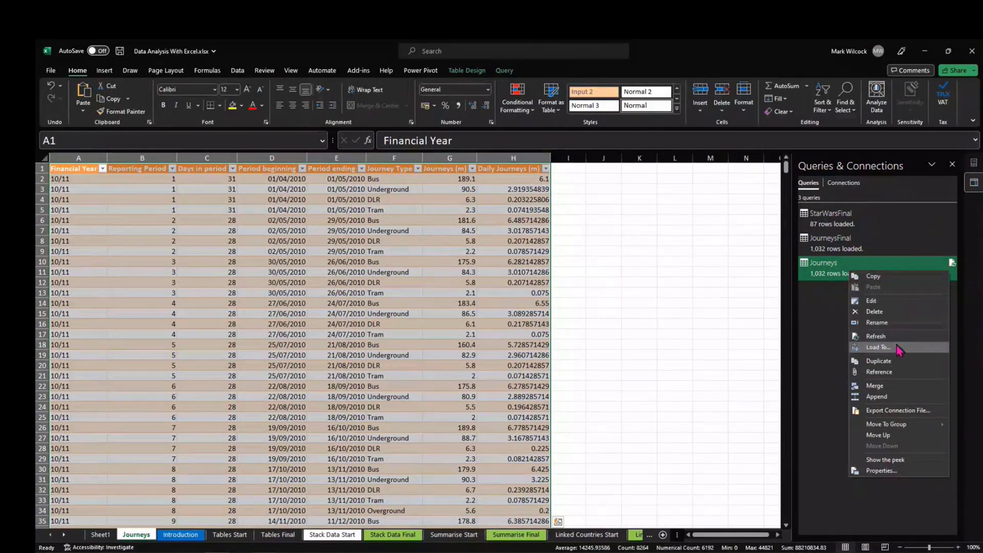
pyautogui.click(873, 301)
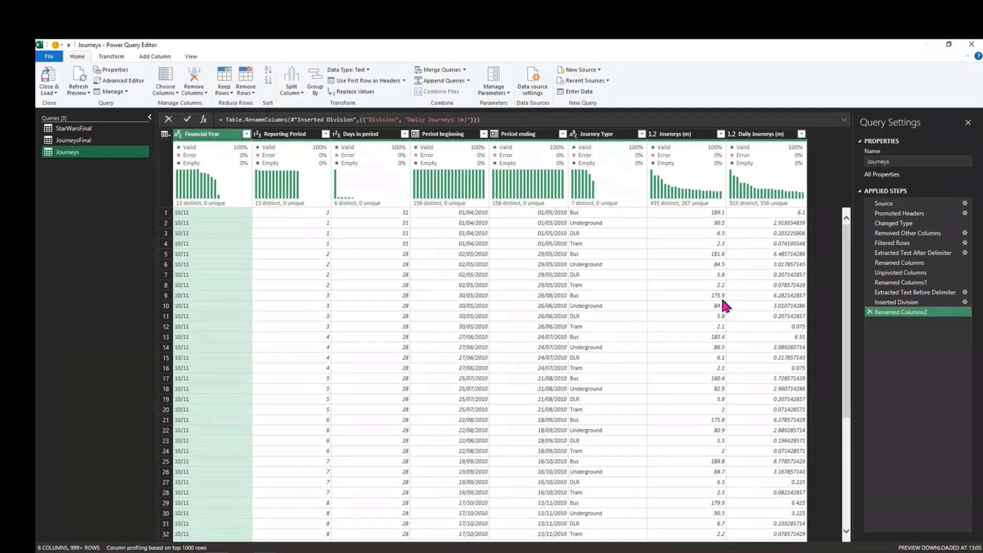
pyautogui.click(191, 56)
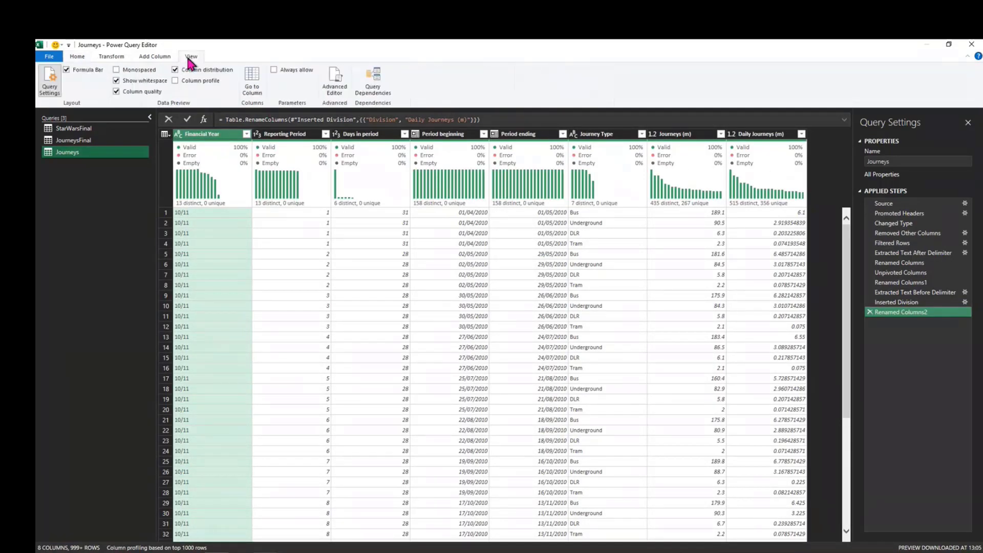
pyautogui.click(328, 96)
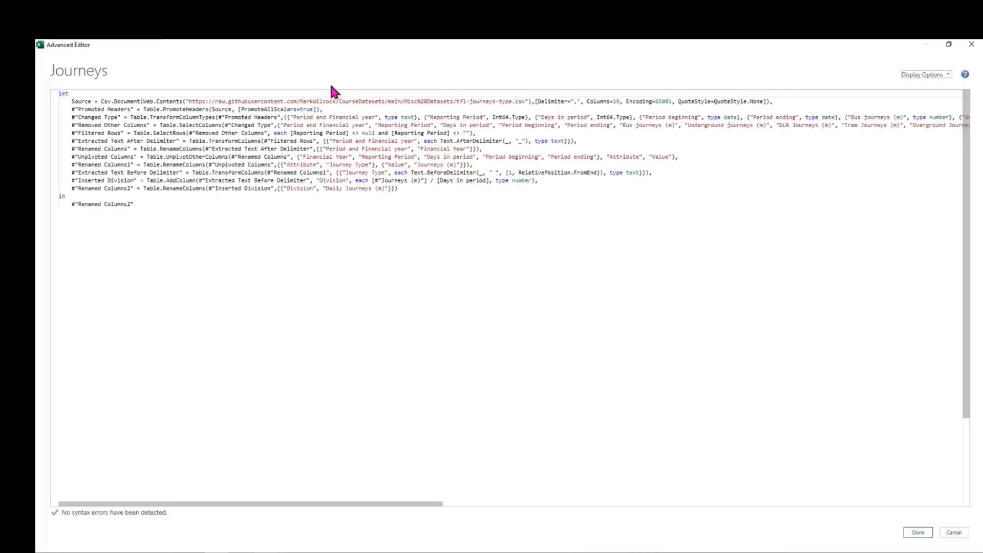
pyautogui.click(953, 533)
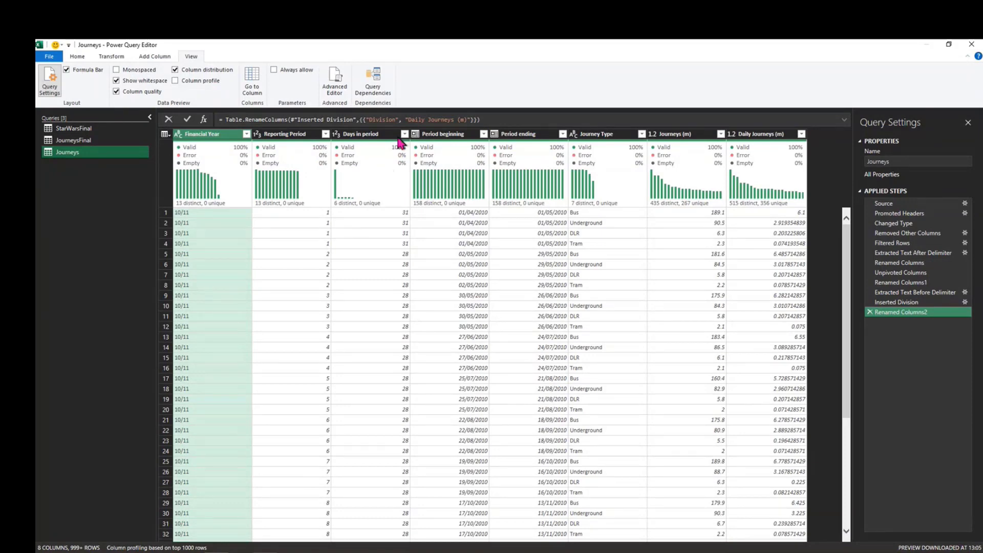
# Close the query editor and load the Journeys query back to its worksheet
pyautogui.click(77, 58)
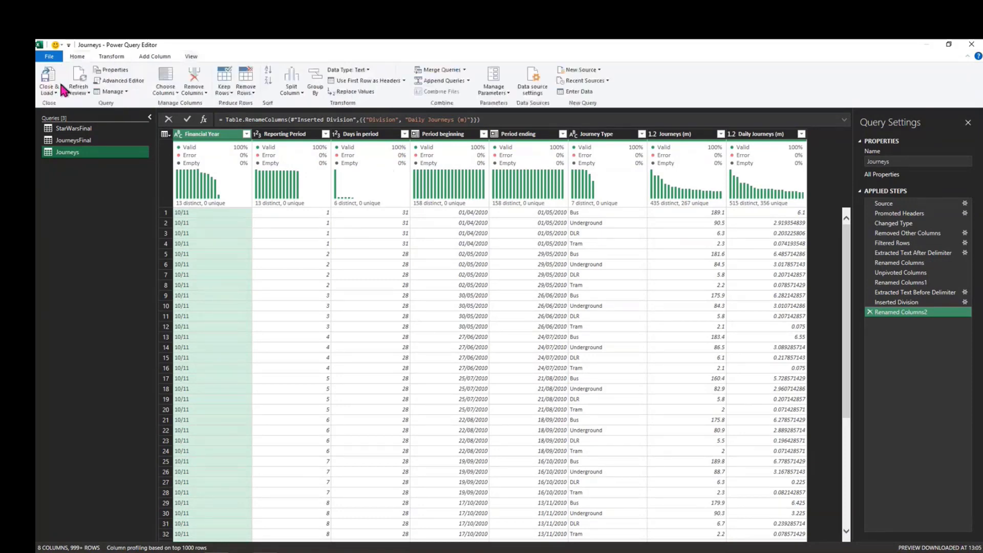
pyautogui.click(56, 94)
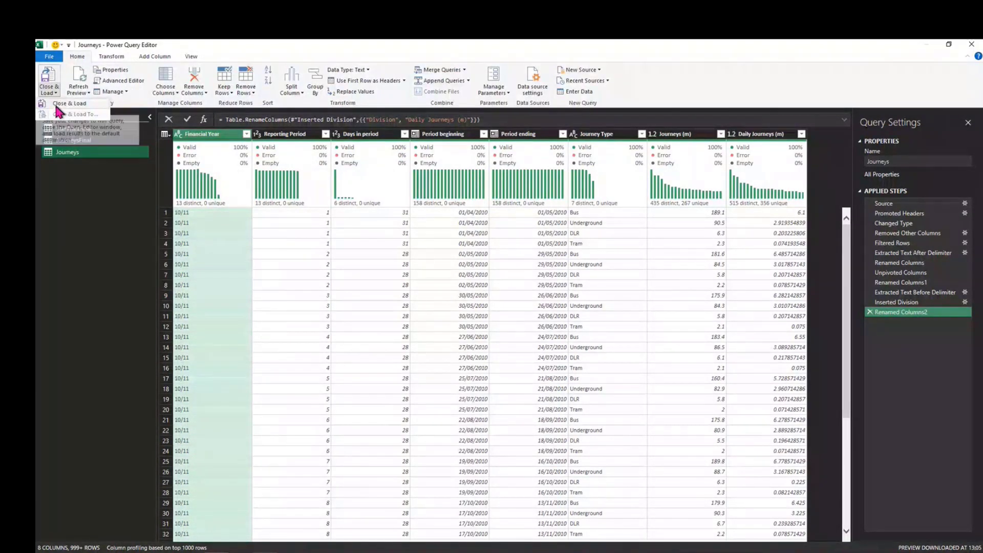
pyautogui.click(59, 112)
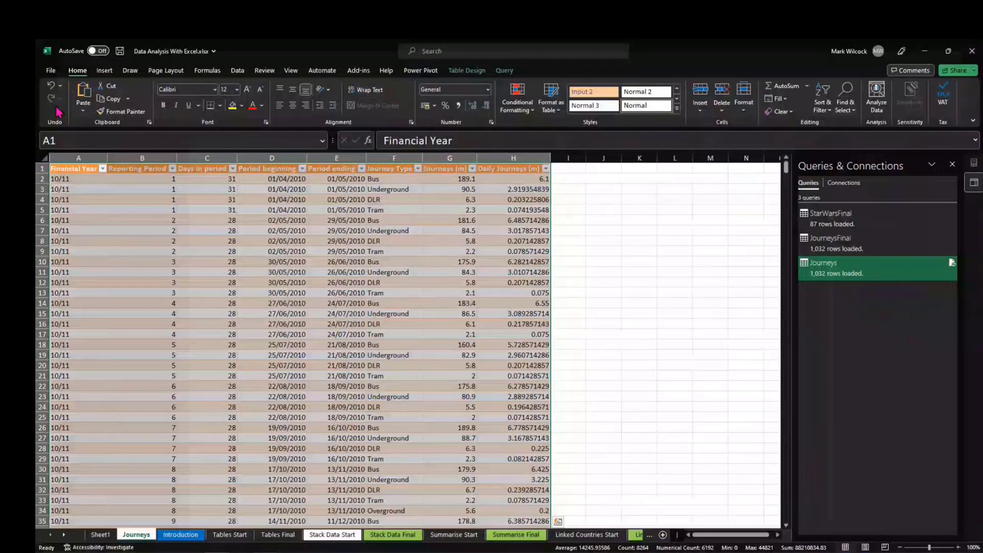
# Select cells inside and outside the Journeys table and inspect its table design options
pyautogui.click(378, 303)
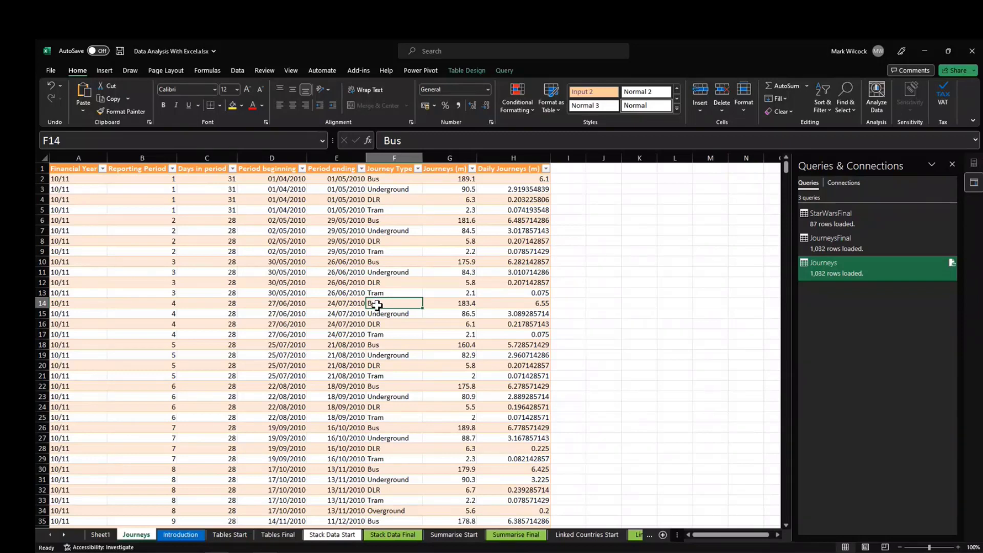
pyautogui.click(411, 279)
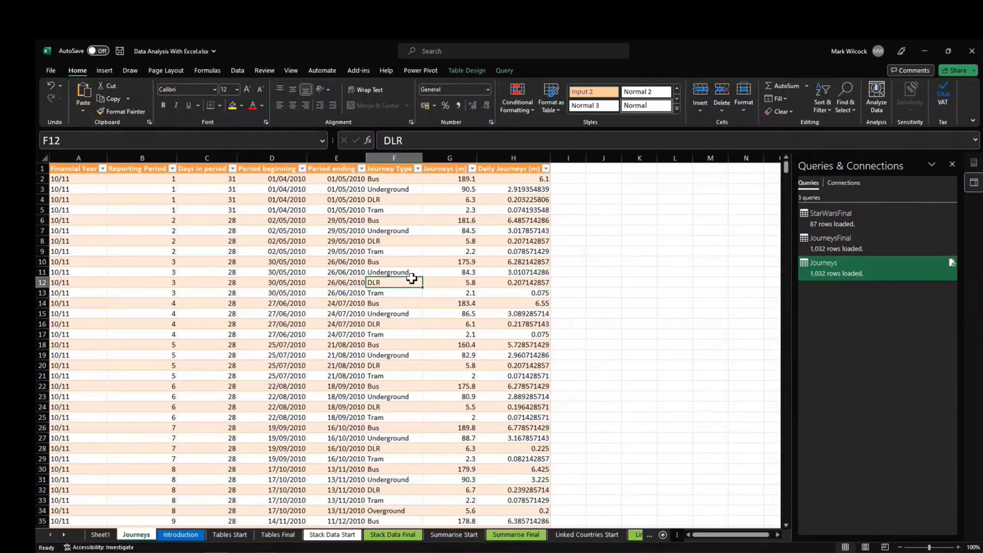
pyautogui.click(616, 229)
pyautogui.click(475, 220)
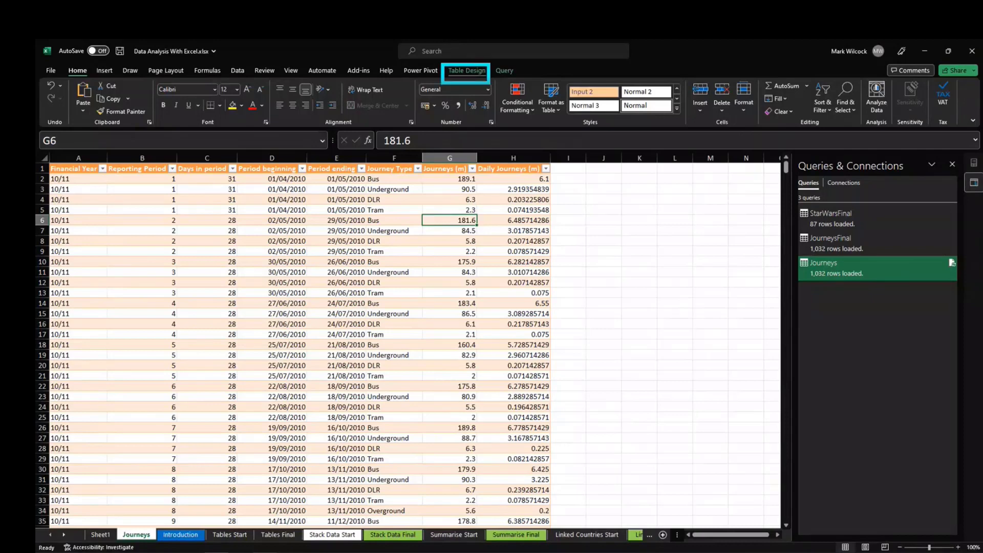
pyautogui.click(466, 72)
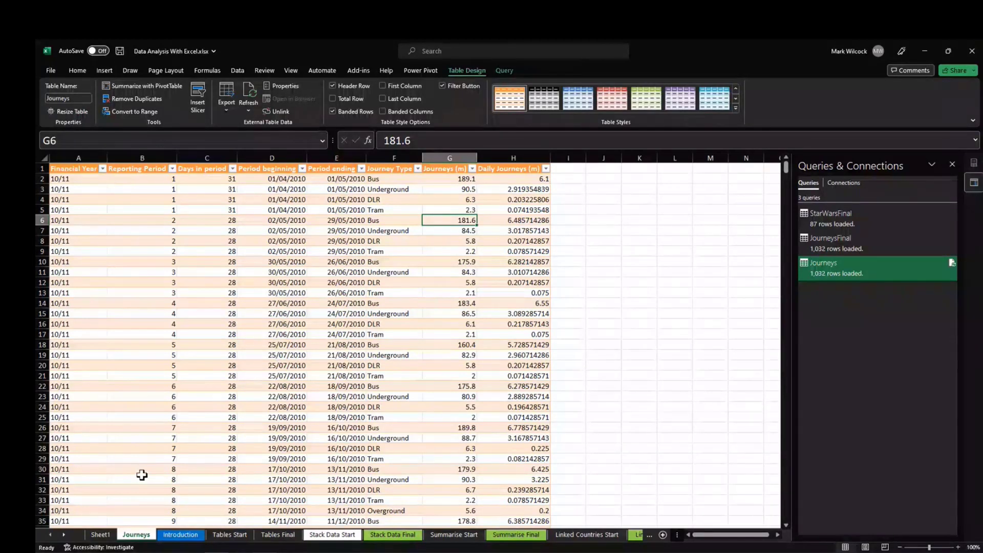
# Examine the hospital names, patients admitted and spare beds data on the Tables Start worksheet
pyautogui.click(233, 538)
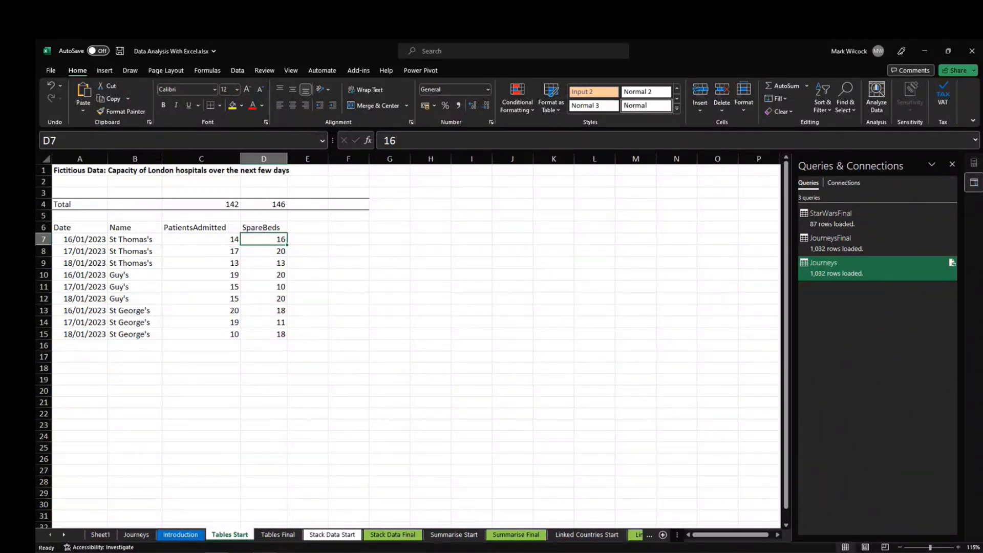
pyautogui.click(146, 261)
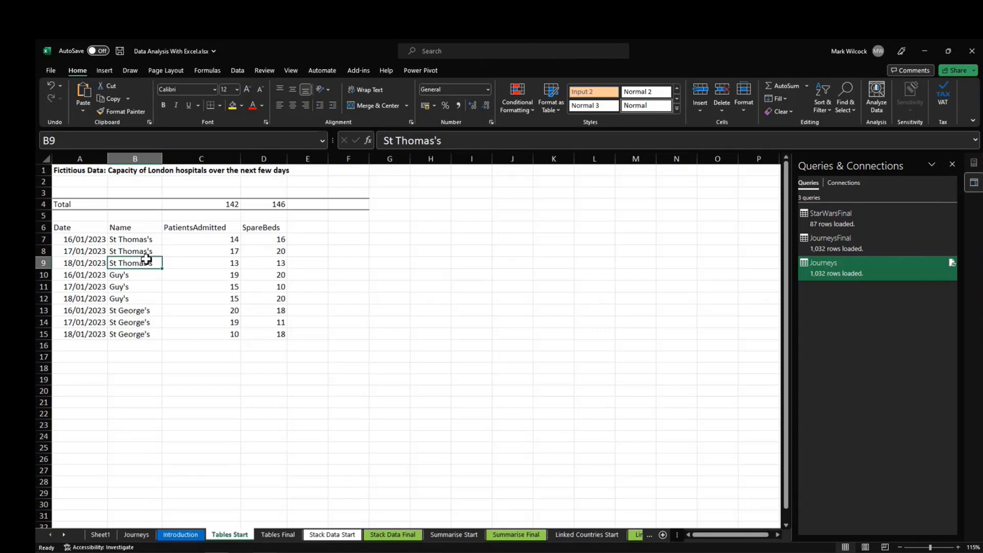
pyautogui.click(159, 240)
pyautogui.click(167, 274)
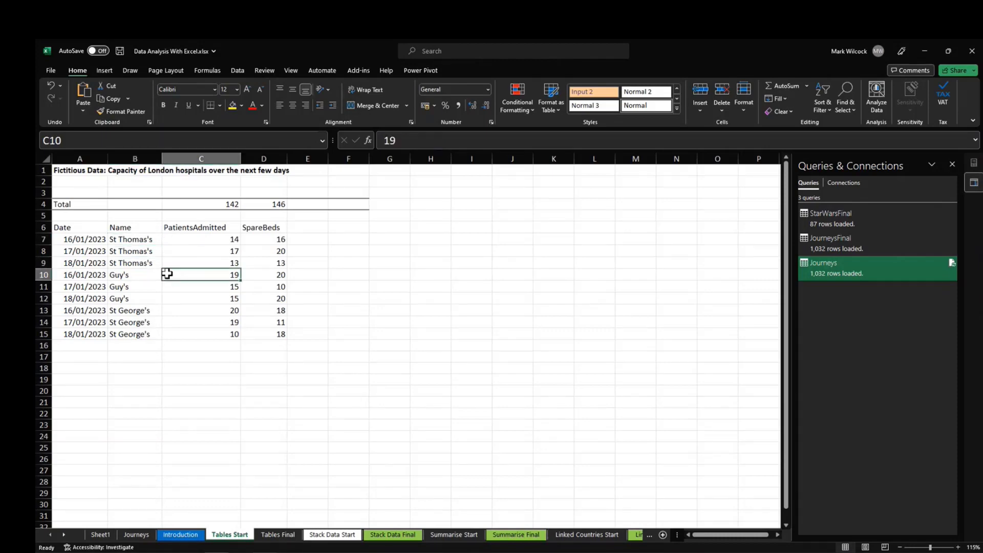
pyautogui.click(145, 261)
pyautogui.click(228, 263)
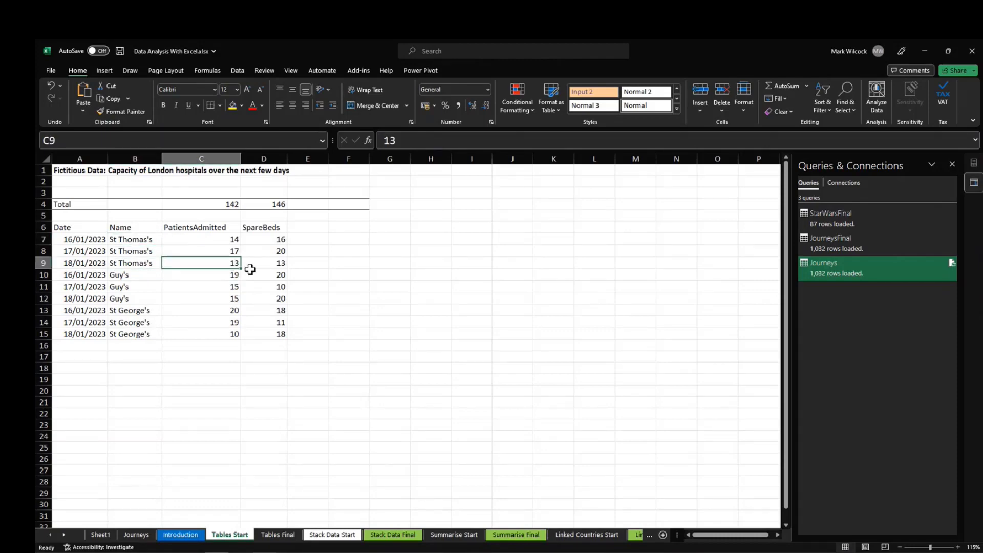
pyautogui.click(248, 276)
pyautogui.moveTo(131, 239); pyautogui.dragTo(124, 333)
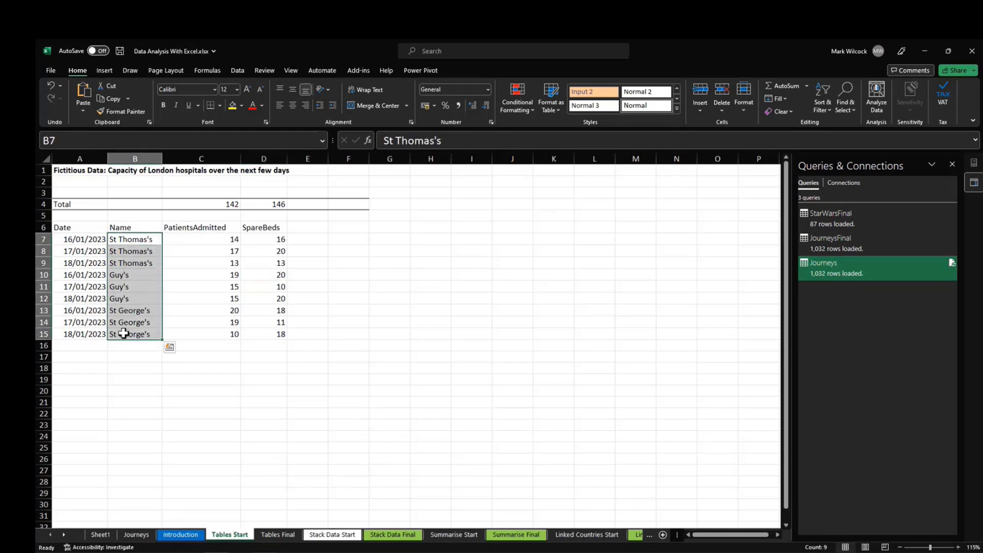
pyautogui.click(251, 237)
pyautogui.click(216, 241)
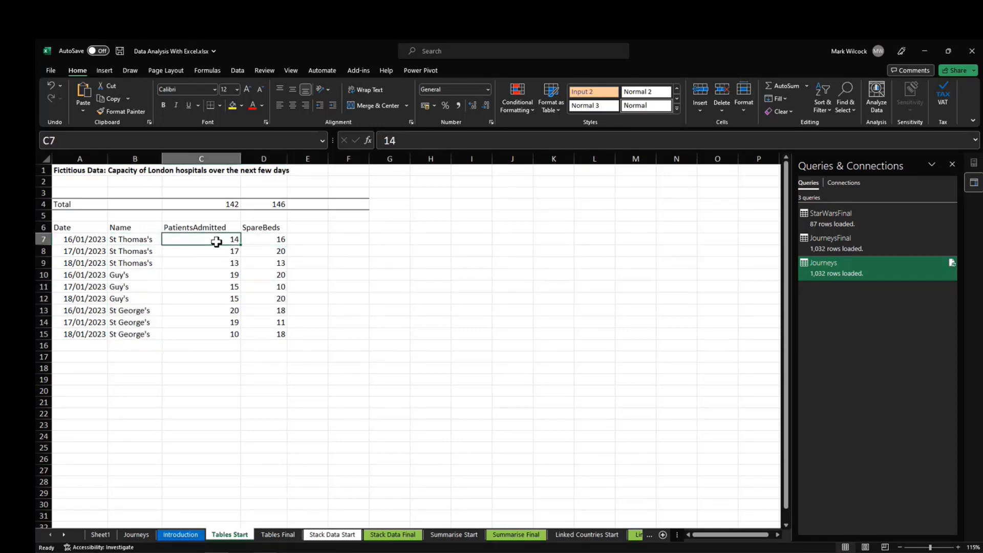
pyautogui.click(197, 331)
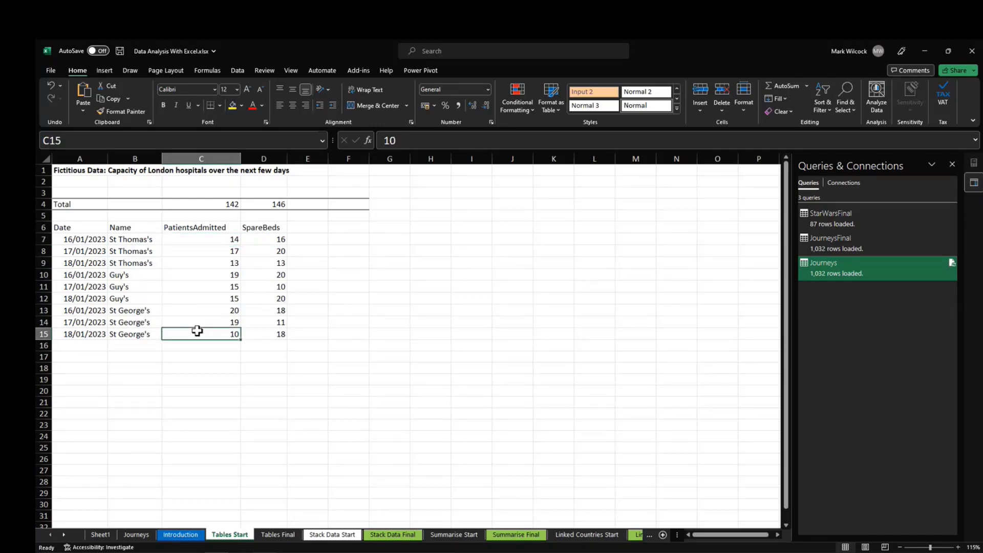
pyautogui.click(272, 240)
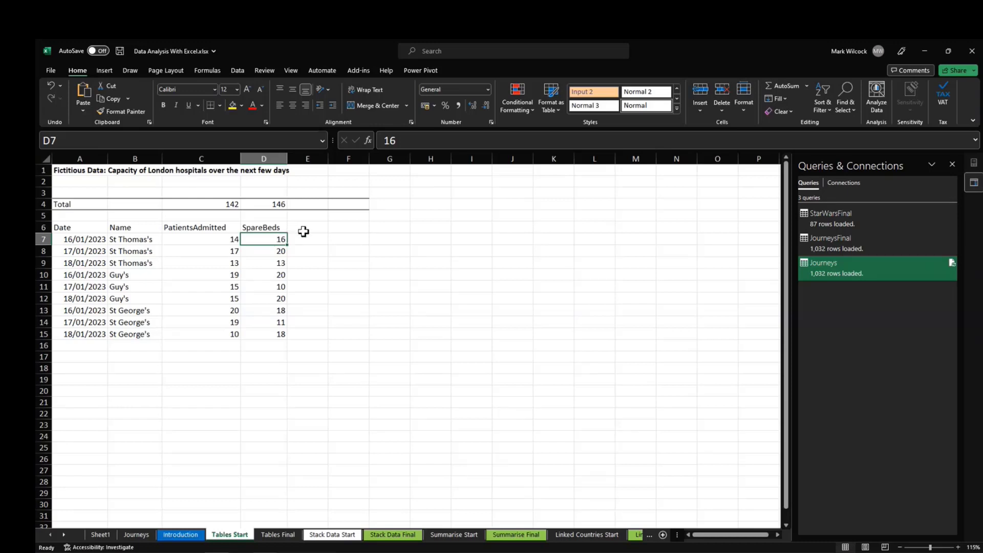
# Insert a PivotTable at H6 from the hospital data in A6:D15, with Name as rows and the sum of PatientsAdmitted as values
pyautogui.click(417, 227)
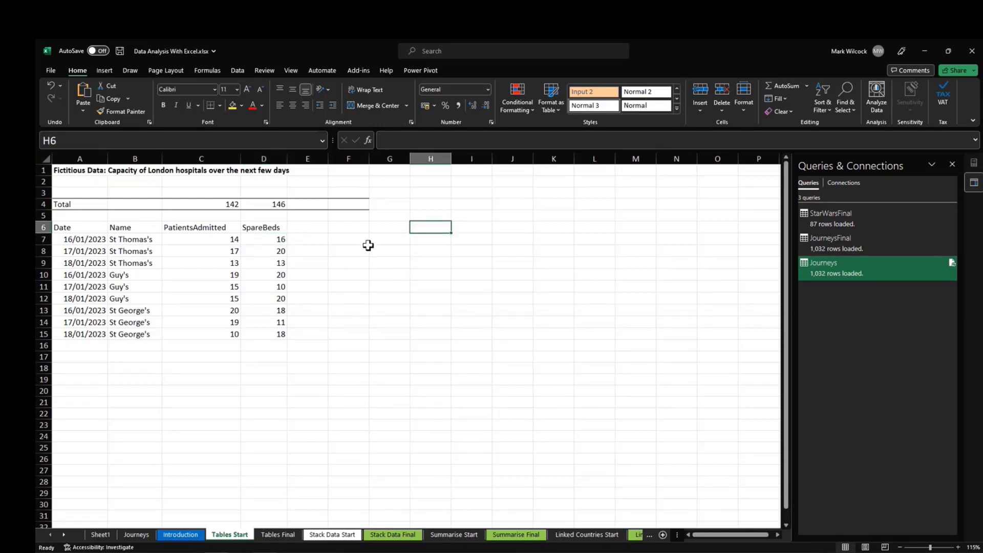
pyautogui.click(104, 71)
pyautogui.click(60, 92)
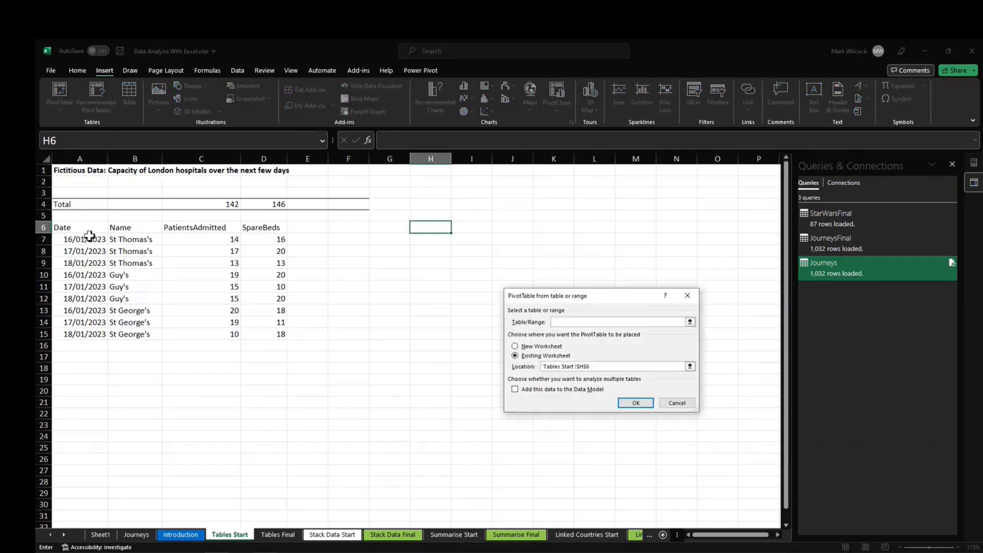
pyautogui.moveTo(77, 228); pyautogui.dragTo(260, 332)
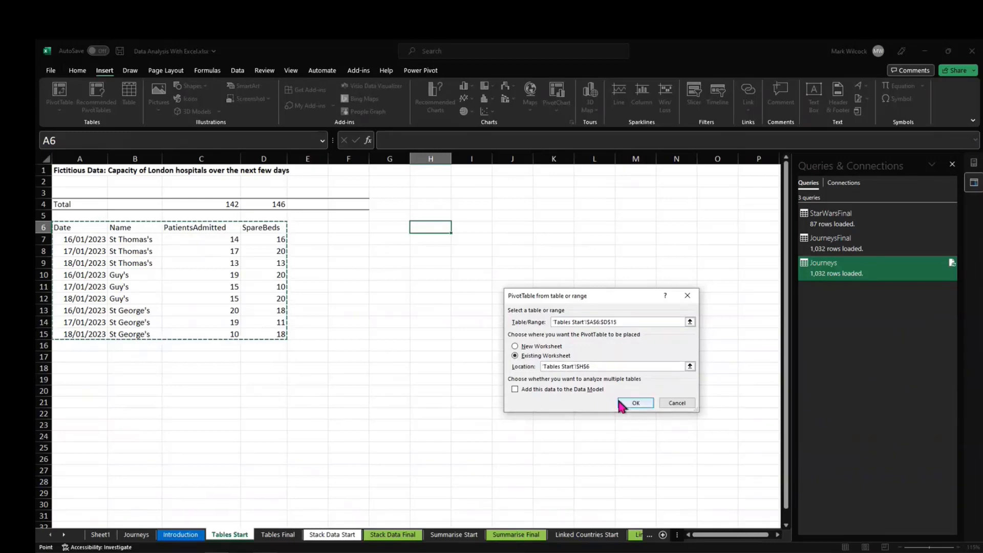
pyautogui.click(630, 404)
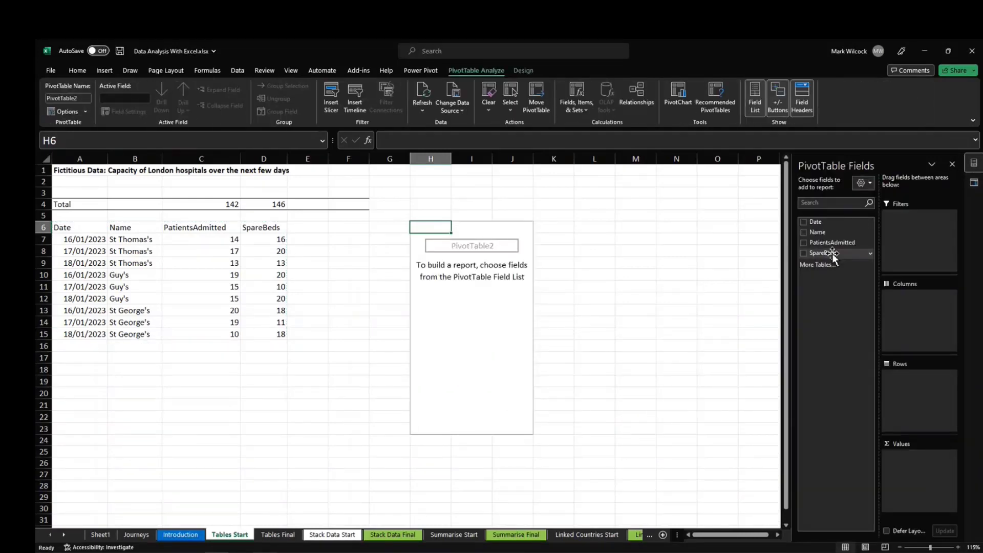
pyautogui.moveTo(832, 243); pyautogui.dragTo(908, 473)
pyautogui.moveTo(817, 232); pyautogui.dragTo(935, 404)
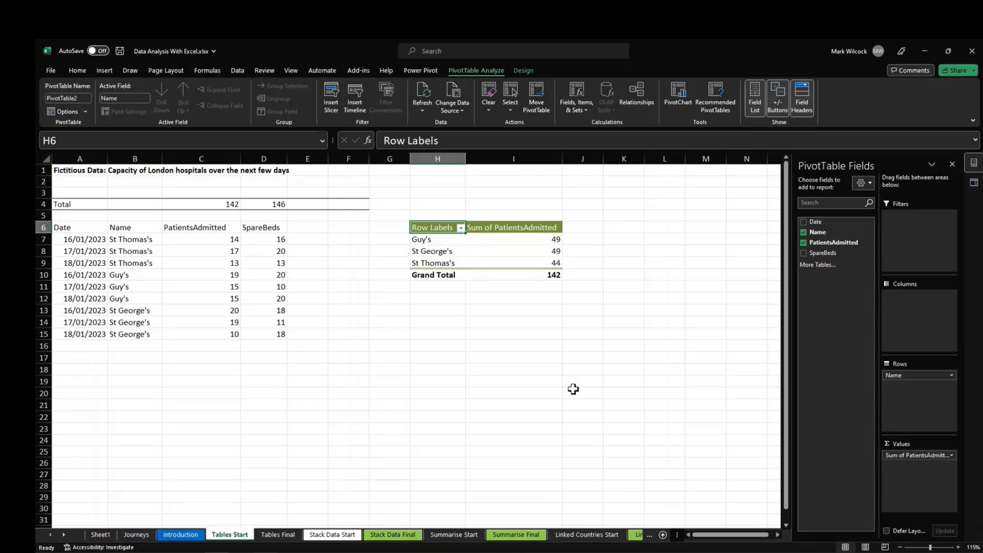
# Add a new column heading "Capacity" in E6 beside SpareBeds
pyautogui.click(306, 228)
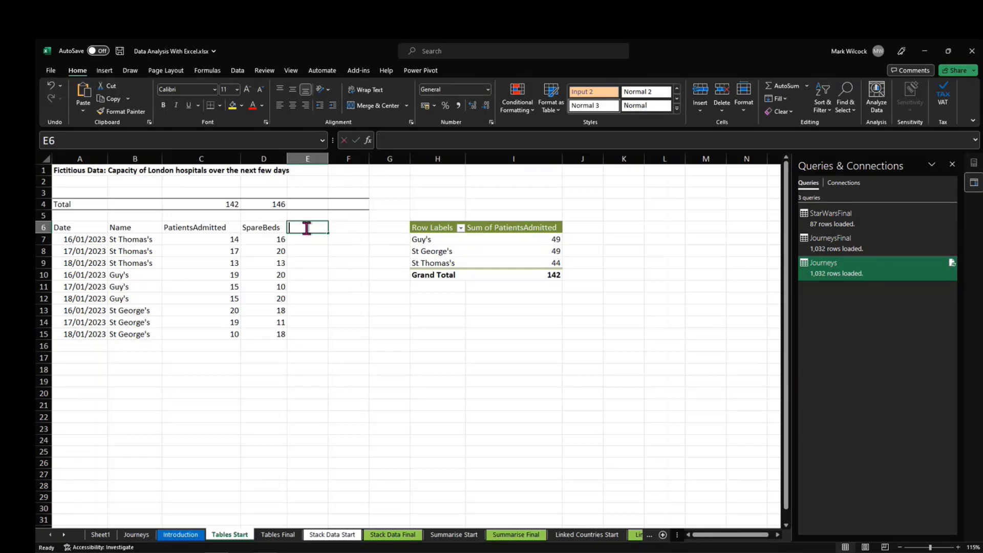
pyautogui.write('Capacity')
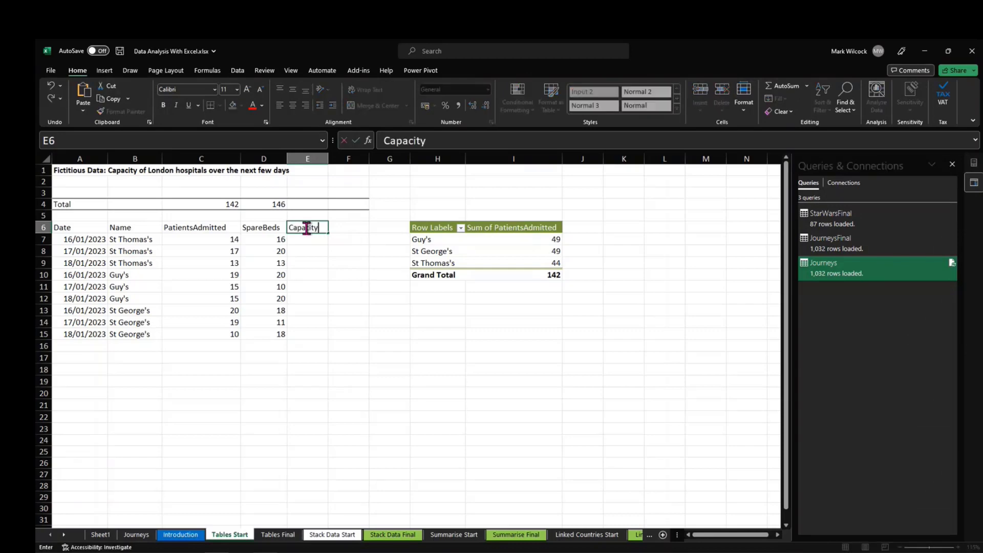
pyautogui.press('Return')
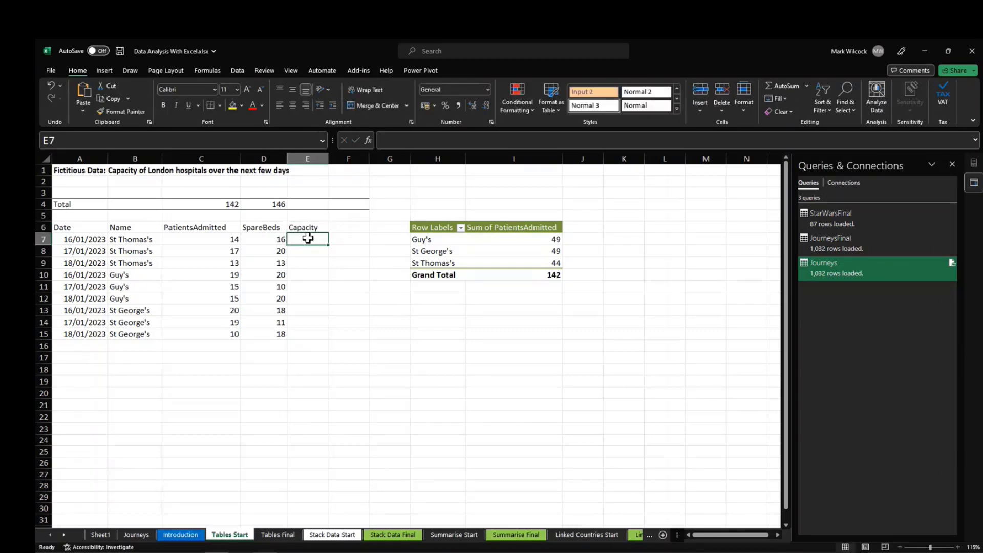
# Calculate capacity in E7 with =D7-C7 and fill the formula down to E15
pyautogui.write('=')
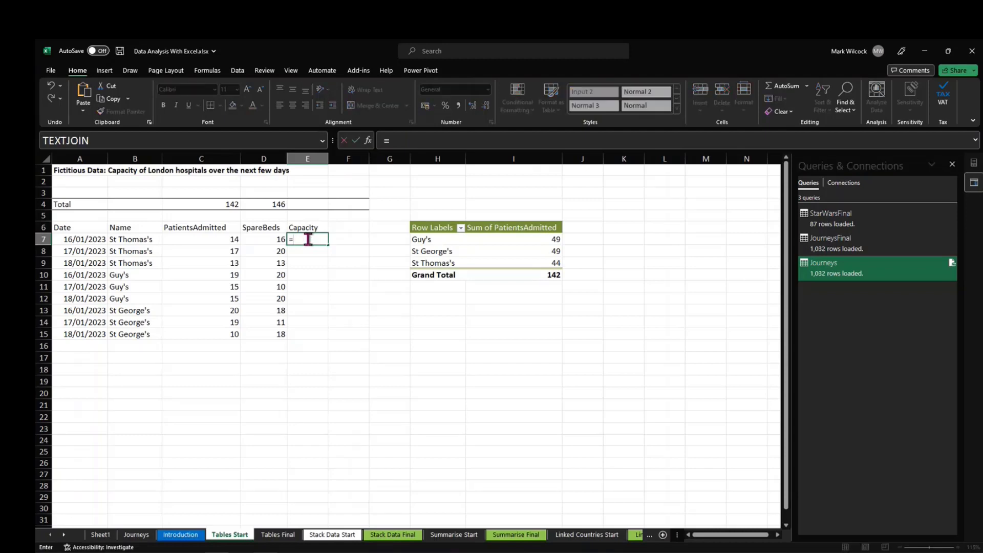
pyautogui.click(270, 239)
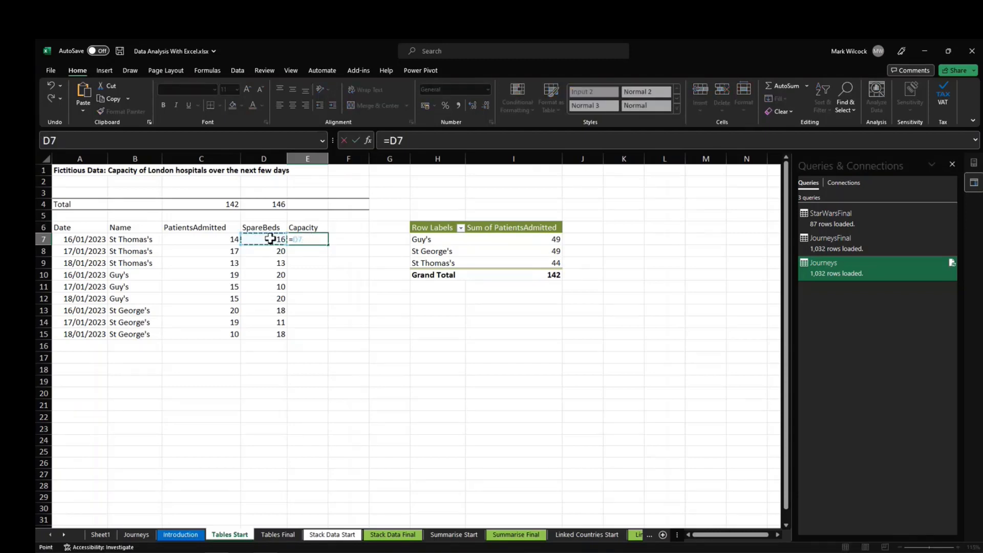
pyautogui.write('-')
pyautogui.click(223, 239)
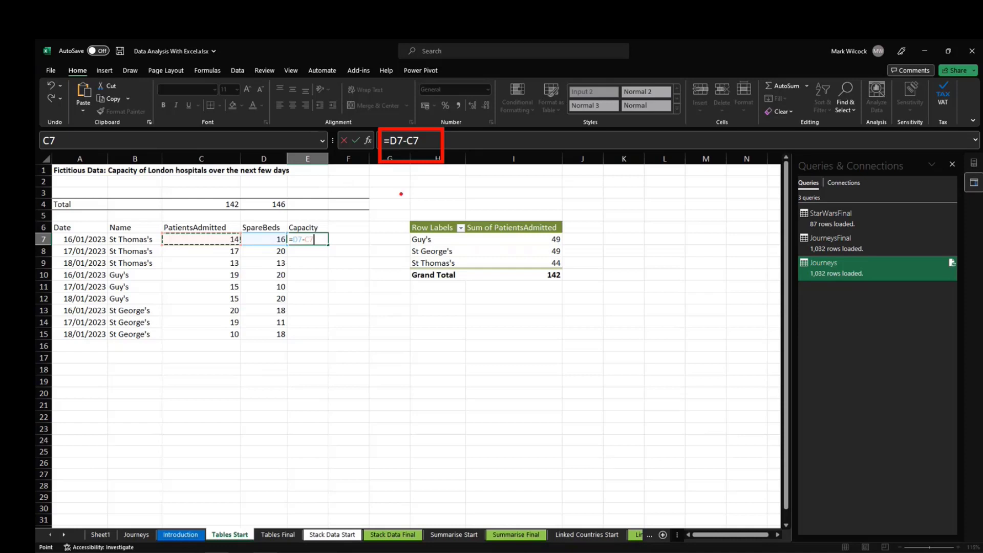
pyautogui.click(347, 286)
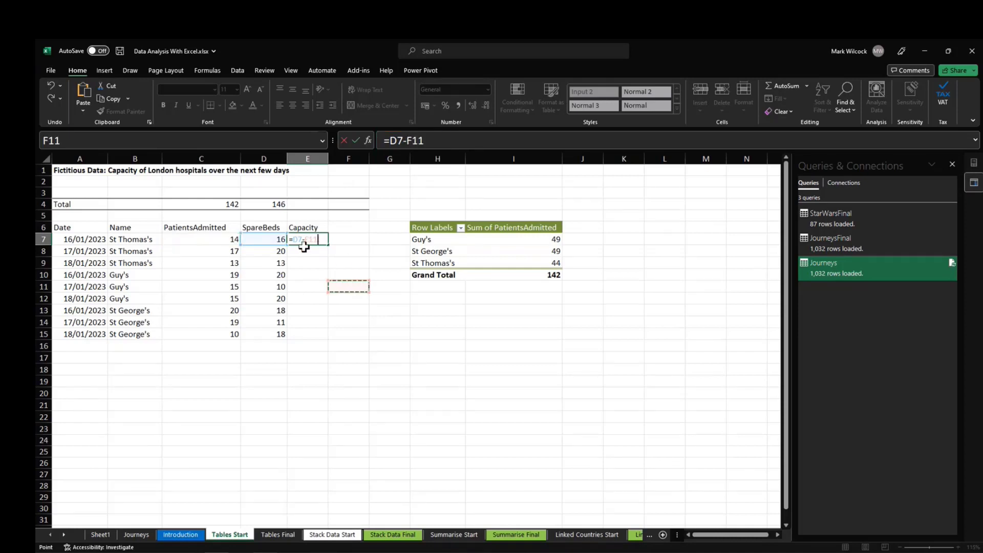
pyautogui.click(220, 237)
pyautogui.press('Return')
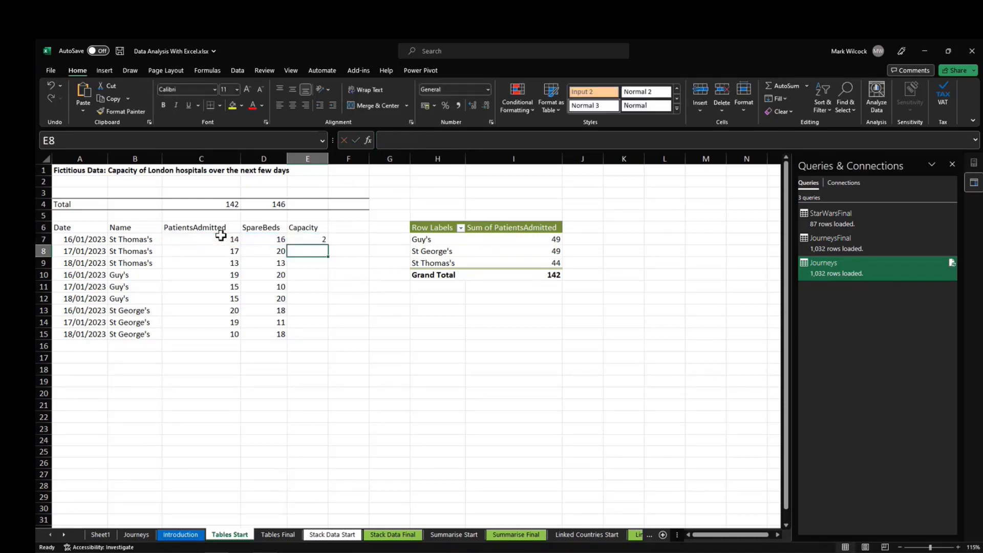
pyautogui.click(307, 238)
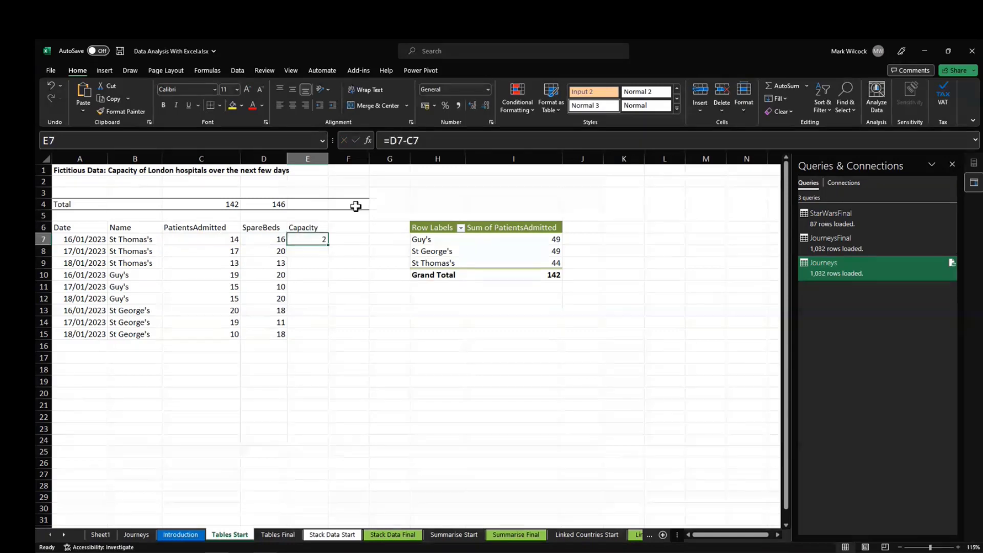
pyautogui.doubleClick(323, 246)
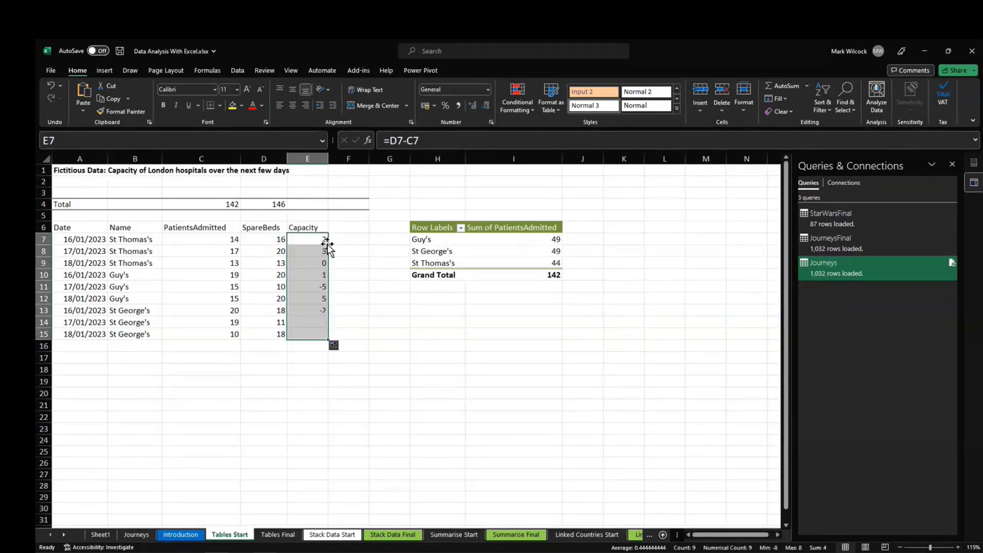
# Change the capacity formula in E11 to =MAX(D11-C11, 0) so that it cannot be negative
pyautogui.click(311, 286)
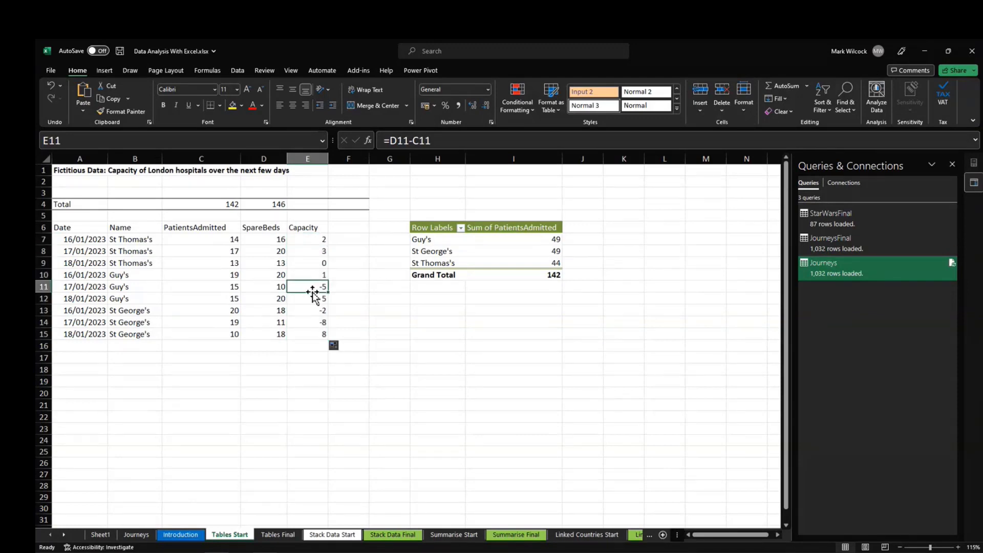
pyautogui.click(391, 141)
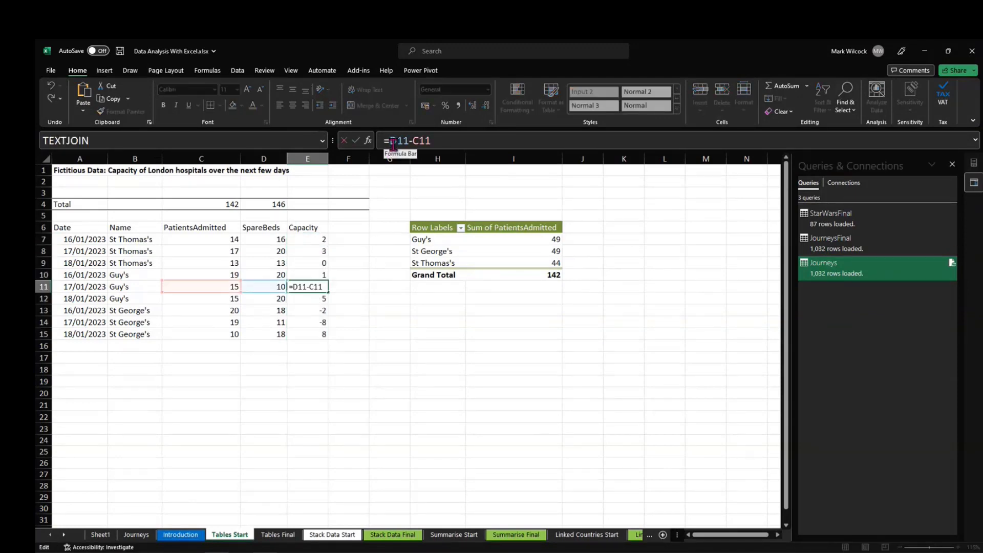
pyautogui.write('max(')
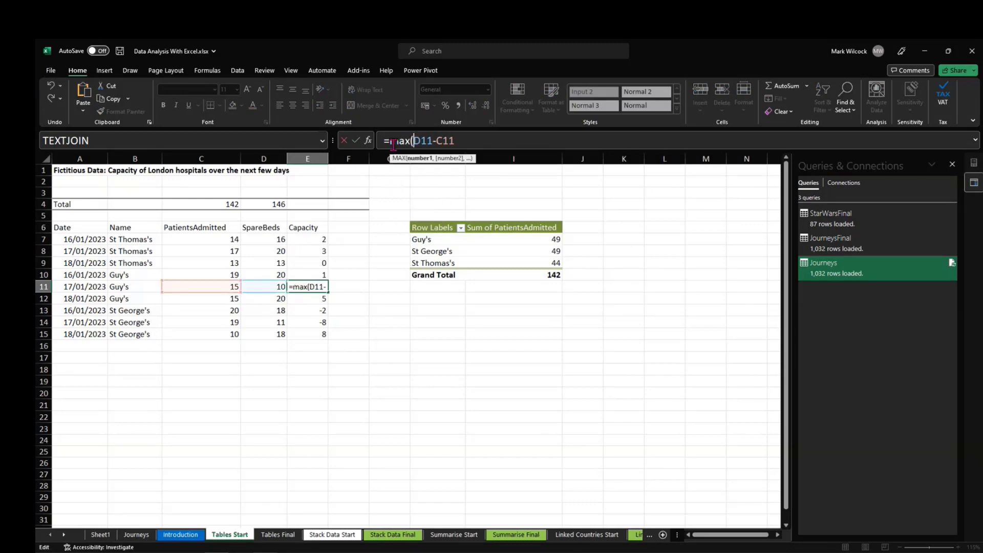
pyautogui.click(480, 142)
pyautogui.write(', 0)')
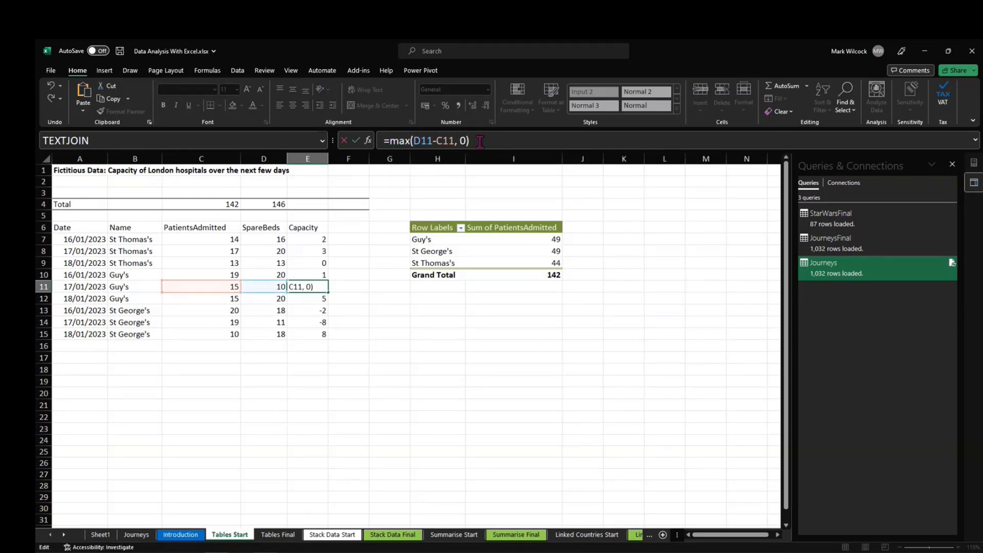
pyautogui.press('Return')
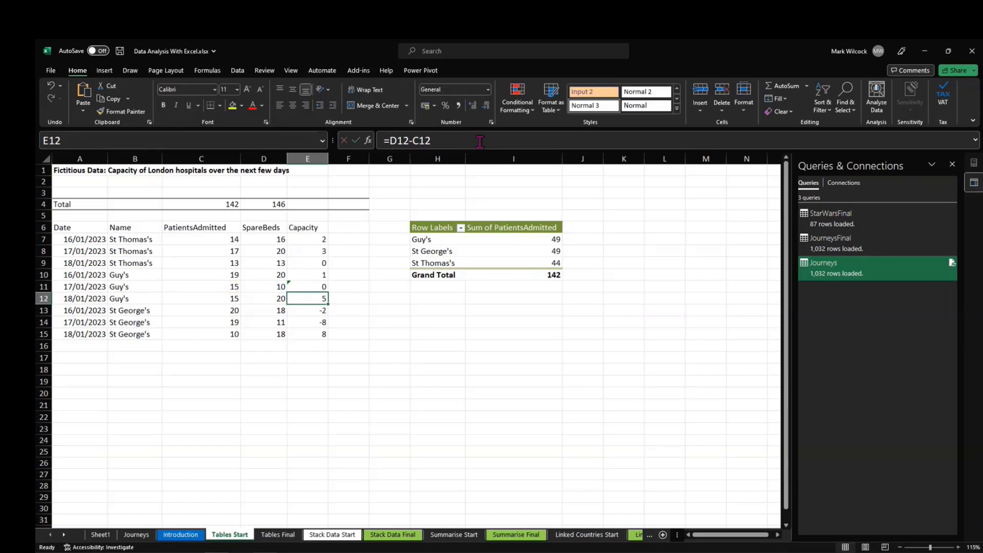
# Change the first capacity formula in E7 to =MAX(D7-C7, 0), leaving the rows below as they are
pyautogui.click(322, 240)
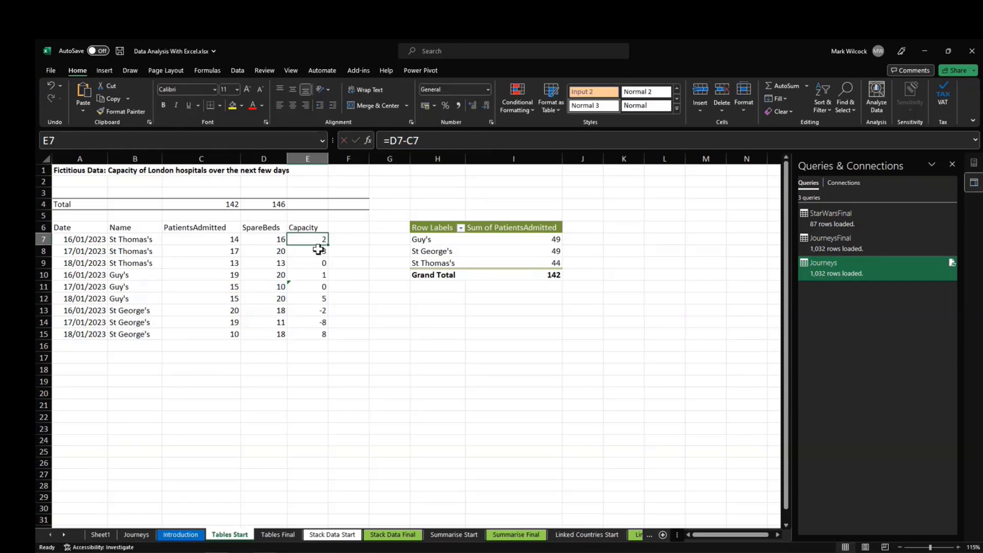
pyautogui.click(403, 146)
pyautogui.write('max')
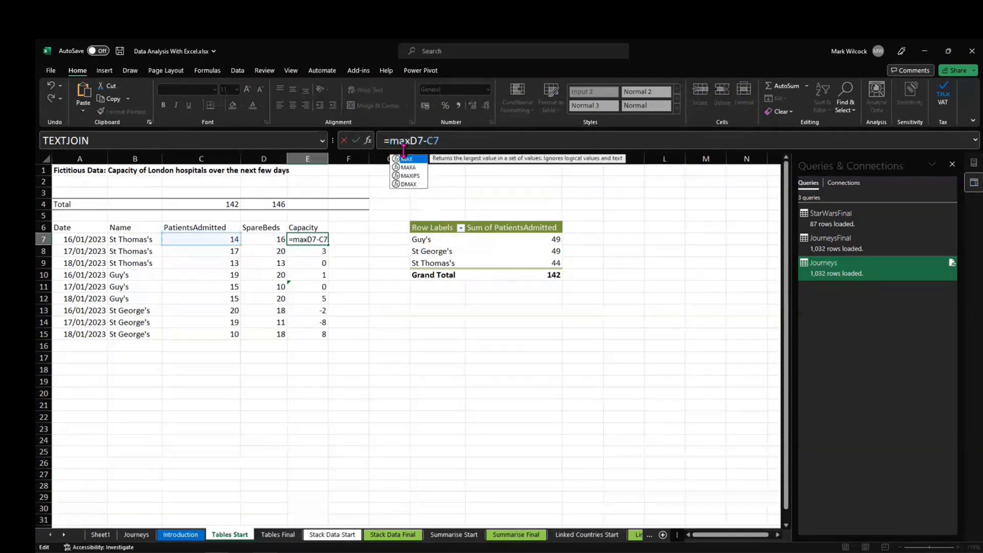
pyautogui.write('(')
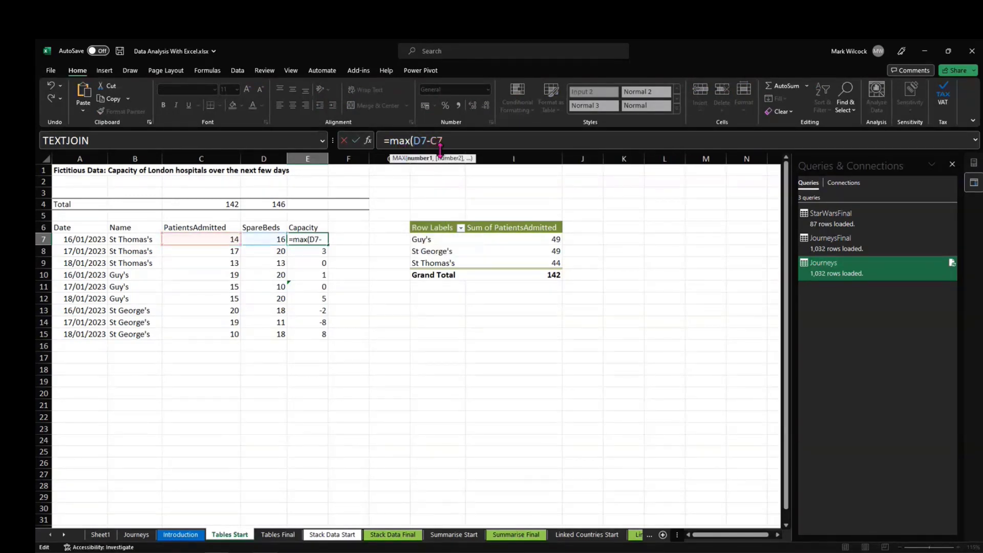
pyautogui.click(455, 141)
pyautogui.write(', ')
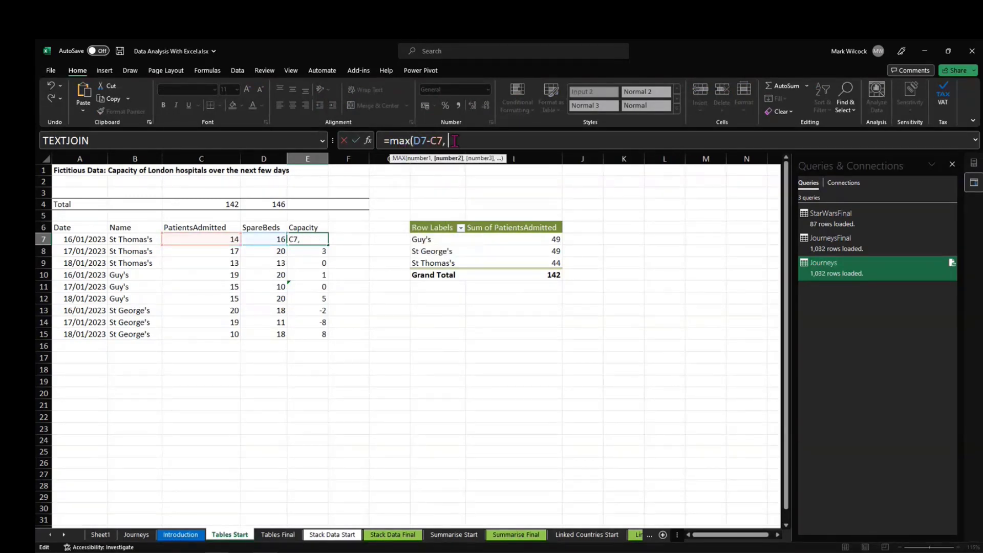
pyautogui.write('0)')
pyautogui.press('Return')
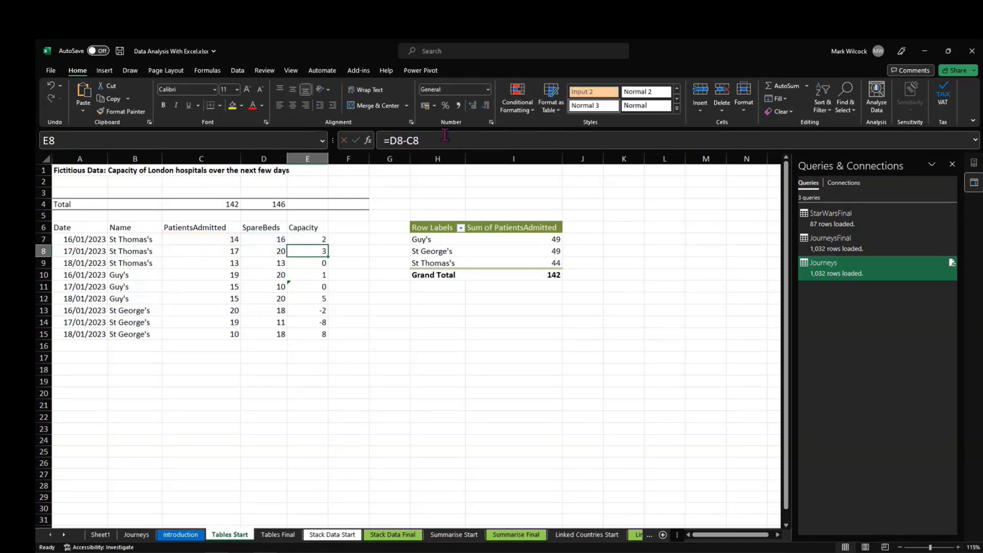
pyautogui.click(305, 238)
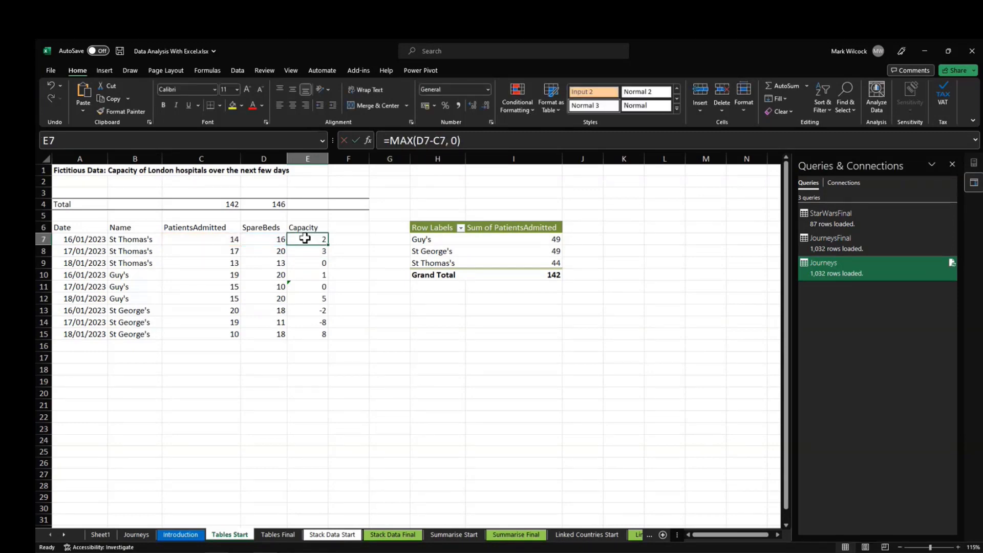
# Refresh the hospital PivotTable from one of its PatientsAdmitted values
pyautogui.click(498, 251)
pyautogui.rightClick(500, 255)
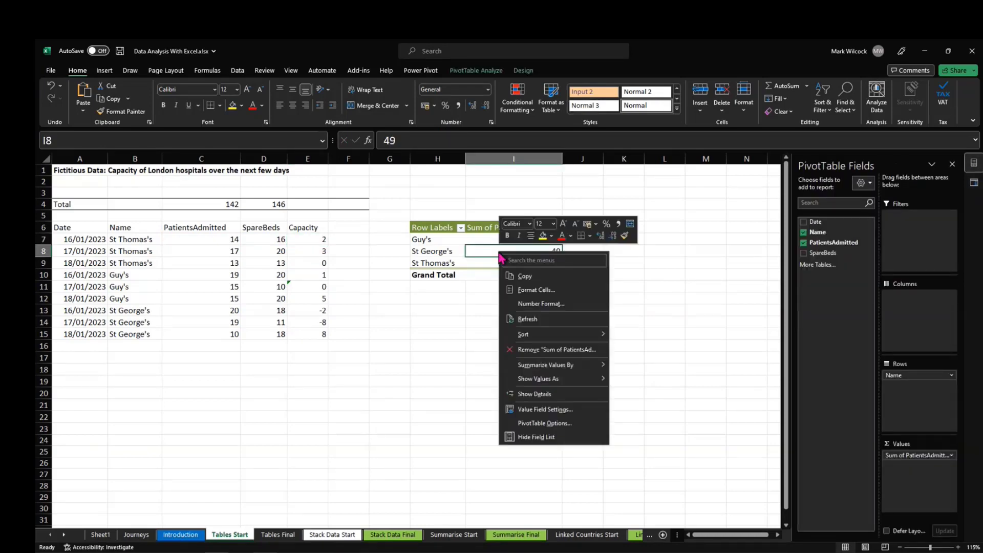
pyautogui.click(589, 318)
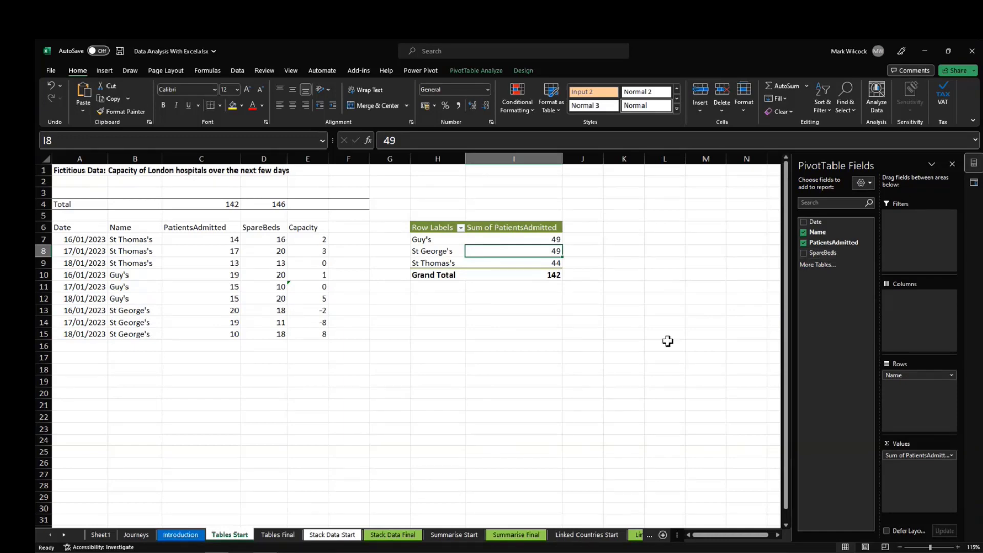
# Add a row 16 to the hospital data with date 19/01/2023, name Epsom, 10 patients admitted and 20 spare beds
pyautogui.click(97, 349)
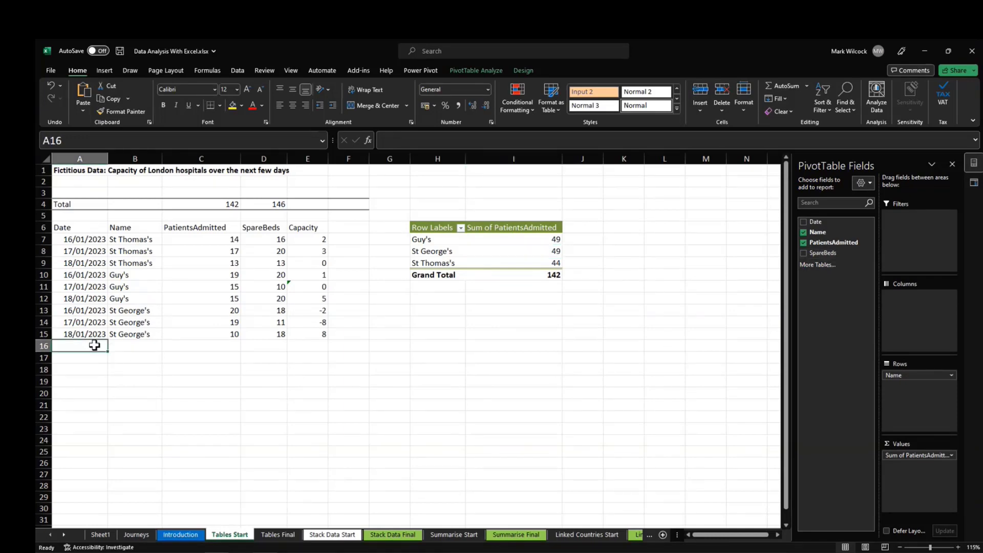
pyautogui.write('19/01')
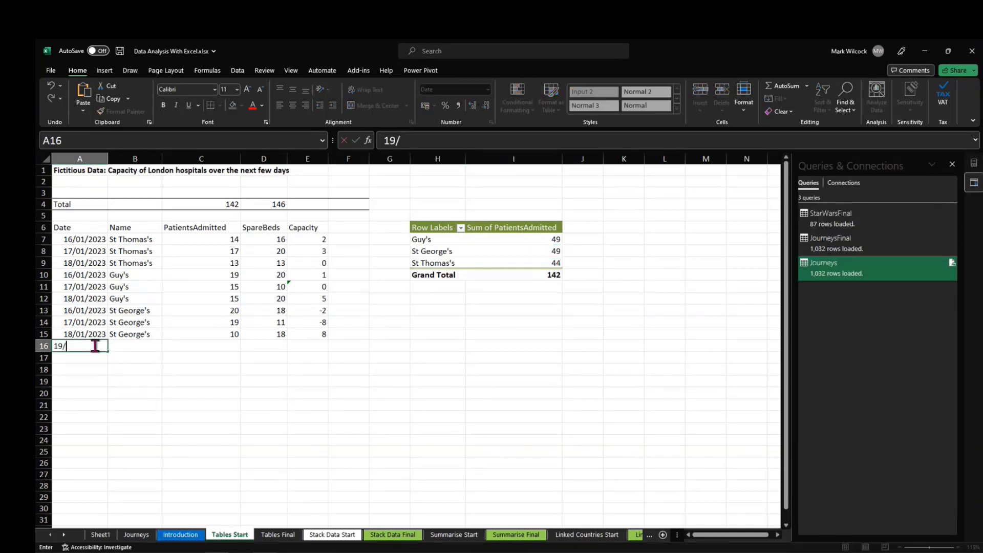
pyautogui.press('Tab')
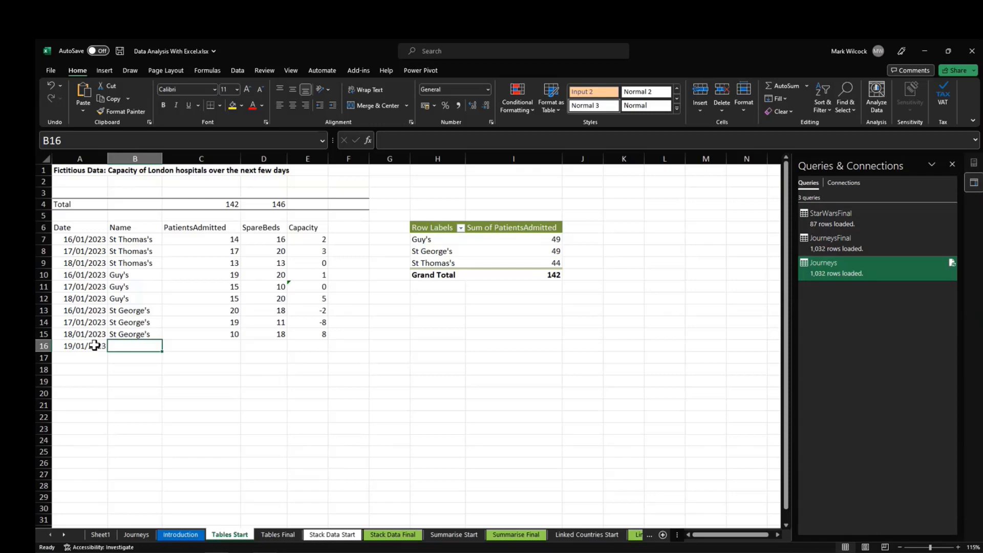
pyautogui.write('Epsom')
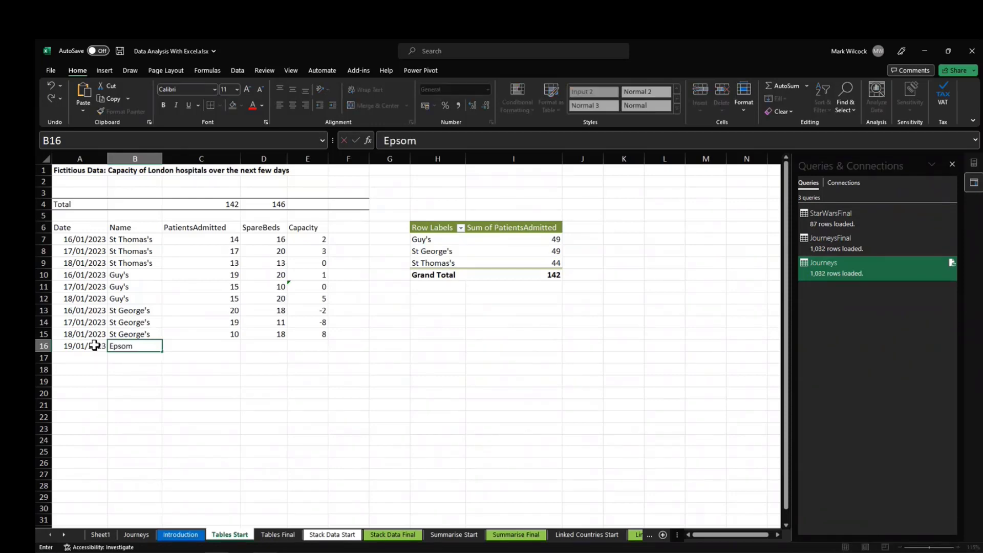
pyautogui.press('Tab')
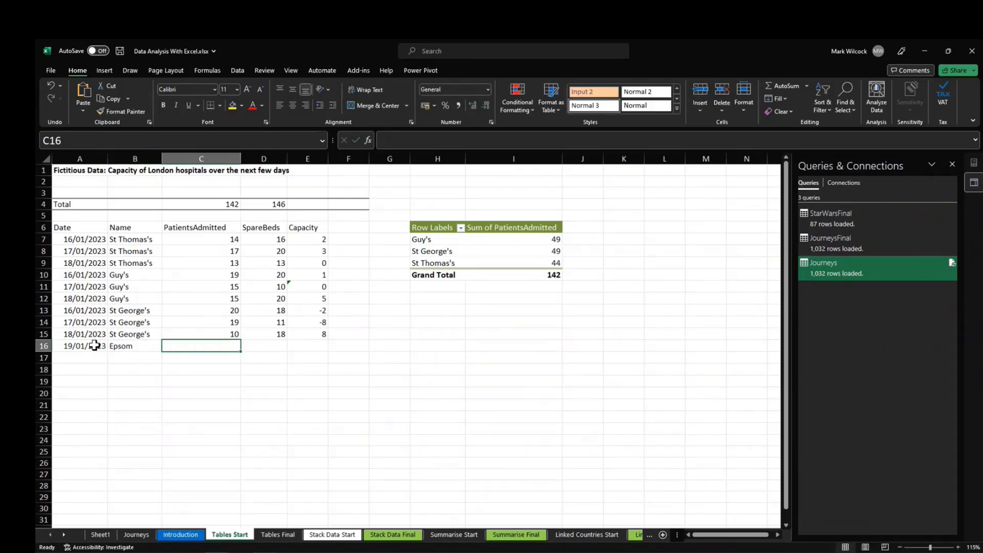
pyautogui.write('10')
pyautogui.press('Tab')
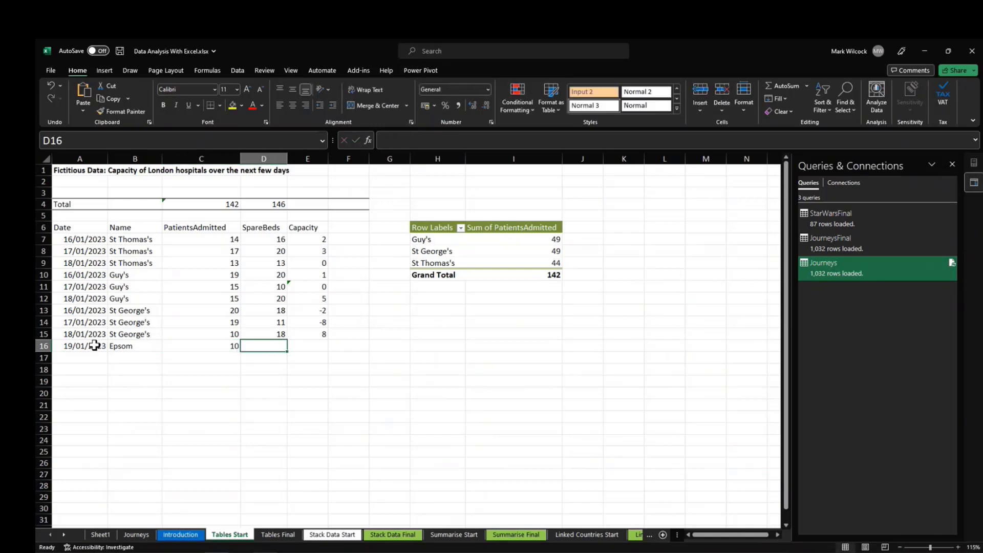
pyautogui.write('20')
pyautogui.press('Down')
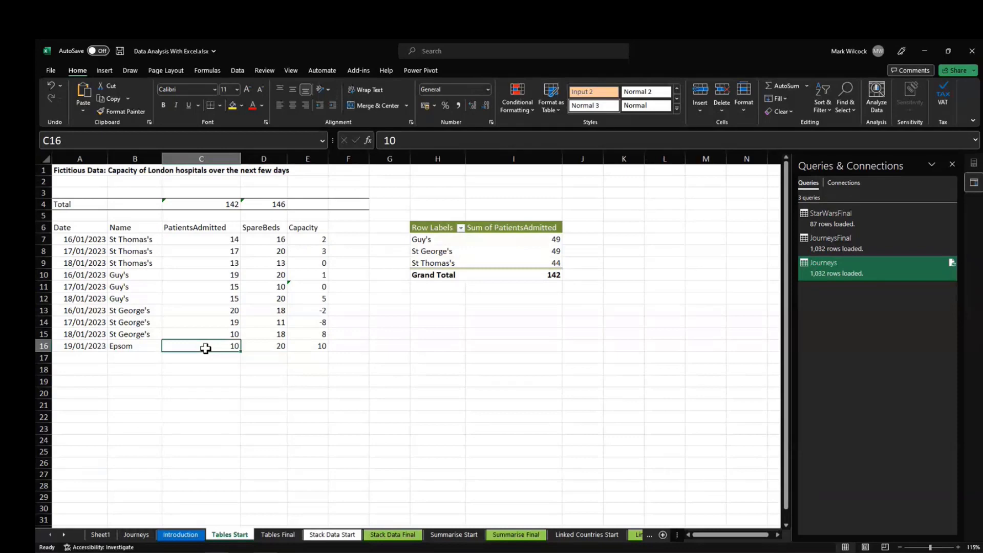
# Set Epsom's PatientsAdmitted value in C16 to 9 and refresh the hospital PivotTable
pyautogui.write('9')
pyautogui.click(264, 393)
pyautogui.rightClick(477, 254)
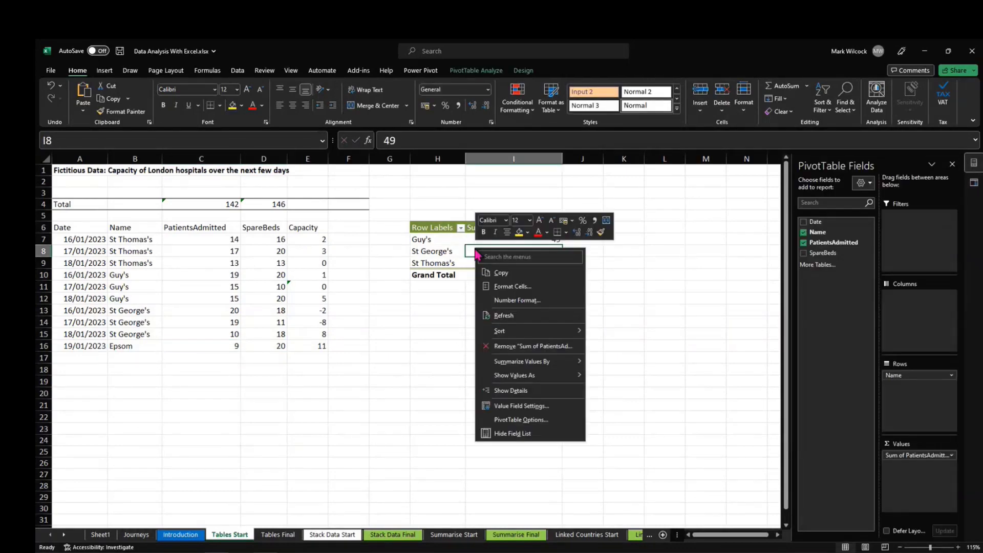
pyautogui.click(504, 315)
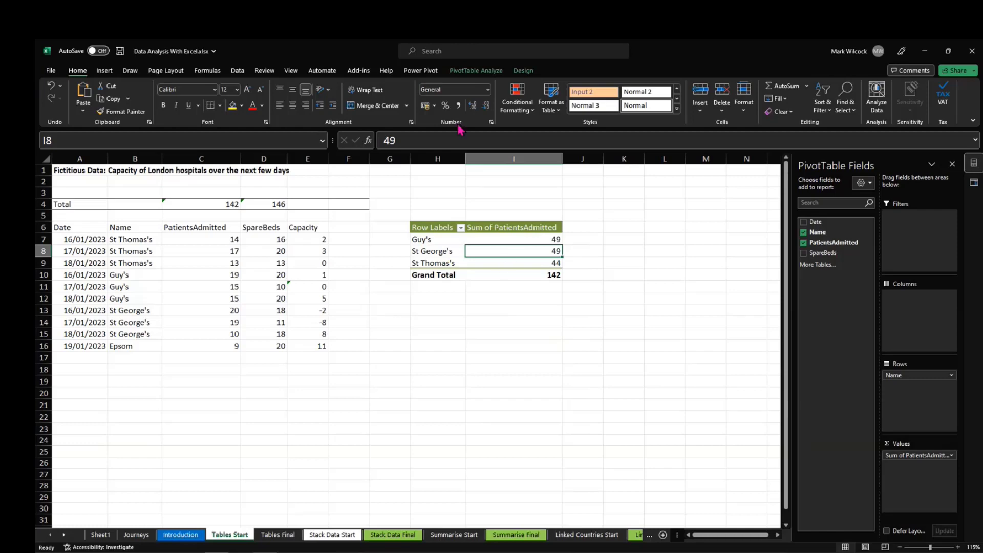
# Check which source range the hospital PivotTable uses, leaving it as it is
pyautogui.click(476, 71)
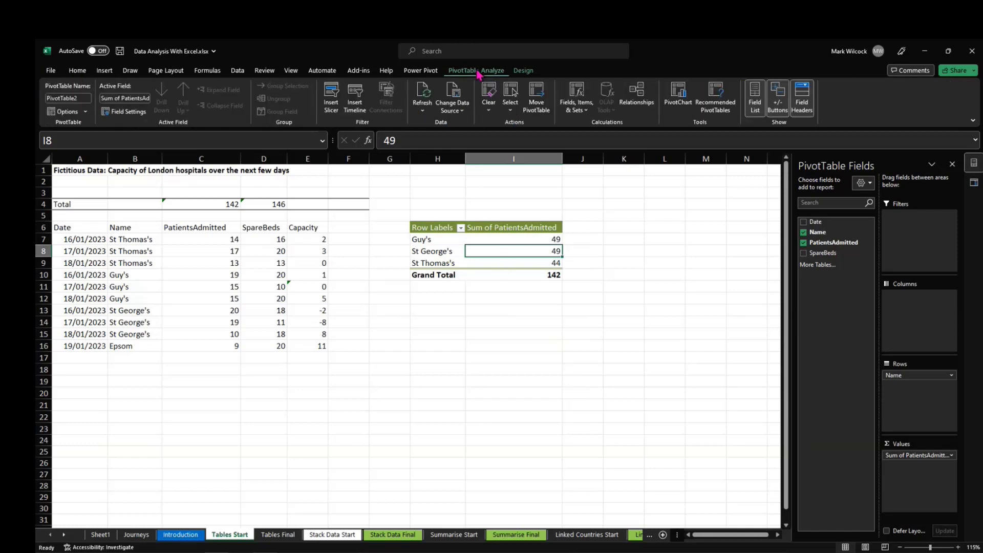
pyautogui.click(457, 99)
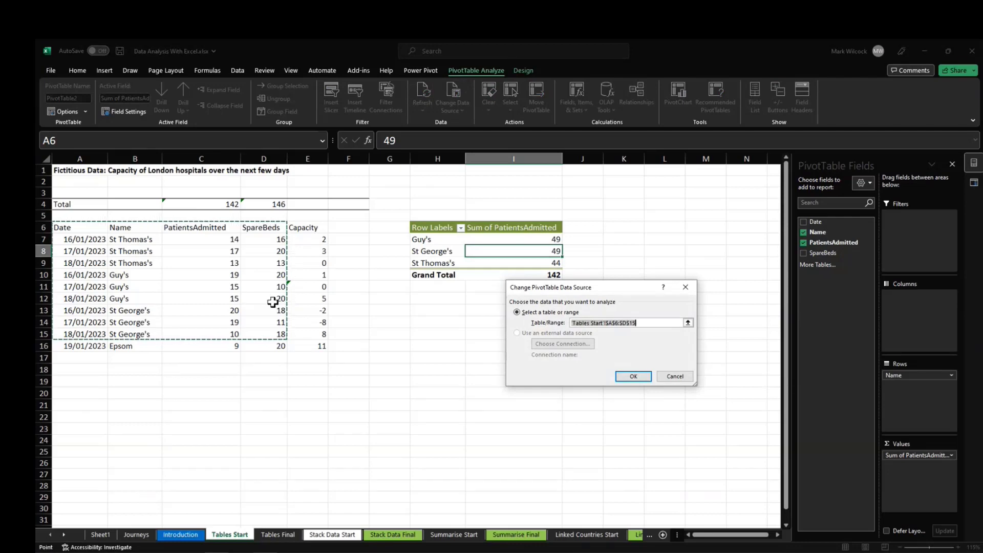
pyautogui.click(675, 377)
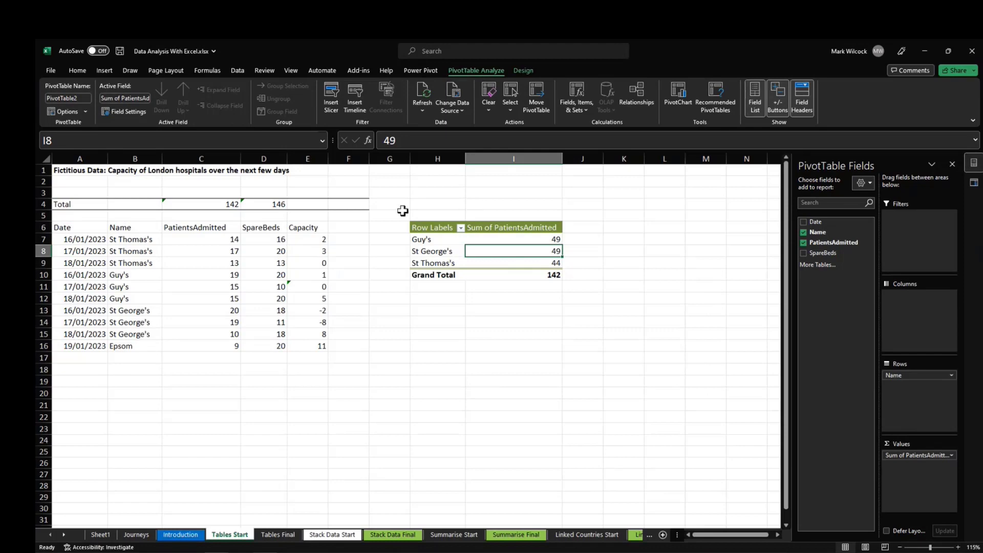
# Delete columns H and I, which hold the hospital PivotTable
pyautogui.moveTo(440, 159); pyautogui.dragTo(508, 160)
pyautogui.rightClick(508, 160)
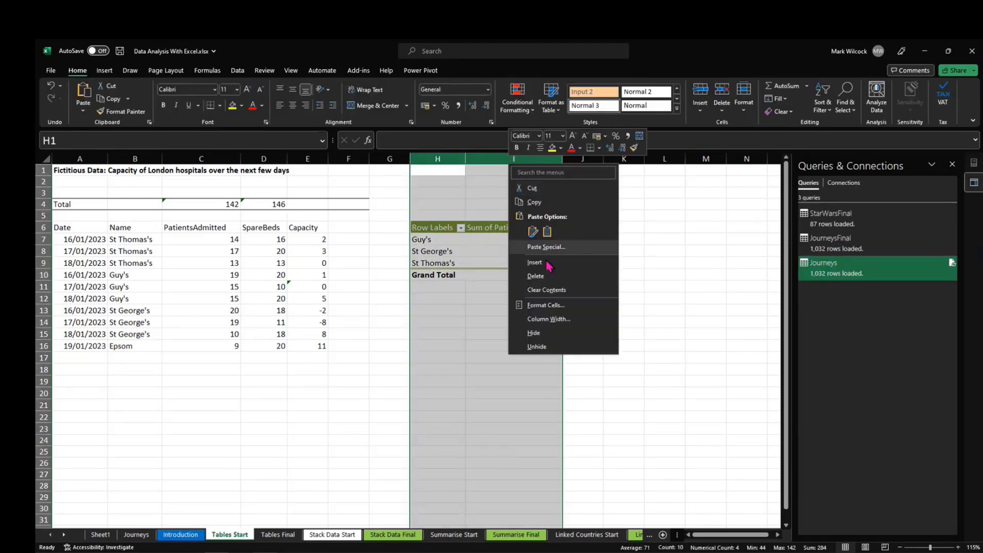
pyautogui.click(543, 279)
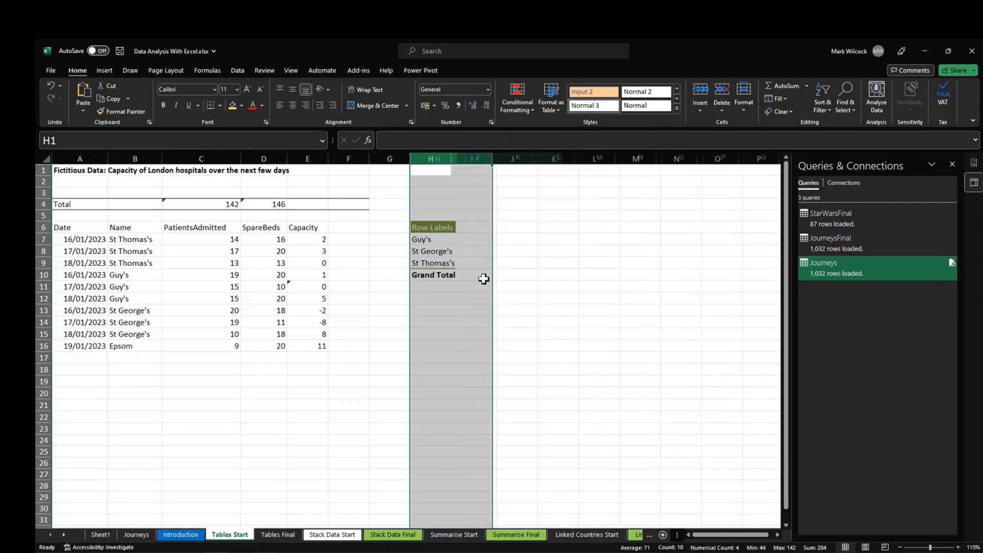
# Delete the Capacity column E and the Epsom row 16 from the hospital data
pyautogui.rightClick(302, 159)
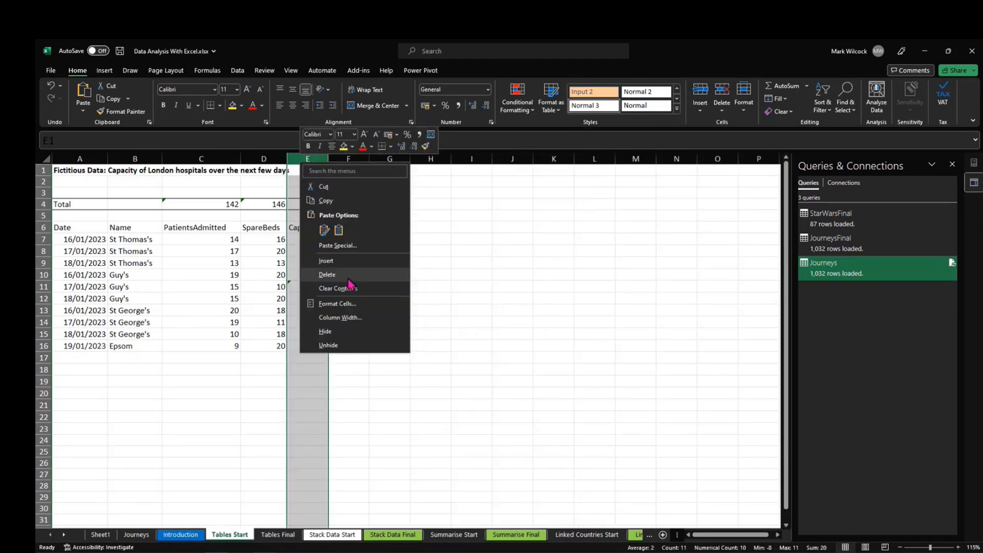
pyautogui.click(345, 288)
pyautogui.rightClick(36, 347)
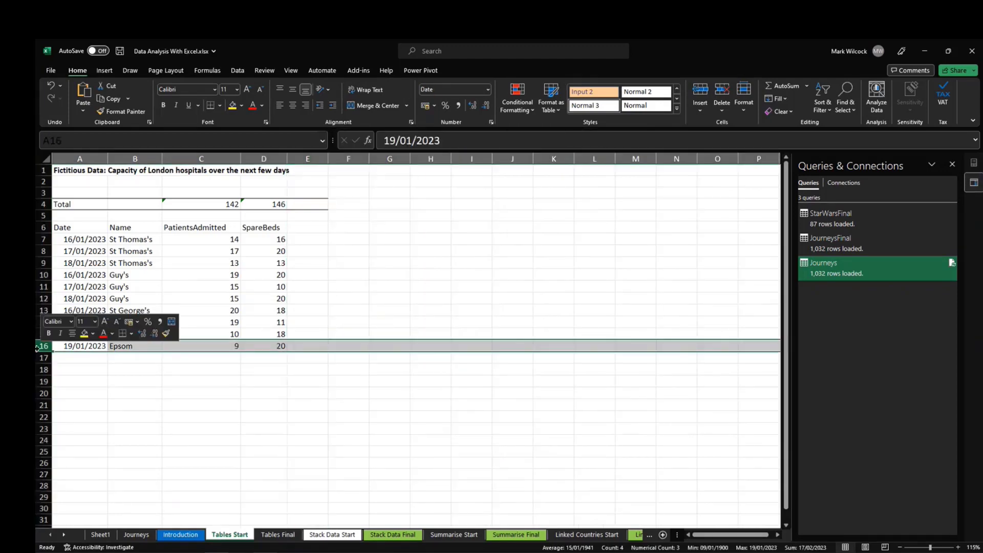
pyautogui.click(67, 462)
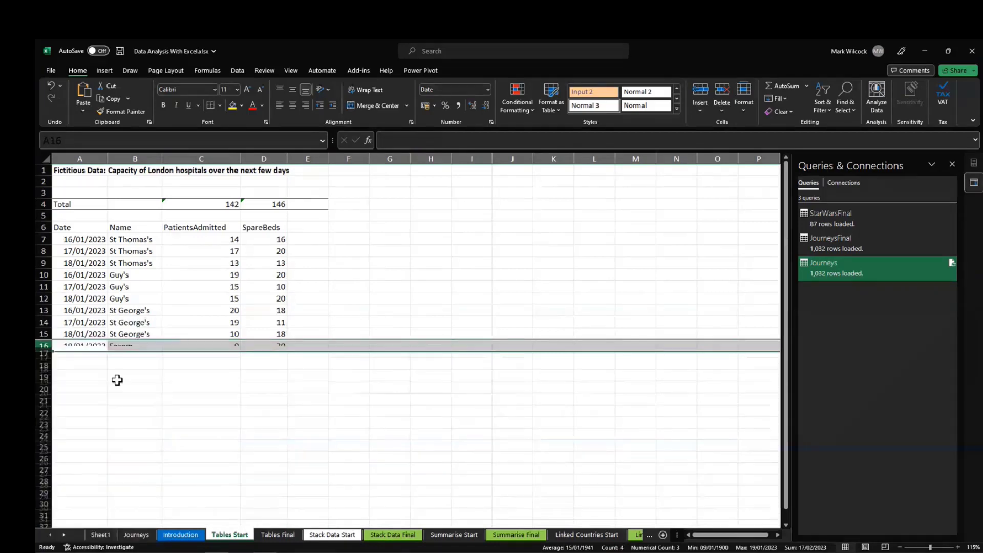
# Convert the hospital range A6:D15 to a table with headers and apply the light table style with a solid blue header
pyautogui.click(114, 262)
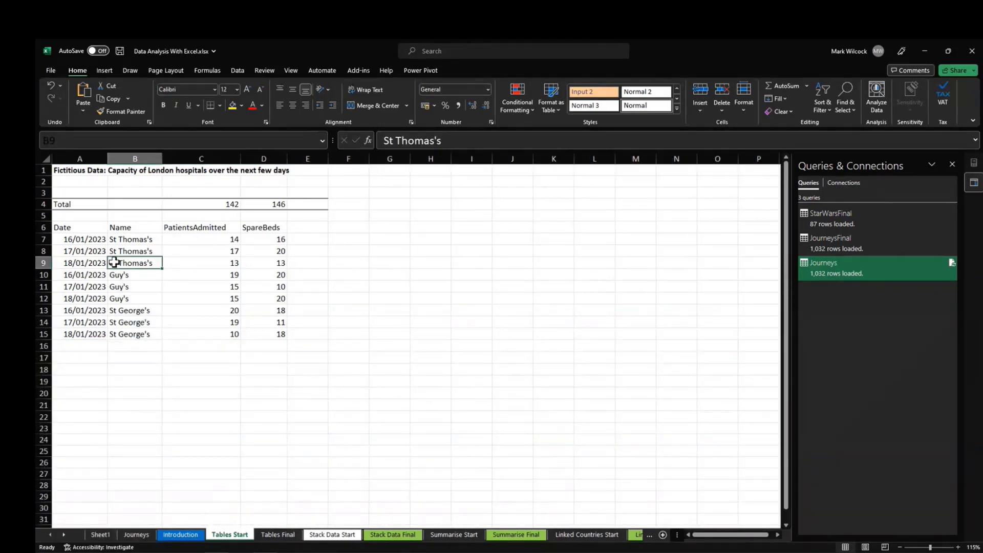
pyautogui.hotkey('ctrl', 't')
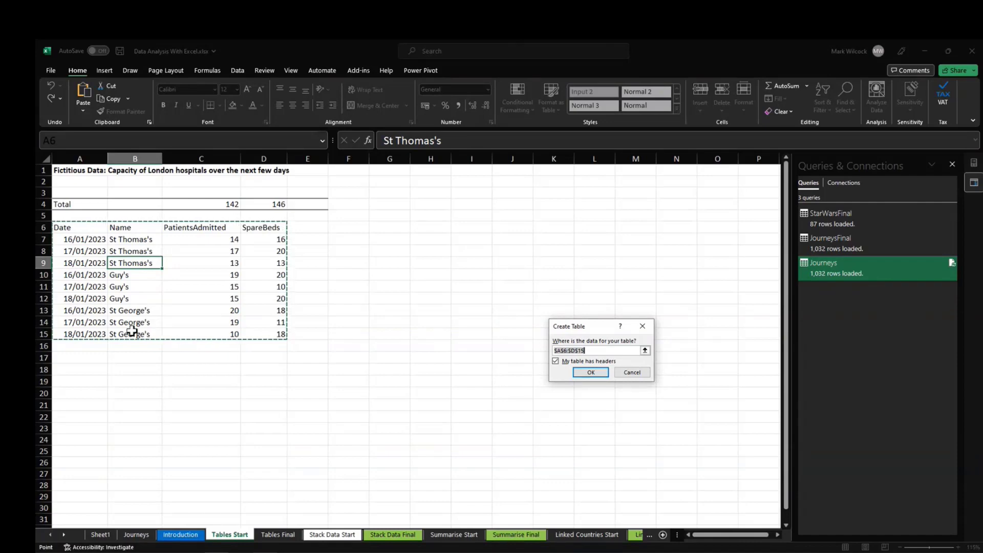
pyautogui.click(589, 373)
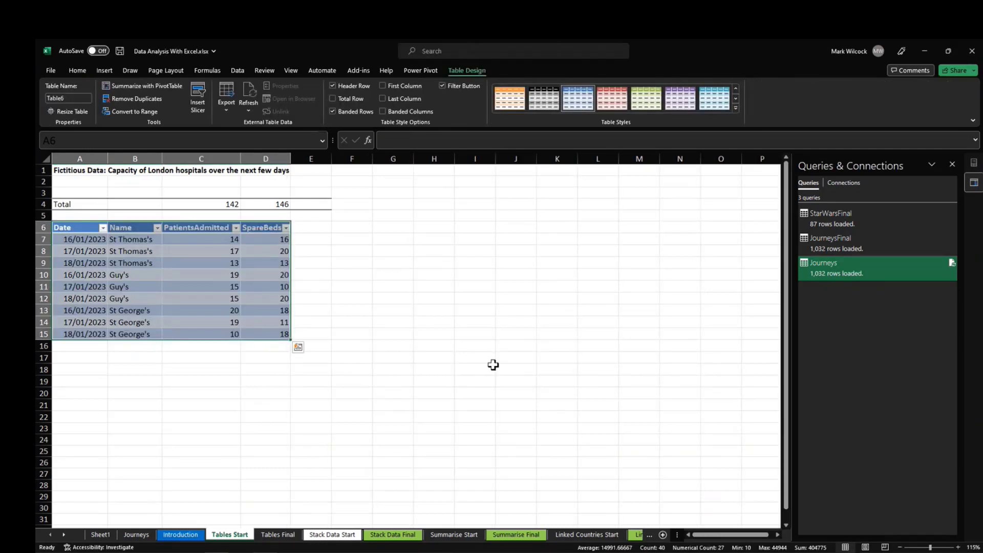
pyautogui.click(258, 282)
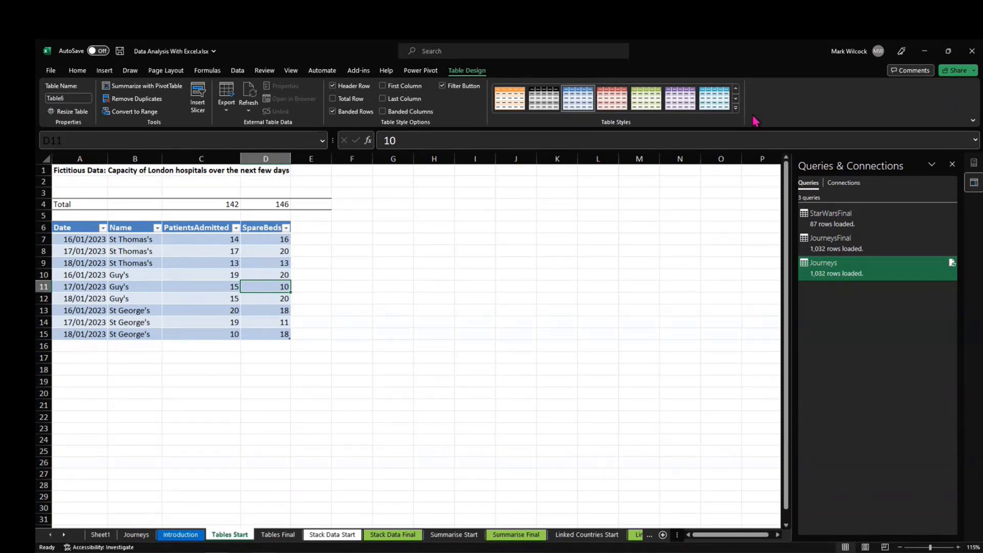
pyautogui.click(735, 109)
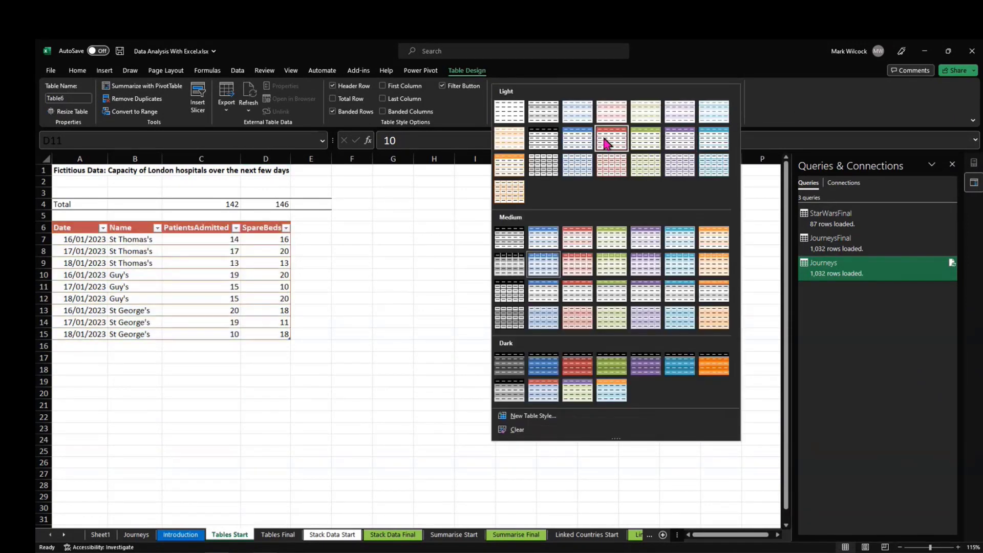
pyautogui.click(594, 139)
# Rename the hospital table as Hospital
pyautogui.click(234, 262)
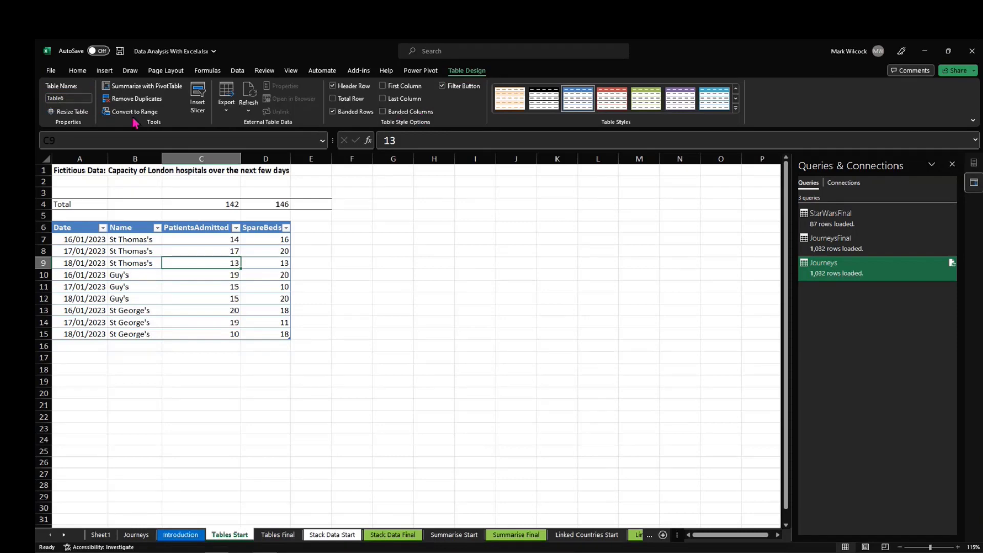
pyautogui.click(77, 98)
pyautogui.write('Hospital')
pyautogui.press('Return')
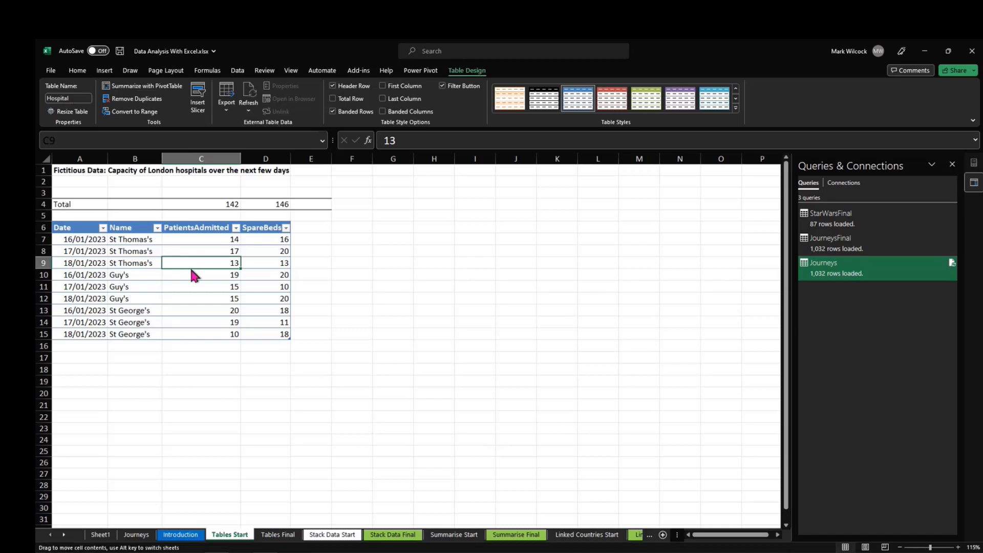
pyautogui.click(327, 275)
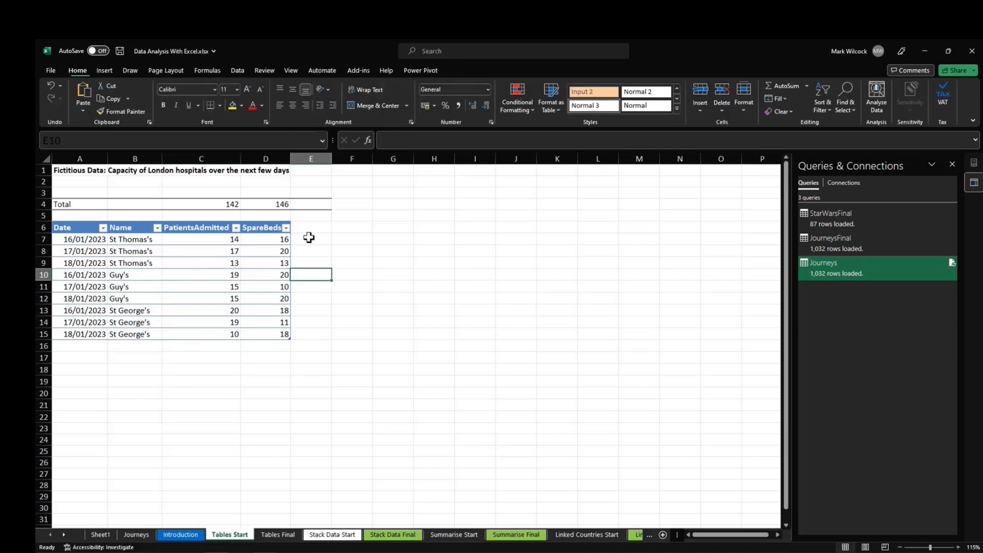
pyautogui.click(309, 233)
pyautogui.write('Capa')
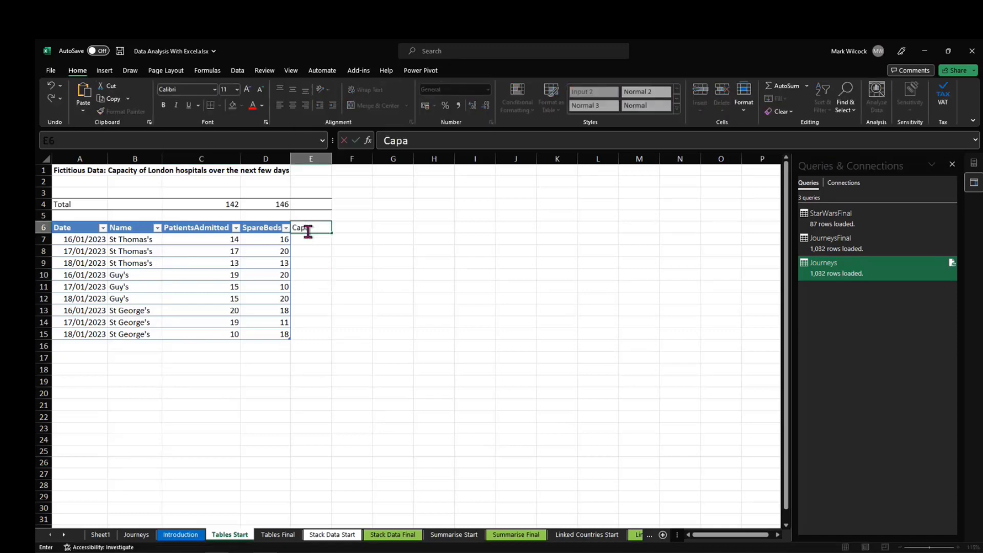
pyautogui.write('ciy')
pyautogui.press('Escape')
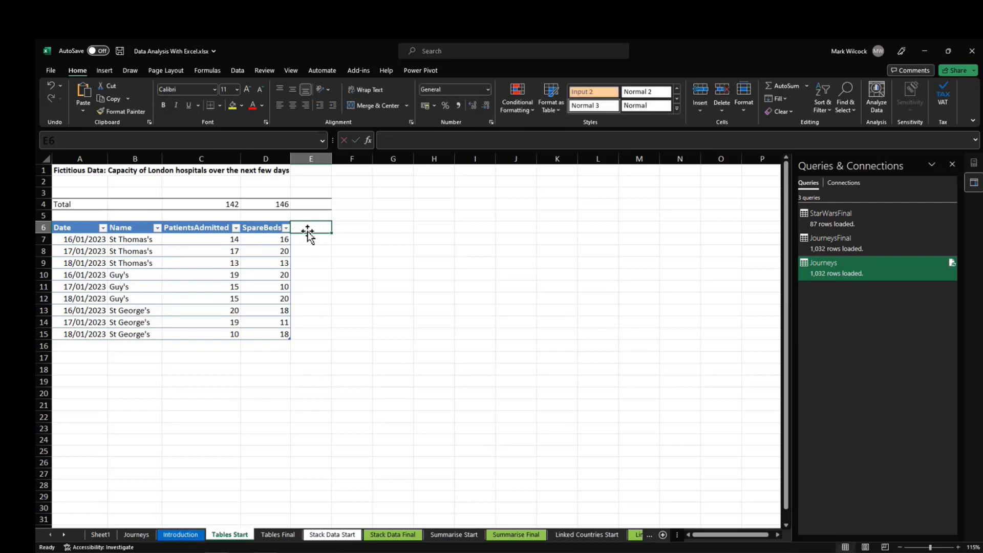
pyautogui.click(467, 241)
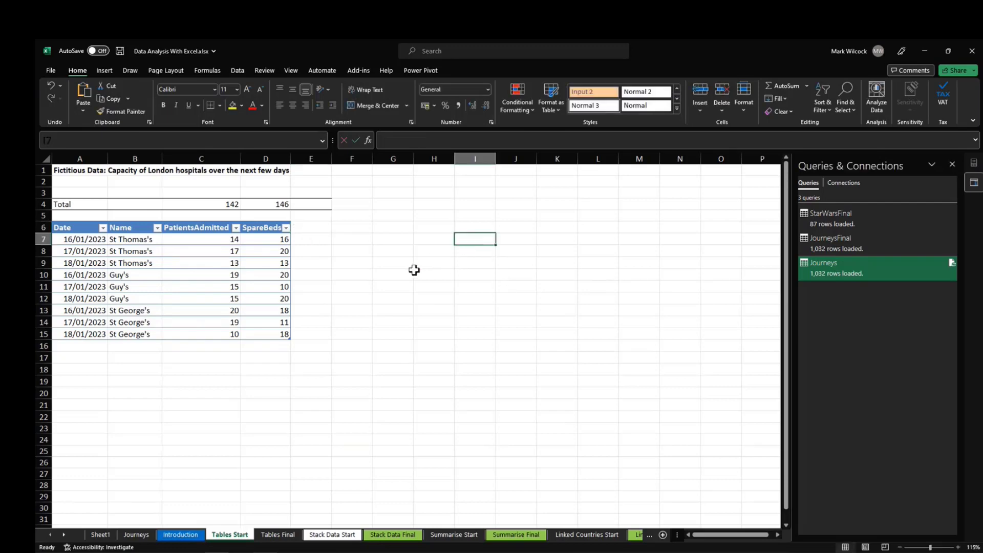
# Insert an empty PivotTable based on the Hospital table on a new worksheet
pyautogui.click(191, 262)
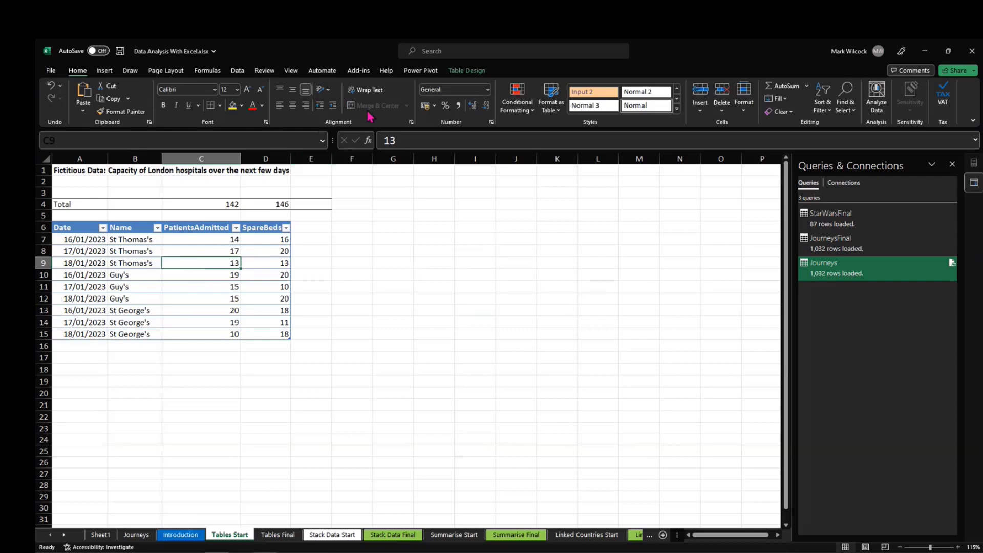
pyautogui.click(466, 71)
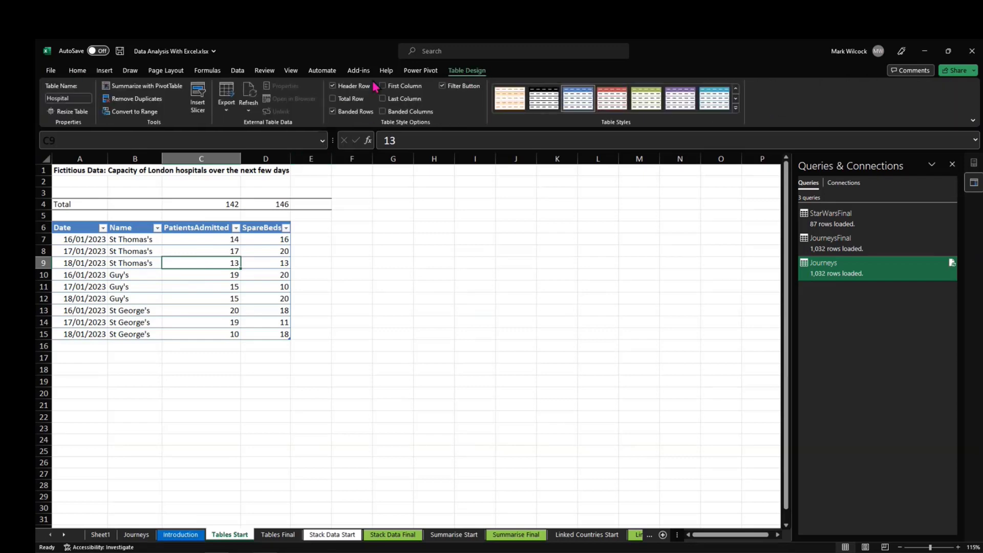
pyautogui.click(136, 88)
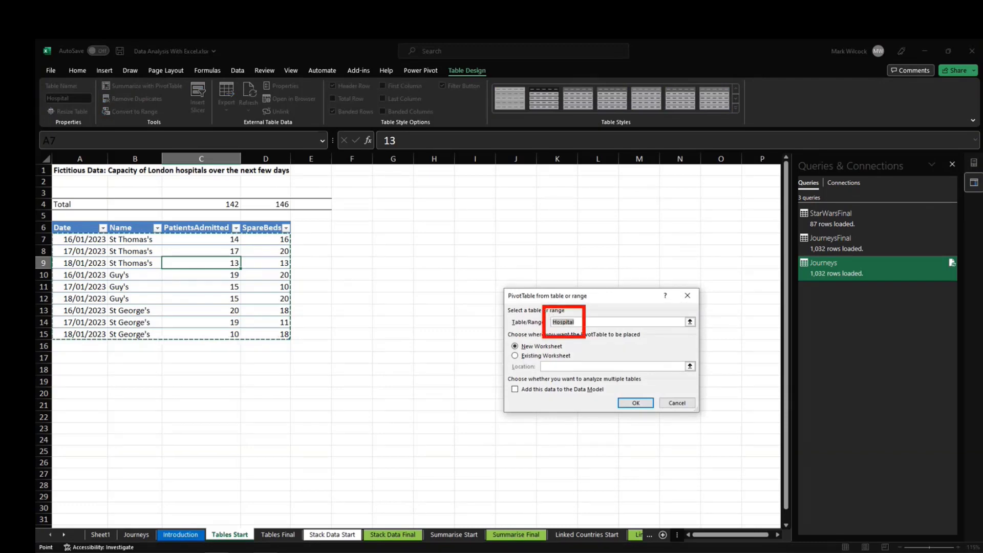
pyautogui.click(634, 402)
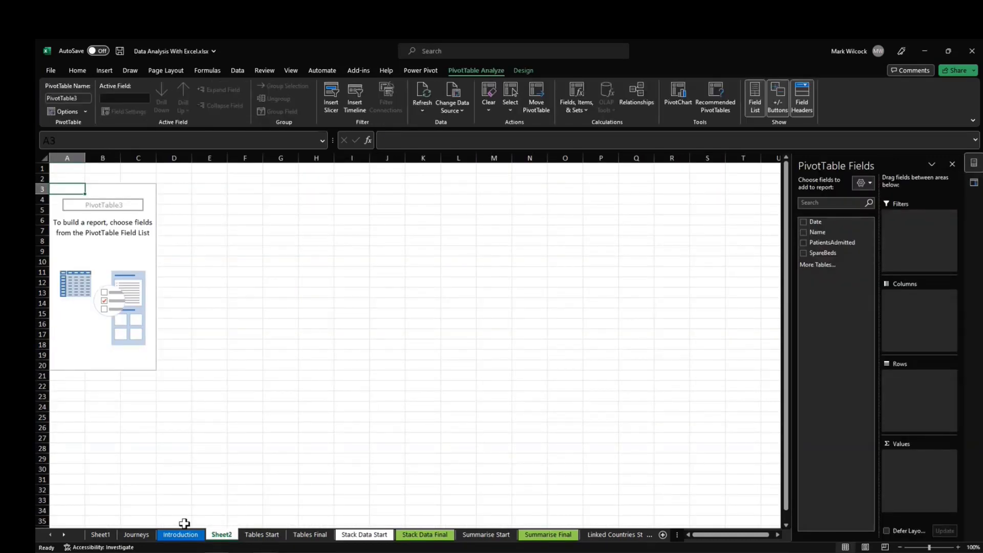
# Insert a PivotTable from the Hospital table at H6 of the Tables Start sheet, summing PatientsAdmitted by Name
pyautogui.click(274, 534)
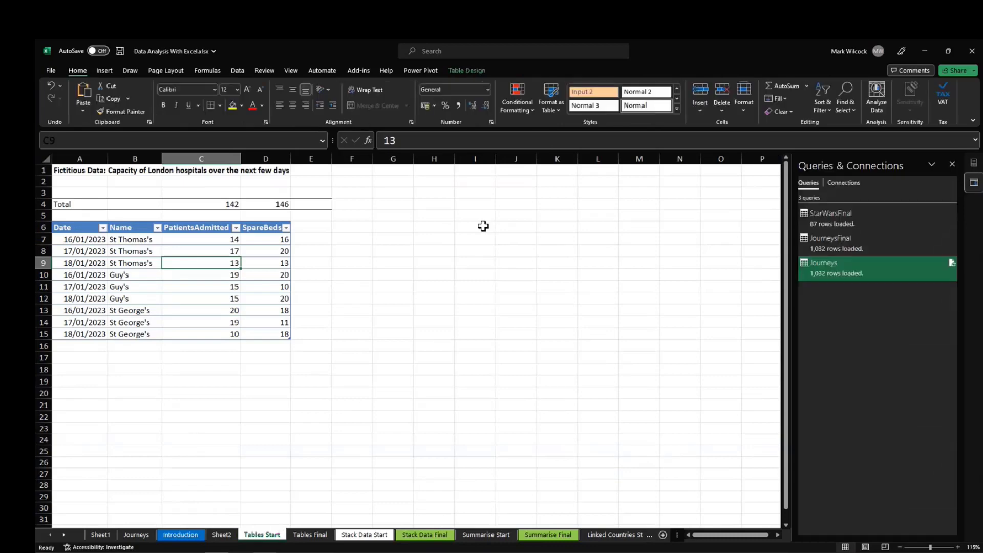
pyautogui.click(441, 228)
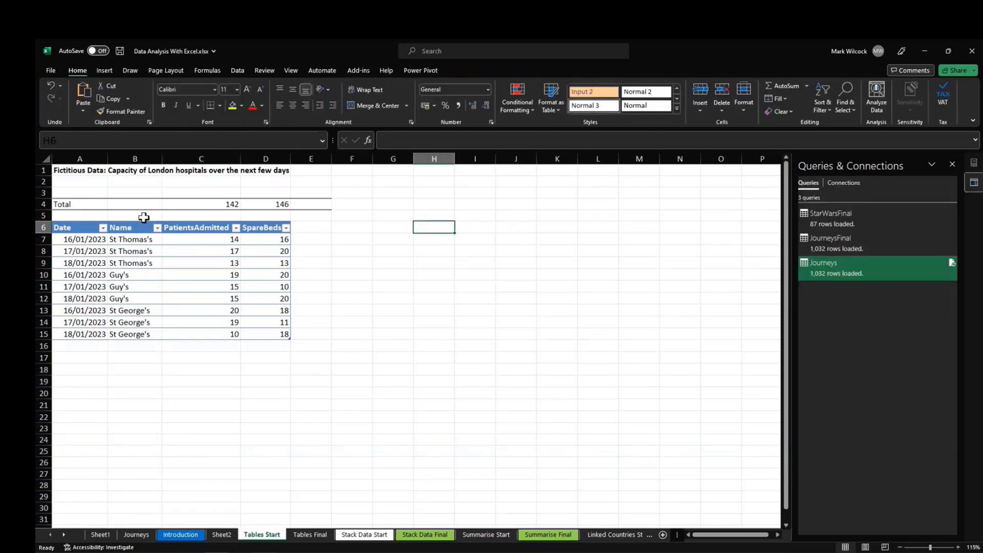
pyautogui.click(144, 255)
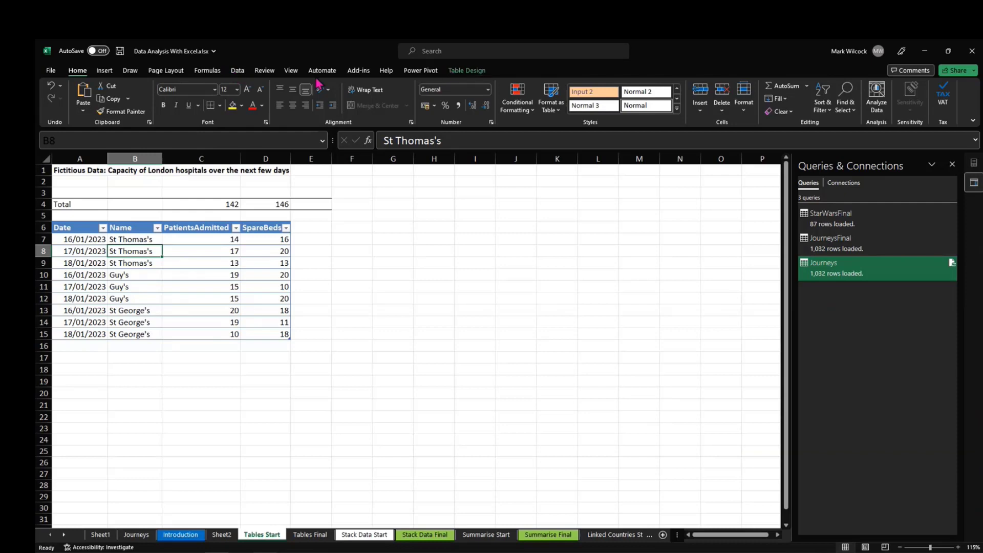
pyautogui.click(462, 72)
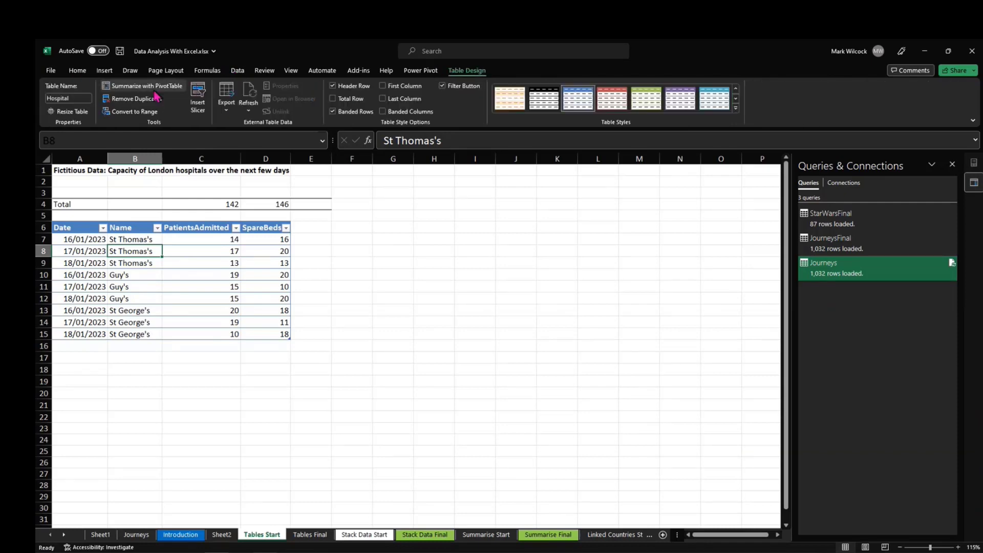
pyautogui.click(148, 86)
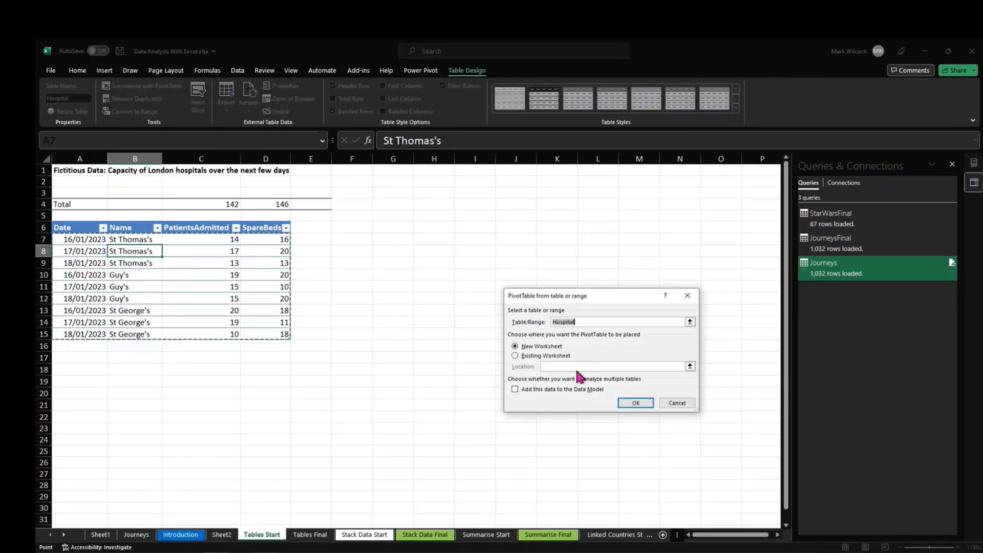
pyautogui.click(515, 355)
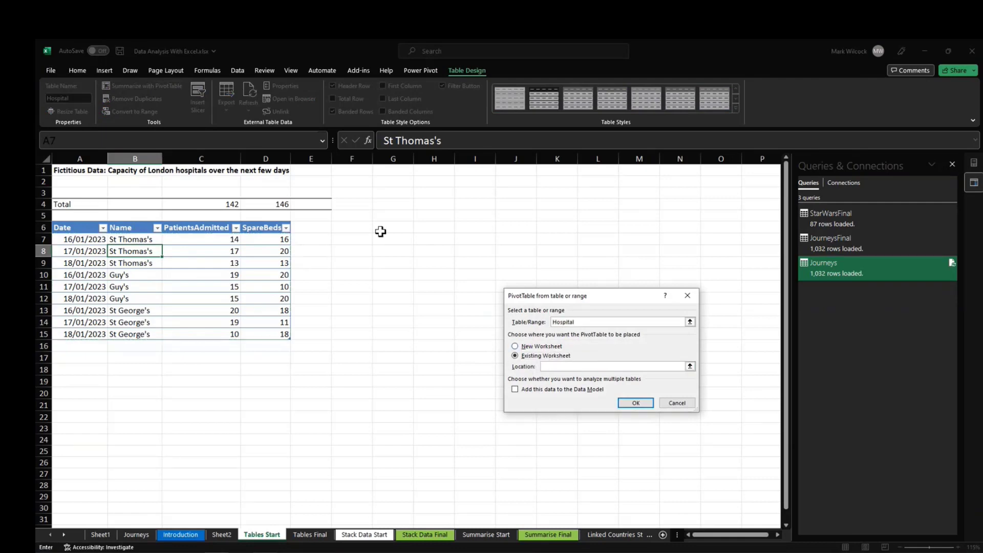
pyautogui.click(435, 232)
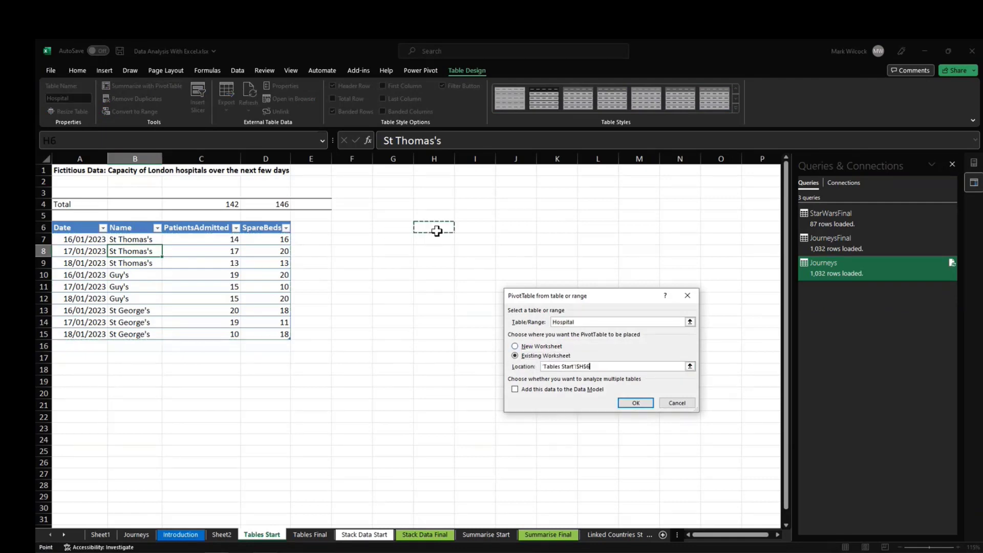
pyautogui.click(636, 404)
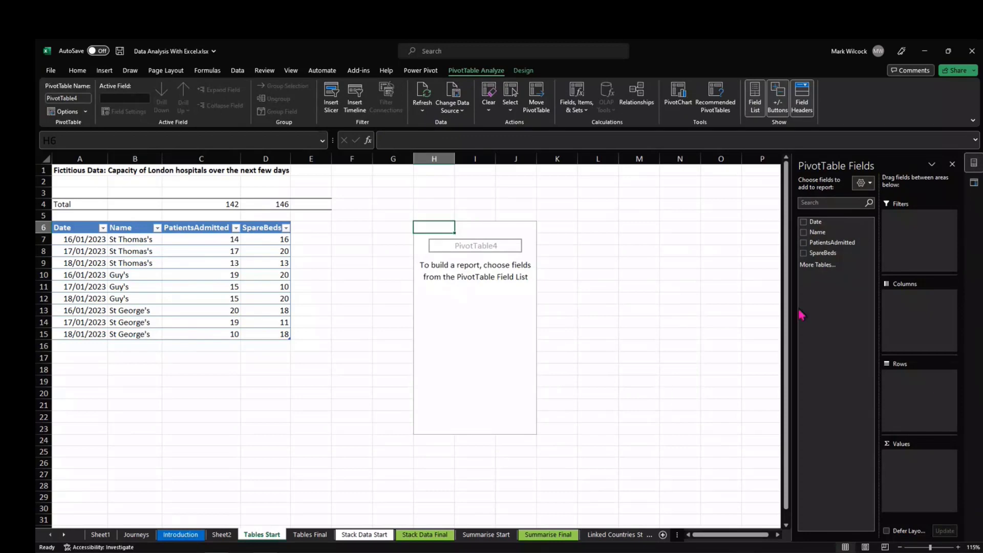
pyautogui.click(804, 244)
pyautogui.moveTo(817, 232); pyautogui.dragTo(914, 401)
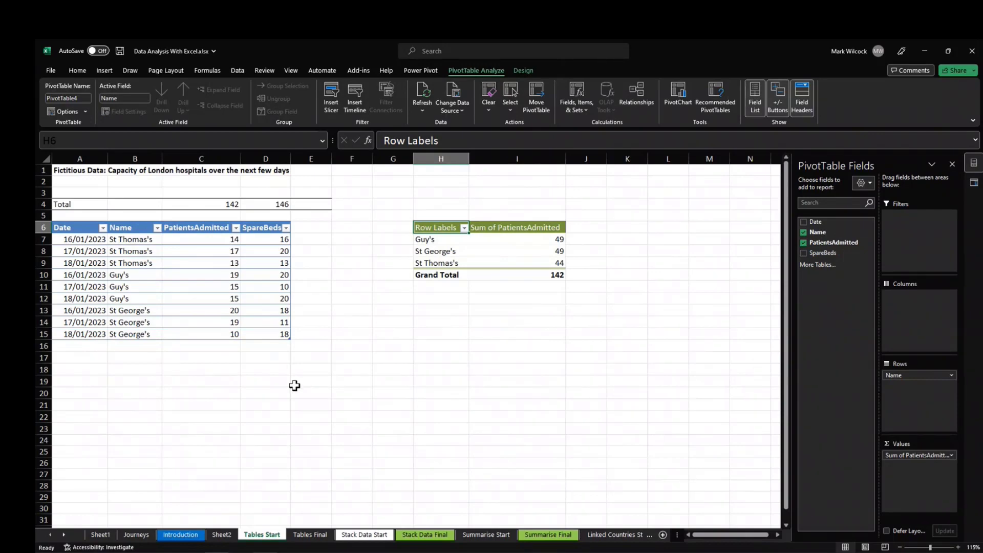
# Extend the Hospital table with a new Capacity column in E6, directly beside SpareBeds
pyautogui.click(315, 231)
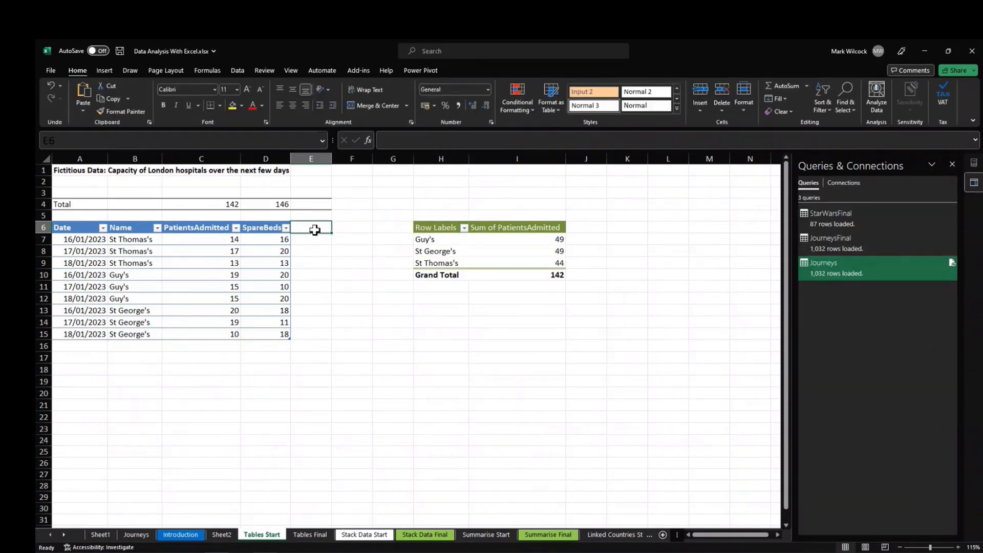
pyautogui.write('Capacity')
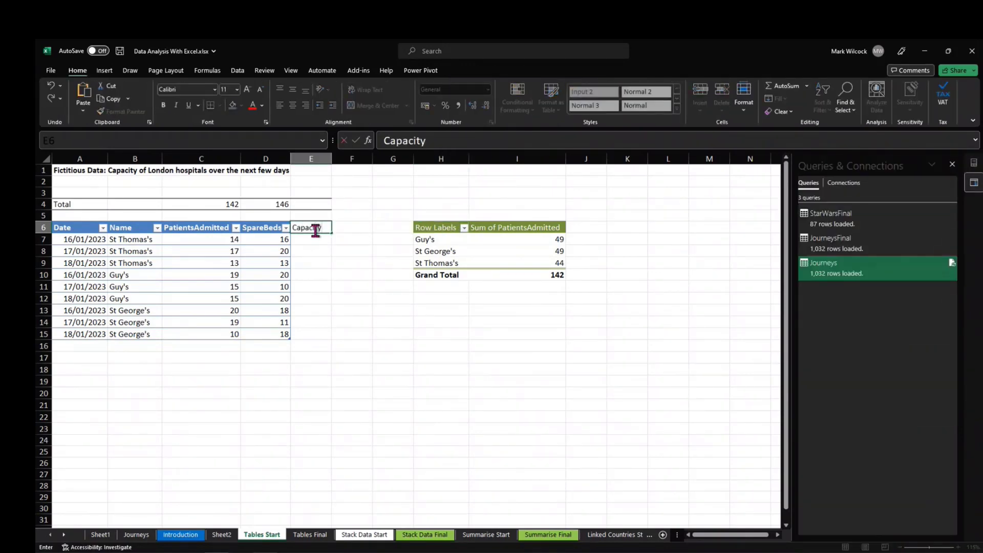
pyautogui.press('Return')
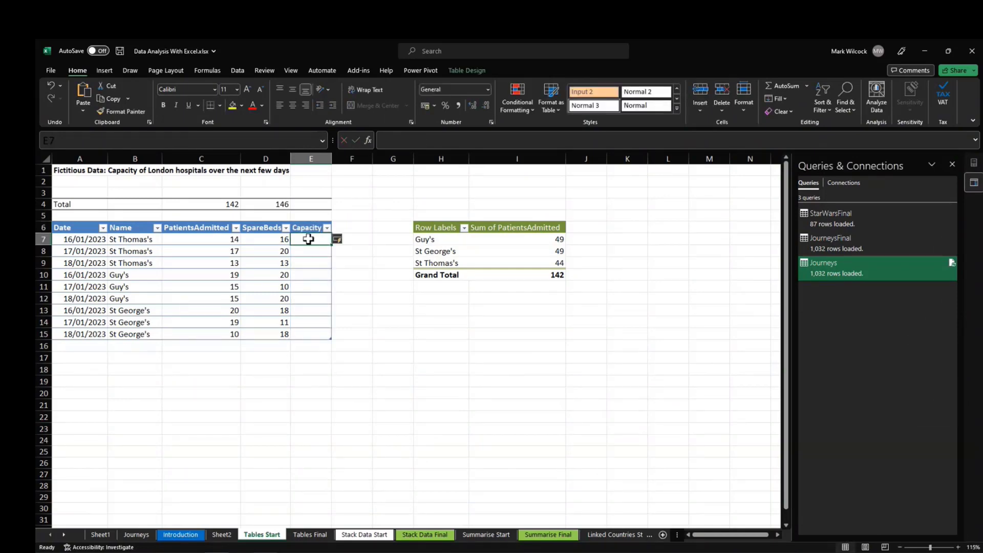
pyautogui.moveTo(308, 239); pyautogui.dragTo(310, 340)
# Select the Hospital table by its defined name to check which cells it covers
pyautogui.click(237, 262)
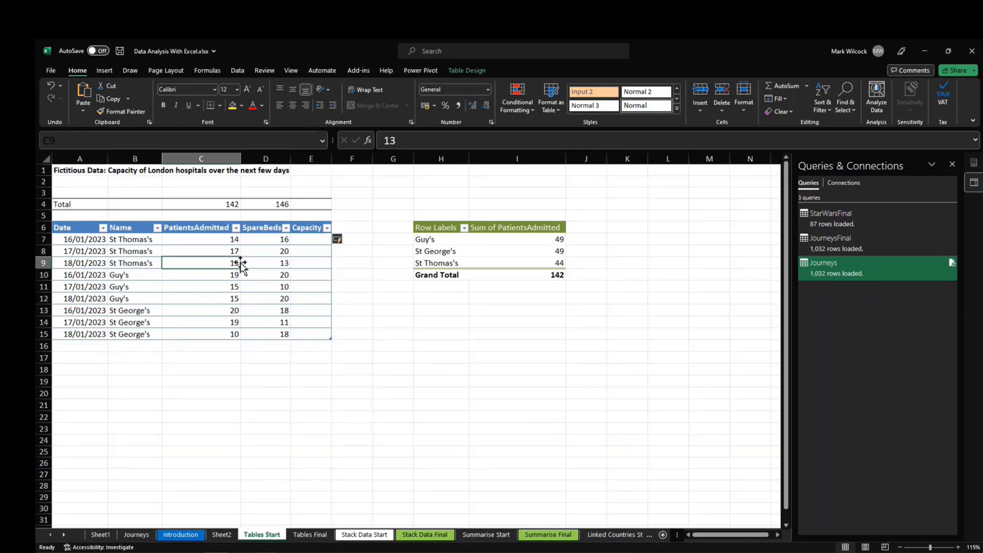
pyautogui.click(323, 140)
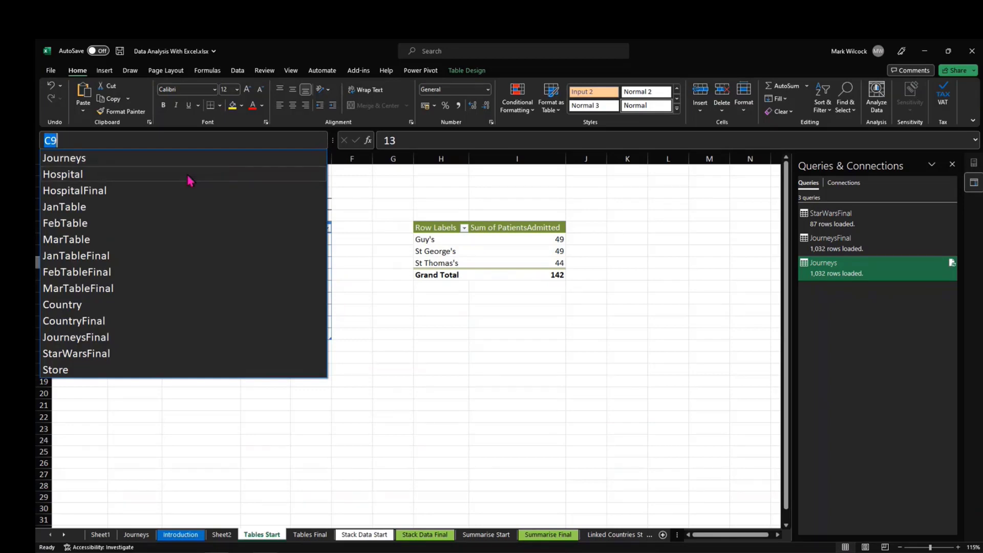
pyautogui.click(186, 174)
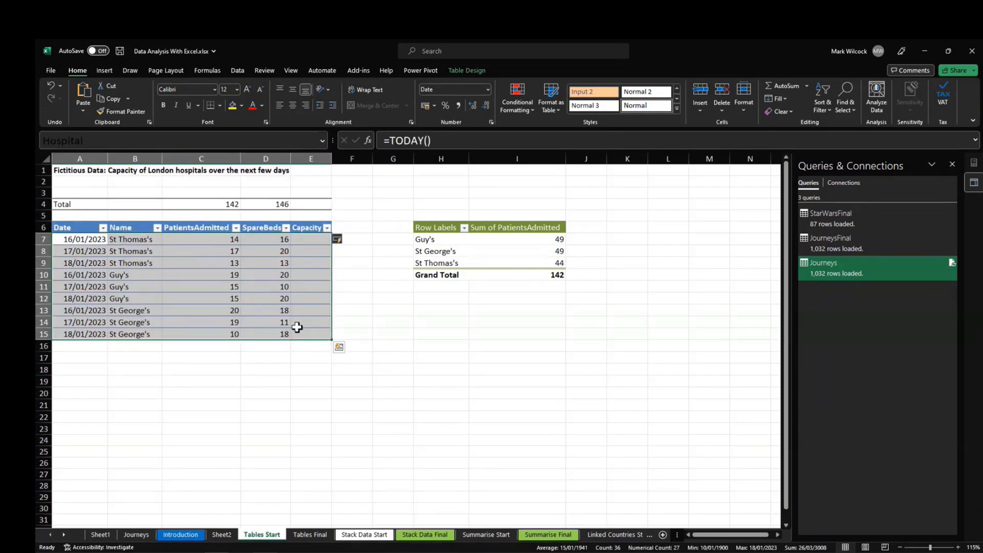
pyautogui.click(309, 238)
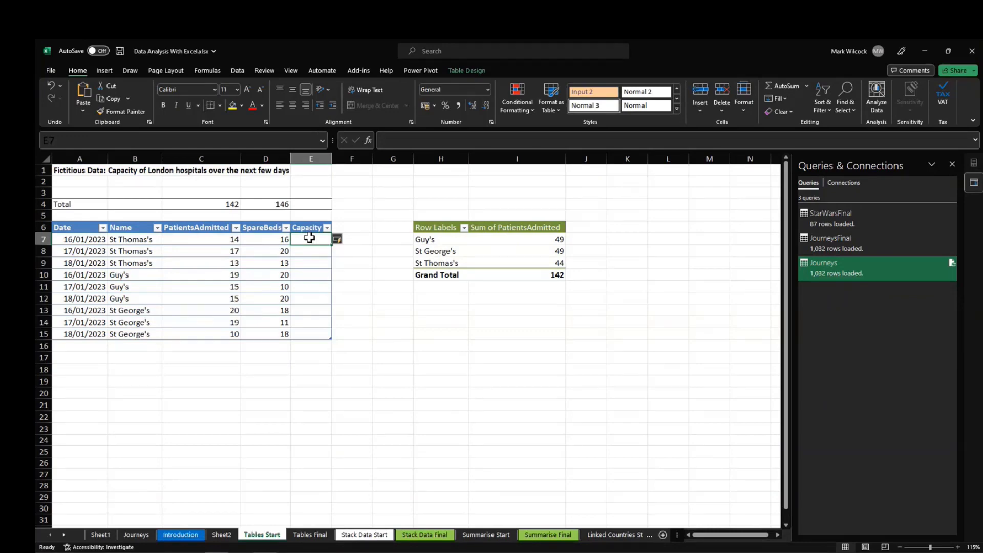
pyautogui.click(419, 139)
pyautogui.write('=max(')
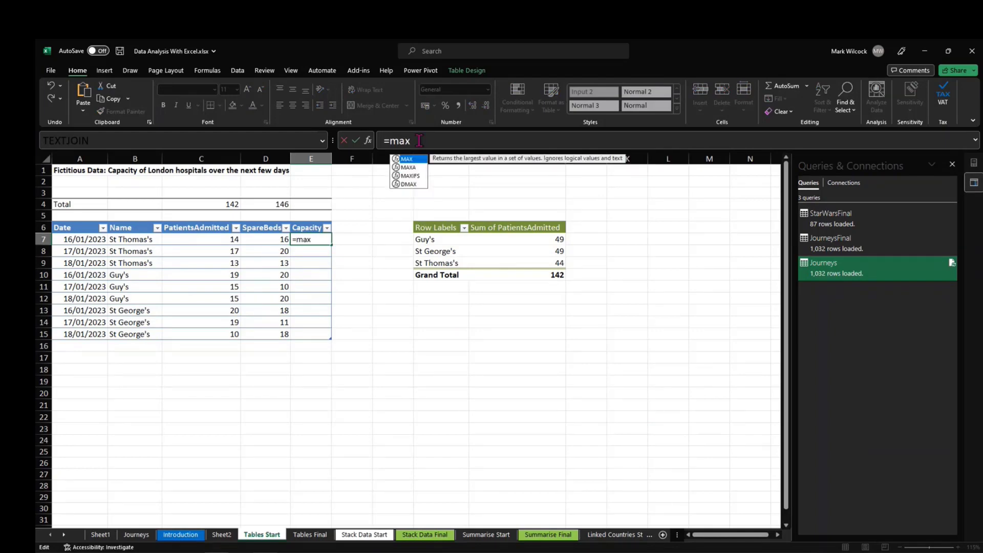
pyautogui.click(270, 236)
pyautogui.write('-')
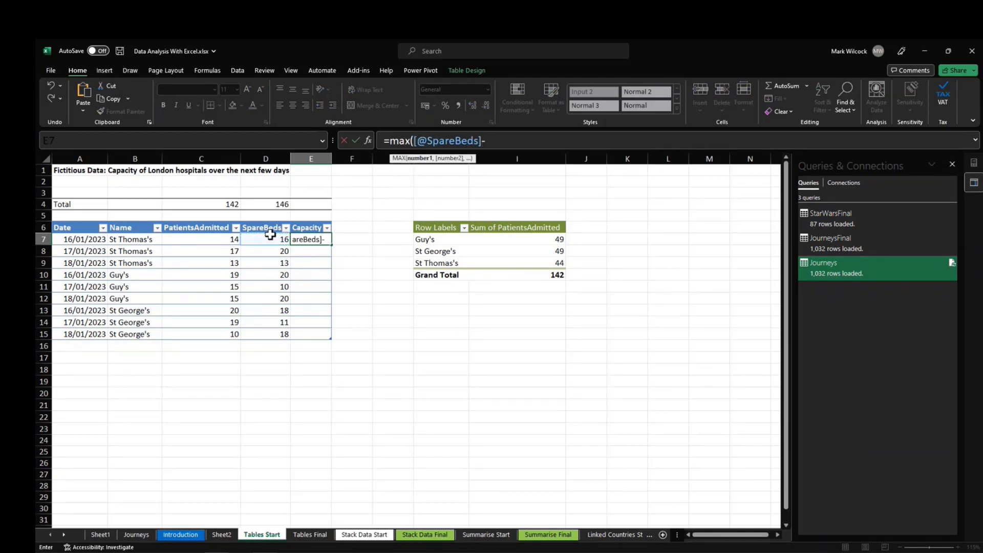
pyautogui.click(212, 239)
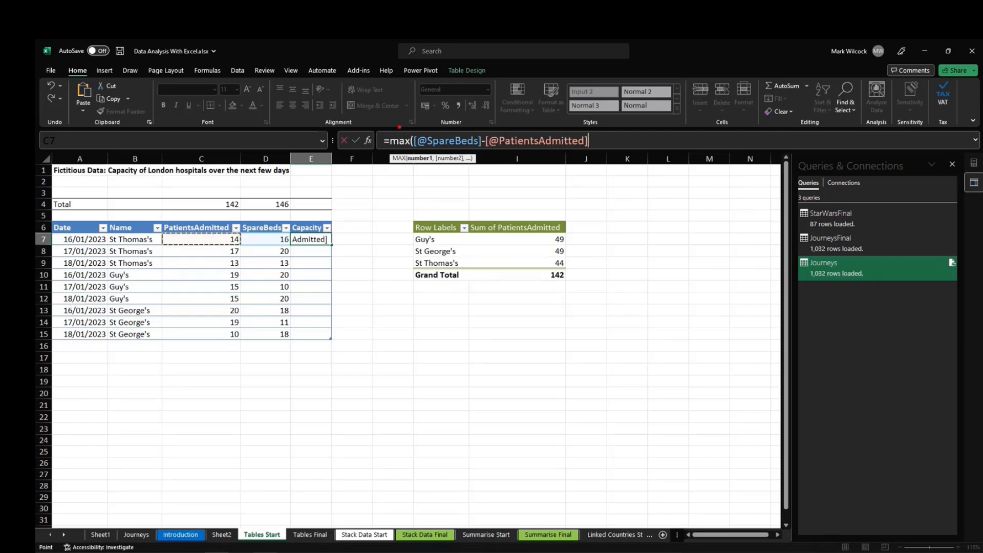
pyautogui.moveTo(399, 127)
pyautogui.mouseDown()
pyautogui.moveTo(452, 155)
pyautogui.moveTo(651, 127)
pyautogui.mouseUp()
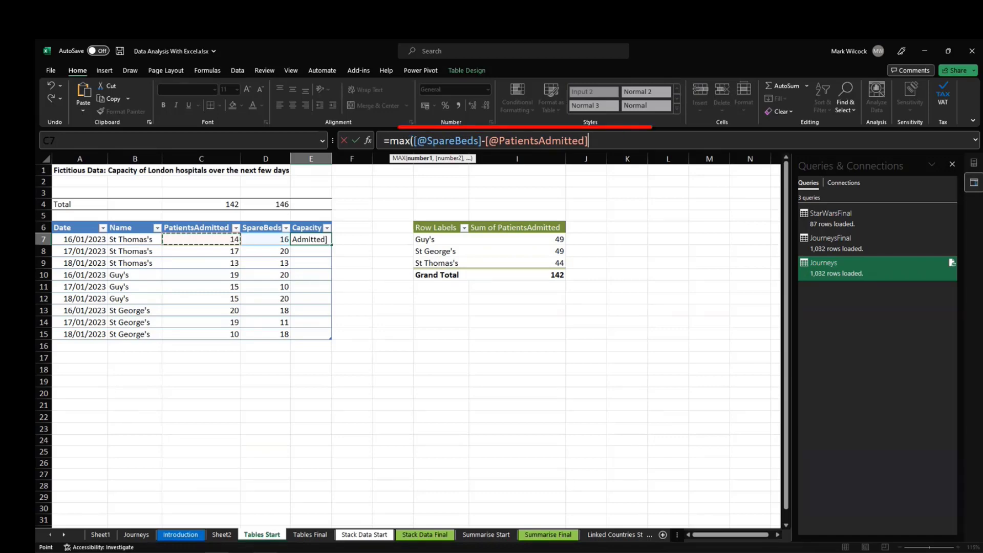
pyautogui.moveTo(396, 128)
pyautogui.mouseDown()
pyautogui.moveTo(402, 153)
pyautogui.moveTo(602, 157)
pyautogui.mouseUp()
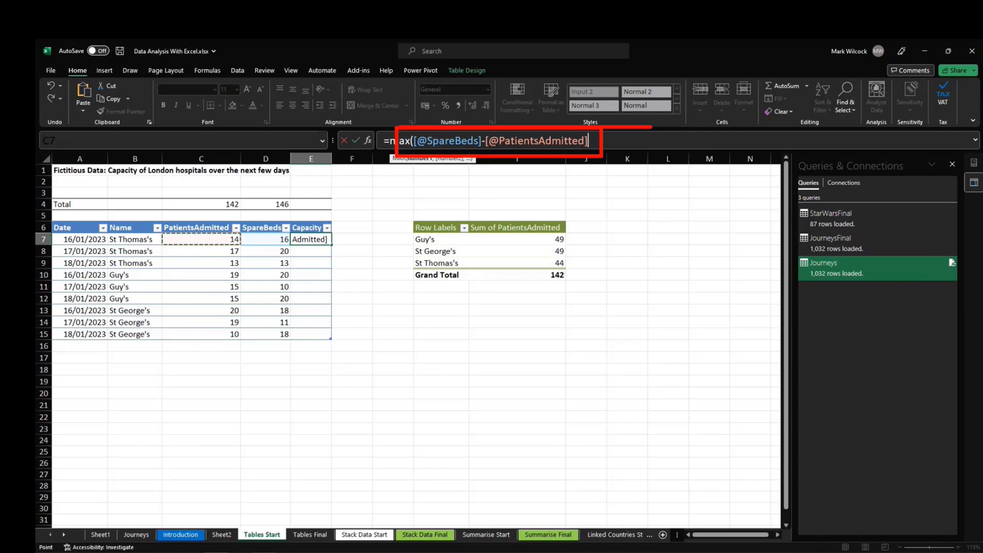
pyautogui.press('Escape')
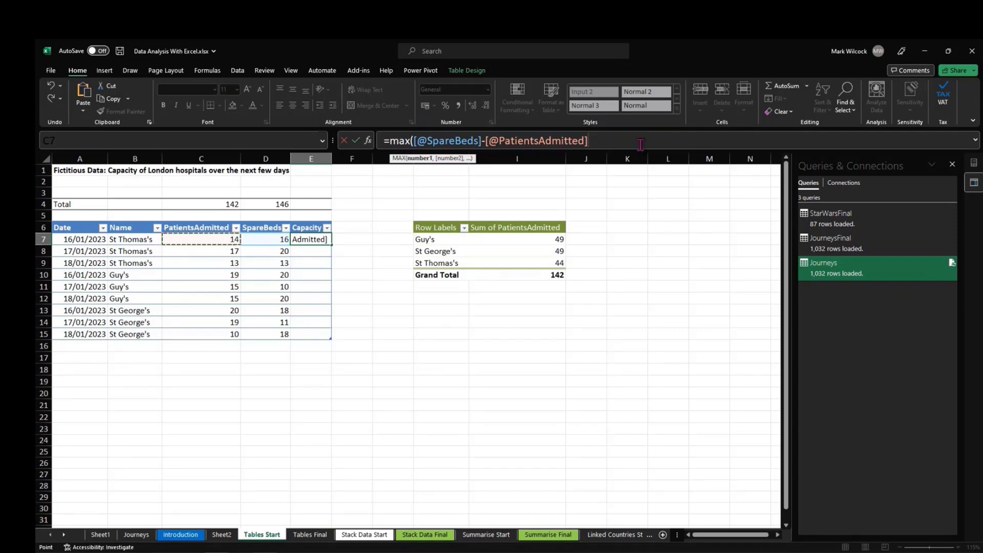
pyautogui.write(',')
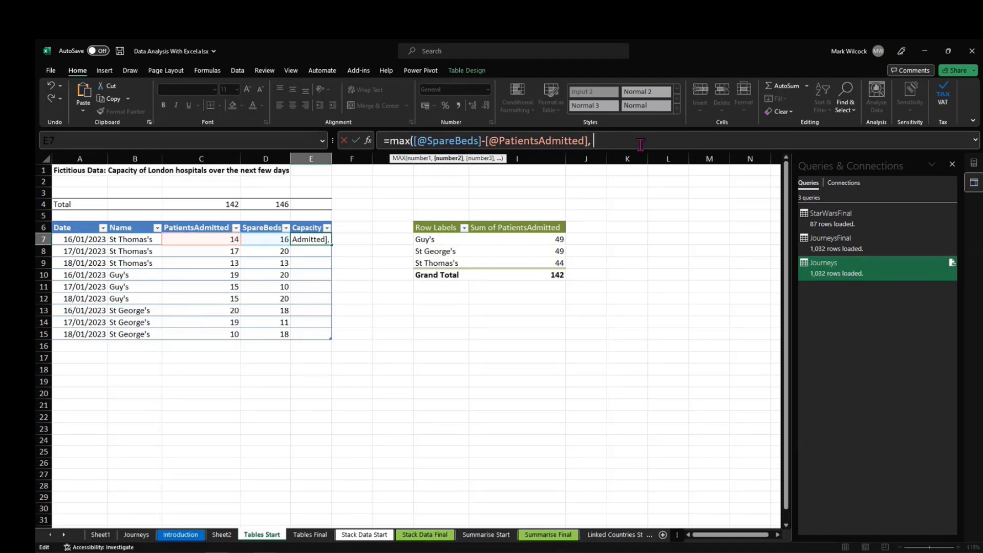
pyautogui.write(' 0)')
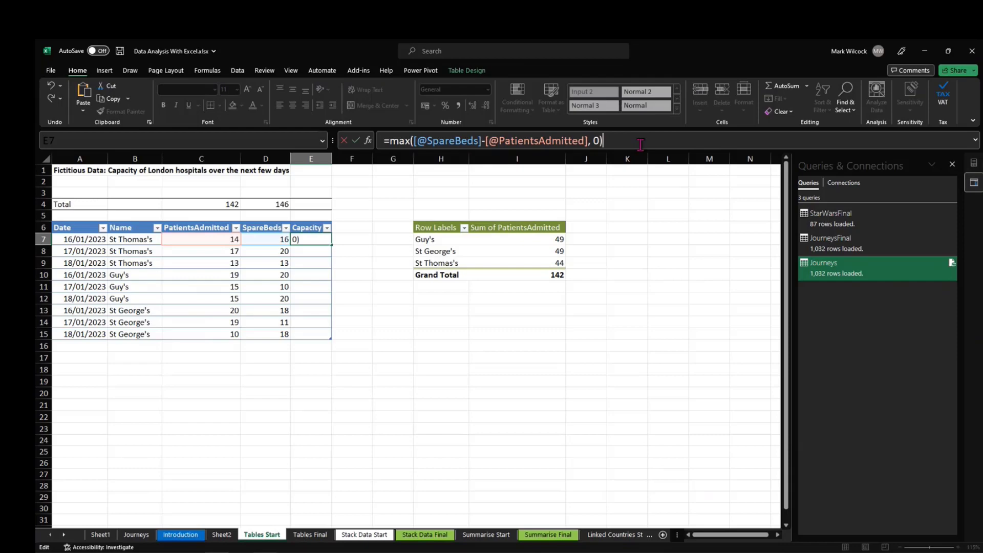
pyautogui.press('Return')
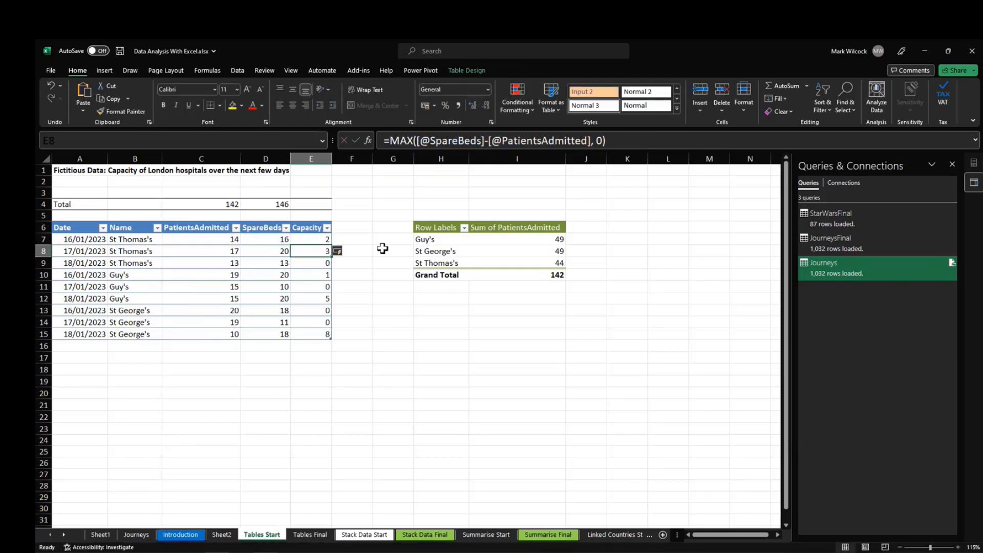
pyautogui.click(321, 238)
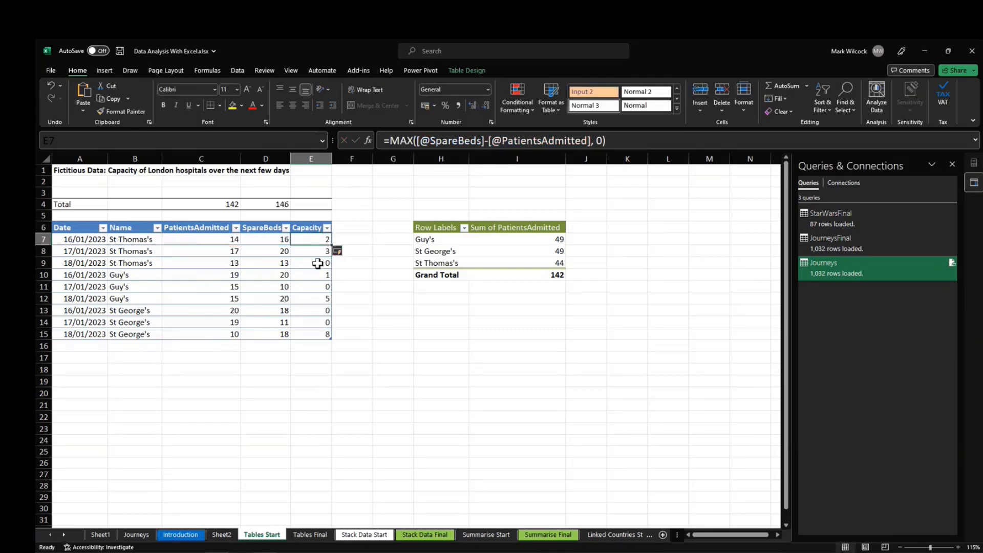
pyautogui.click(314, 321)
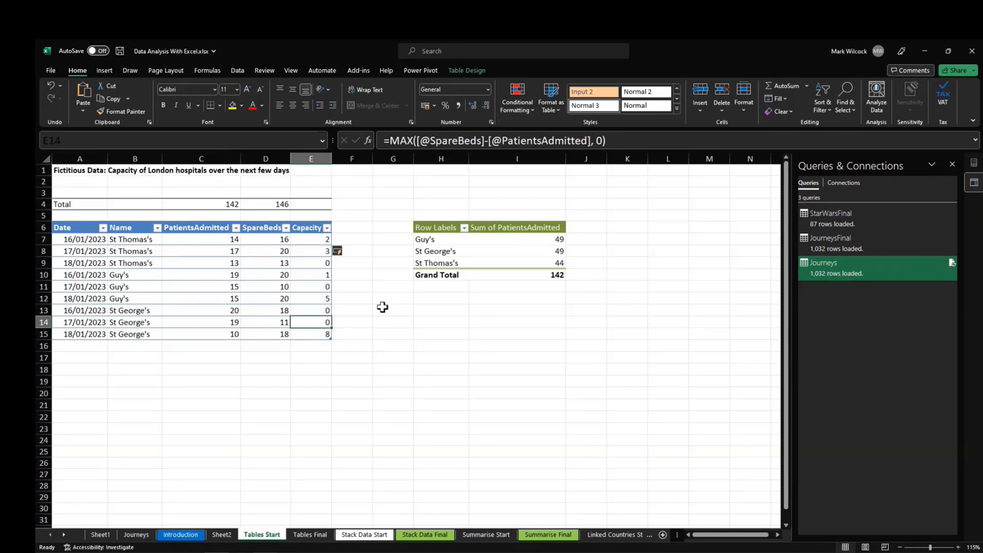
# Refresh the PivotTable and add the sum of Capacity to its values beside PatientsAdmitted
pyautogui.click(517, 250)
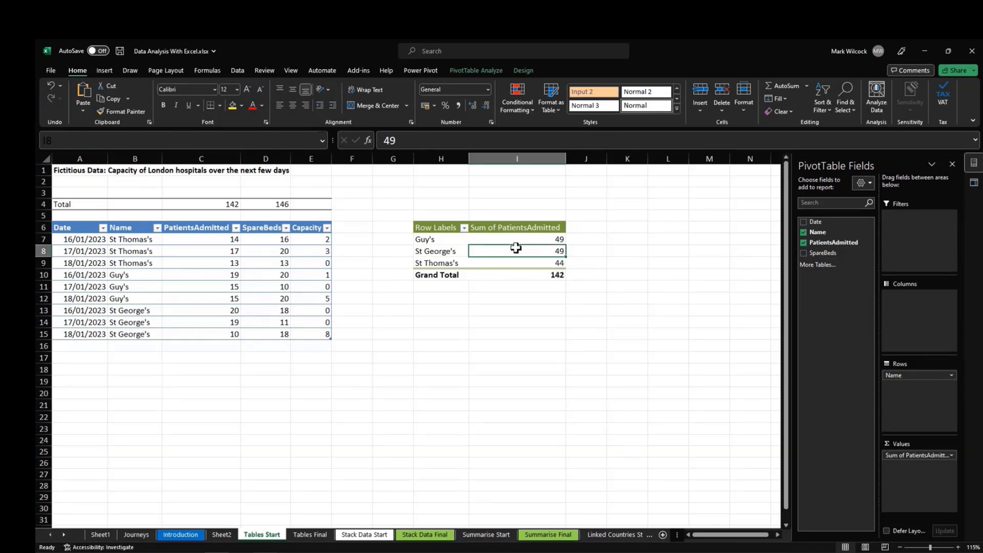
pyautogui.rightClick(516, 250)
pyautogui.click(540, 315)
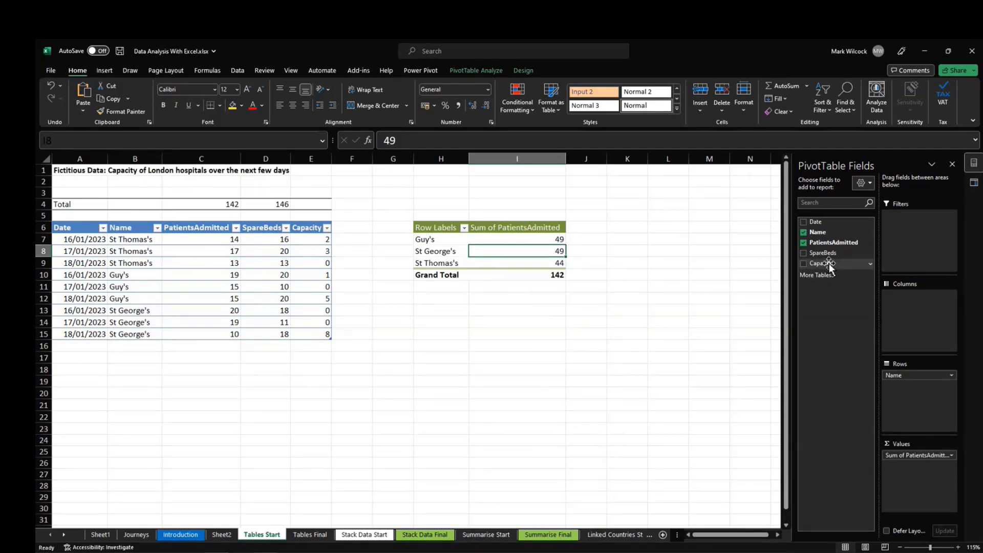
pyautogui.moveTo(828, 263); pyautogui.dragTo(916, 481)
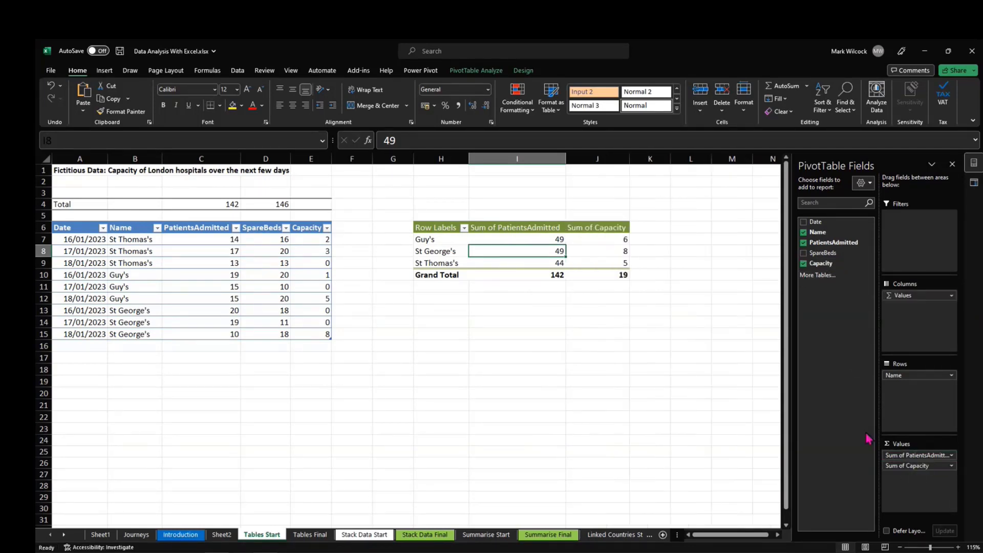
pyautogui.click(605, 252)
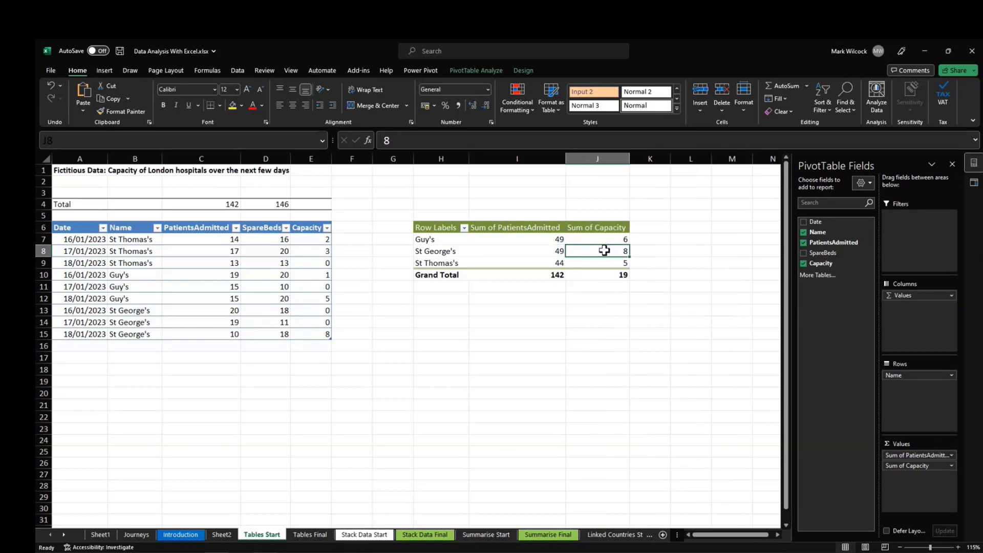
# Append a row to the Hospital table in row 16 with date 19/01, name Epsom, 9 patients admitted and 20 spare beds
pyautogui.click(308, 265)
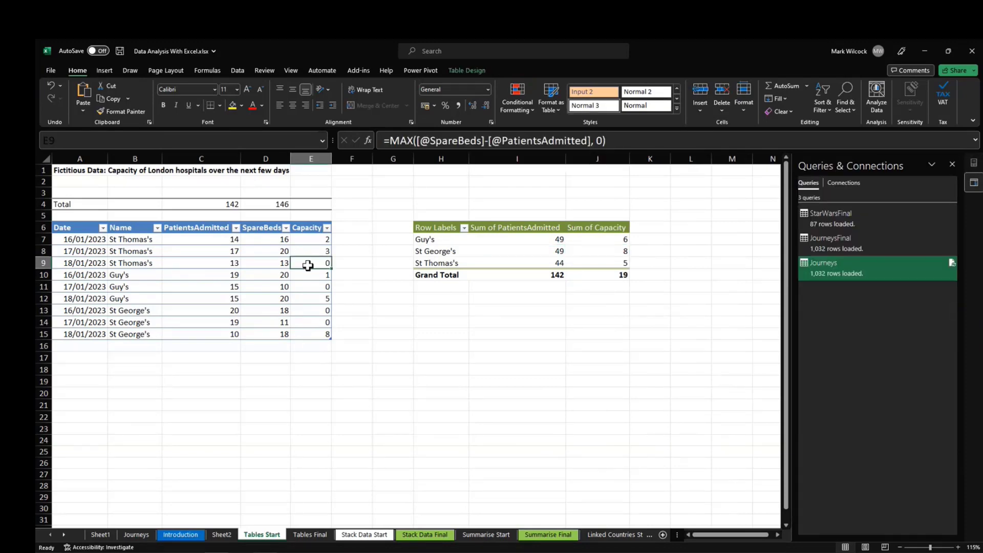
pyautogui.click(80, 346)
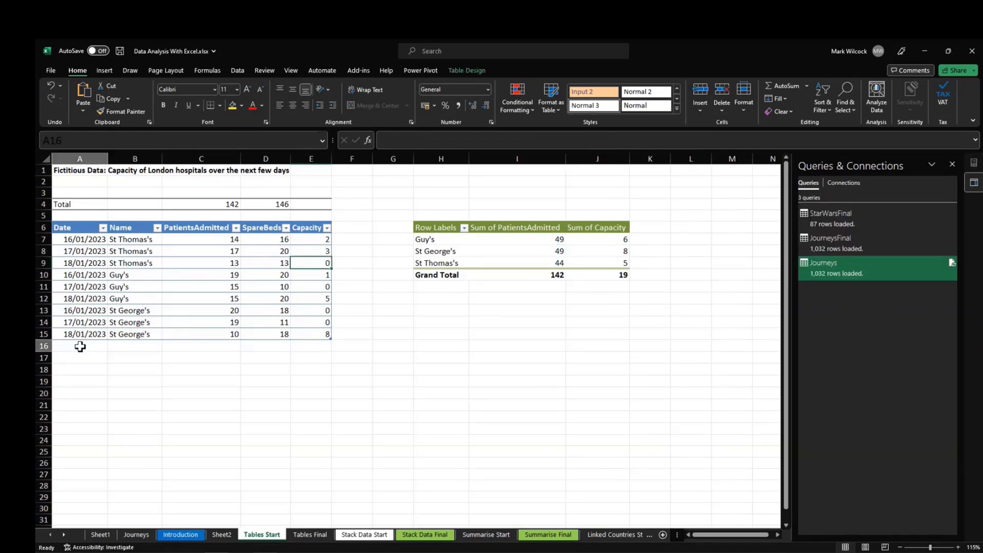
pyautogui.write('19')
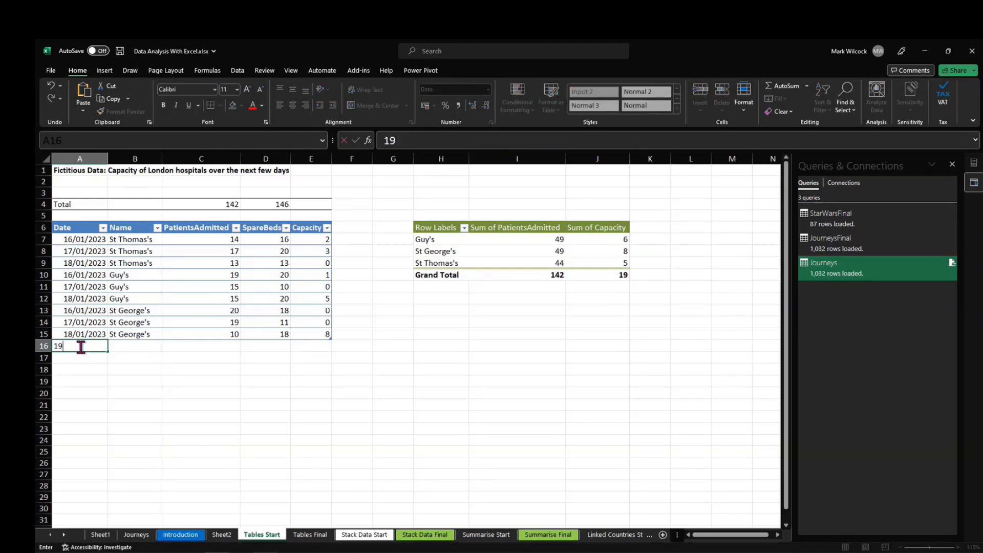
pyautogui.write('/01')
pyautogui.press('Tab')
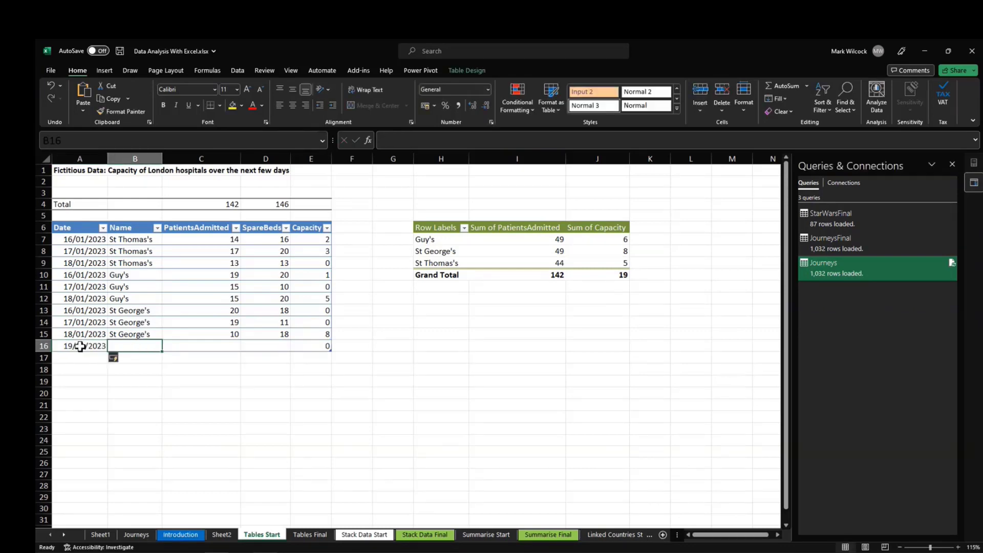
pyautogui.write('Epsom')
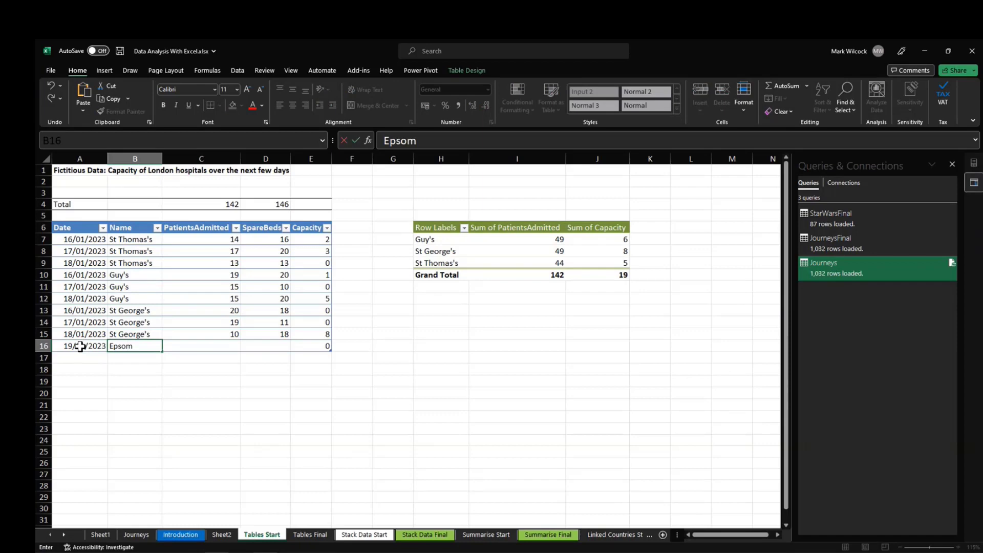
pyautogui.press('Tab')
pyautogui.write('9')
pyautogui.press('Tab')
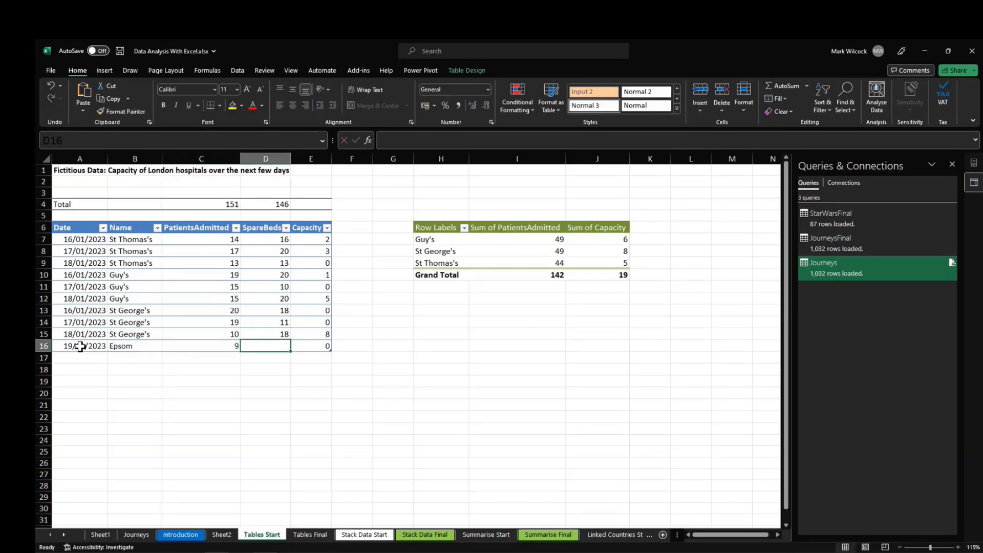
pyautogui.write('20')
pyautogui.press('Tab')
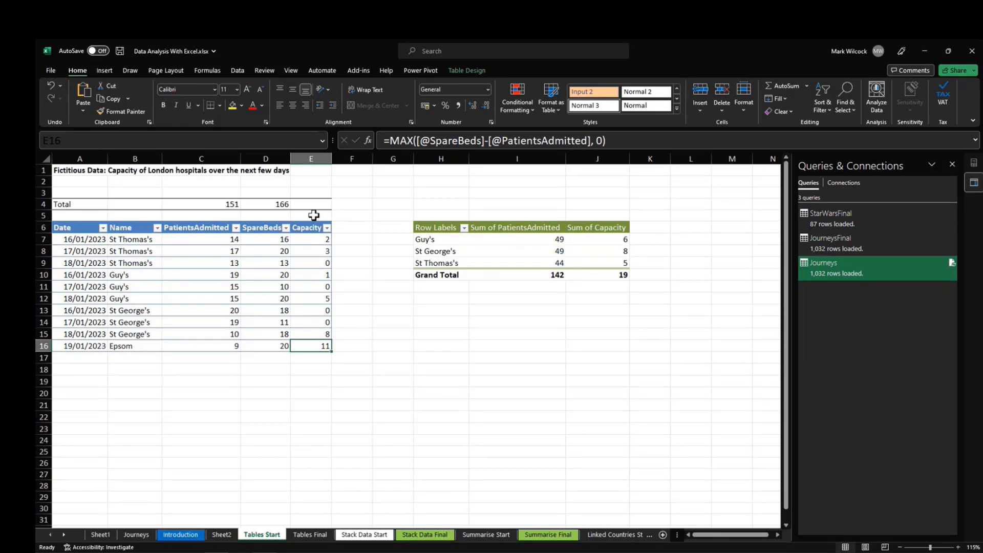
pyautogui.moveTo(312, 240); pyautogui.dragTo(301, 345)
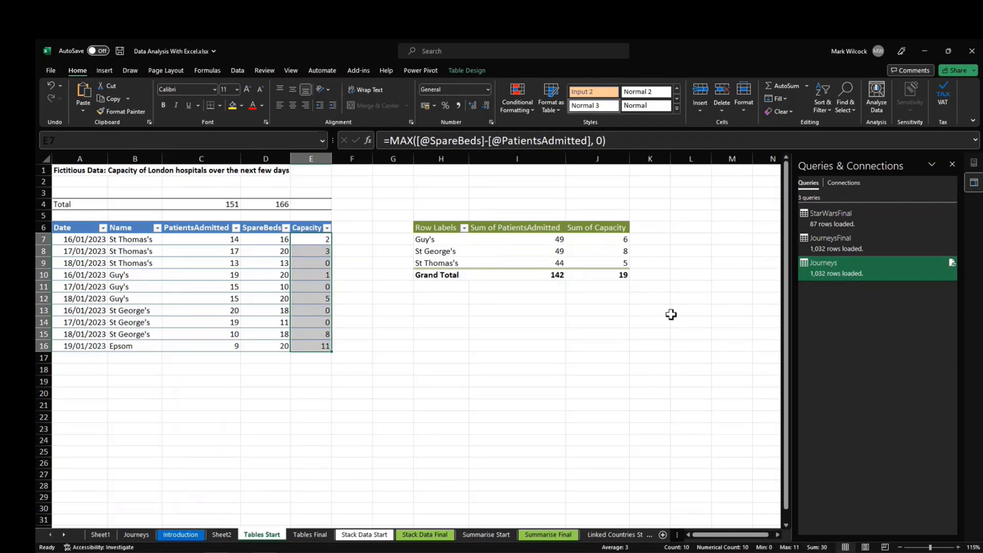
# Refresh the PivotTable to include the Epsom row, and compare its totals with the Hospital table's Capacity column
pyautogui.click(614, 277)
pyautogui.click(603, 254)
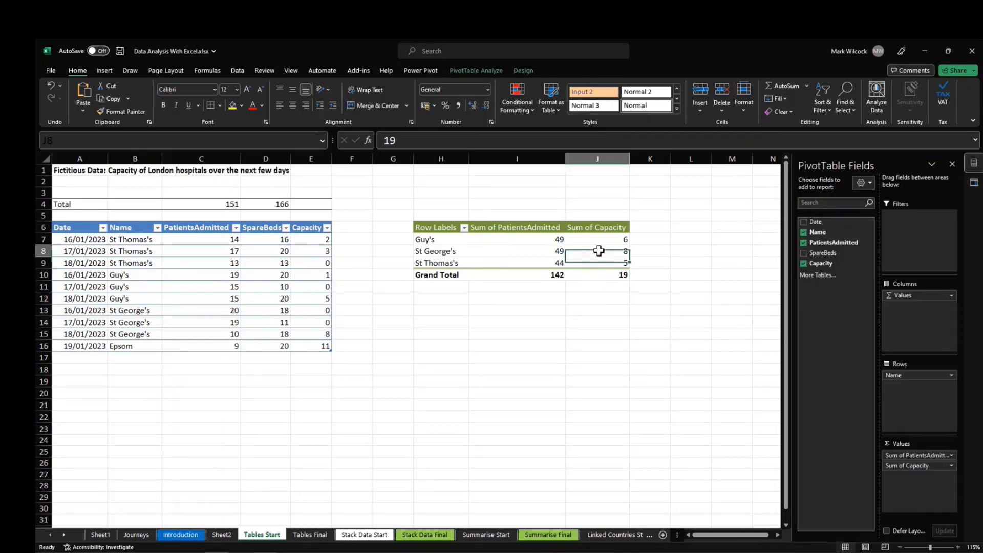
pyautogui.rightClick(603, 254)
pyautogui.click(637, 323)
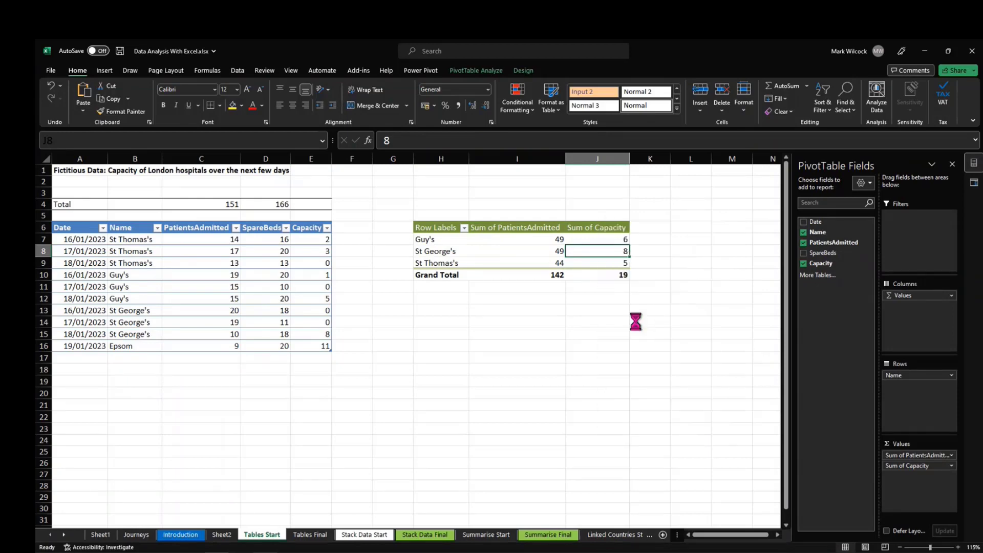
pyautogui.click(622, 288)
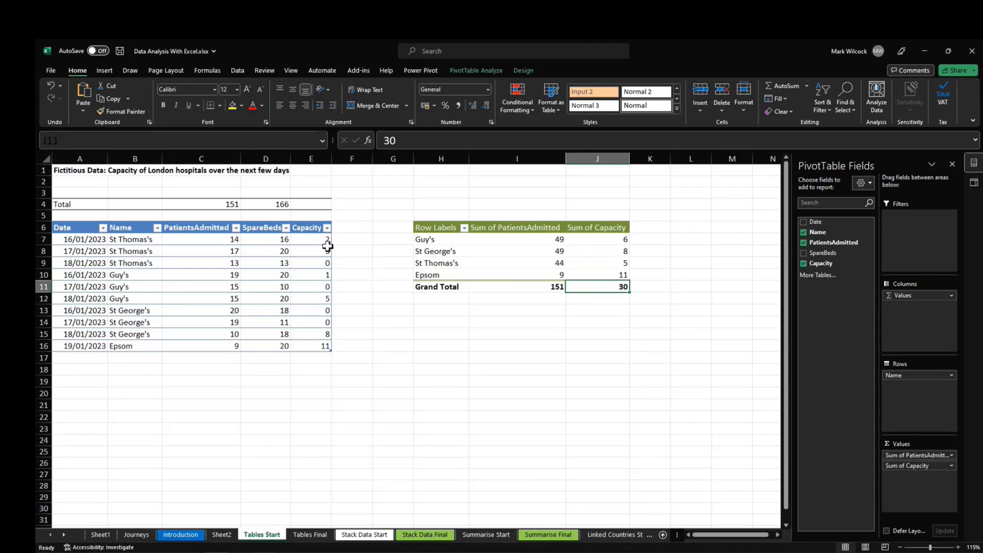
pyautogui.click(511, 238)
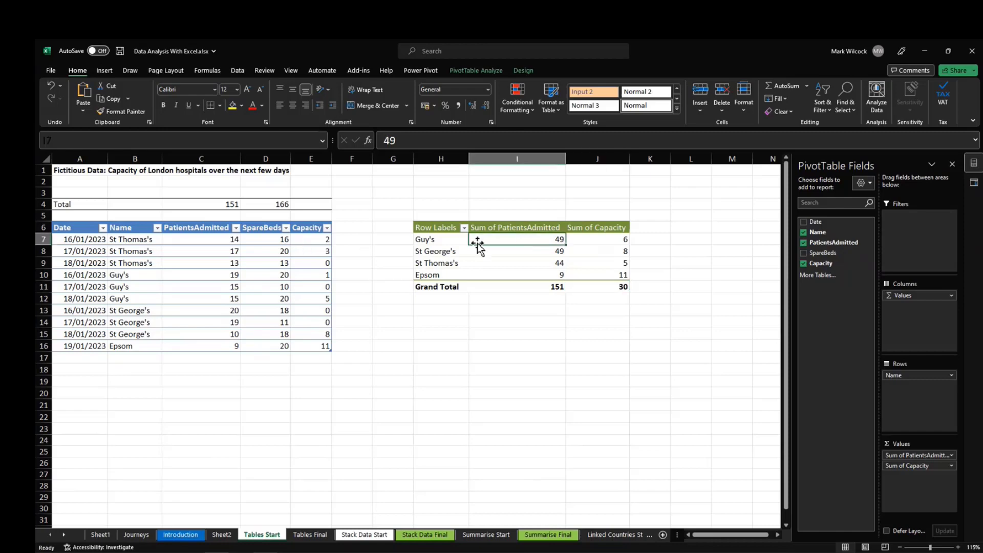
pyautogui.click(297, 220)
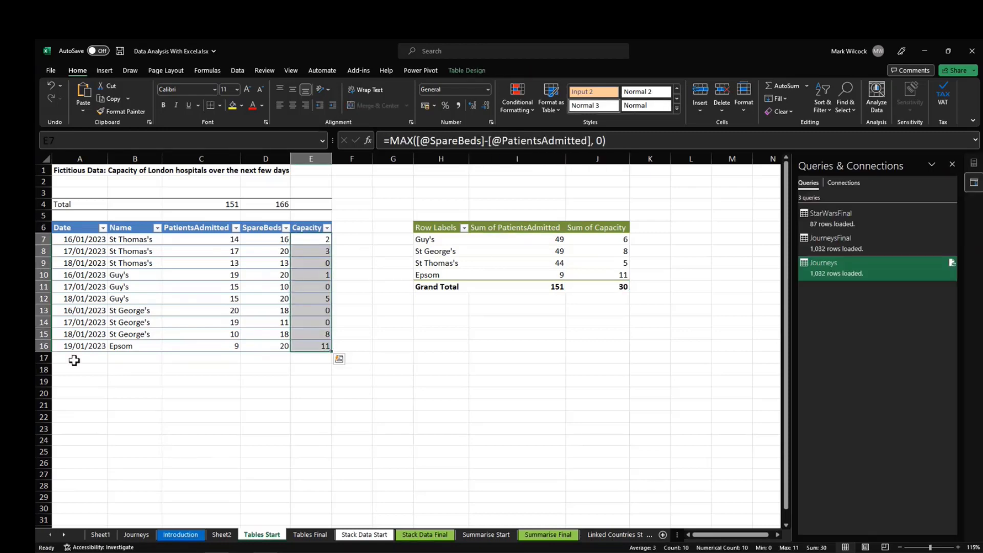
# Total the Hospital table's Capacity column in E4 with the formula =SUM(Hospital[Capacity])
pyautogui.click(325, 204)
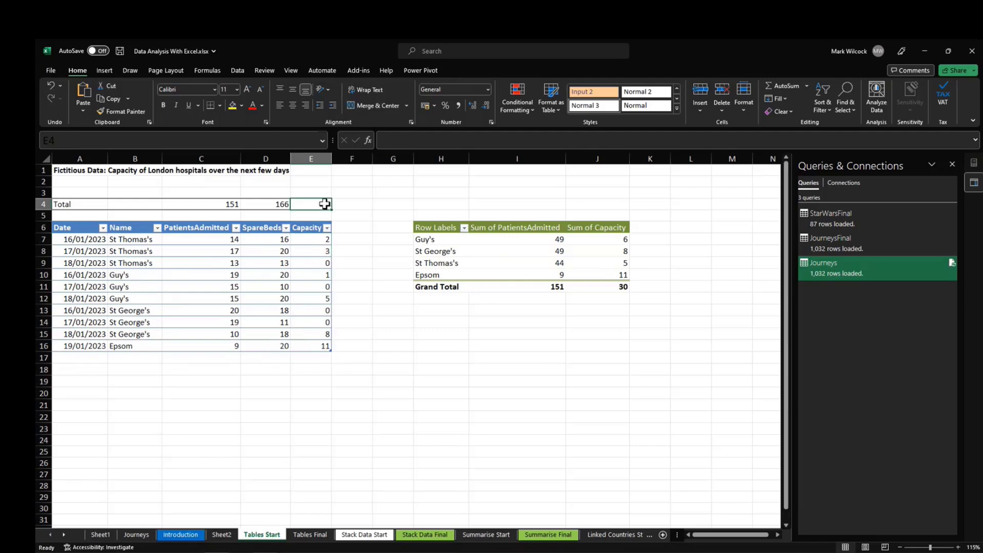
pyautogui.write('sum')
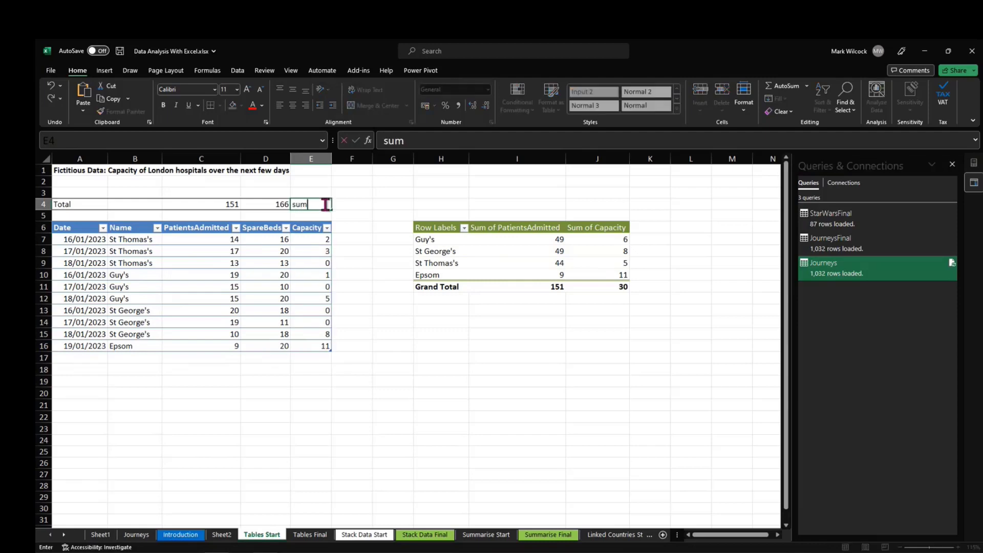
pyautogui.press('BackSpace')
pyautogui.press('BackSpace')
pyautogui.press('BackSpace')
pyautogui.write('=sum(')
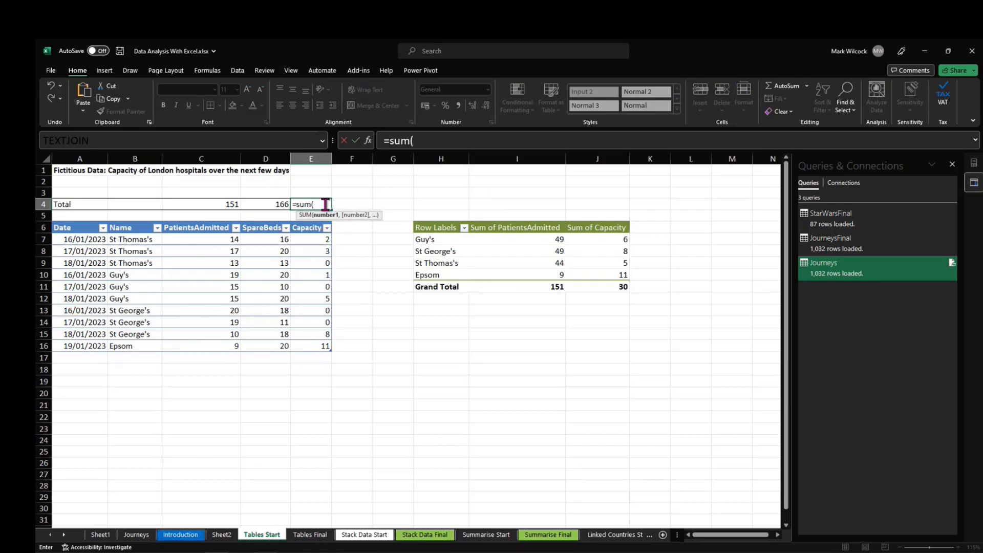
pyautogui.moveTo(313, 239); pyautogui.dragTo(306, 342)
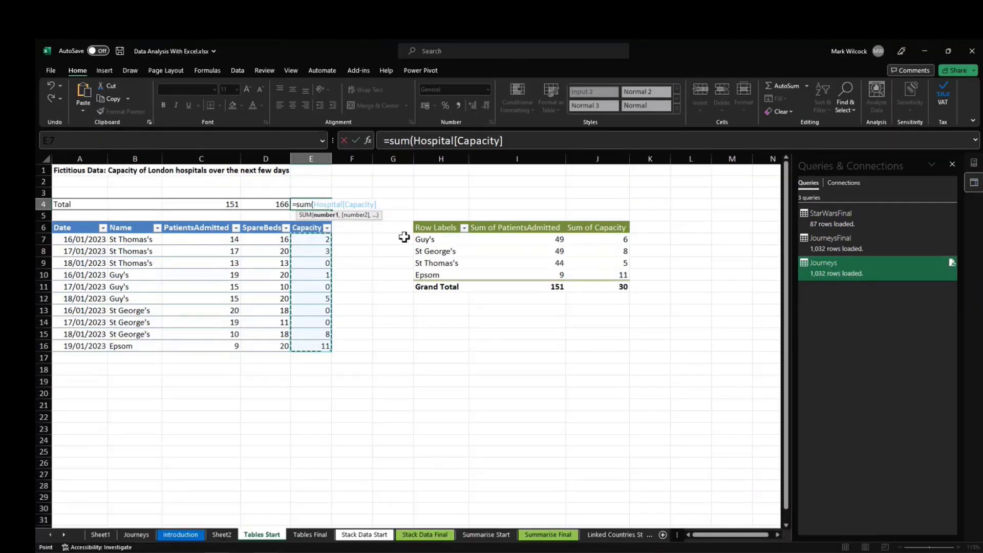
pyautogui.click(523, 144)
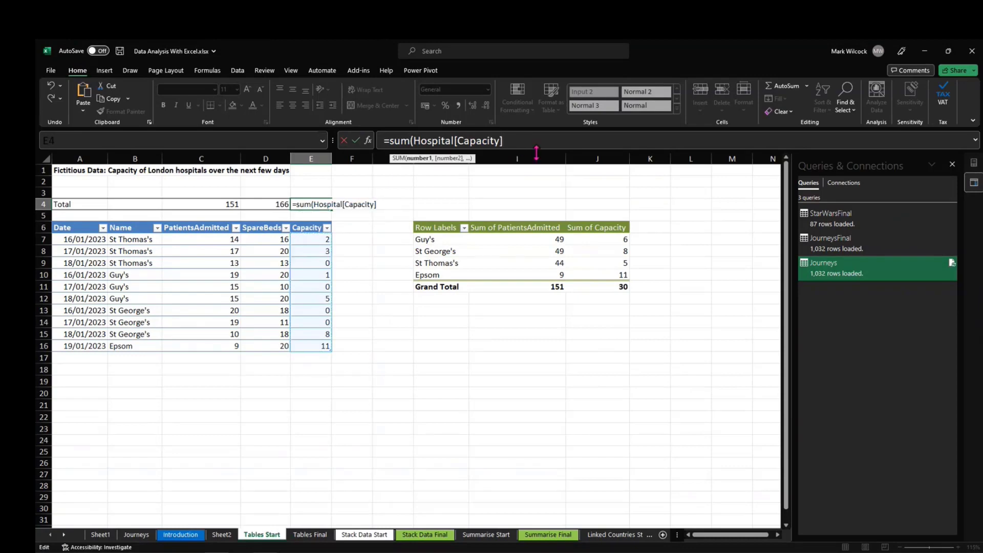
pyautogui.press('Return')
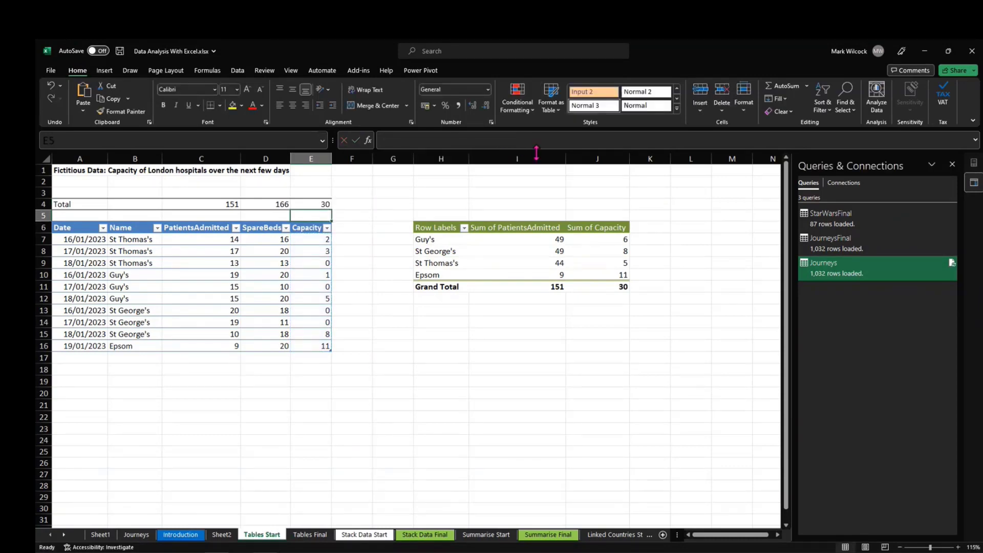
# Start a new Hospital table row in row 17 by entering the date 20/1 in its Date column
pyautogui.press('Down')
pyautogui.press('Down')
pyautogui.press('Down')
pyautogui.press('Down')
pyautogui.press('Down')
pyautogui.press('Down')
pyautogui.press('Down')
pyautogui.press('Down')
pyautogui.press('Down')
pyautogui.press('Down')
pyautogui.press('Down')
pyautogui.press('Down')
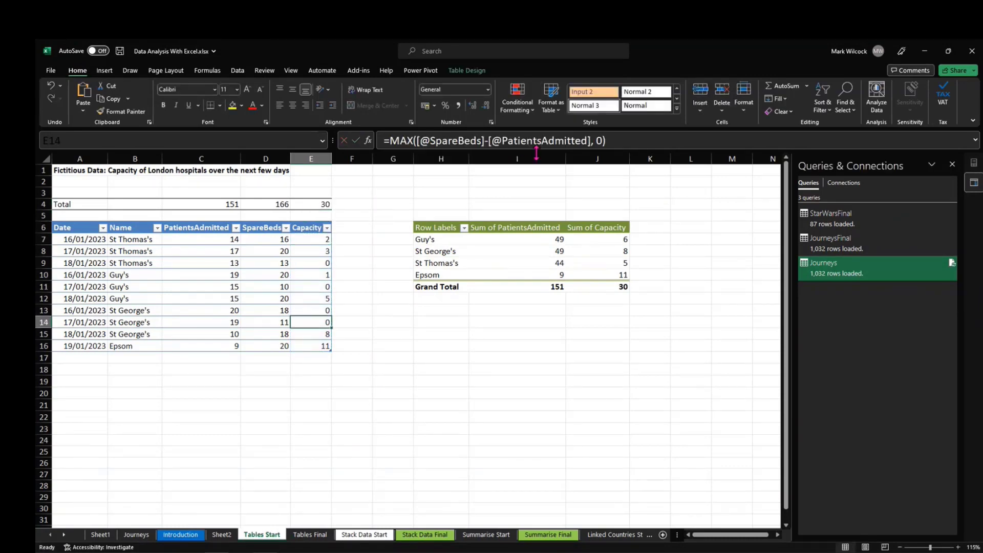
pyautogui.press('Left')
pyautogui.press('Left')
pyautogui.press('Left')
pyautogui.press('Left')
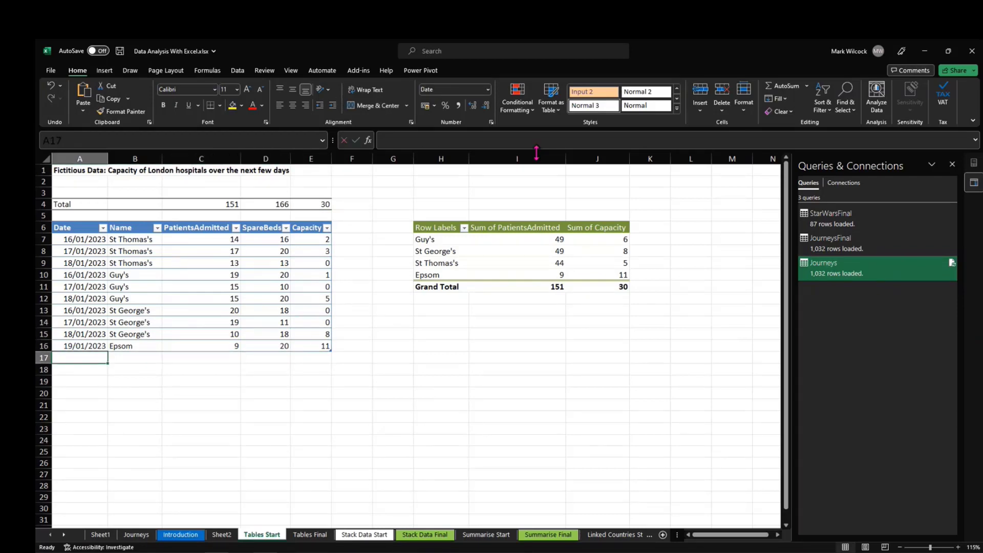
pyautogui.write('20')
pyautogui.press('Return')
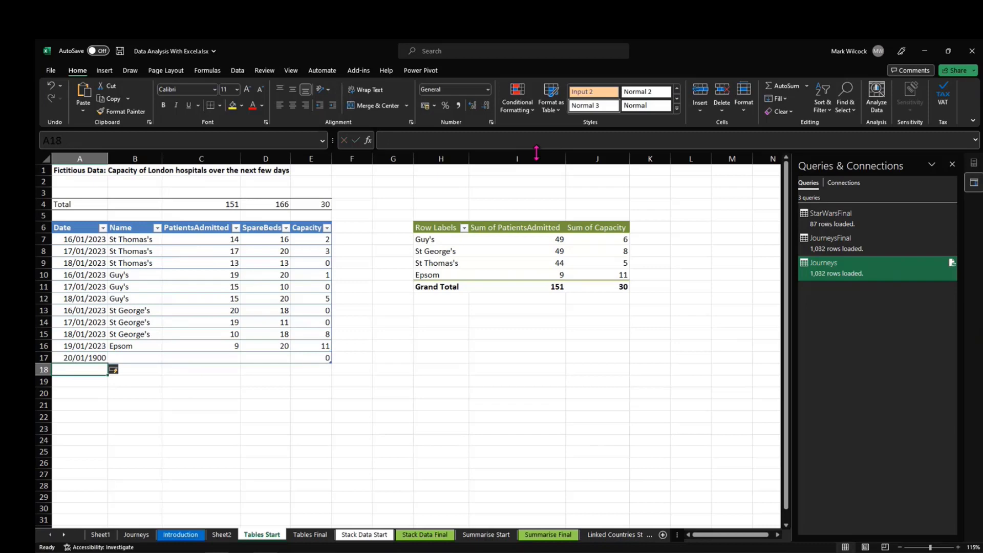
pyautogui.press('Up')
pyautogui.write('20/1')
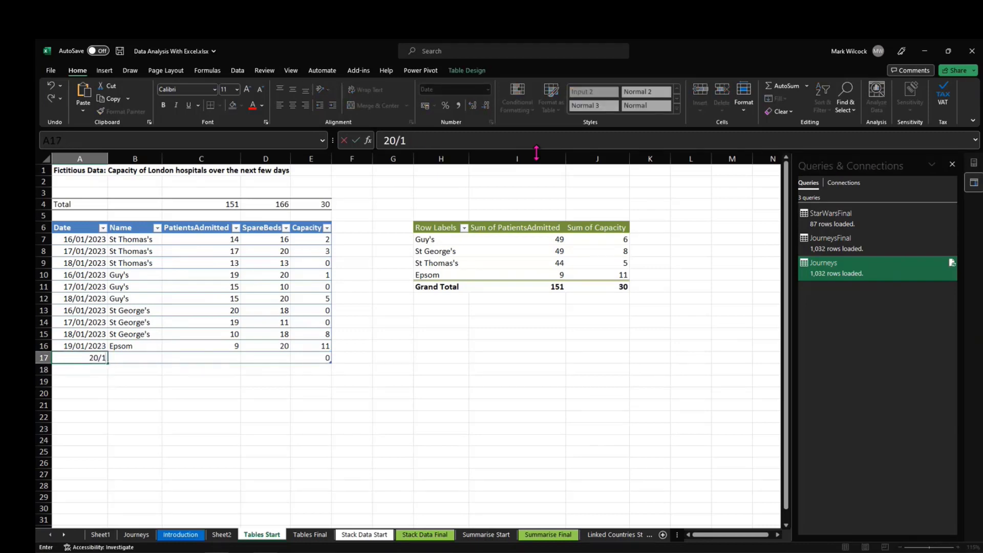
pyautogui.press('Return')
pyautogui.press('Up')
pyautogui.press('Right')
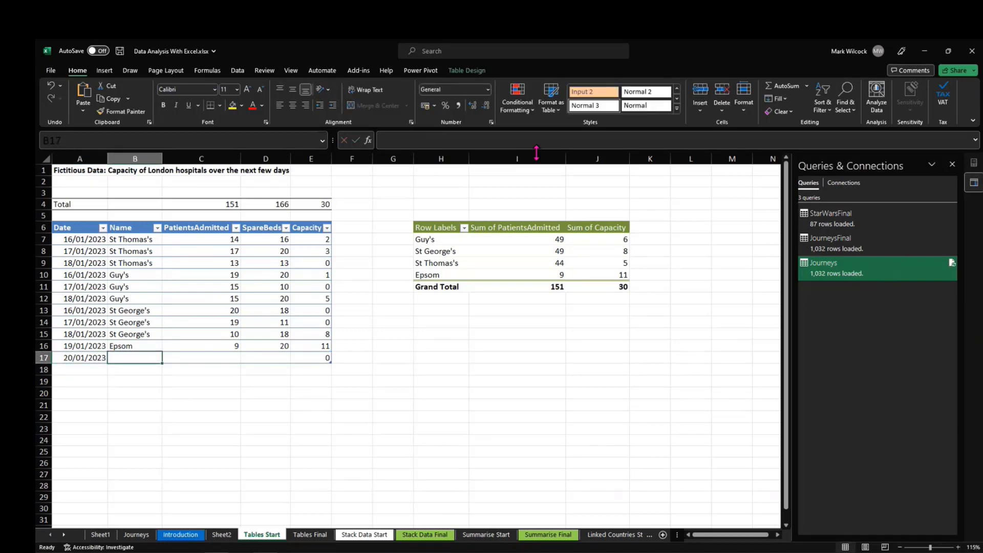
# Complete row 17 of the Hospital table with the name St George's, 5 patients admitted and 8 spare beds
pyautogui.write("St George's")
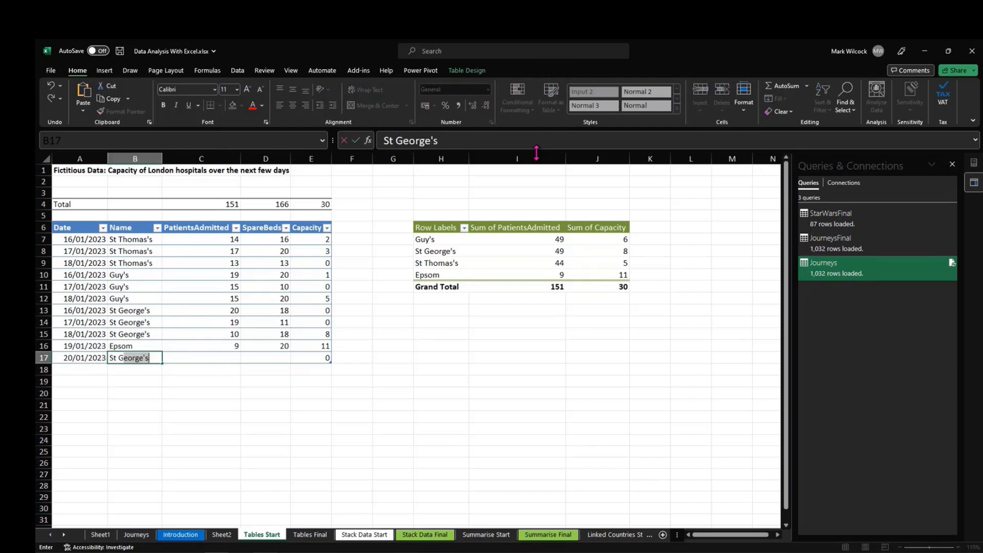
pyautogui.press('Tab')
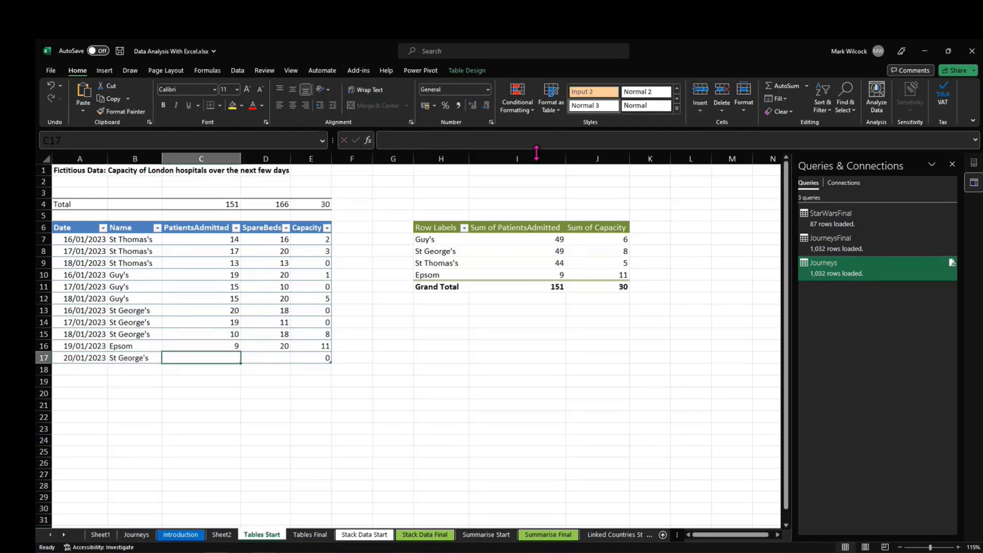
pyautogui.write('5')
pyautogui.press('Tab')
pyautogui.write('8')
pyautogui.press('Tab')
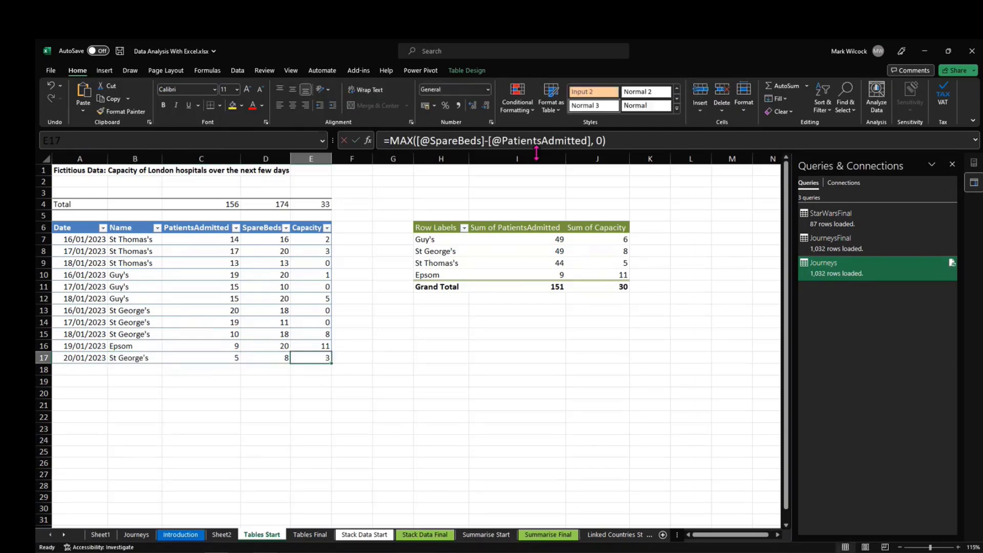
# Compare the structured reference in the Capacity total in E4 with the table's own column formula in E7
pyautogui.click(319, 203)
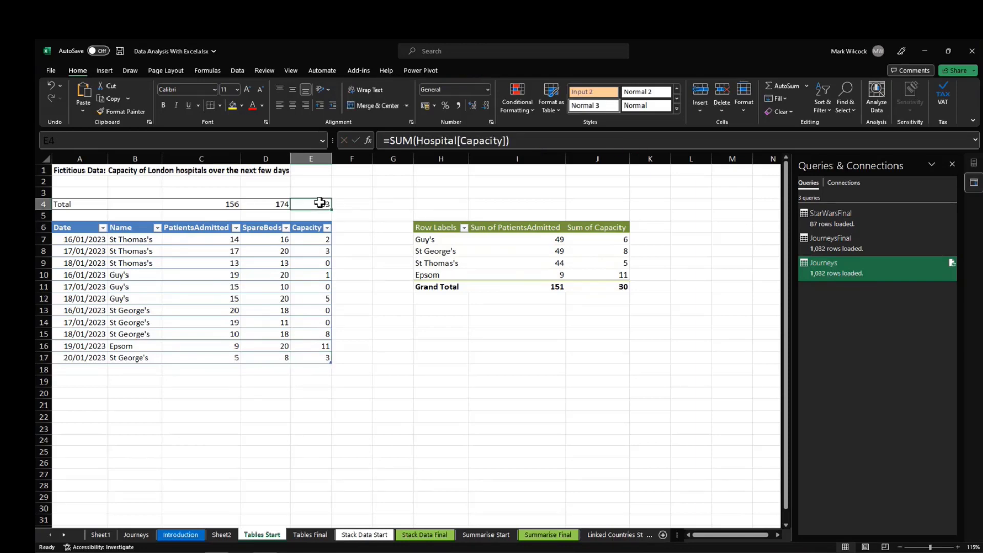
pyautogui.click(315, 240)
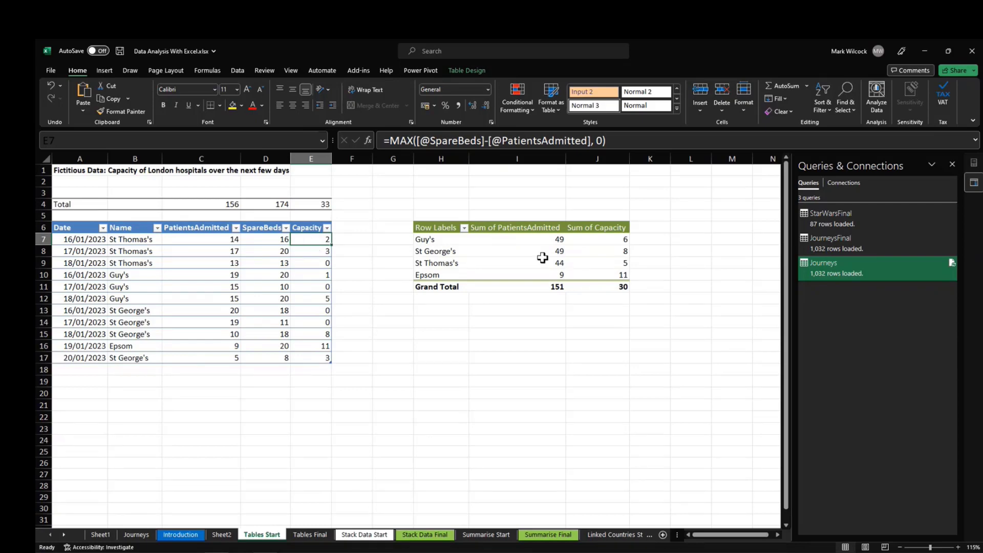
pyautogui.click(307, 203)
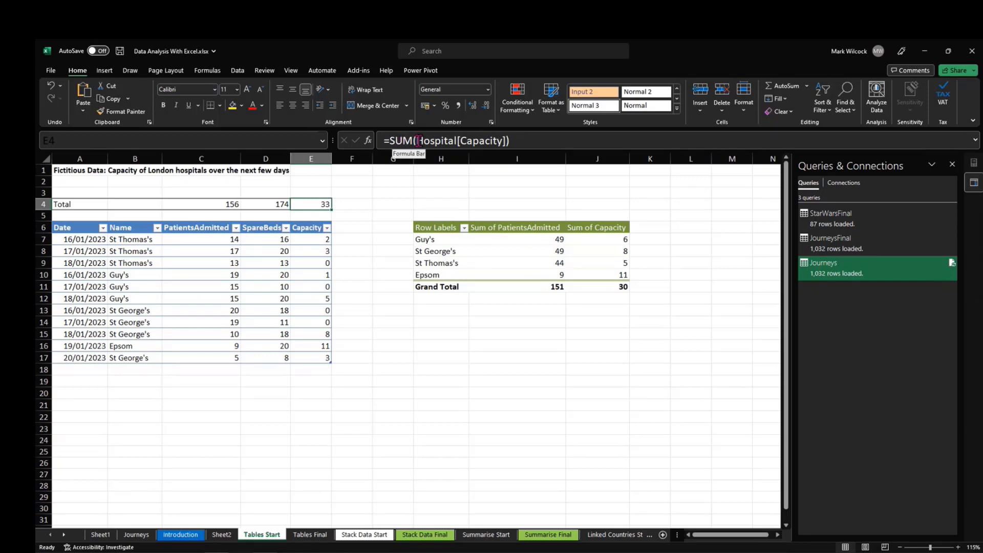
pyautogui.click(273, 265)
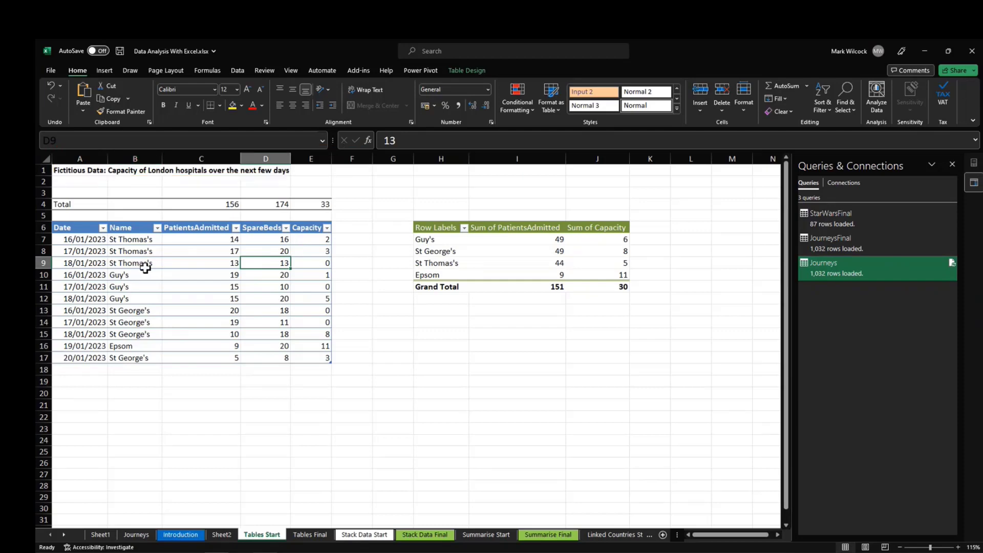
pyautogui.scroll(-1, 146, 266)
pyautogui.scroll(-1, 146, 266)
pyautogui.scroll(3, 281, 318)
pyautogui.click(280, 317)
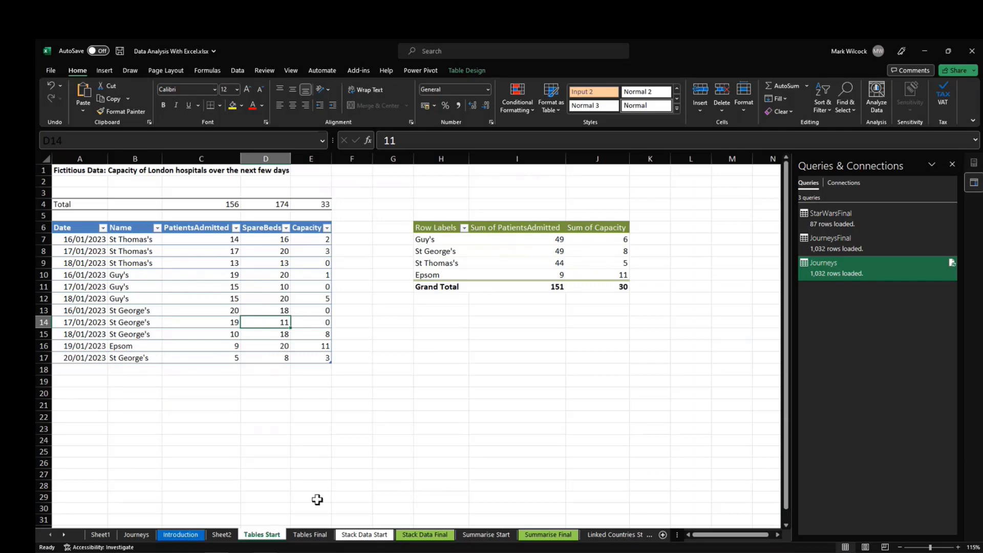
# Open the Stack Data Start sheet and examine the Jan, Feb and Mar Results ranges
pyautogui.click(357, 528)
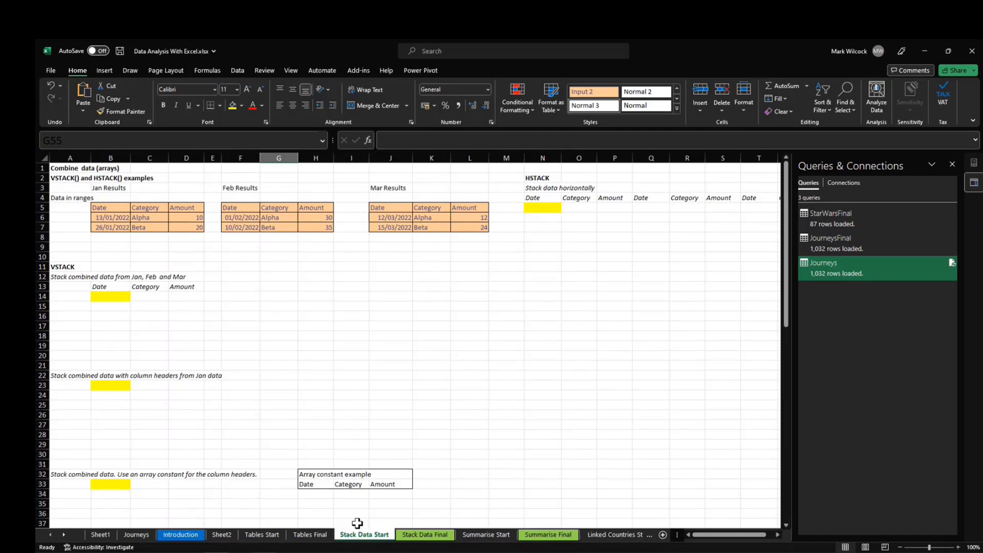
pyautogui.click(271, 346)
pyautogui.moveTo(115, 207); pyautogui.dragTo(319, 220)
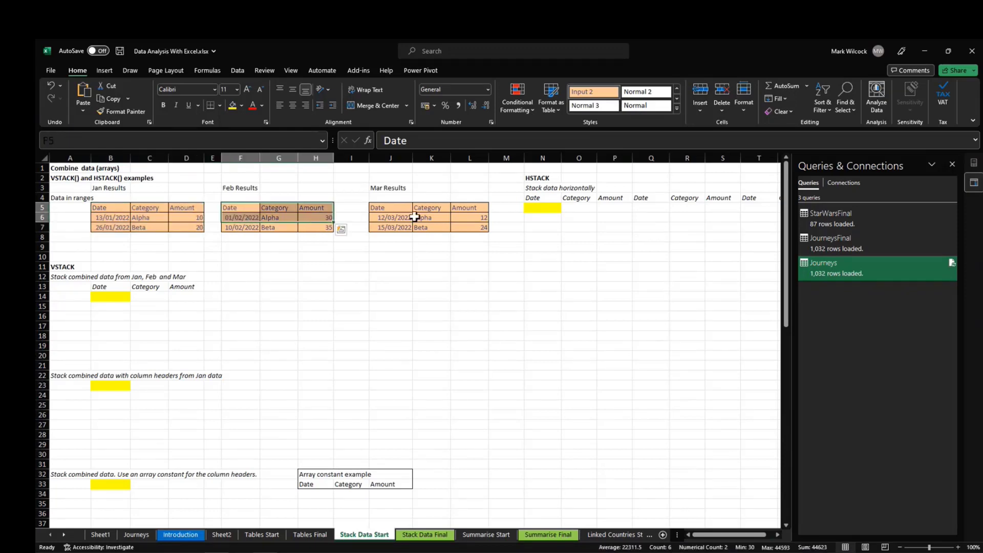
pyautogui.click(415, 217)
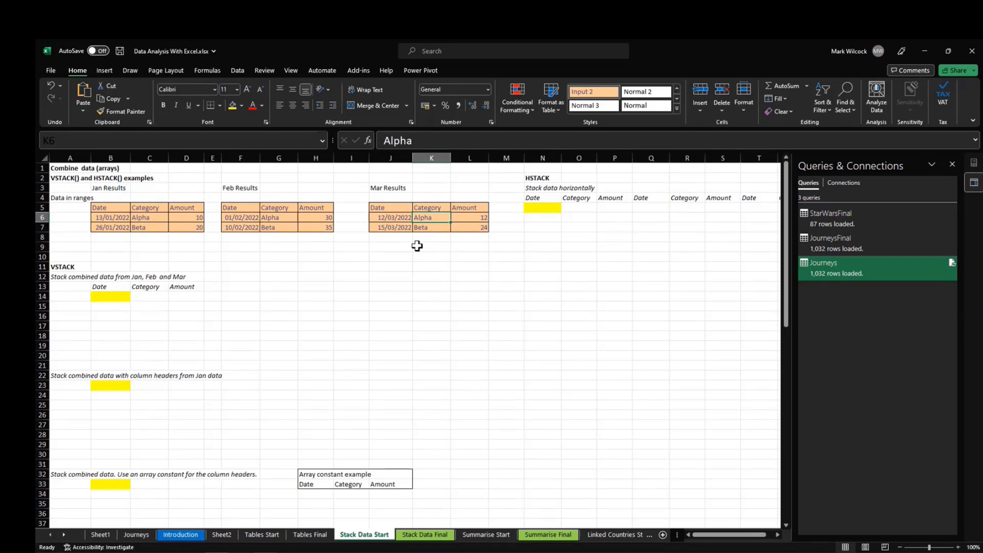
# Stack the Jan, Feb and Mar data rows vertically from B14 with the formula =VSTACK(B6:D7, F6:H7, J6:L7)
pyautogui.click(106, 295)
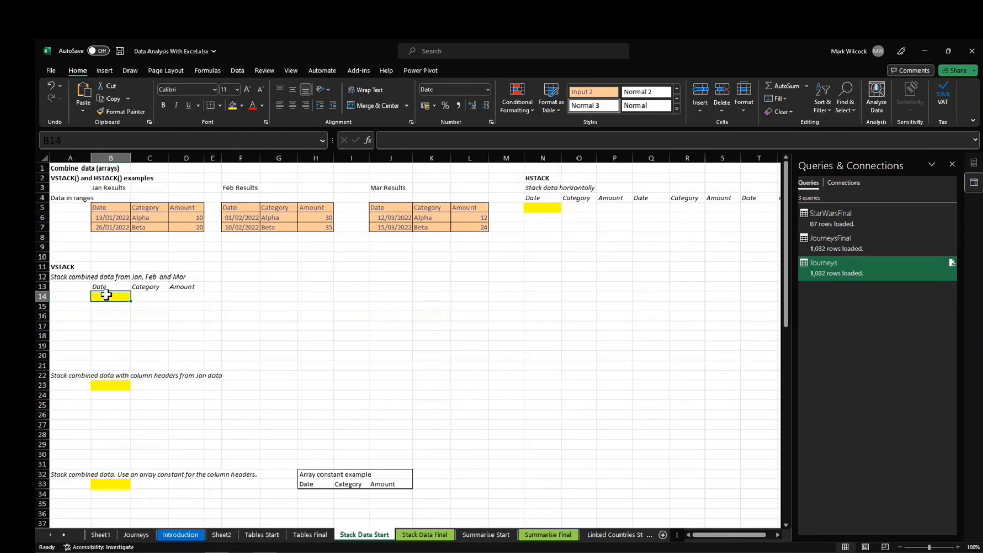
pyautogui.write('=vst')
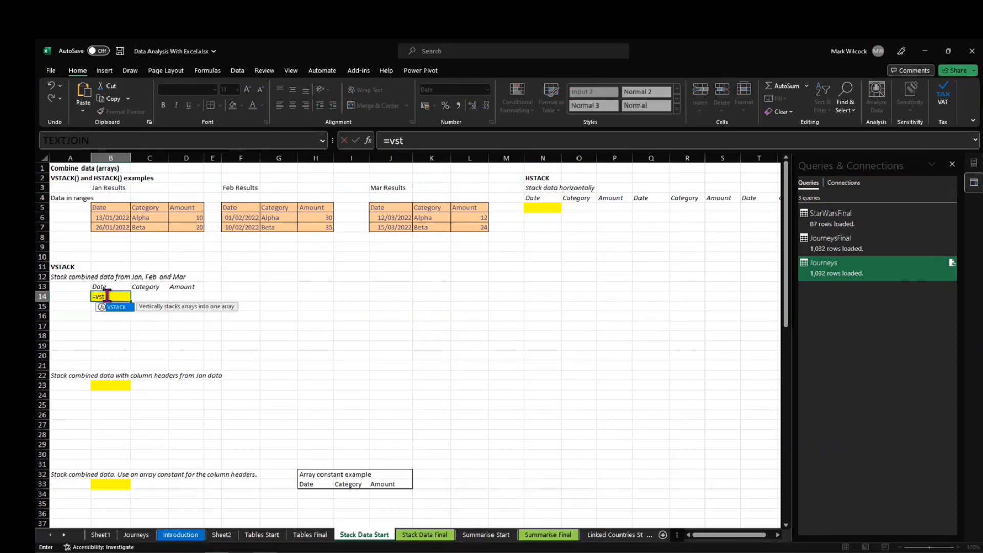
pyautogui.press('BackSpace')
pyautogui.press('Tab')
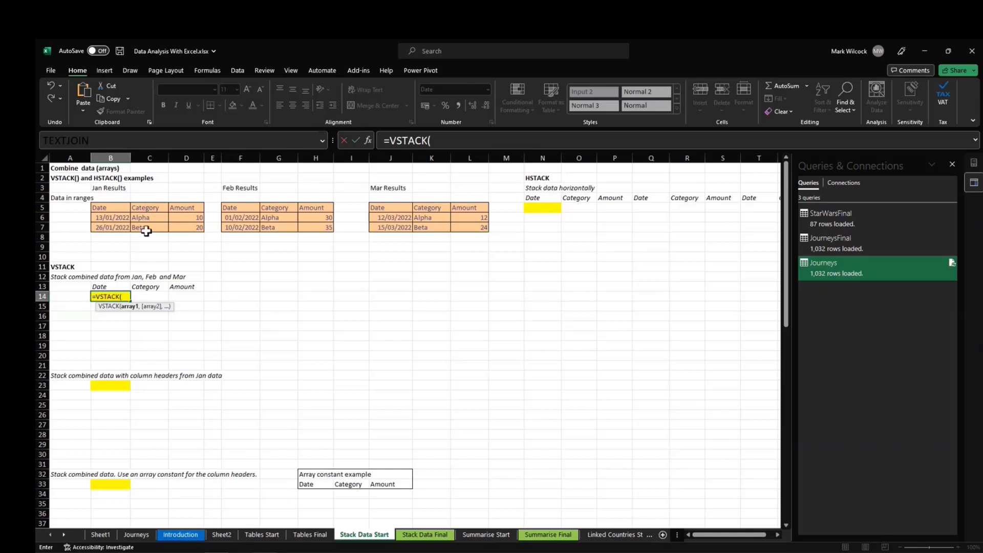
pyautogui.moveTo(126, 218); pyautogui.dragTo(176, 226)
pyautogui.write(',')
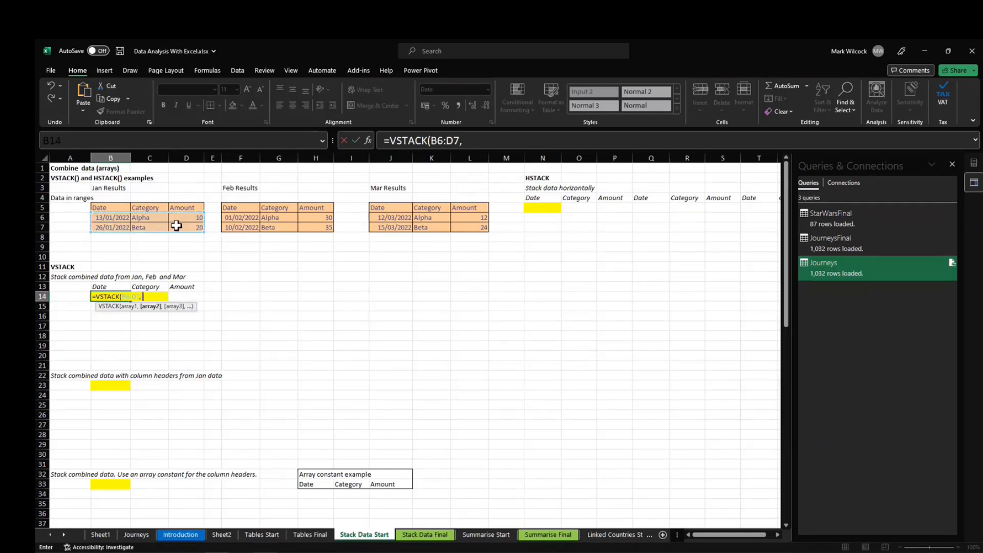
pyautogui.moveTo(248, 219); pyautogui.dragTo(326, 225)
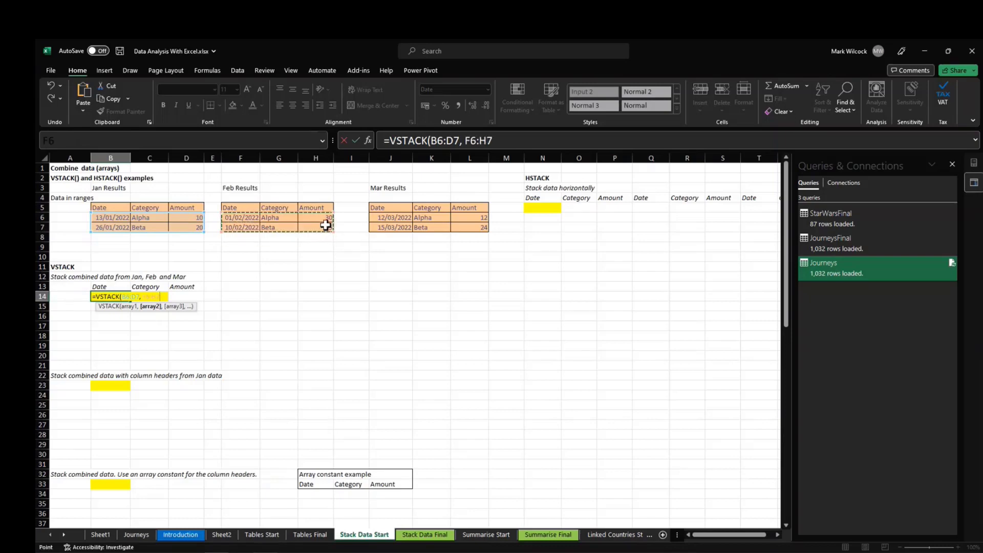
pyautogui.moveTo(403, 217); pyautogui.dragTo(455, 224)
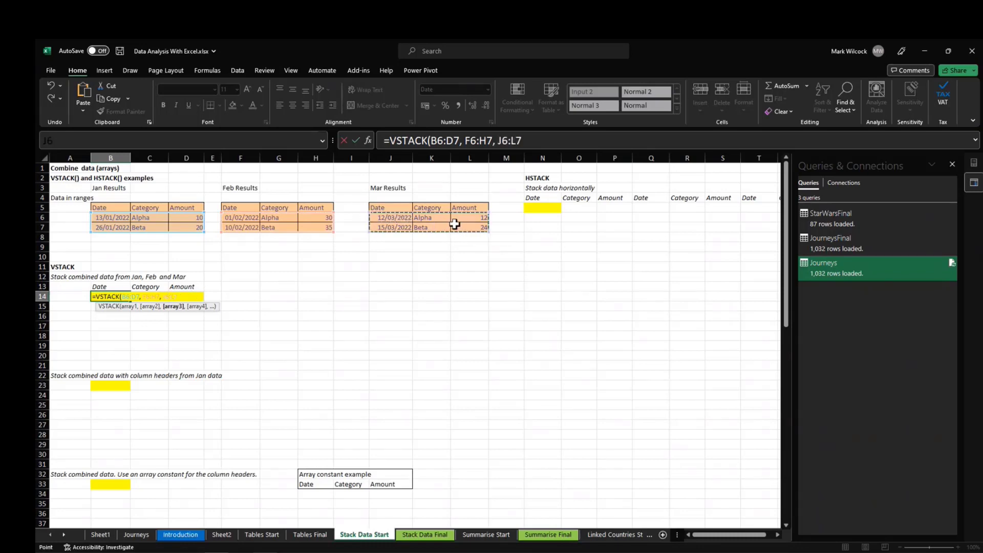
pyautogui.press('Return')
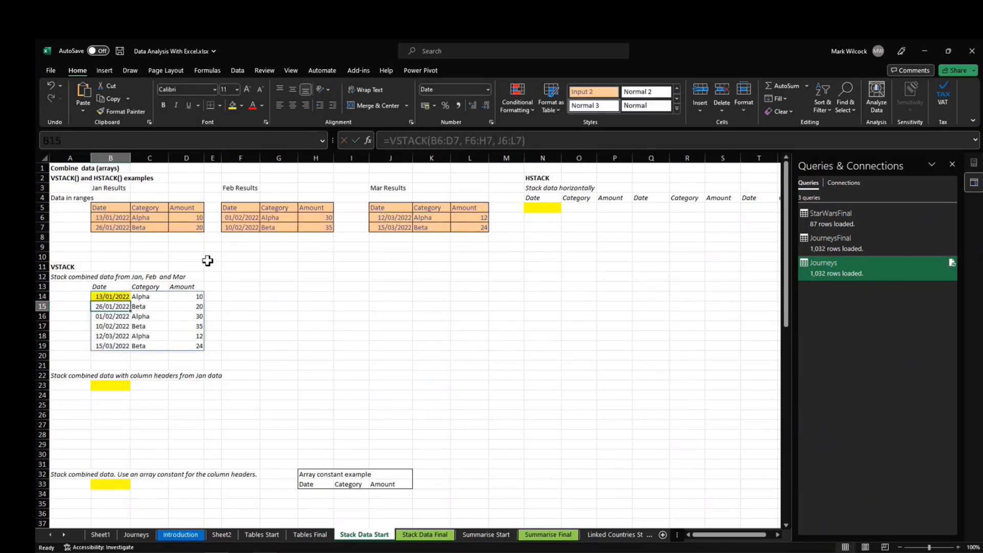
pyautogui.click(102, 298)
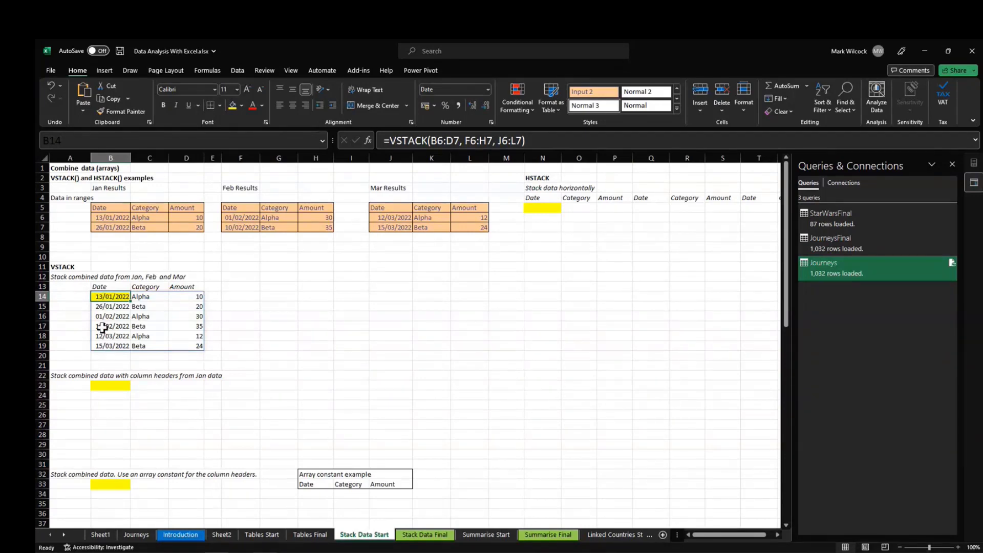
# Look over the Stack Data Final and Tables Start sheets, and return to Stack Data Start to view its Data in tables section
pyautogui.click(105, 386)
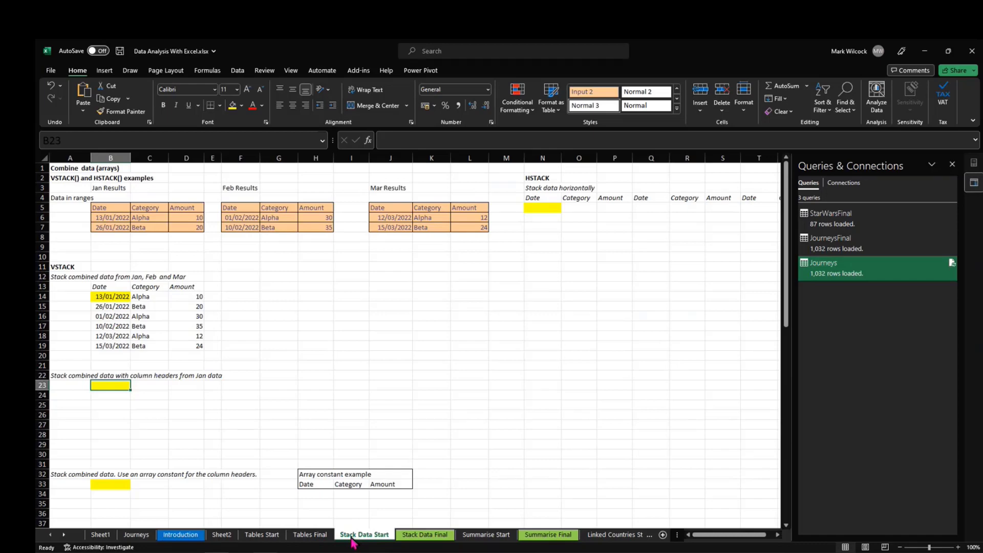
pyautogui.click(412, 537)
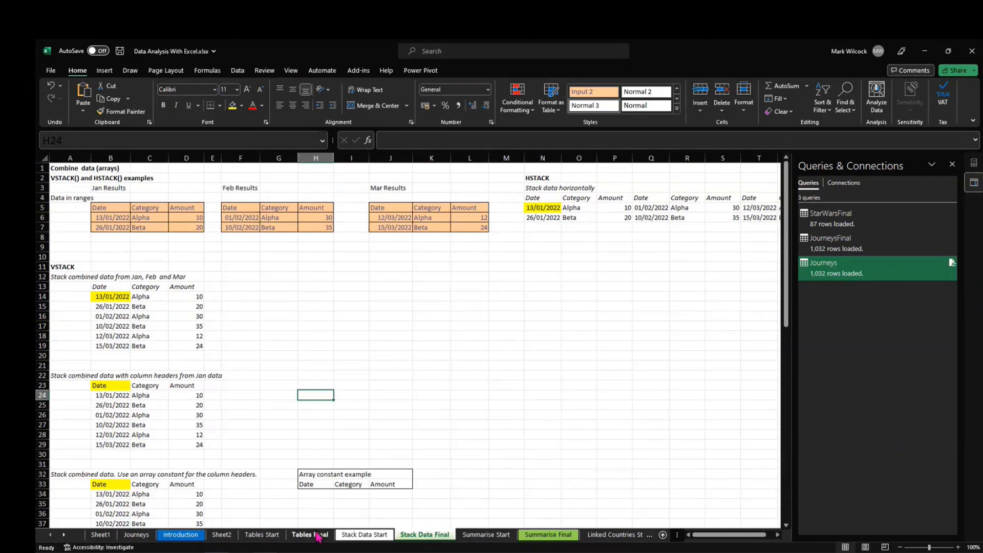
pyautogui.click(262, 535)
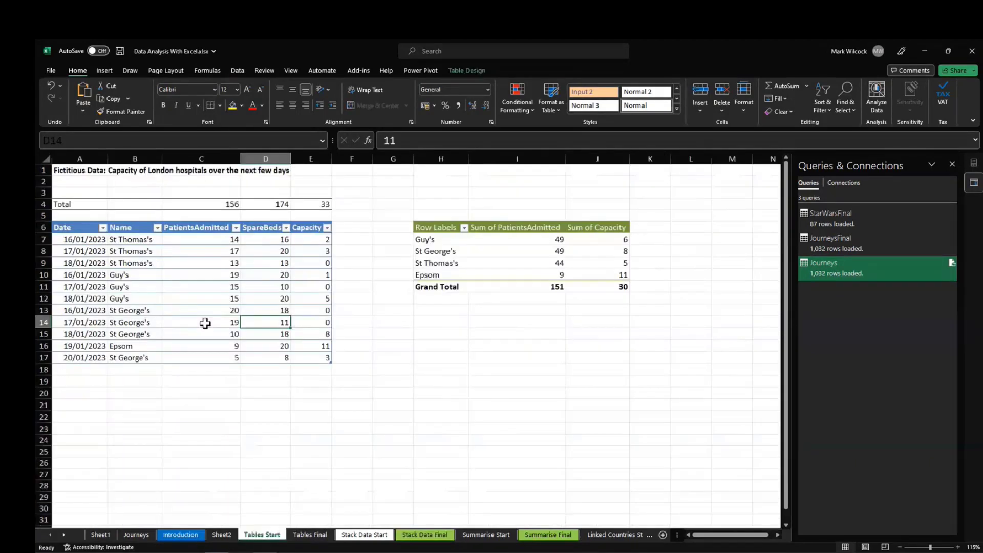
pyautogui.click(362, 535)
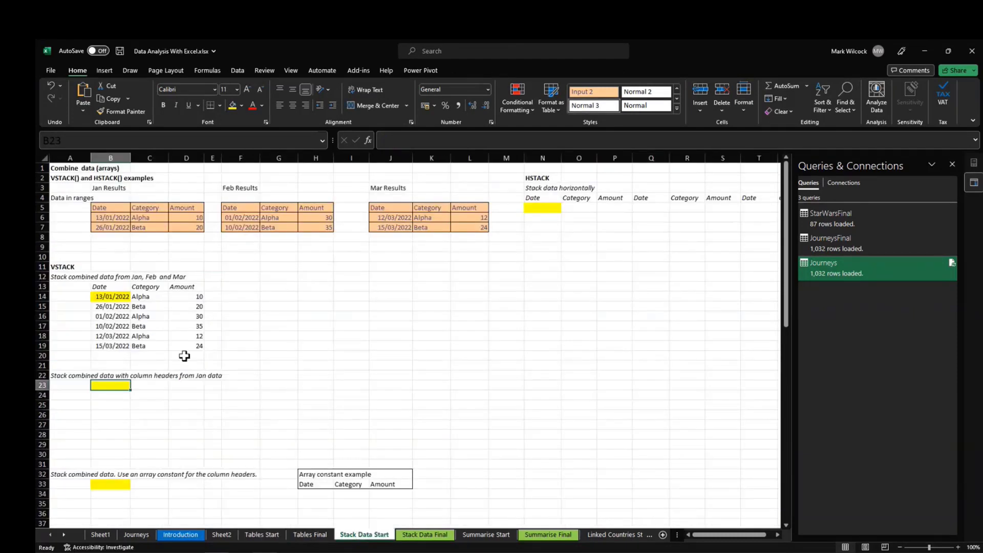
pyautogui.scroll(-2, 179, 379)
pyautogui.scroll(-3, 179, 379)
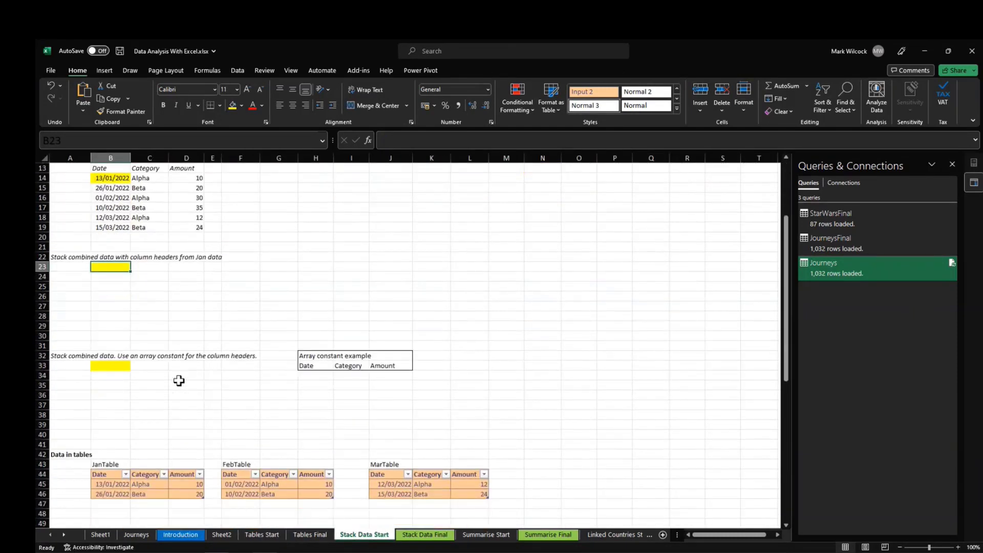
# Compare the Jan Results range with the Data in tables section, and check the table names of the three monthly tables
pyautogui.scroll(4, 179, 378)
pyautogui.moveTo(127, 220); pyautogui.dragTo(181, 225)
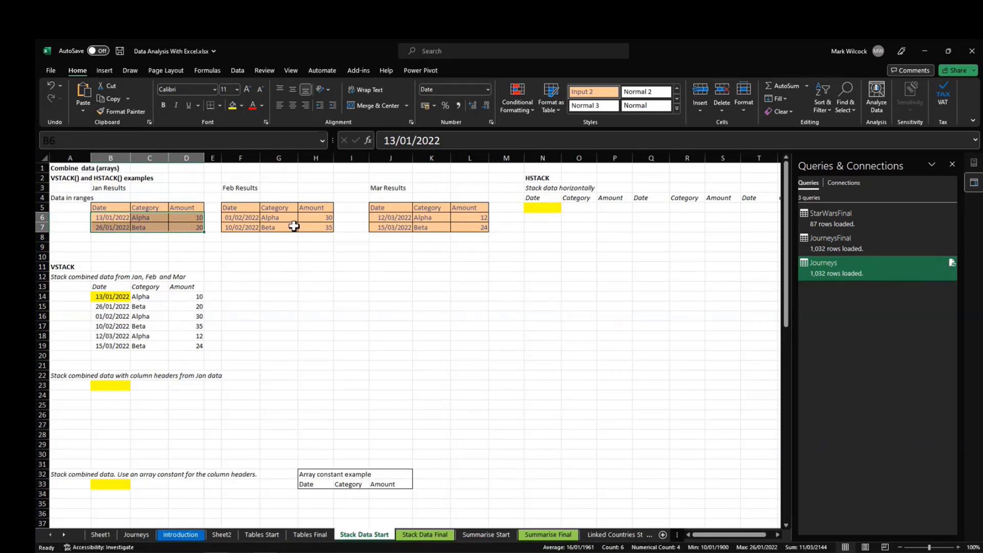
pyautogui.scroll(-4, 375, 239)
pyautogui.scroll(-4, 376, 239)
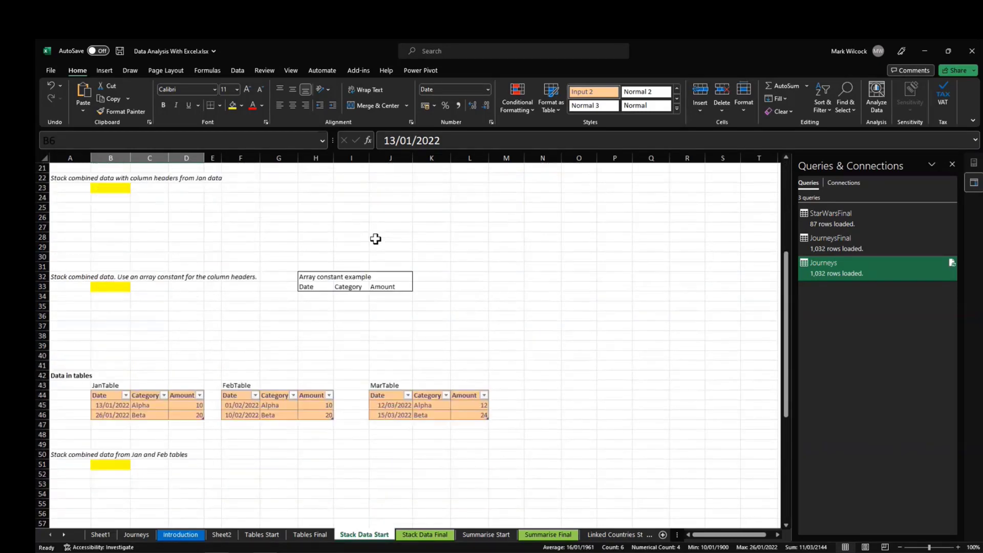
pyautogui.scroll(-5, 375, 239)
pyautogui.scroll(1, 375, 237)
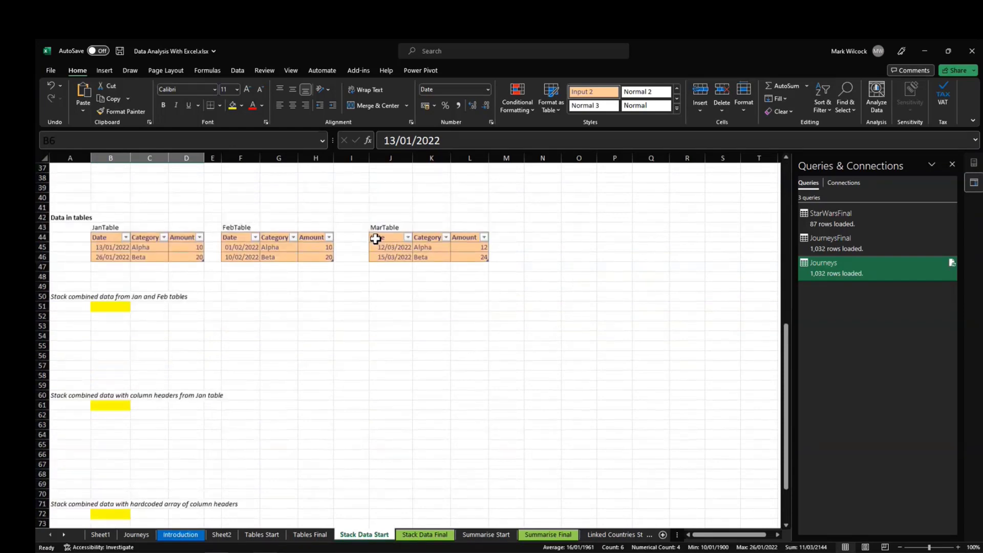
pyautogui.click(180, 249)
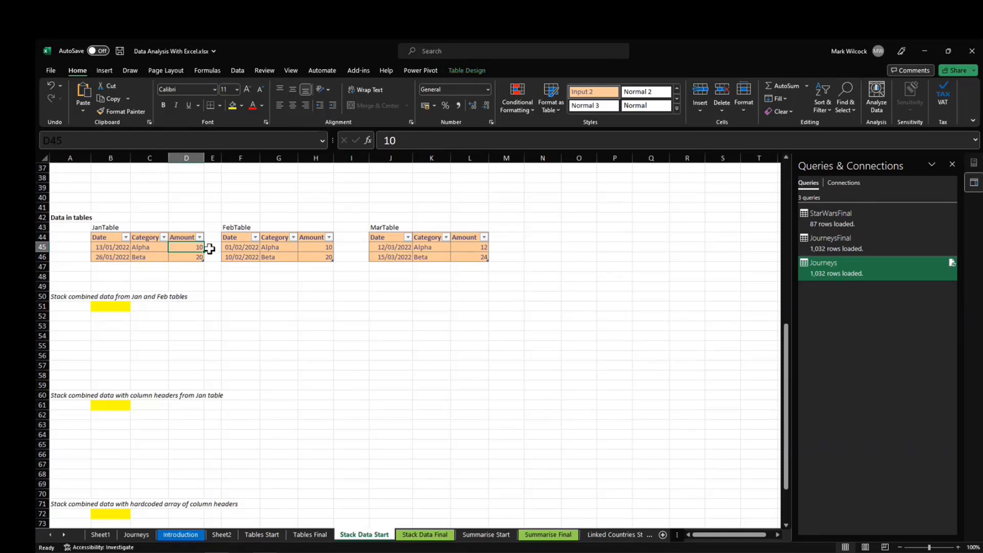
pyautogui.click(481, 72)
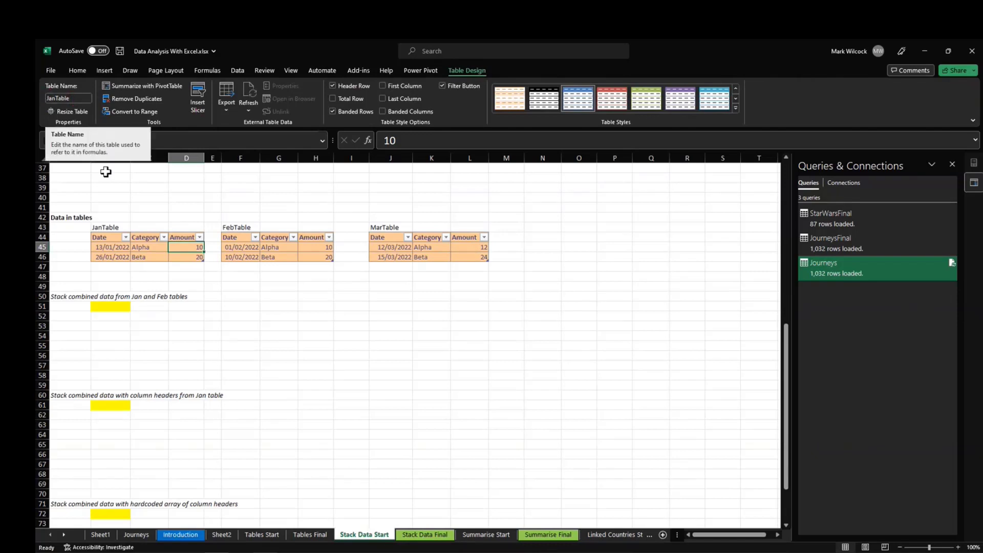
pyautogui.click(279, 255)
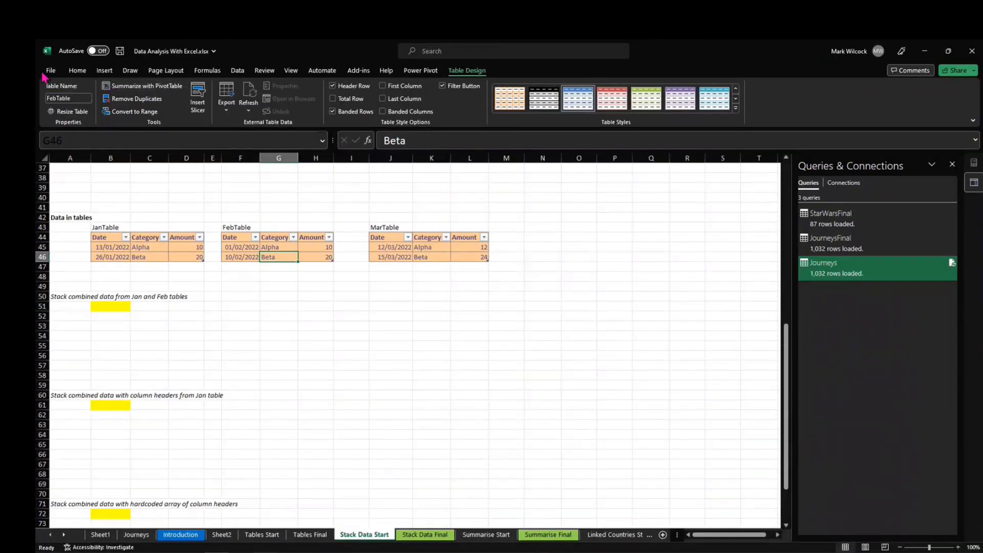
pyautogui.click(399, 249)
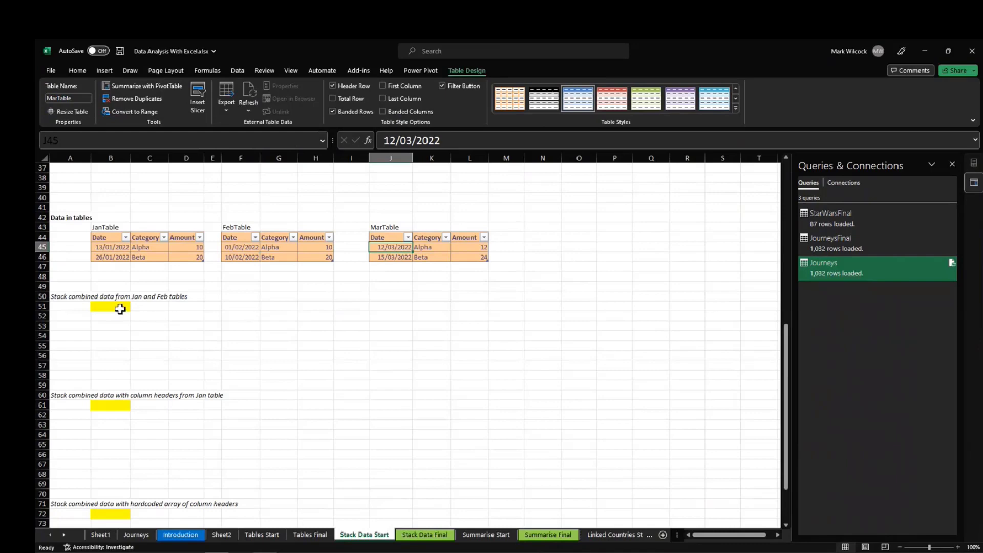
# Stack the Jan, Feb and Mar tables vertically from B52 with the formula =VSTACK(JanTable, FebTable, MarTable)
pyautogui.click(119, 307)
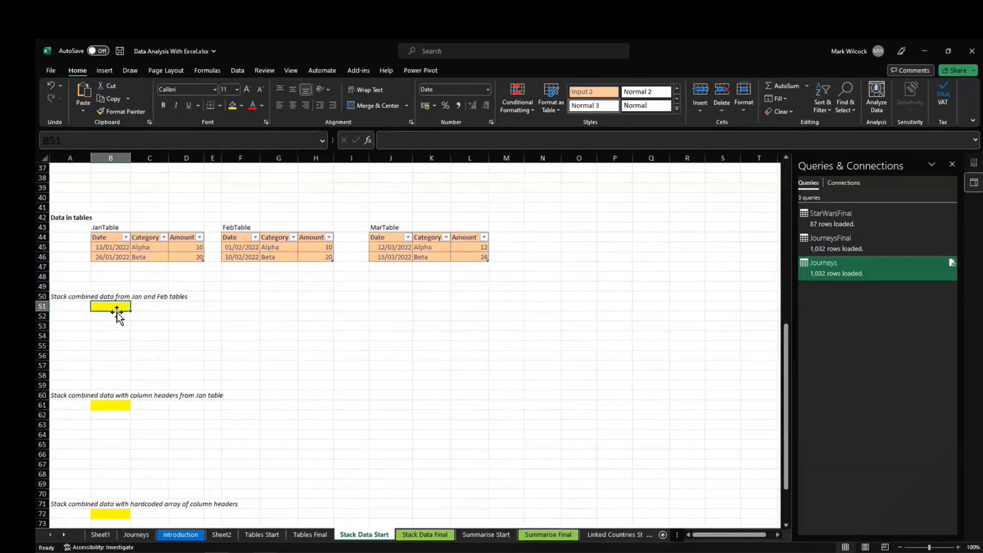
pyautogui.click(113, 318)
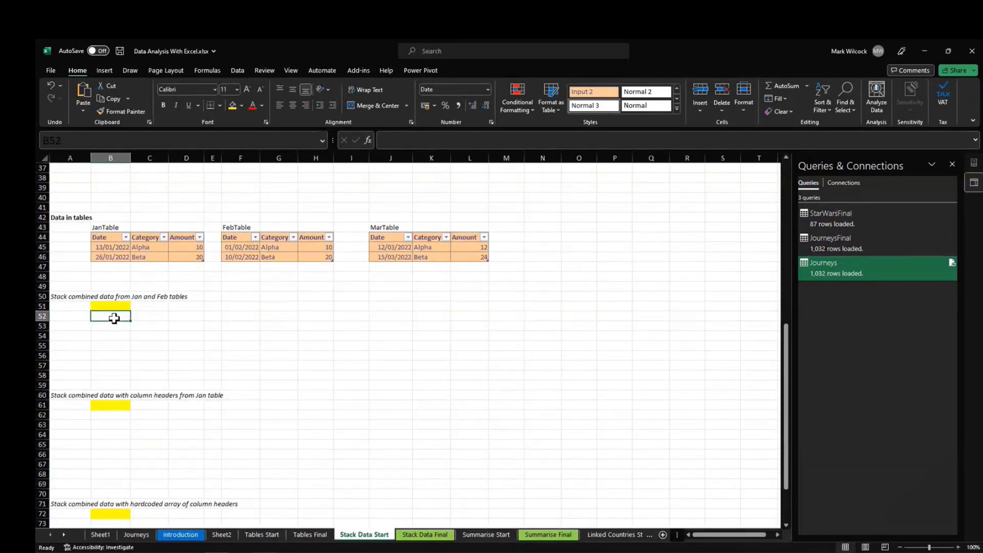
pyautogui.write('=')
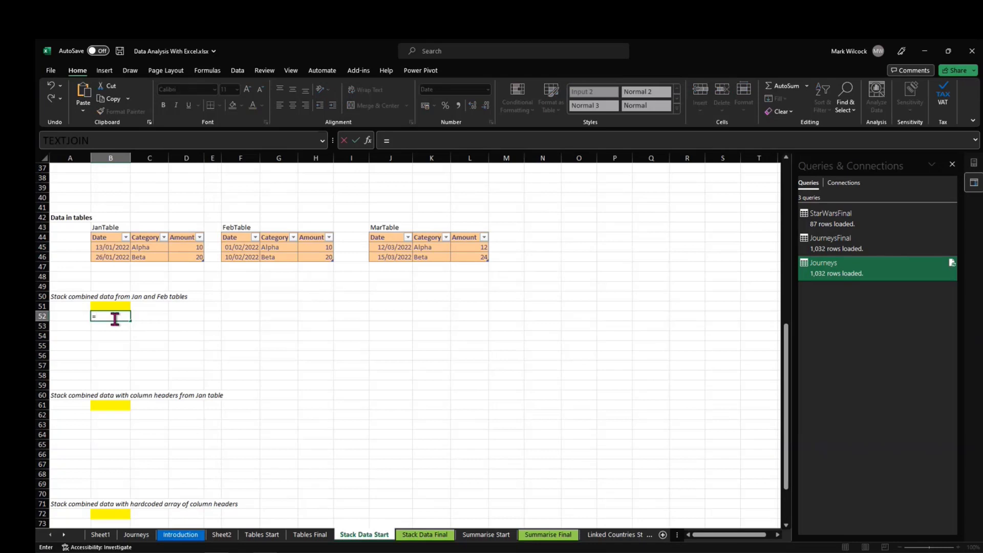
pyautogui.write('vsta')
pyautogui.press('Tab')
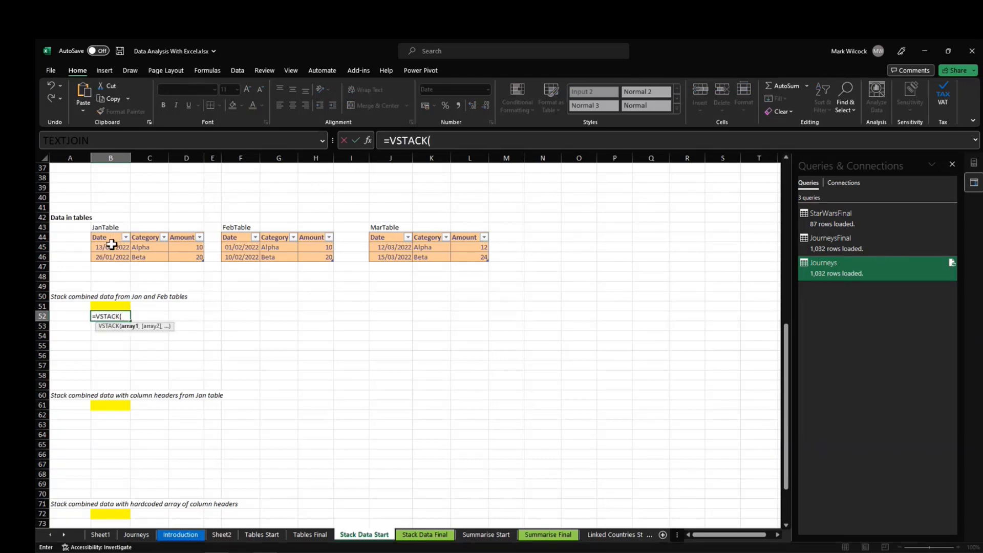
pyautogui.moveTo(112, 245); pyautogui.dragTo(190, 258)
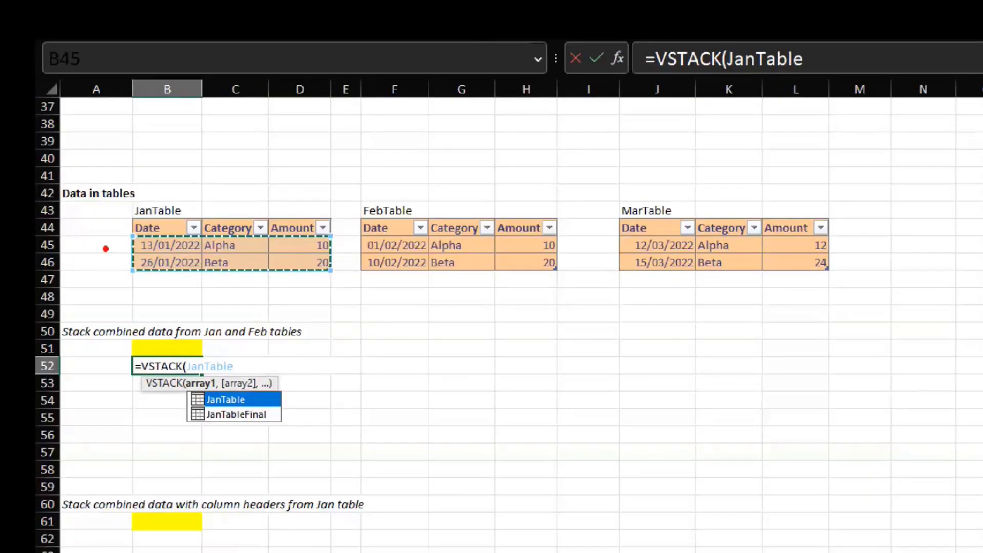
pyautogui.moveTo(179, 347)
pyautogui.mouseDown()
pyautogui.moveTo(179, 379)
pyautogui.moveTo(229, 389)
pyautogui.moveTo(259, 358)
pyautogui.moveTo(171, 353)
pyautogui.mouseUp()
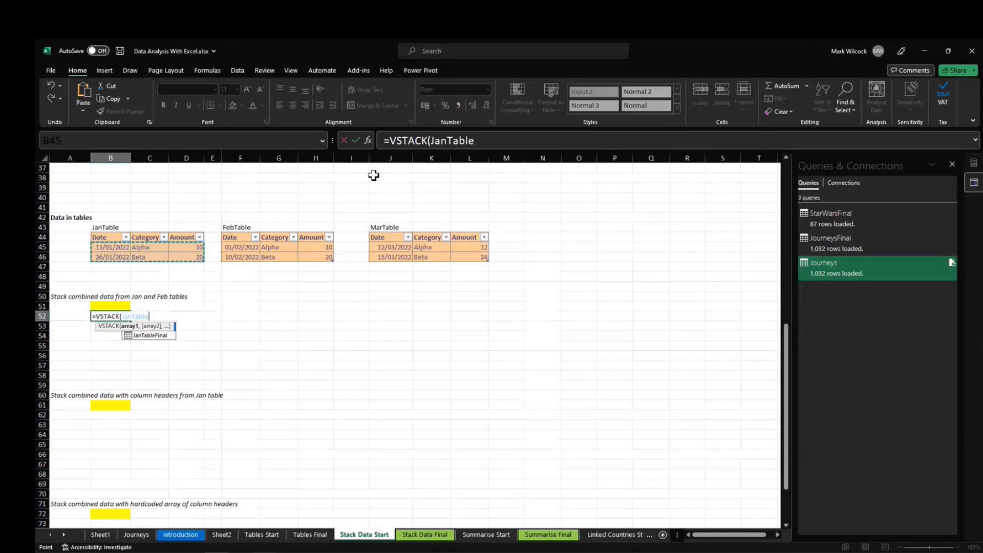
pyautogui.click(482, 141)
pyautogui.write(',')
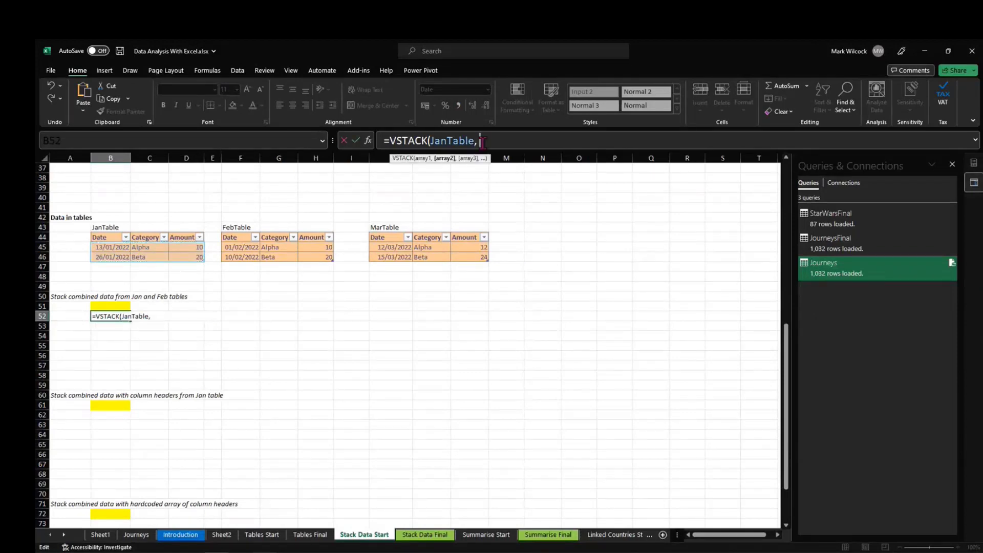
pyautogui.write(' Feb')
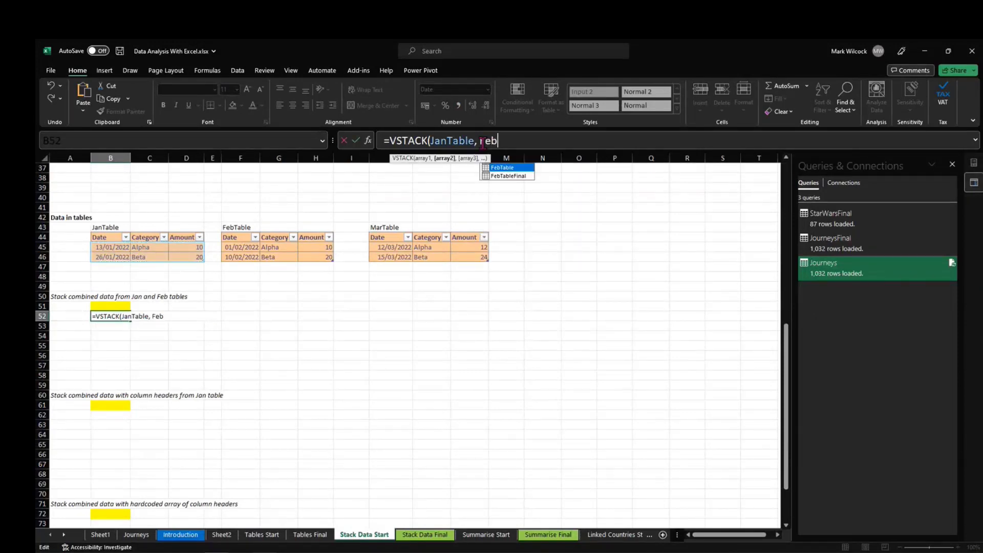
pyautogui.press('Tab')
pyautogui.write(', mar')
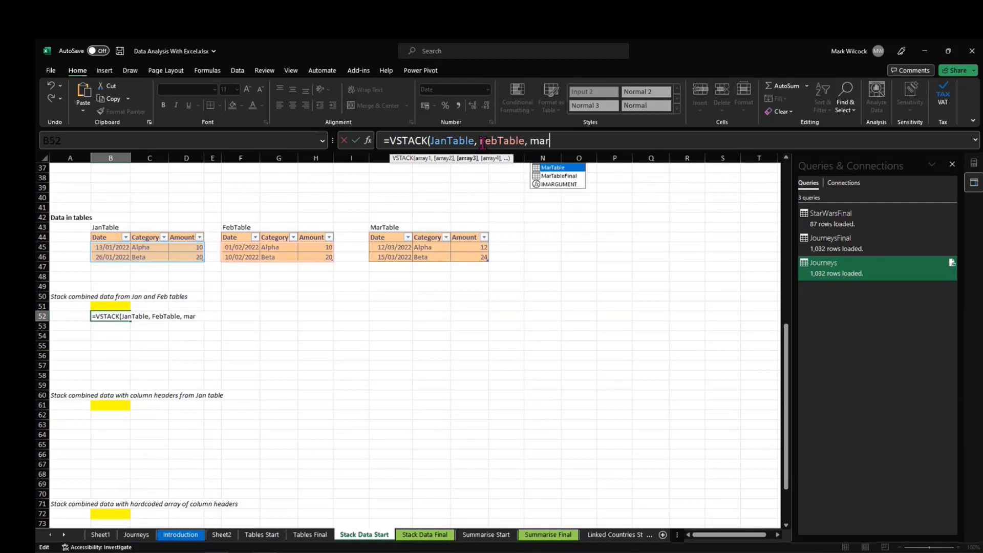
pyautogui.press('Tab')
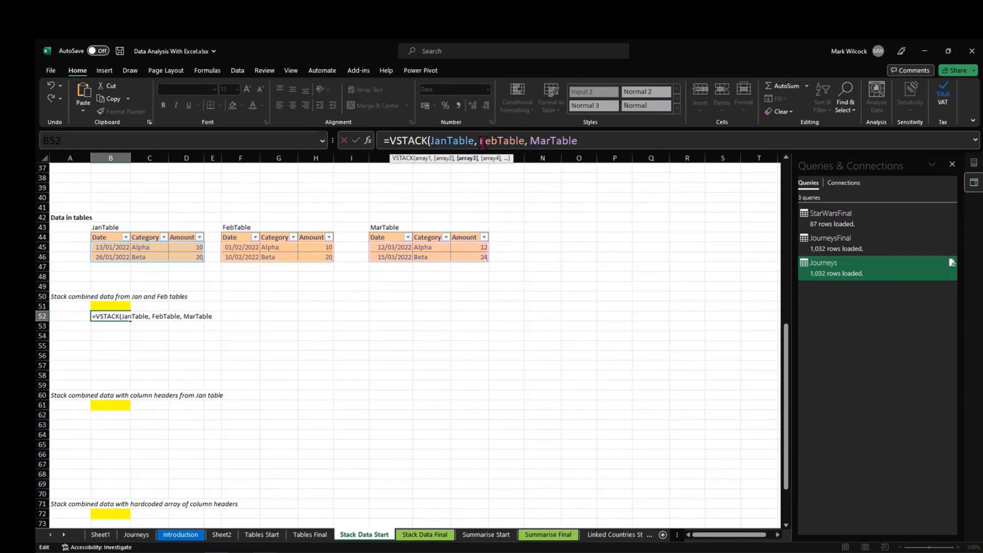
pyautogui.write(')')
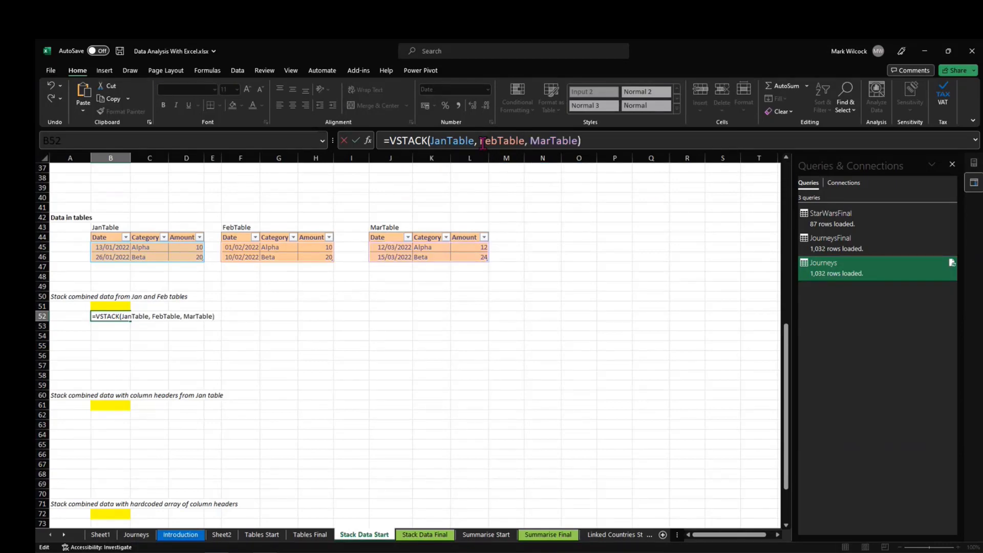
pyautogui.press('Return')
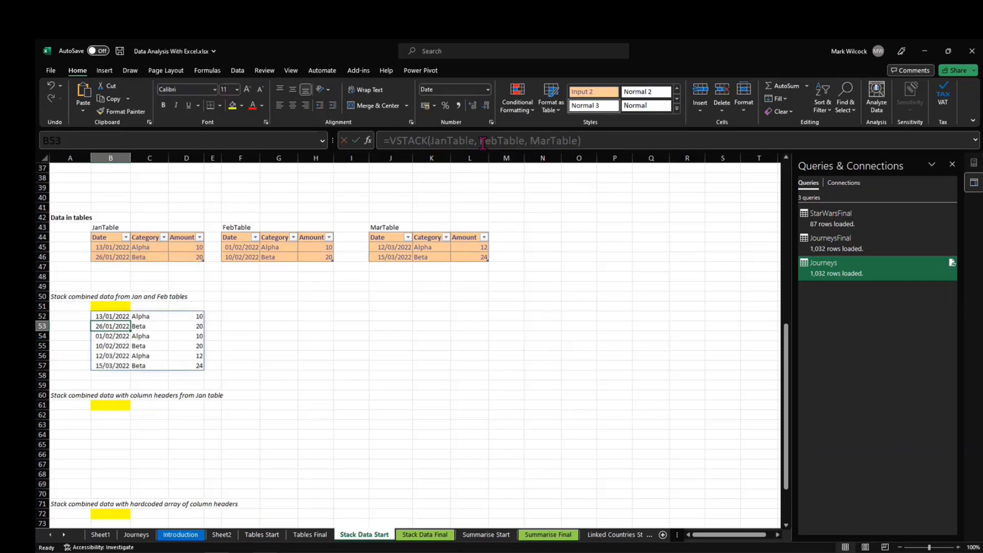
pyautogui.click(123, 317)
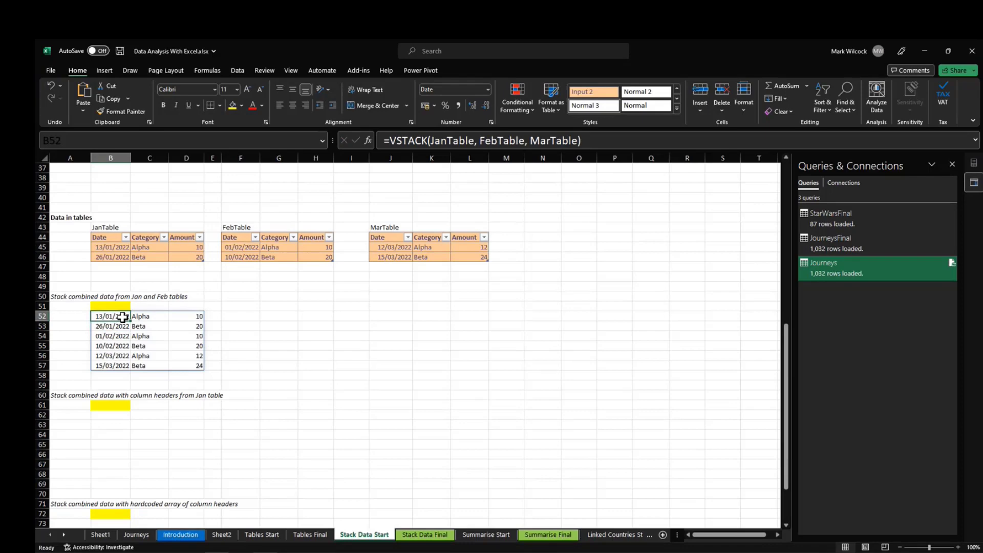
# Copy the Date, Category and Amount headers of JanTable and paste them as values into B51:D51
pyautogui.moveTo(106, 238); pyautogui.dragTo(171, 238)
pyautogui.hotkey('ctrl', 'c')
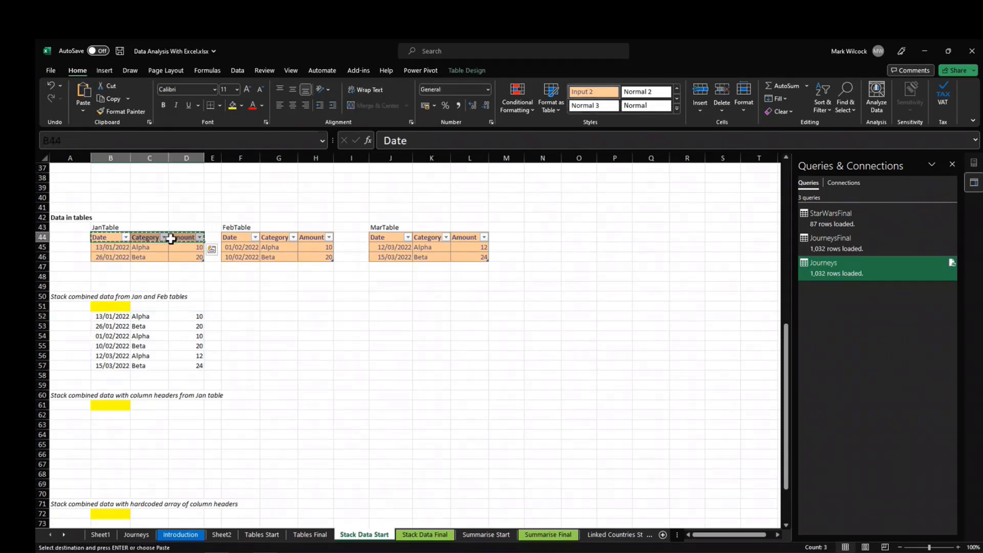
pyautogui.rightClick(98, 308)
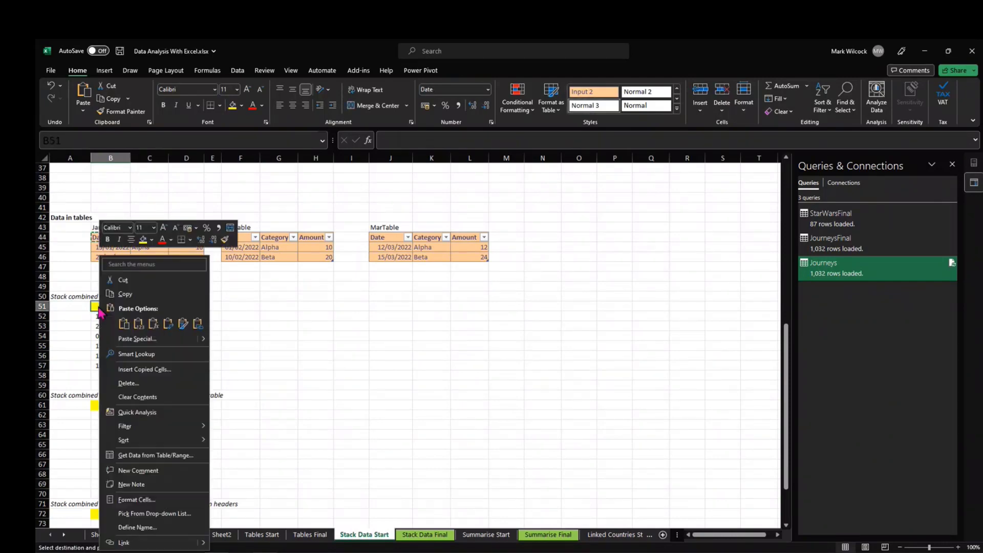
pyautogui.click(138, 323)
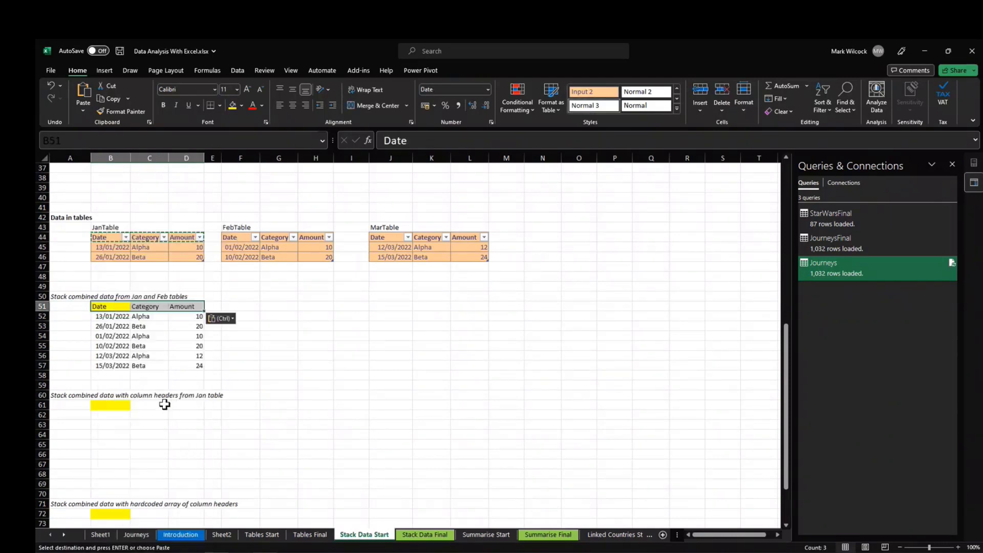
# Stack the three tables from B61 including JanTable's headers with the formula =VSTACK(JanTable[#All], FebTable, MarTable)
pyautogui.click(104, 405)
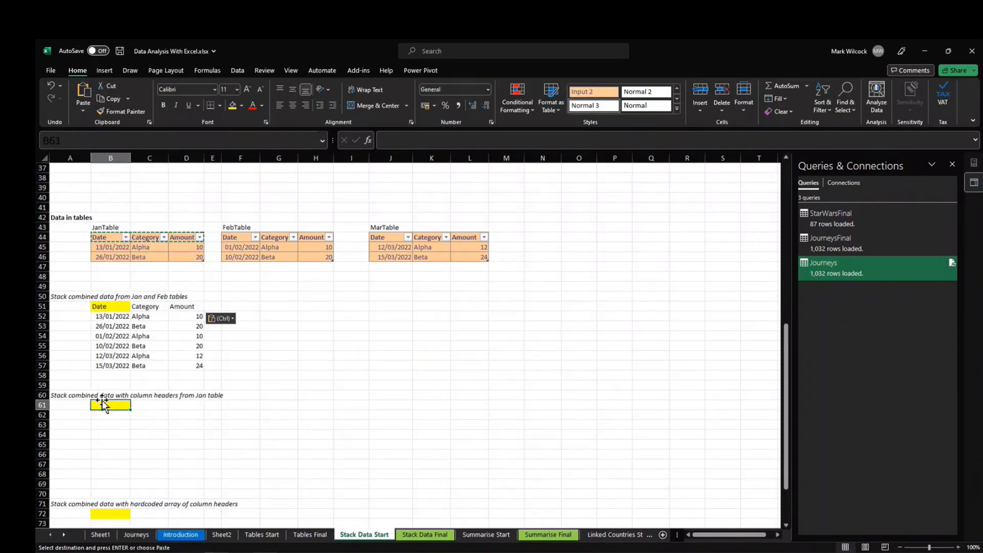
pyautogui.write('=vsta')
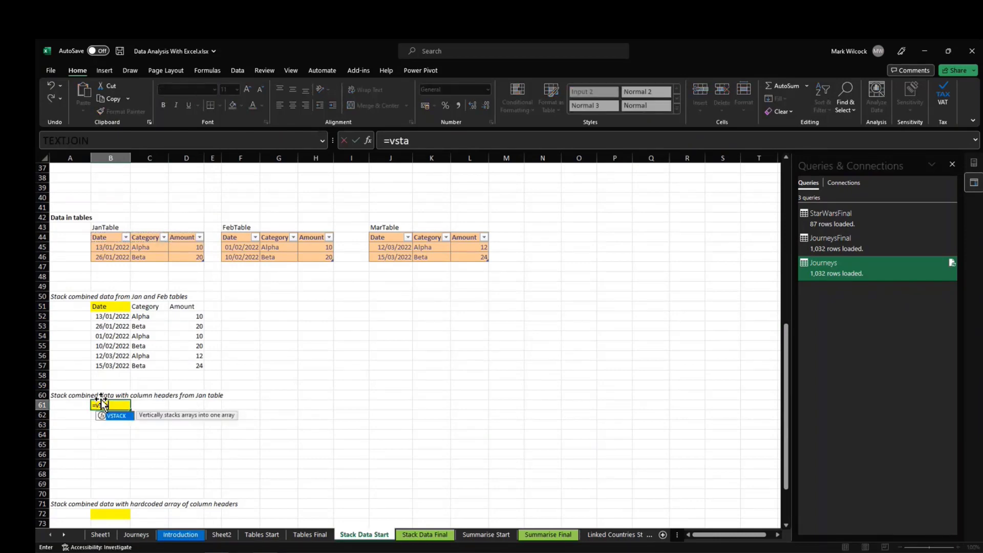
pyautogui.press('Tab')
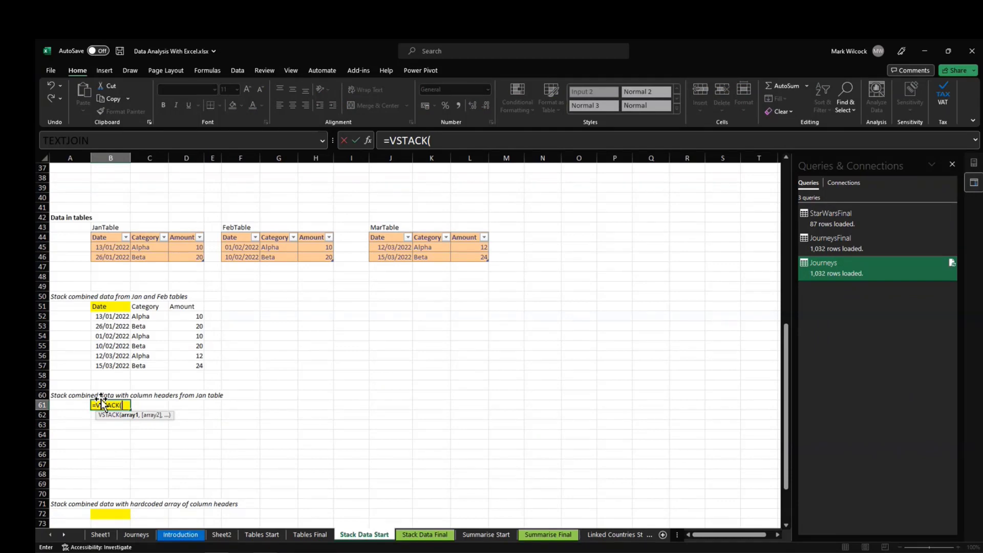
pyautogui.moveTo(114, 237); pyautogui.dragTo(181, 257)
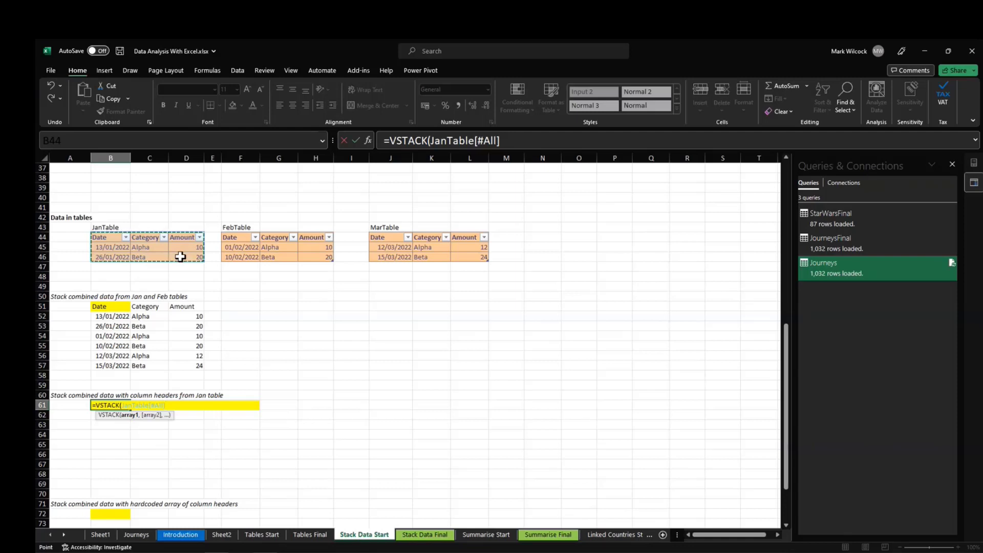
pyautogui.click(516, 140)
pyautogui.write(',')
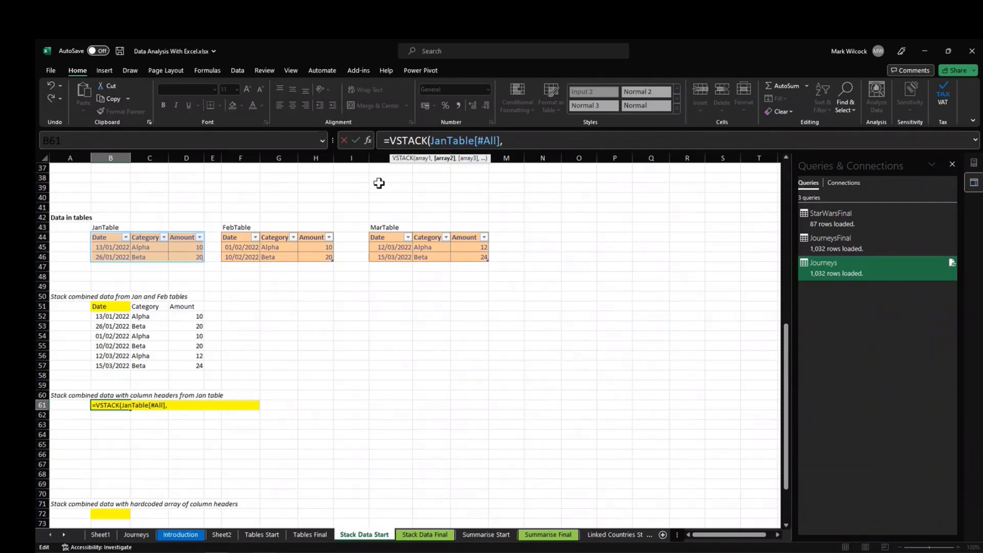
pyautogui.write(' FebTable')
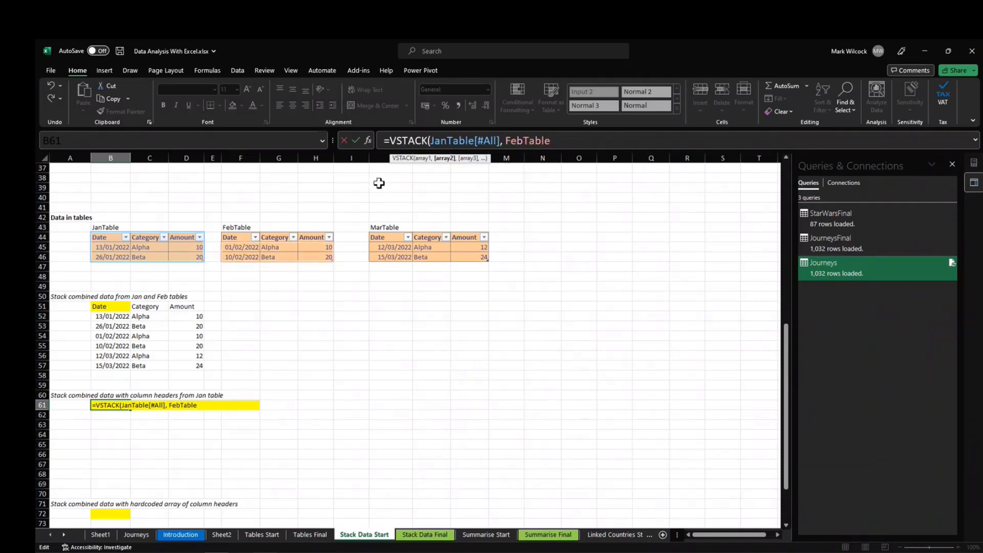
pyautogui.write(', ma')
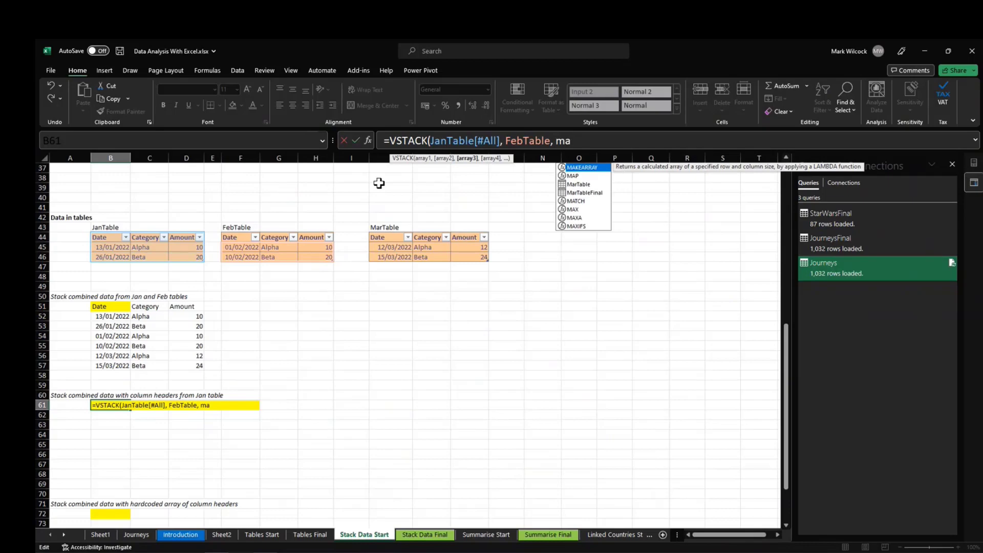
pyautogui.press('Down')
pyautogui.press('Down')
pyautogui.press('Tab')
pyautogui.press('Return')
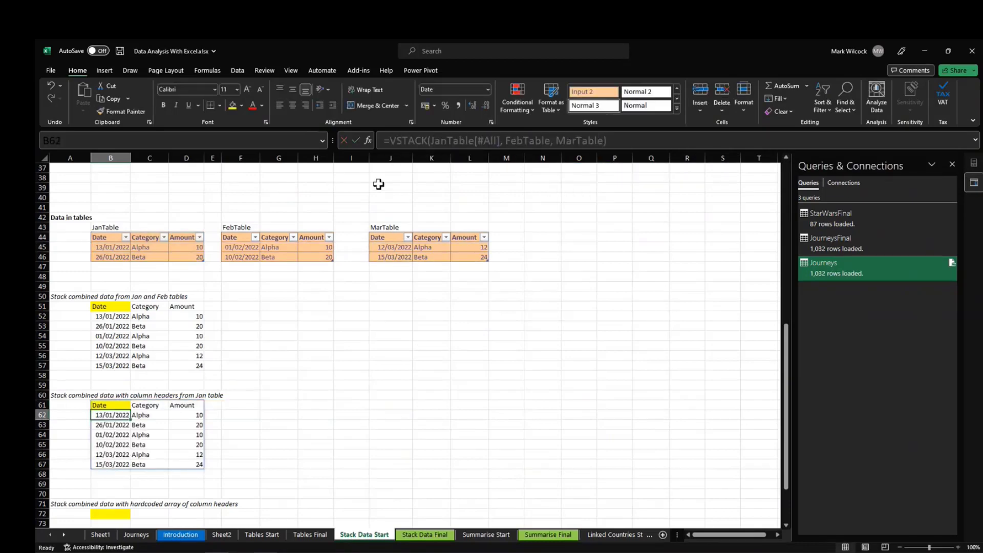
# Inspect the formula in B61 and its spilled cells, and return to the HSTACK example near row 1
pyautogui.click(105, 404)
pyautogui.click(163, 436)
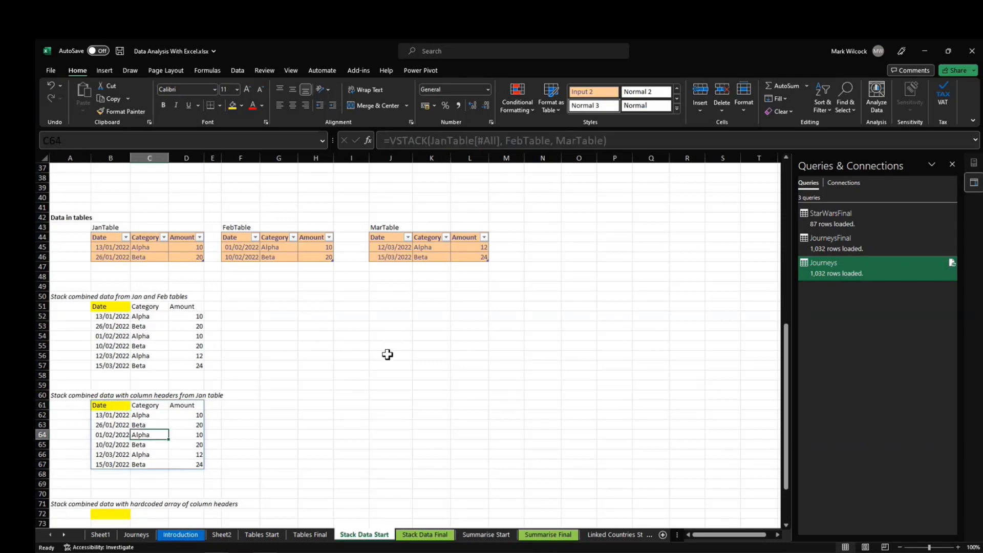
pyautogui.click(240, 394)
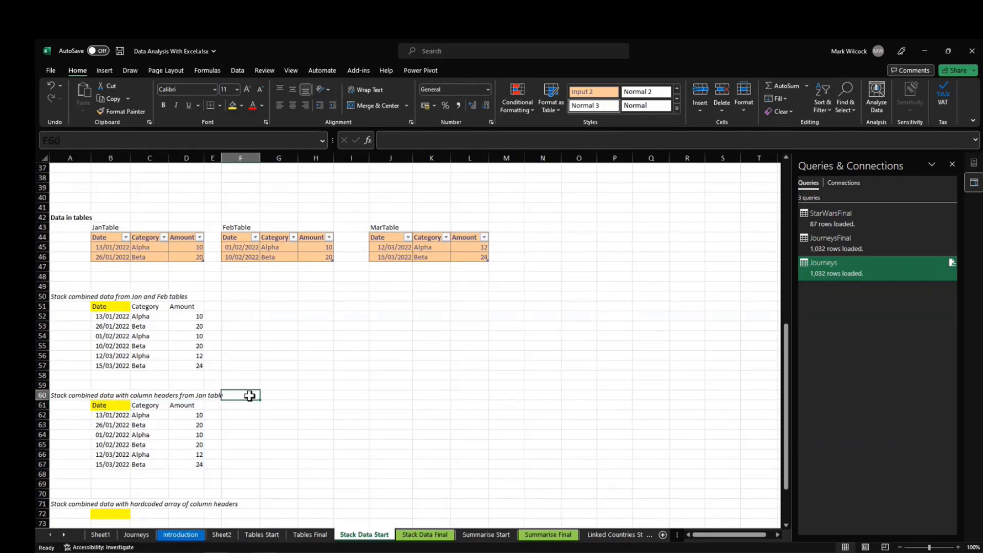
pyautogui.scroll(12, 268, 393)
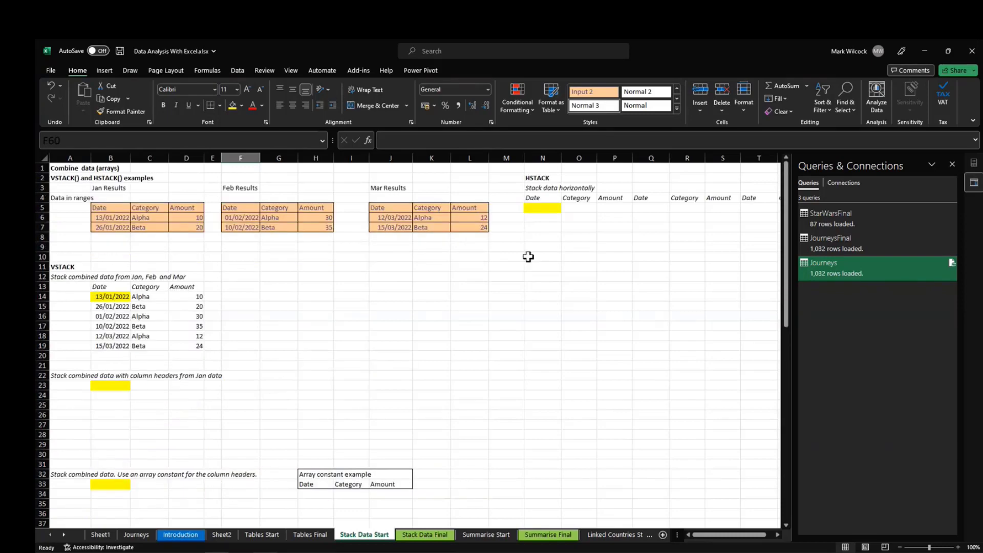
# Stack the Jan, Feb and Mar ranges B6:D7, F6:H7 and J6:L7 horizontally in cell N5 with an HSTACK formula
pyautogui.click(952, 163)
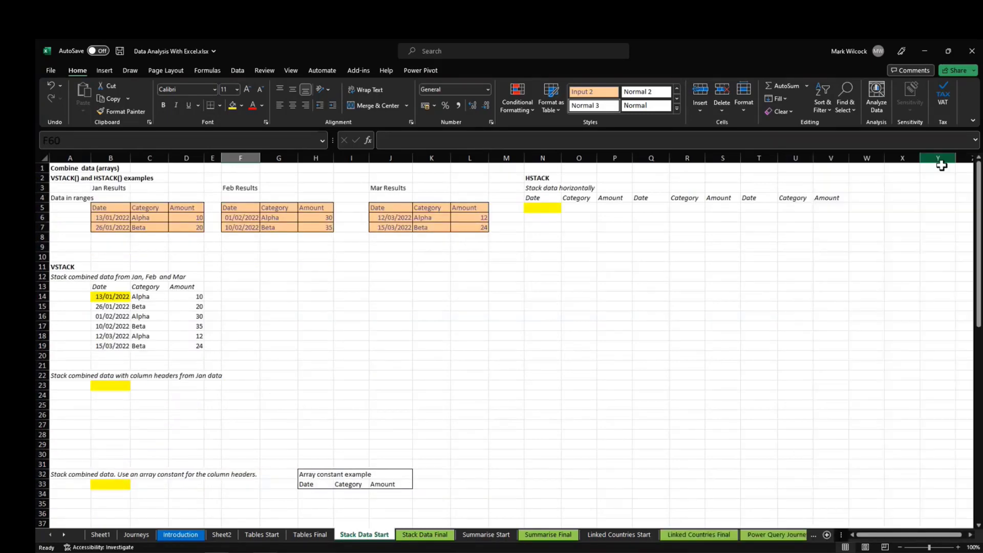
pyautogui.click(535, 209)
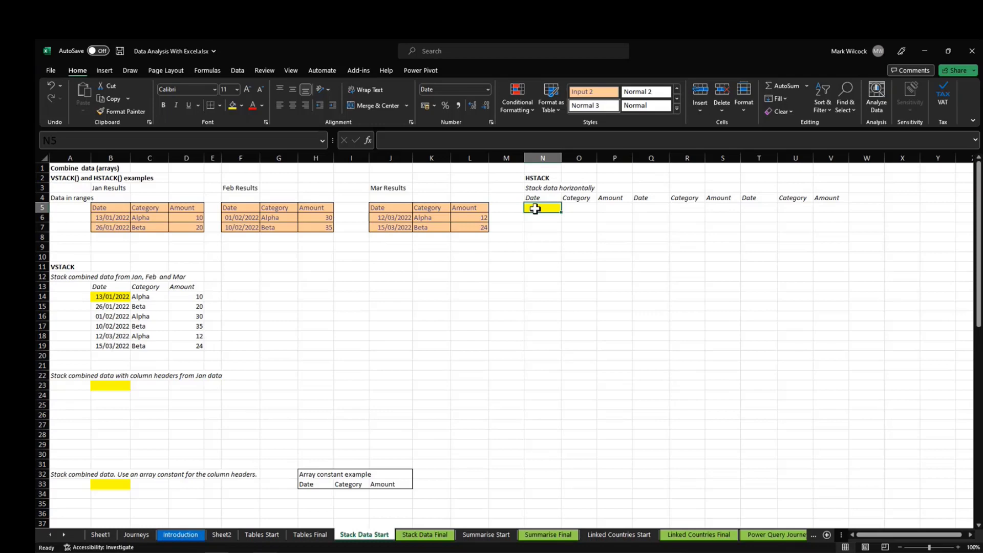
pyautogui.write('=hstack')
pyautogui.press('Tab')
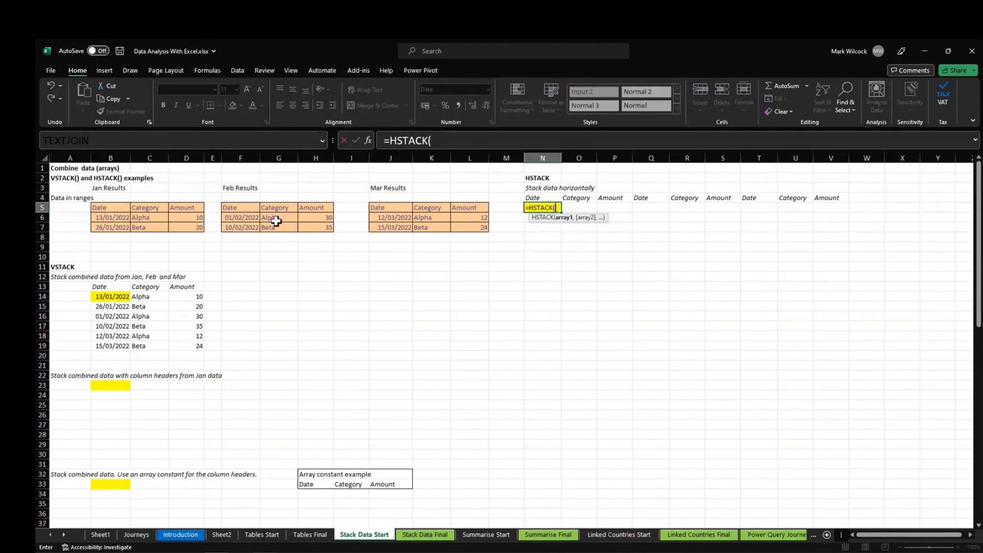
pyautogui.moveTo(112, 220); pyautogui.dragTo(184, 235)
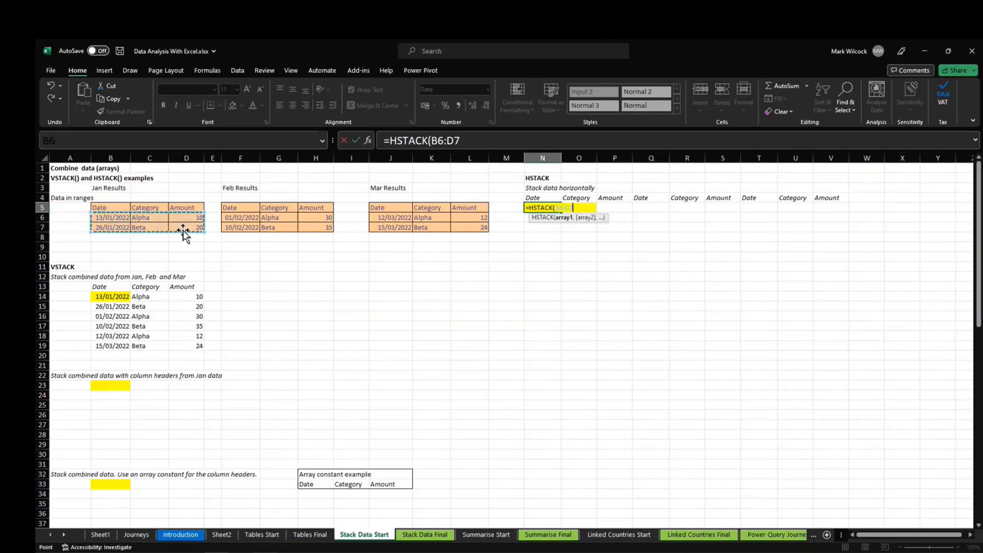
pyautogui.write(',')
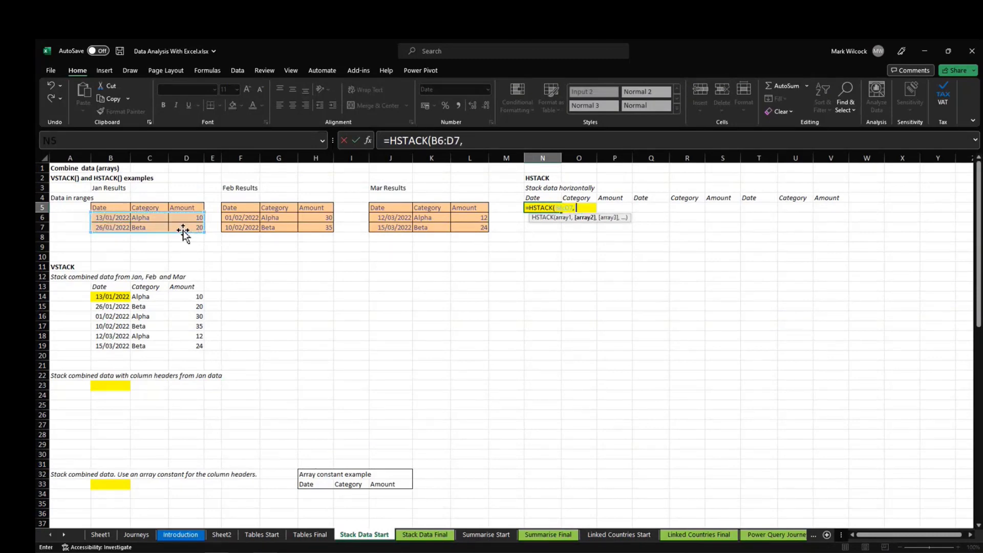
pyautogui.moveTo(237, 217); pyautogui.dragTo(310, 224)
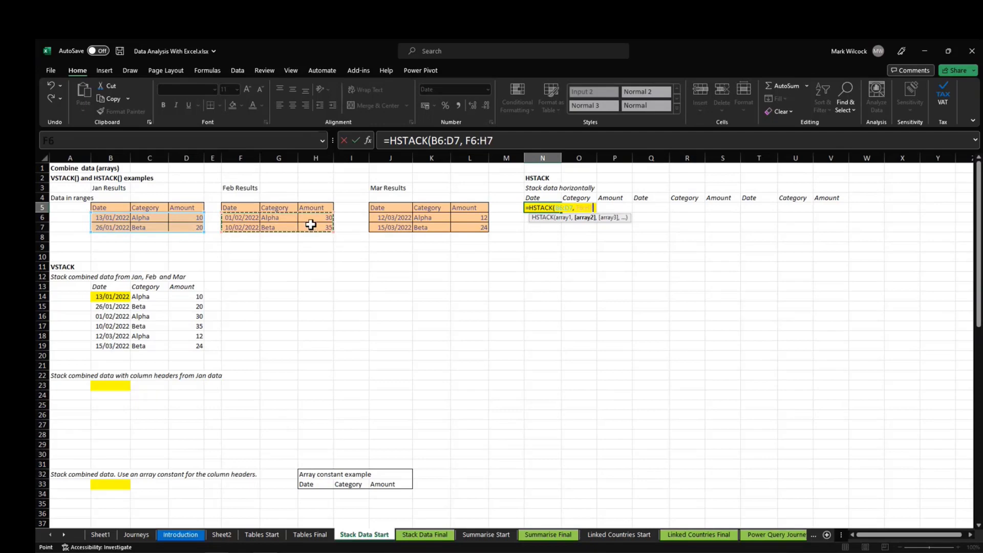
pyautogui.write(',')
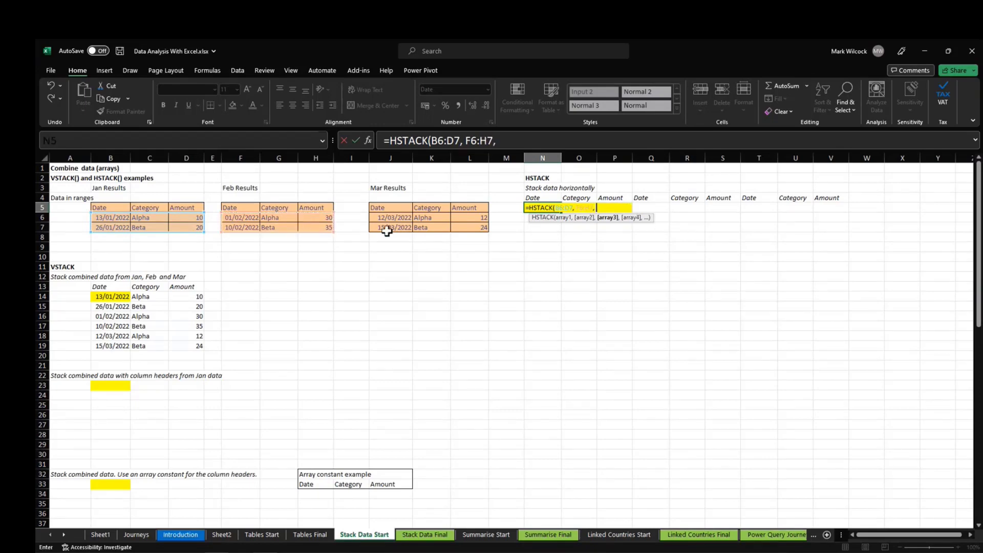
pyautogui.moveTo(390, 217); pyautogui.dragTo(466, 227)
pyautogui.write(')')
pyautogui.press('Return')
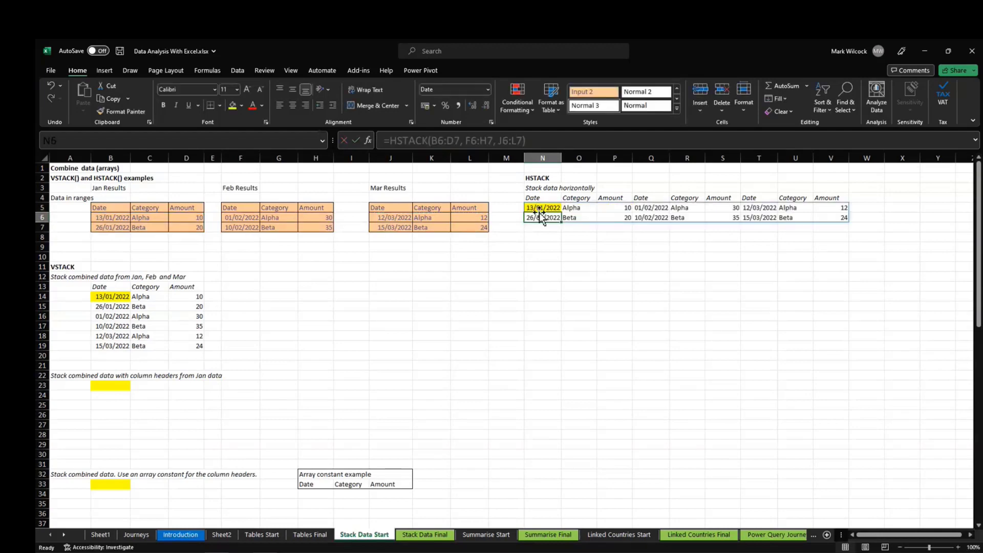
pyautogui.click(760, 242)
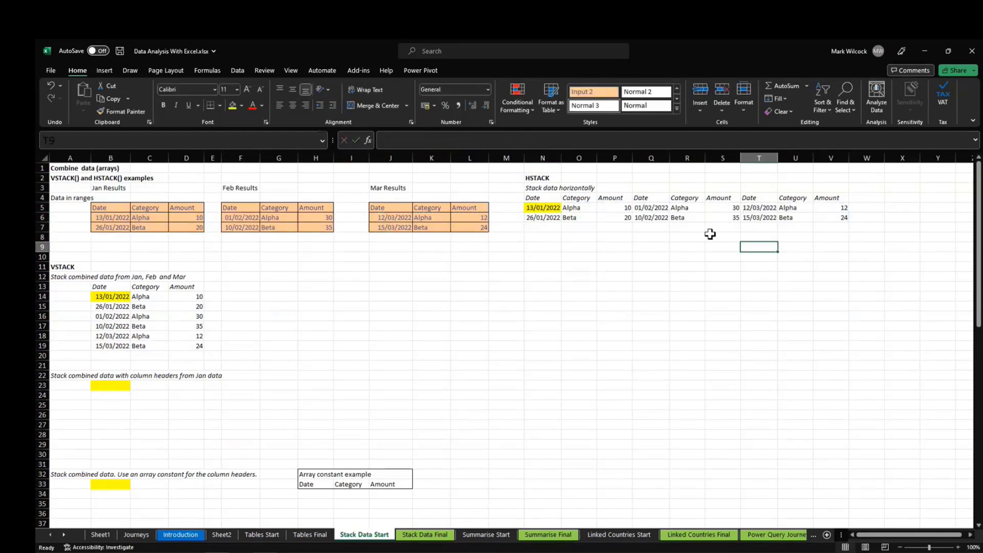
pyautogui.click(581, 207)
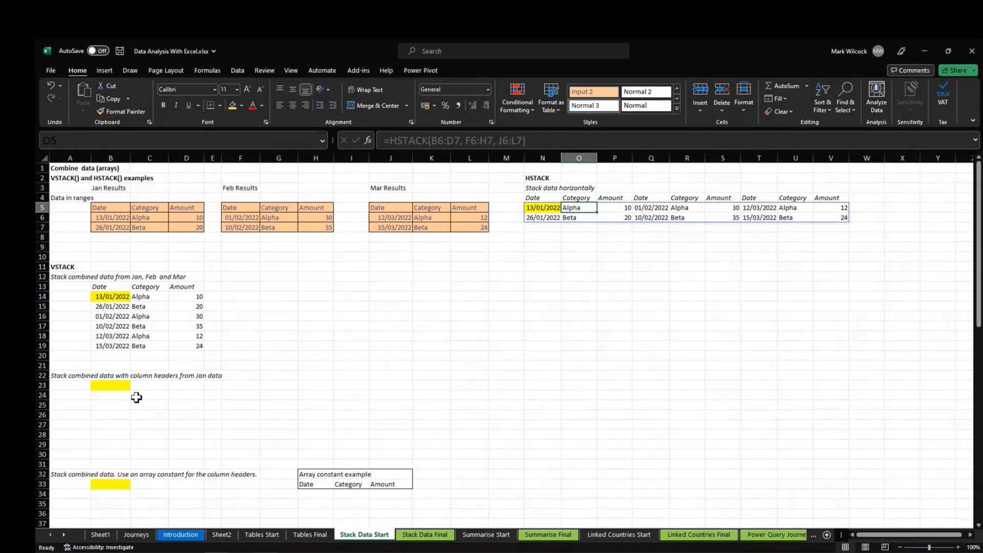
# Examine the VSTACK examples for ranges and tables on the Stack Data Start and Stack Data Final sheets
pyautogui.scroll(-11, 136, 397)
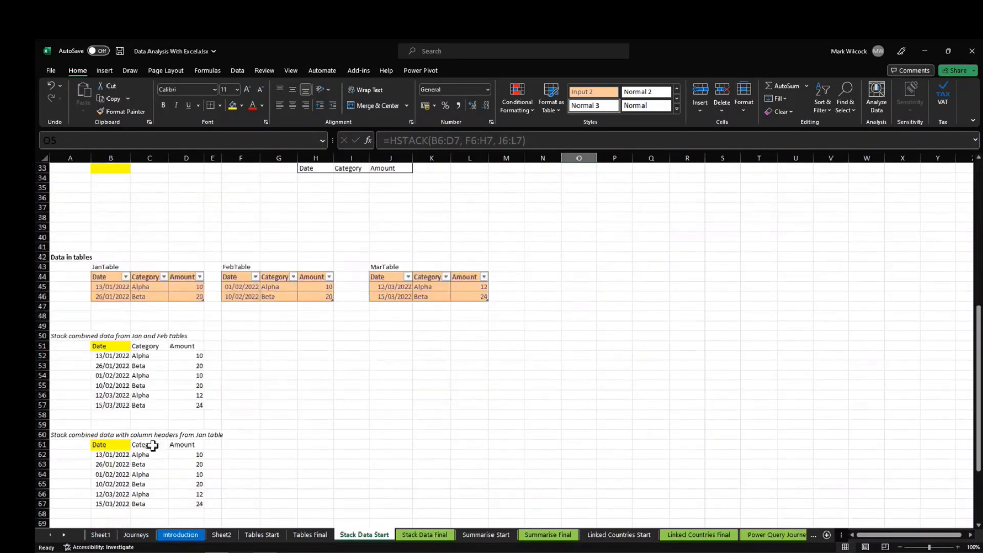
pyautogui.click(149, 447)
pyautogui.scroll(-3, 229, 438)
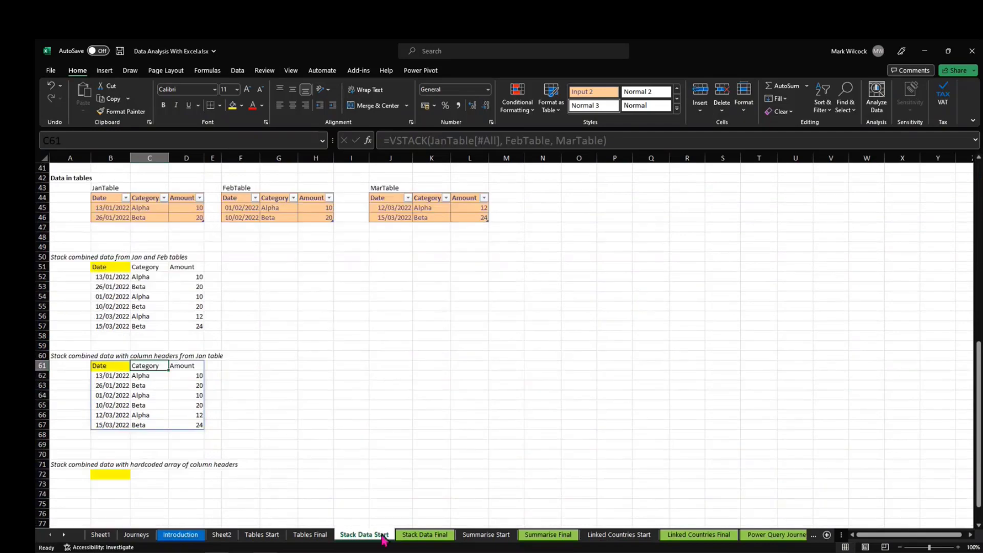
pyautogui.click(416, 535)
pyautogui.scroll(-3, 267, 407)
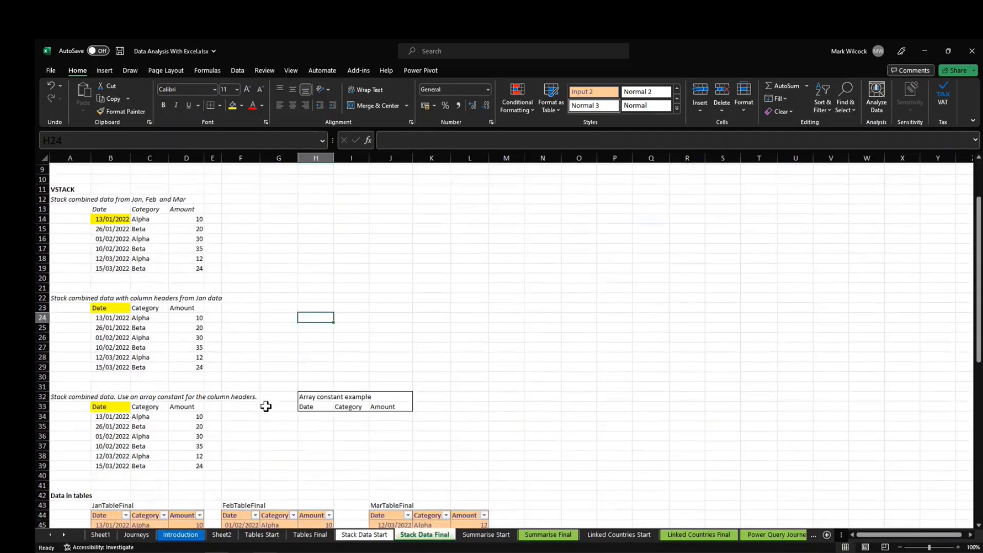
pyautogui.click(166, 422)
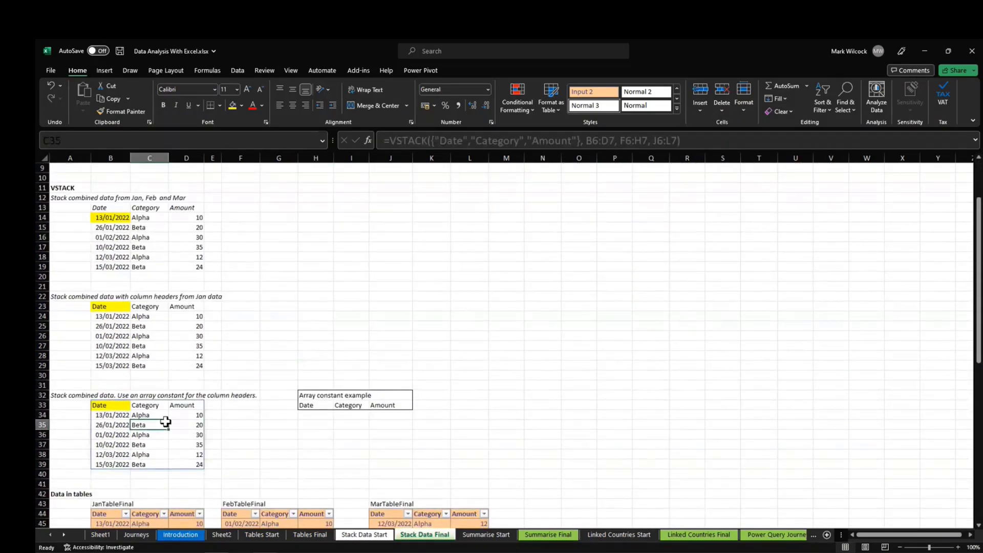
pyautogui.scroll(-8, 342, 425)
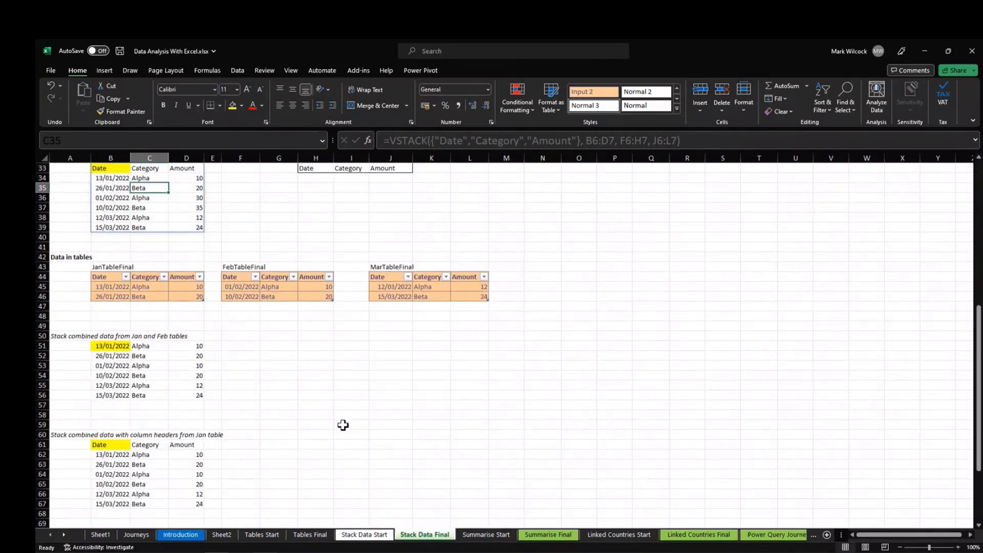
pyautogui.click(362, 535)
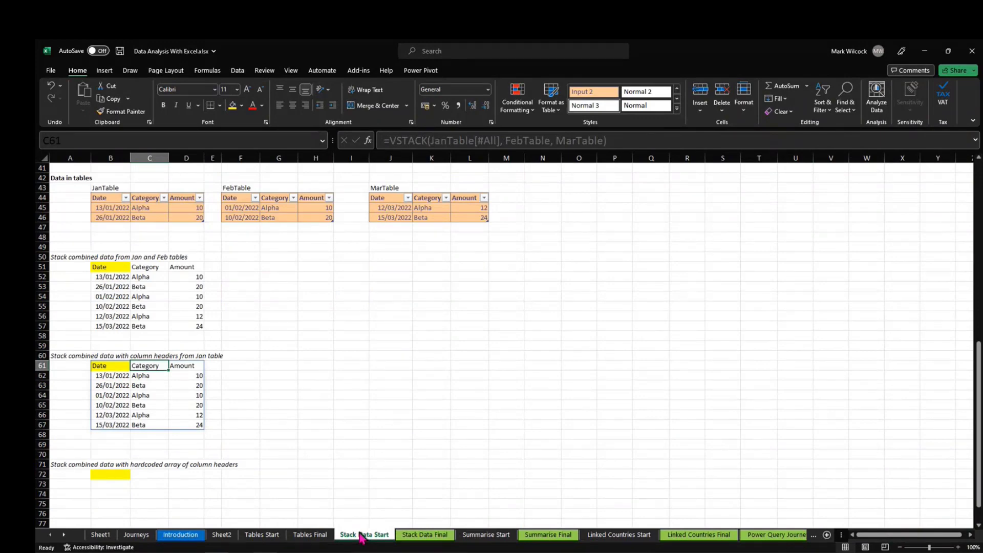
# On the Summarise Start sheet, refresh the hospital capacity PivotTable and add the Name field to its rows
pyautogui.click(477, 535)
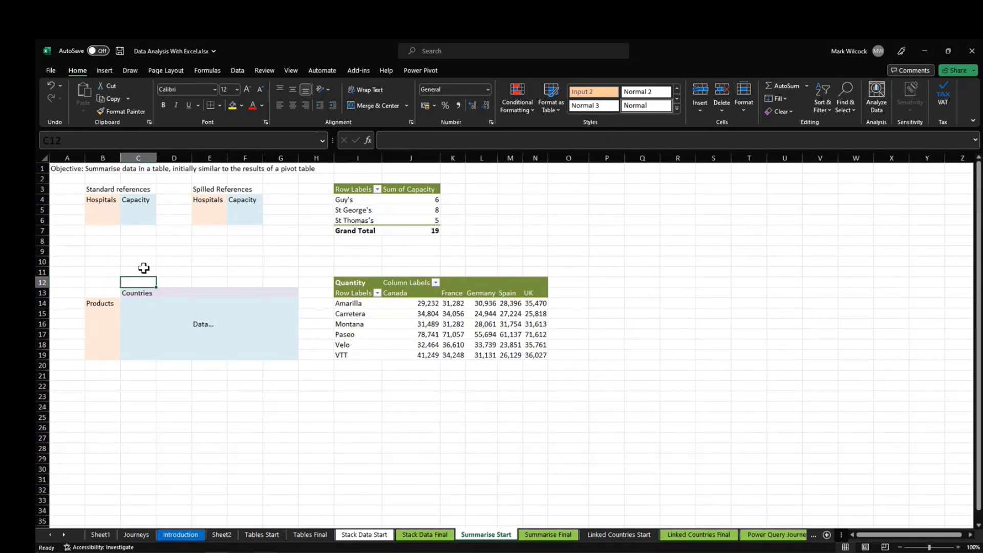
pyautogui.click(112, 199)
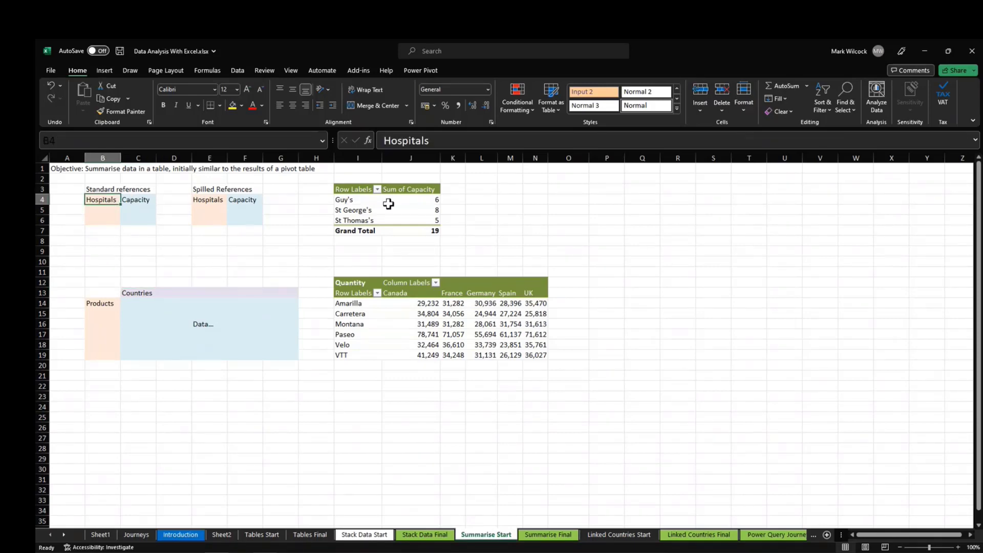
pyautogui.rightClick(429, 205)
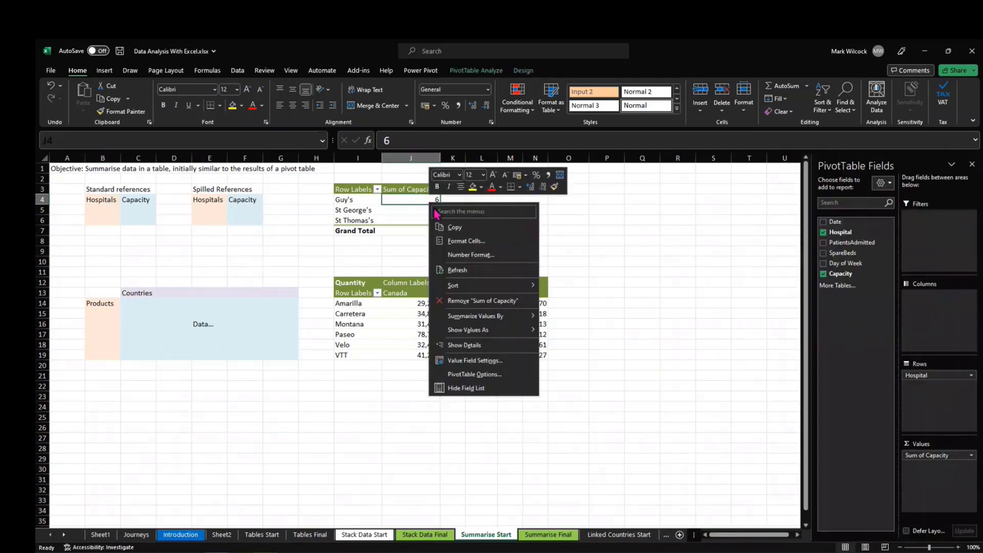
pyautogui.click(457, 269)
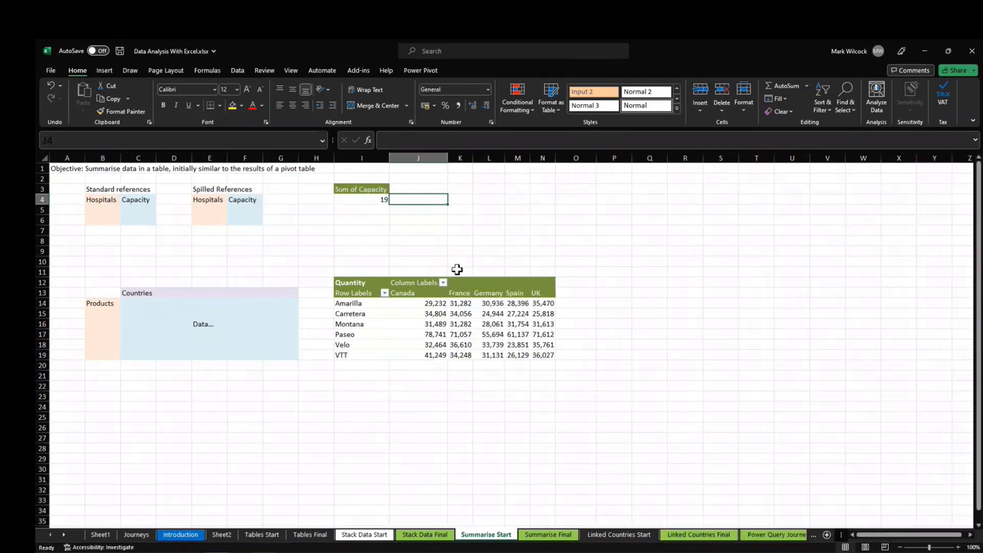
pyautogui.click(376, 200)
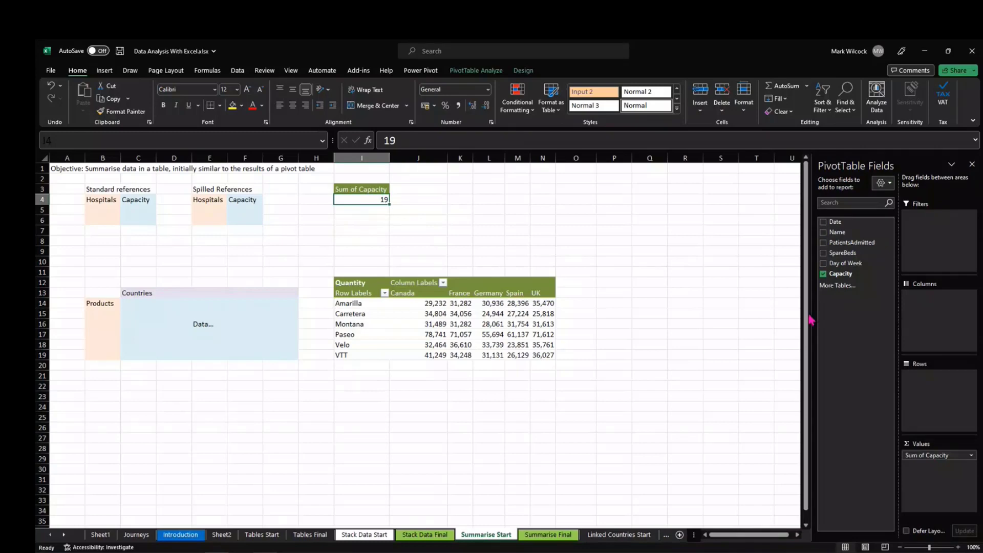
pyautogui.moveTo(837, 231); pyautogui.dragTo(935, 401)
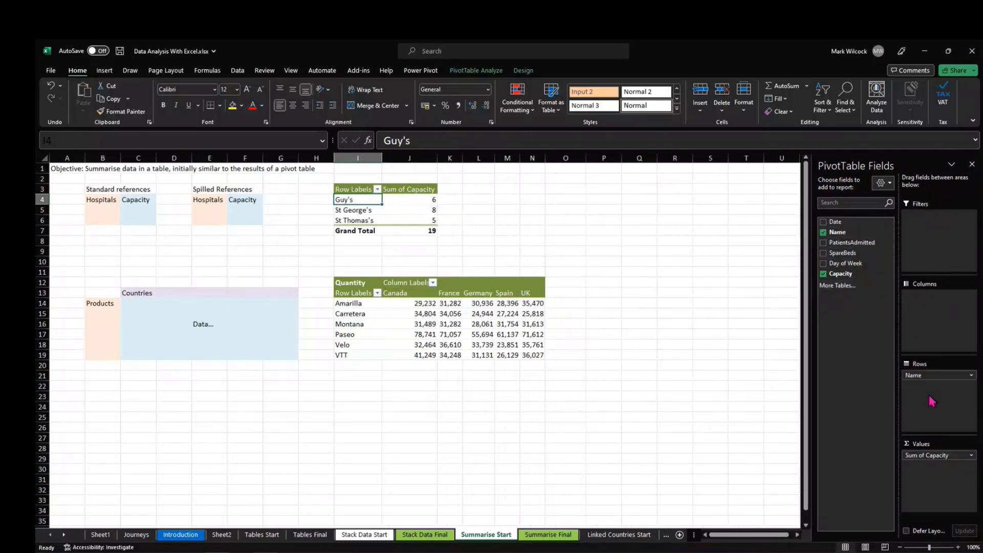
pyautogui.click(377, 211)
pyautogui.click(410, 211)
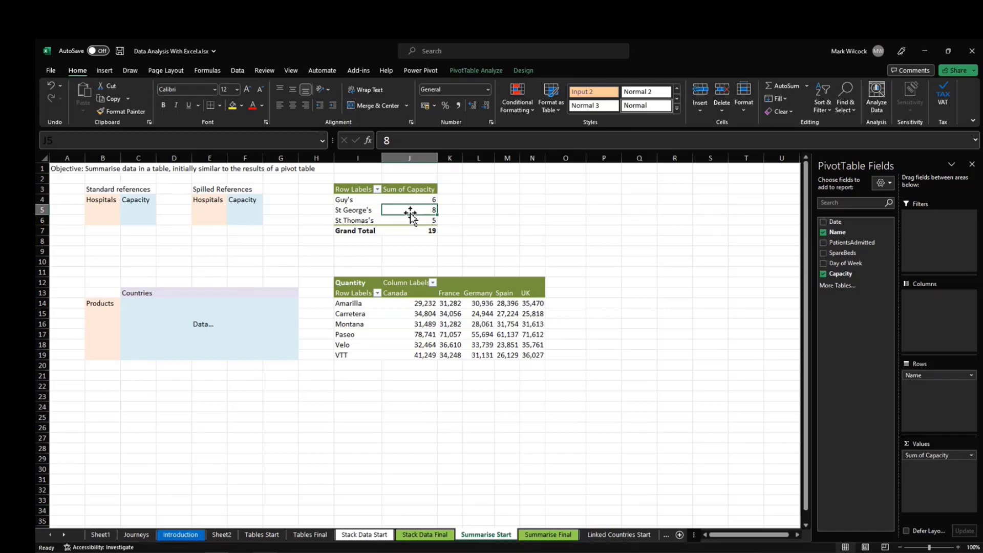
pyautogui.moveTo(412, 199); pyautogui.dragTo(414, 226)
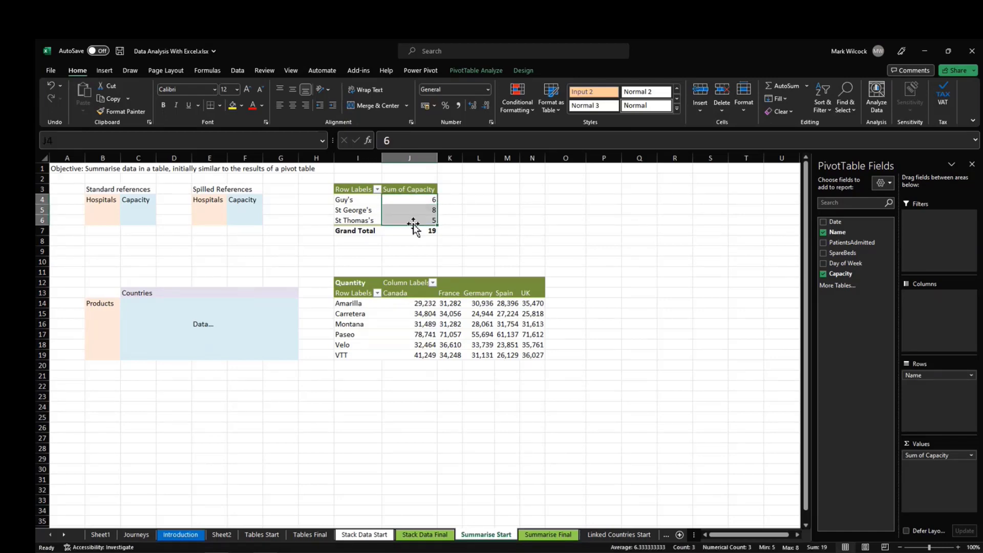
# Begin a SUMIFS formula in cell B4 with Hospital[Capacity] as the sum range
pyautogui.click(109, 201)
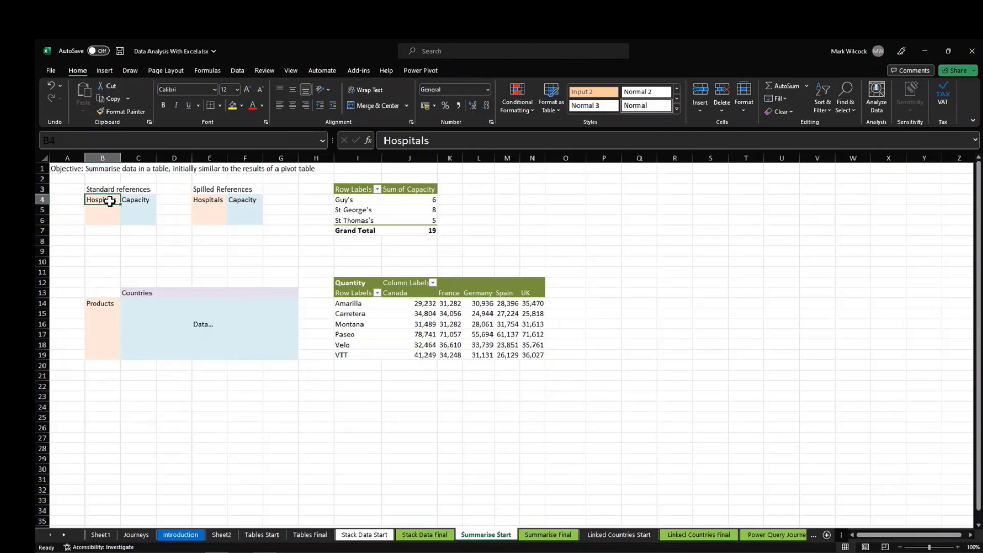
pyautogui.write('=sumifs')
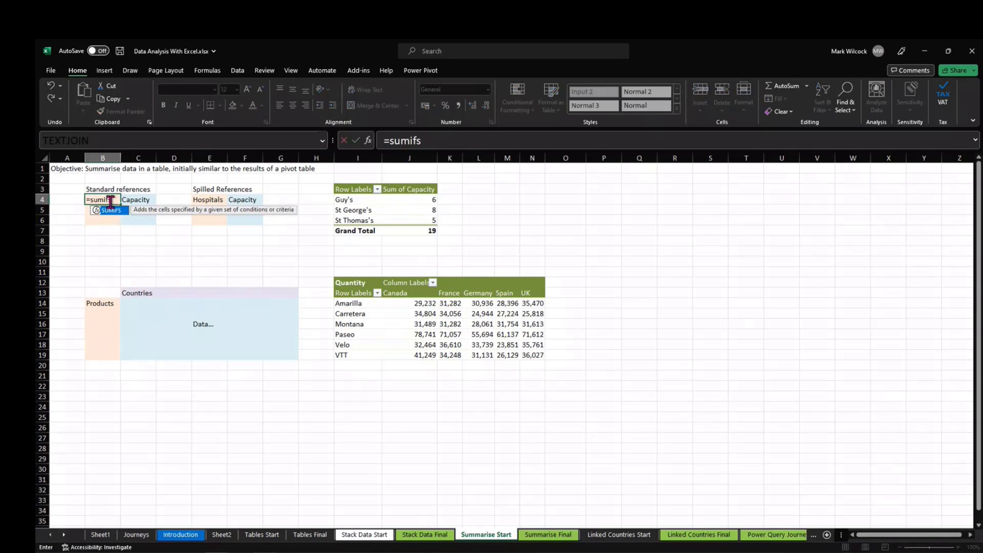
pyautogui.press('Tab')
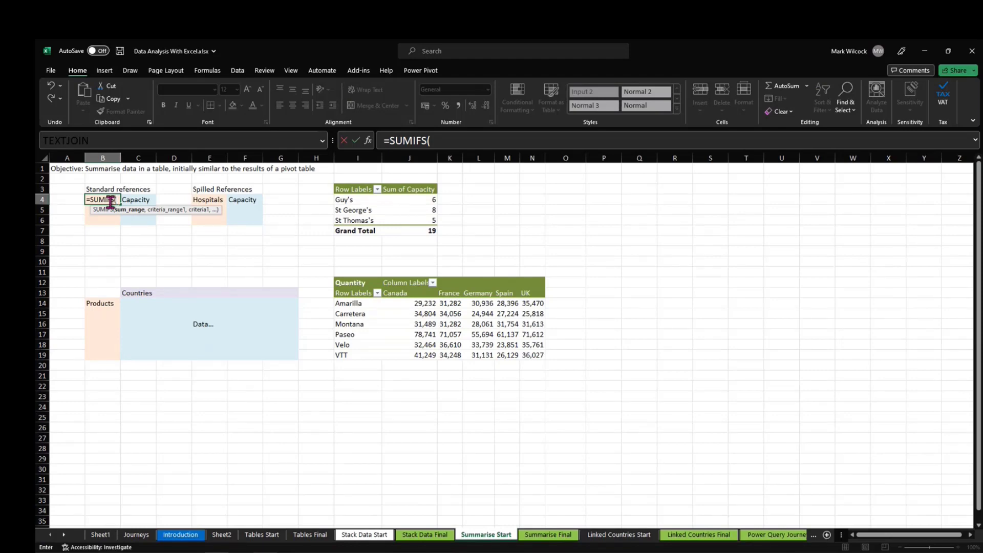
pyautogui.write('hos')
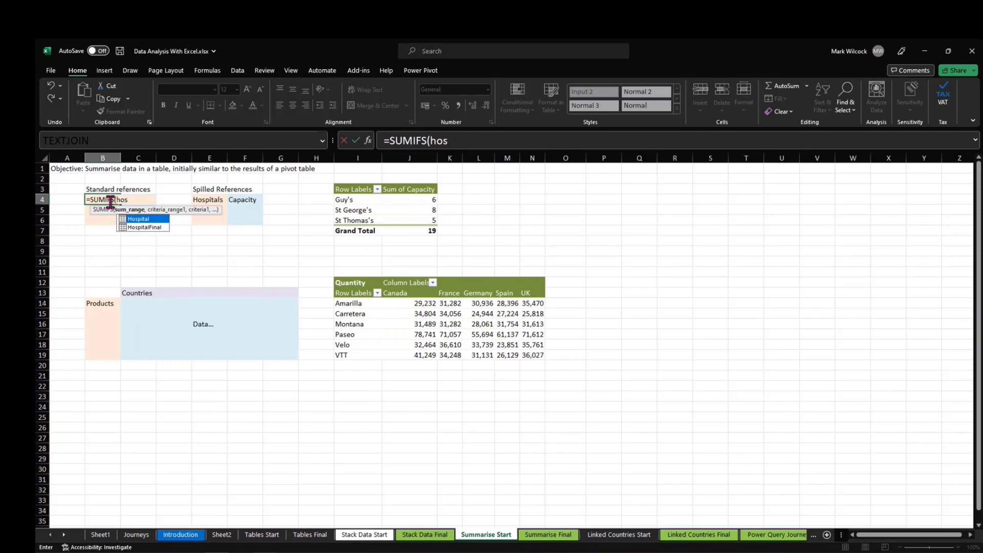
pyautogui.press('Tab')
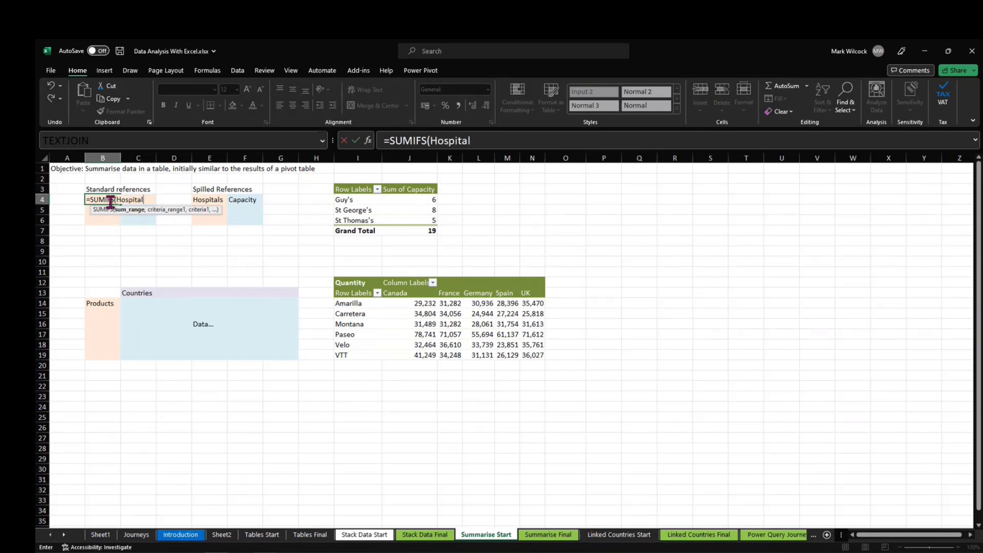
pyautogui.write('[')
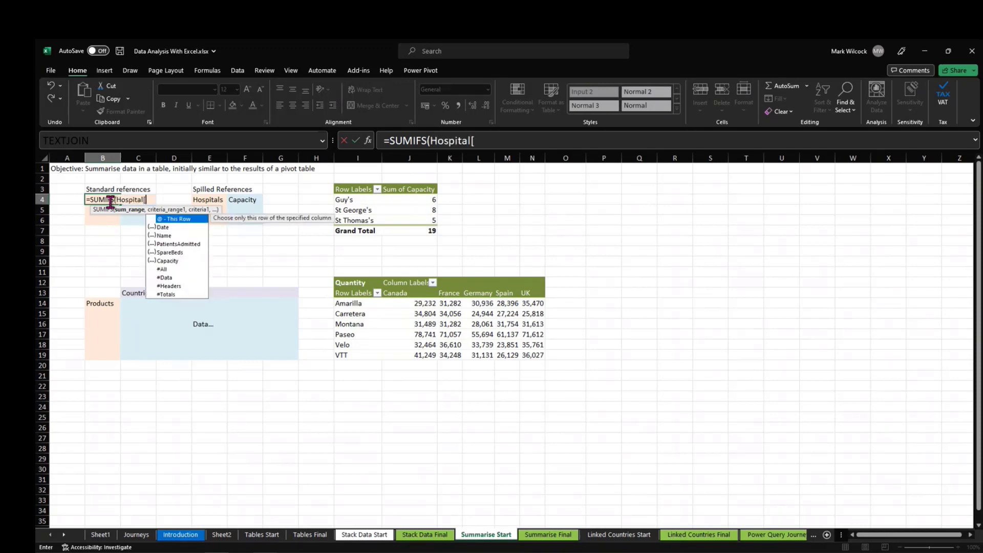
pyautogui.doubleClick(168, 260)
pyautogui.write('], ')
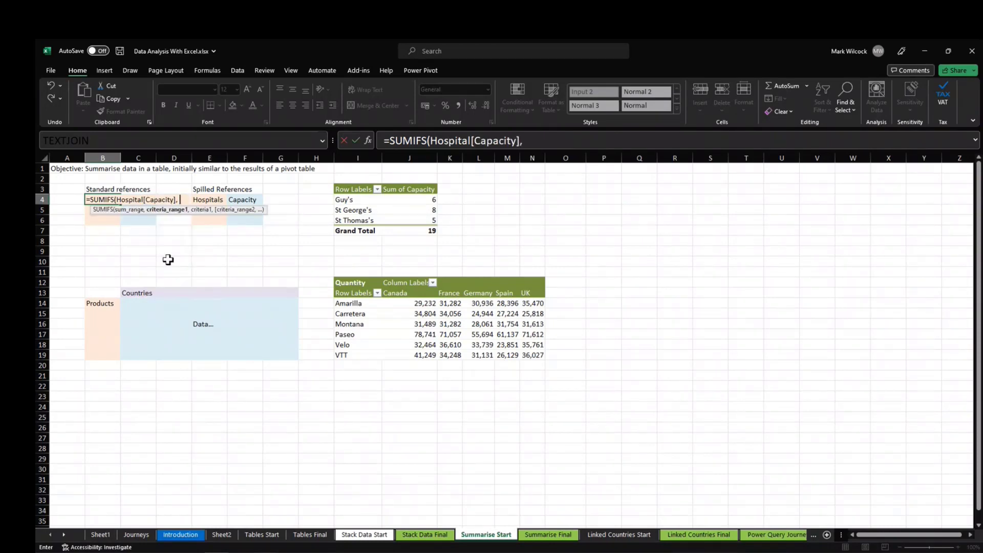
# Add Hospital[Name] as the first criteria range of the SUMIFS formula in B4
pyautogui.write('hosp')
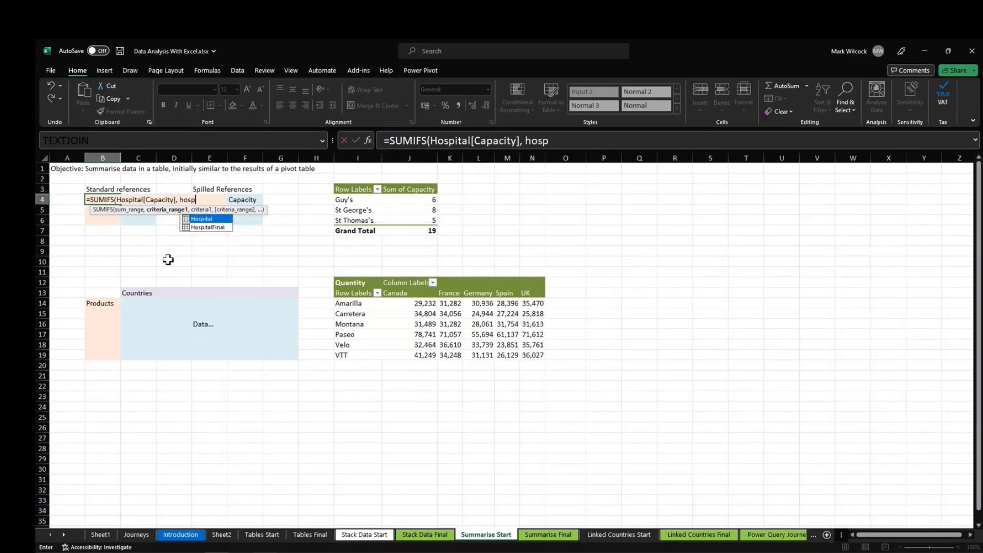
pyautogui.press('Tab')
pyautogui.write('[')
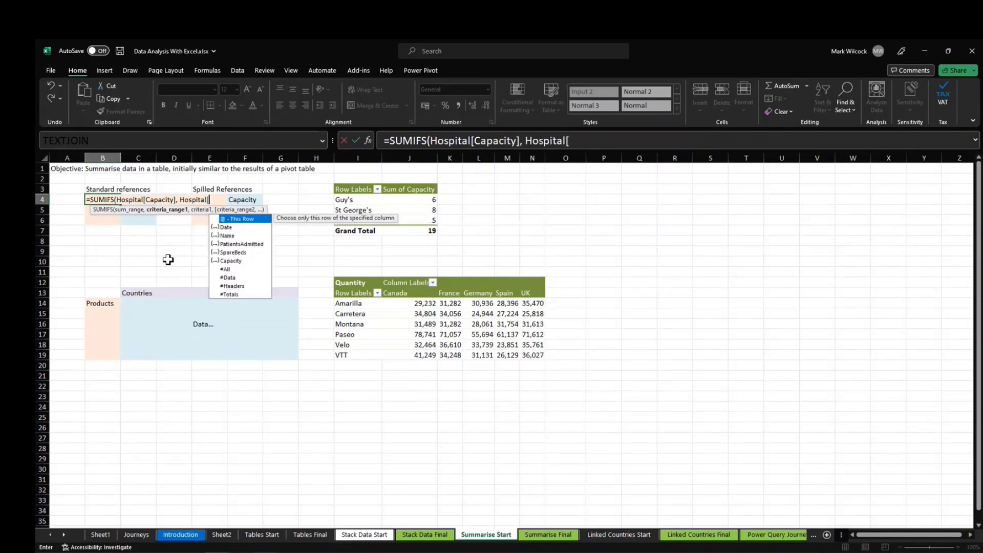
pyautogui.press('Tab')
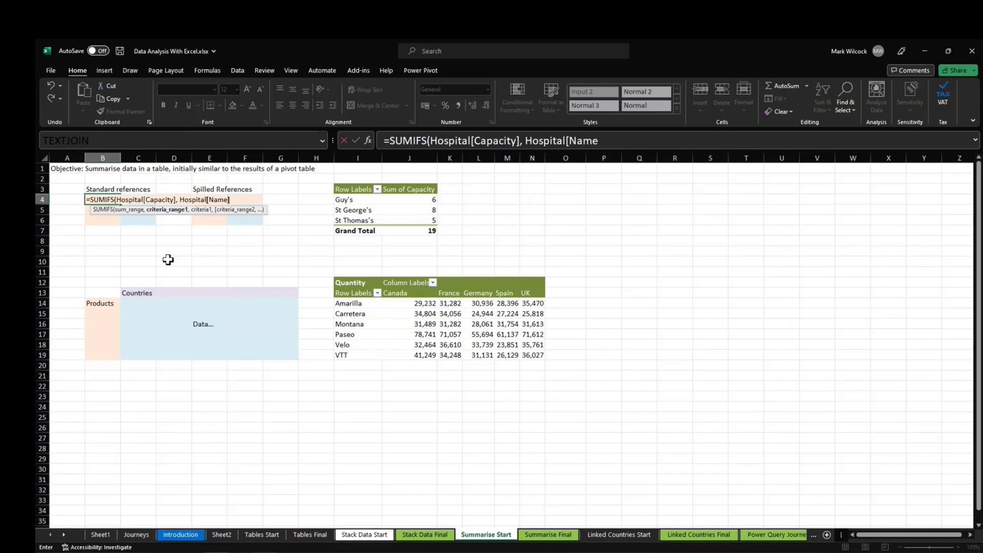
pyautogui.write('],')
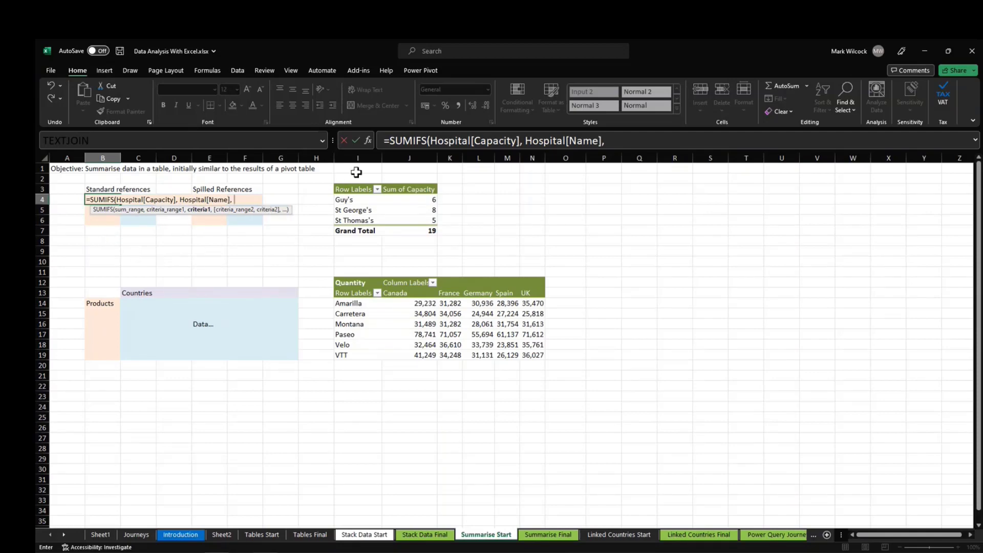
# Complete the SUMIFS formula in B4 with cell B4 as the criterion and dismiss the circular reference warning
pyautogui.click(70, 198)
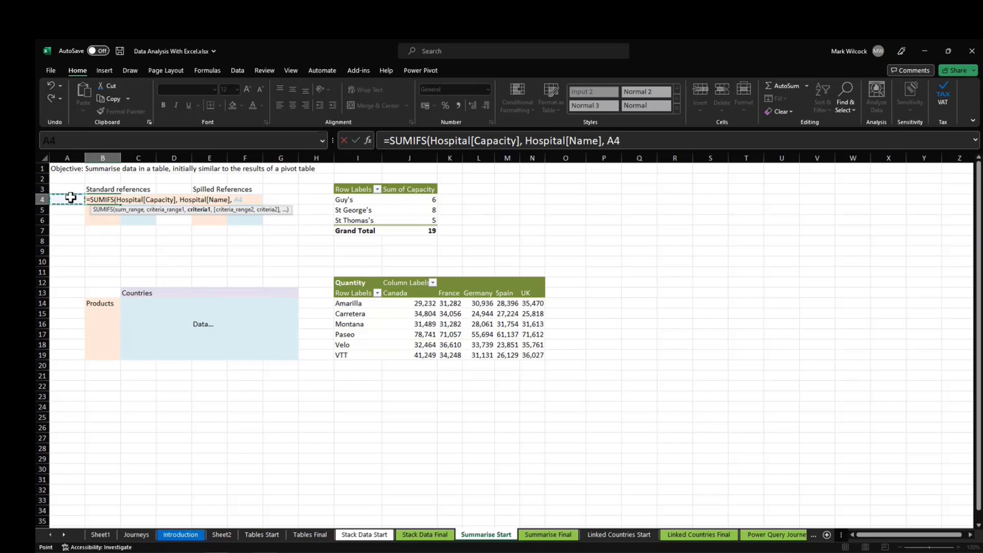
pyautogui.click(650, 141)
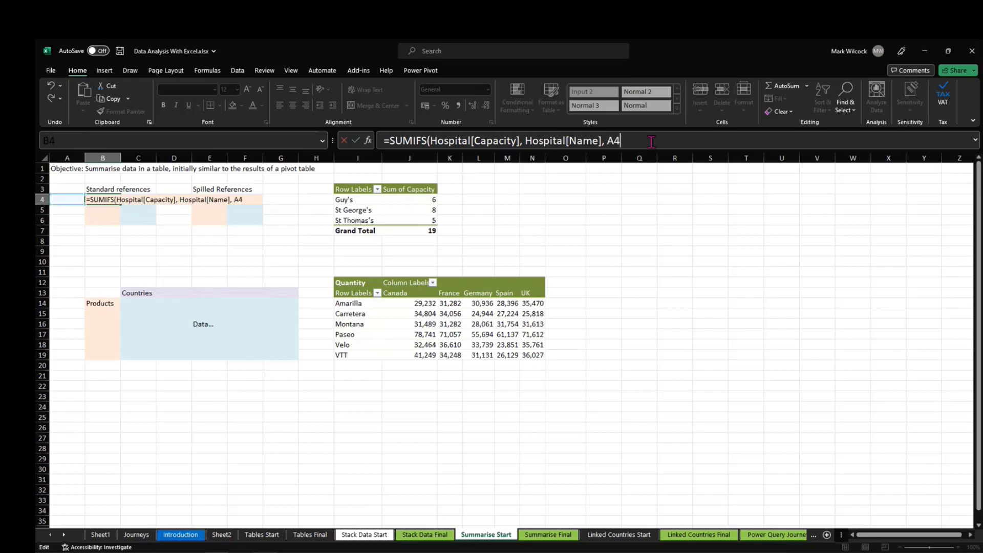
pyautogui.write(')')
pyautogui.doubleClick(615, 141)
pyautogui.write('b4')
pyautogui.press('Return')
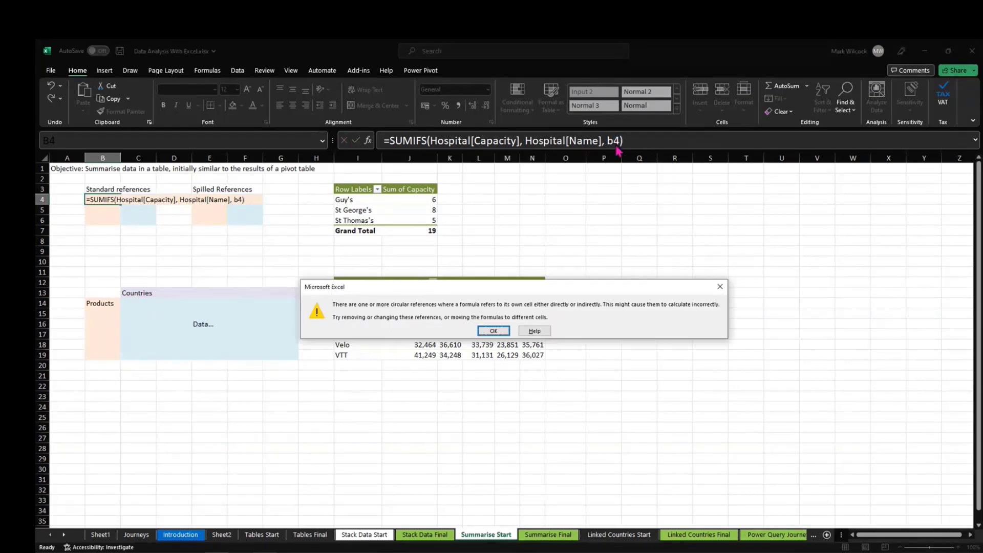
pyautogui.click(494, 332)
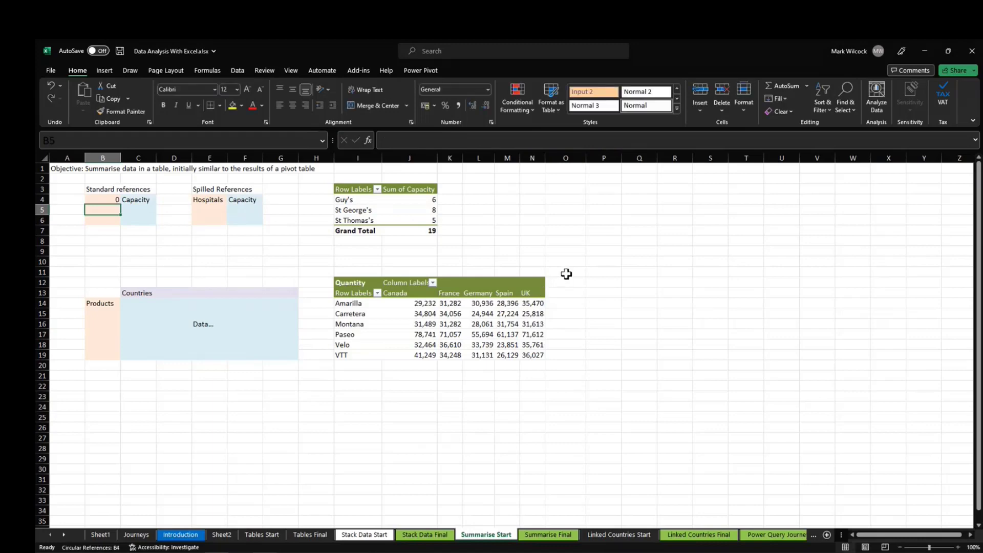
# Copy the SUMIFS formula from B4 into C4
pyautogui.click(117, 199)
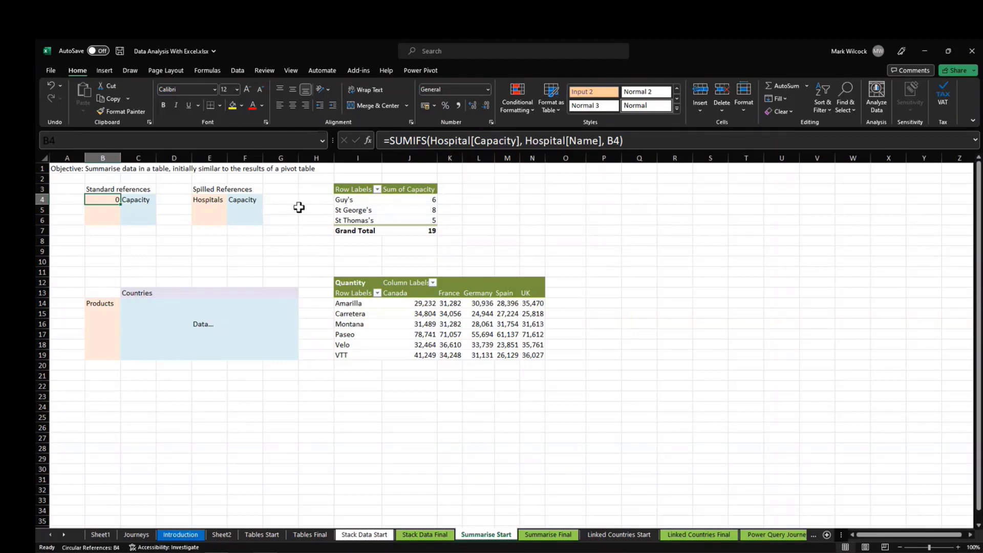
pyautogui.click(138, 200)
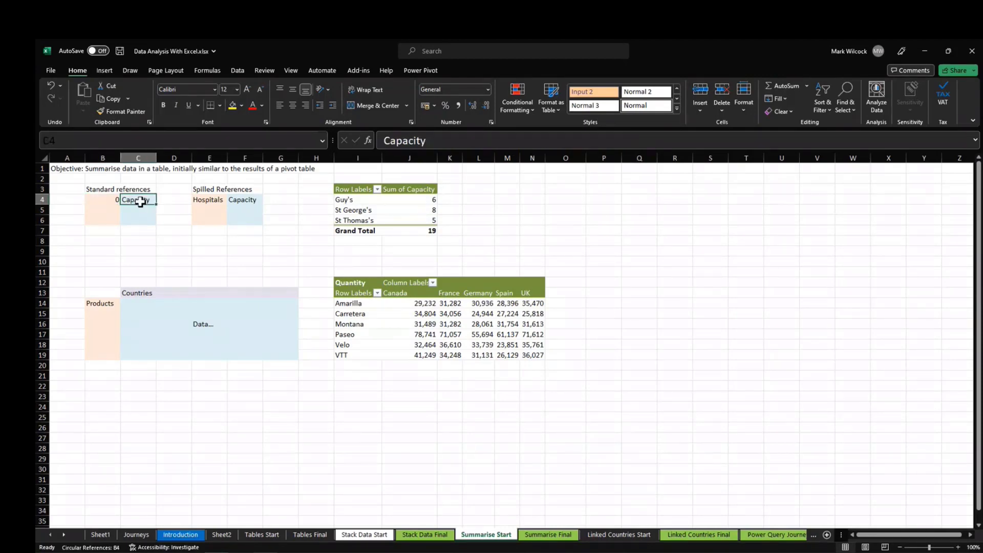
pyautogui.click(108, 197)
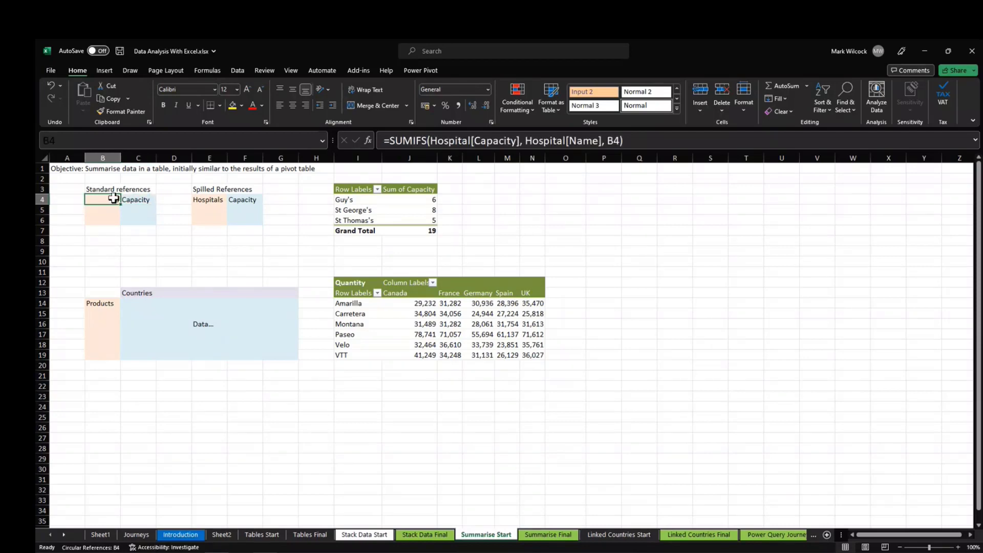
pyautogui.hotkey('ctrl', 'c')
pyautogui.press('Right')
pyautogui.hotkey('ctrl', 'v')
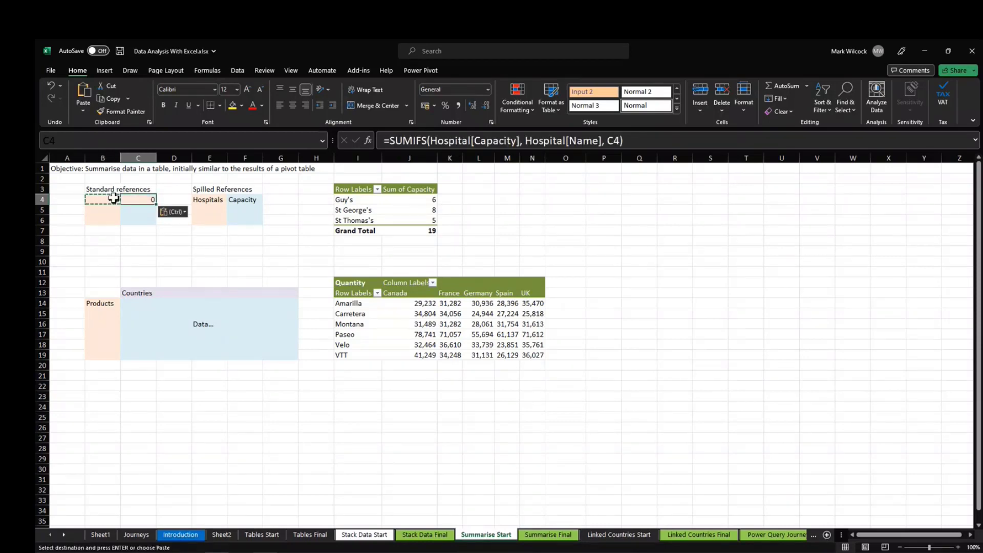
pyautogui.press('Escape')
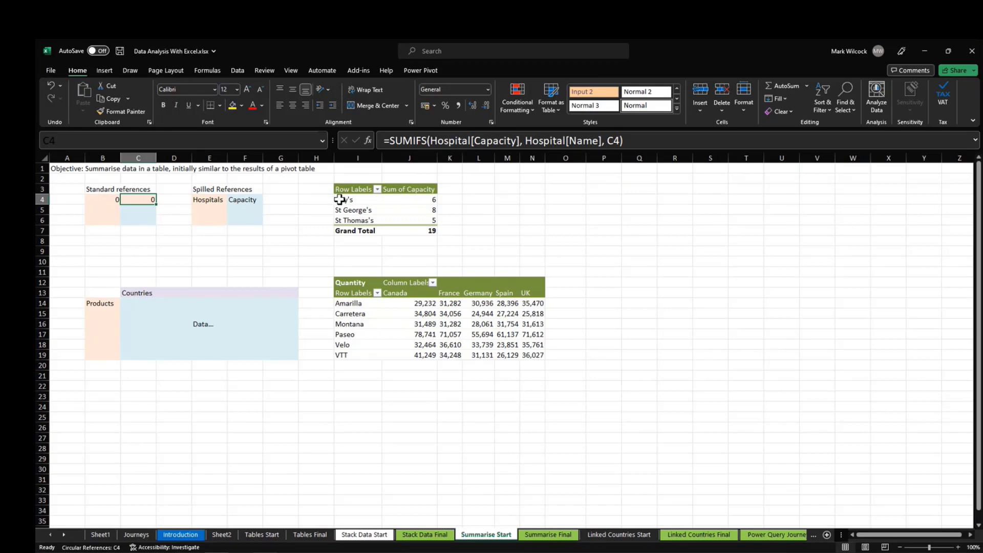
# Copy the three hospital names from the PivotTable's row labels and paste them as values into B4:B6
pyautogui.moveTo(339, 199); pyautogui.dragTo(340, 217)
pyautogui.hotkey('ctrl', 'c')
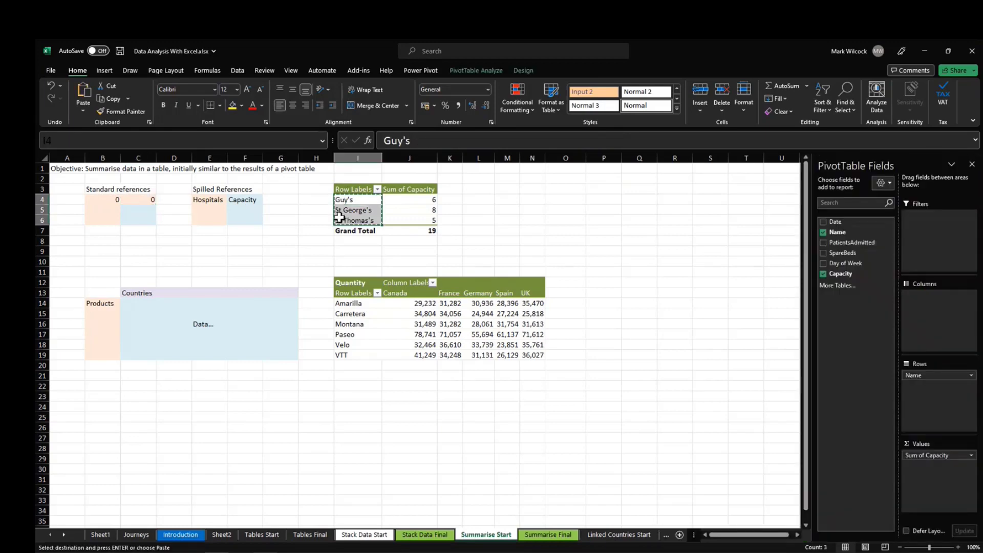
pyautogui.click(100, 199)
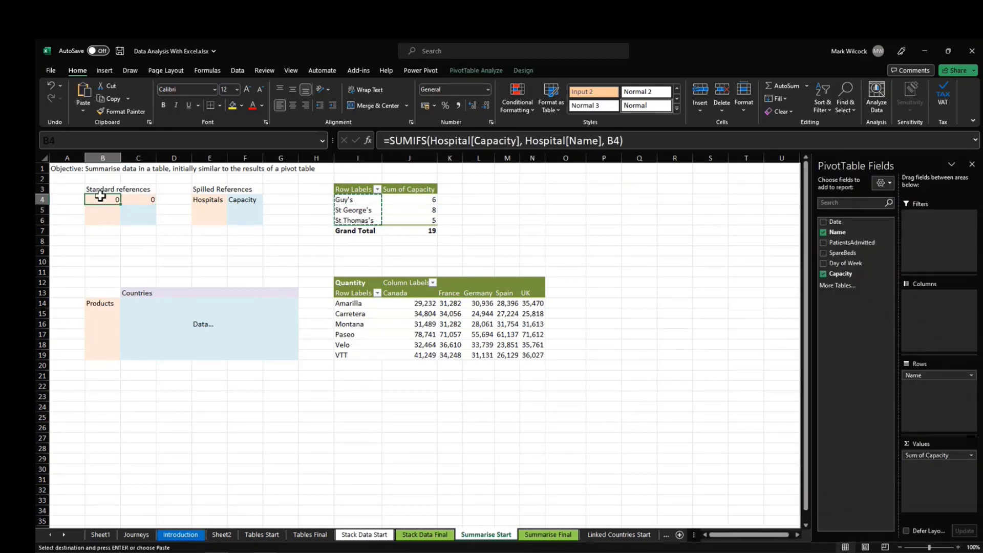
pyautogui.rightClick(101, 199)
pyautogui.click(140, 265)
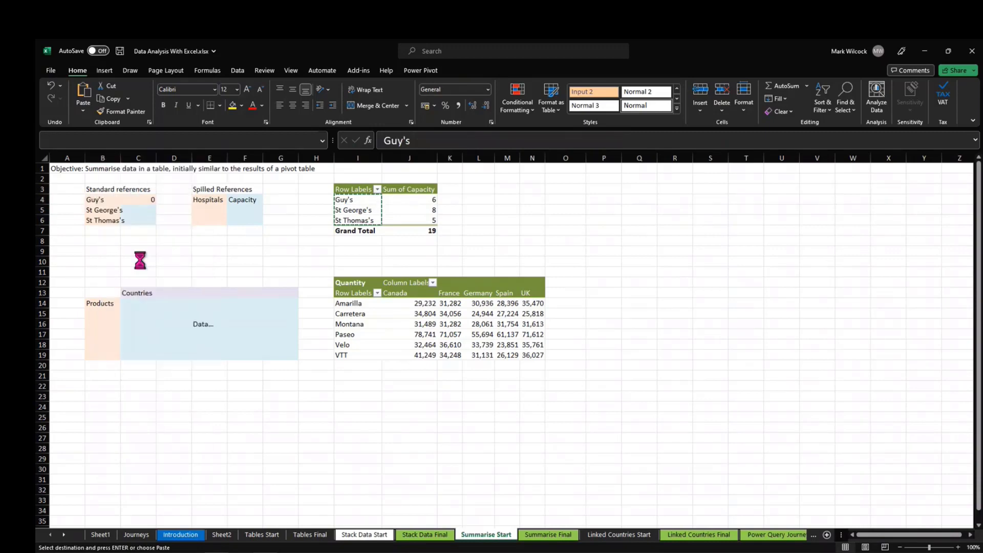
# Change the criterion of the SUMIFS formula in C4 to cell B4
pyautogui.click(142, 199)
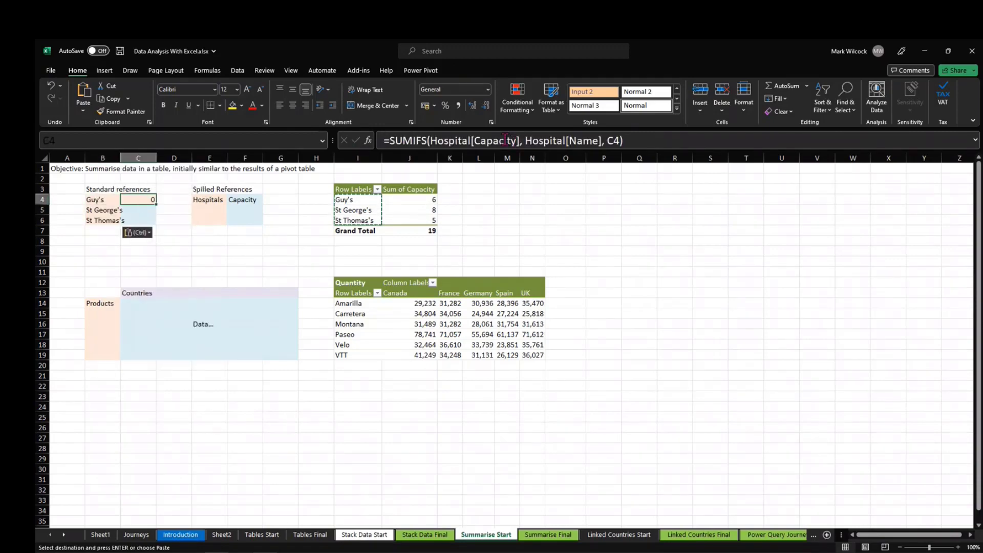
pyautogui.click(614, 141)
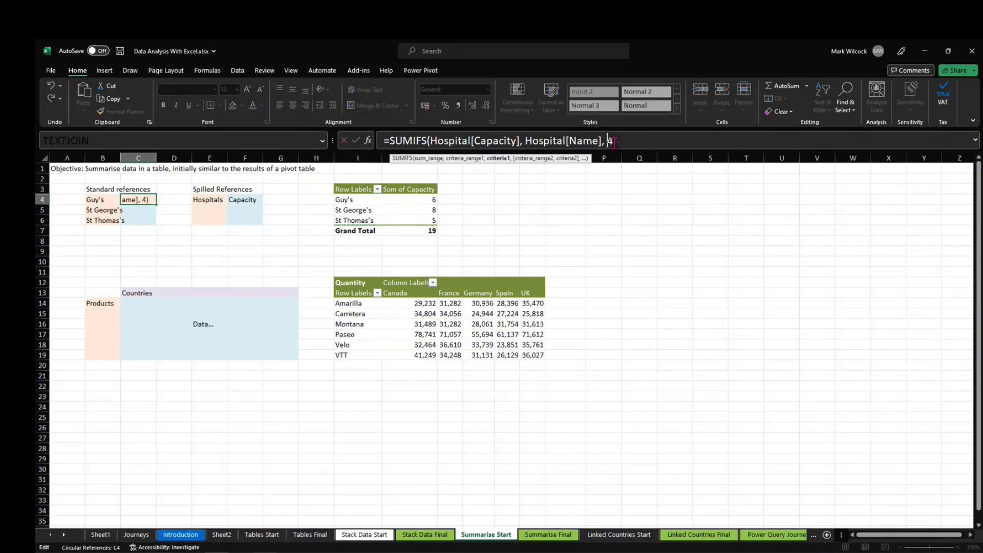
pyautogui.press('Return')
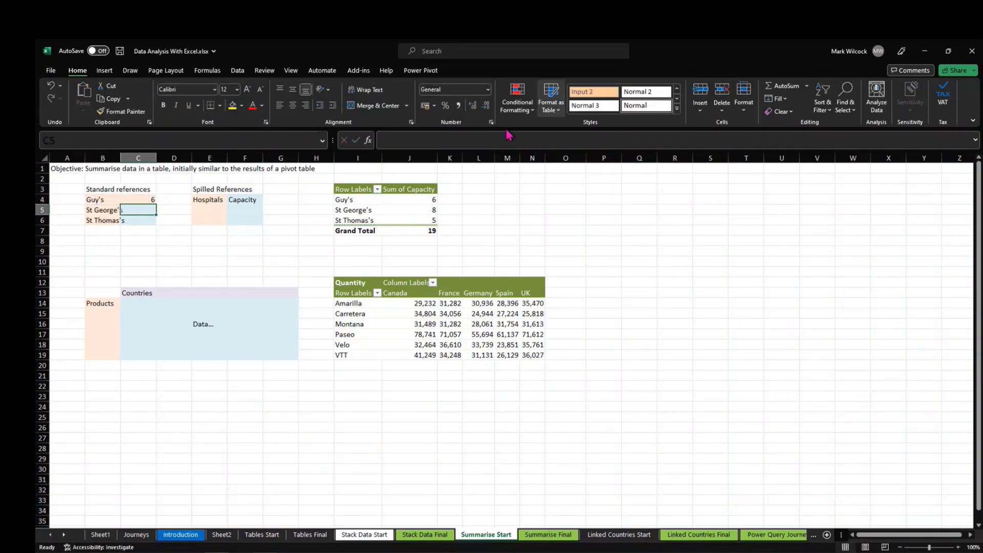
# Fill the SUMIFS formula from C4 down to C6 and widen column B to fit the hospital names
pyautogui.click(155, 204)
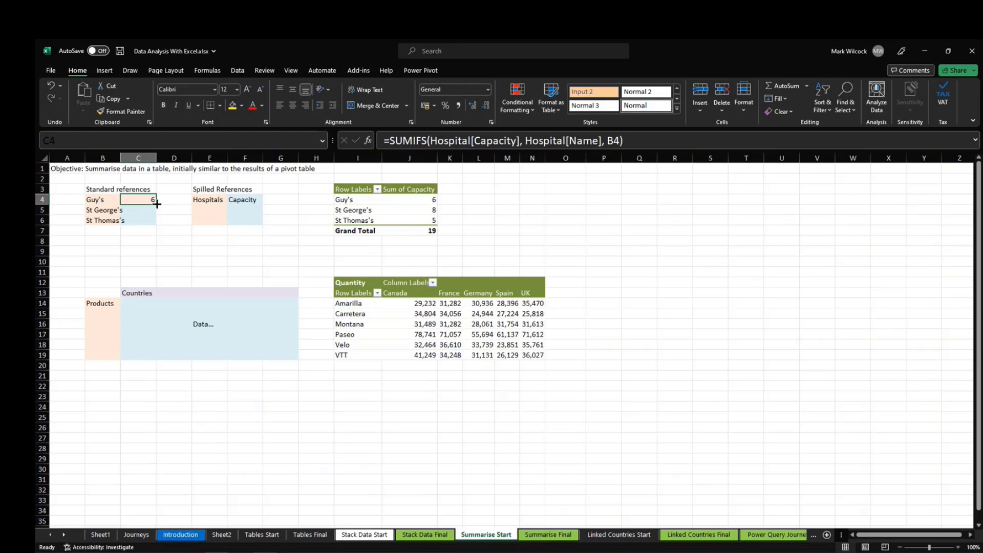
pyautogui.doubleClick(156, 204)
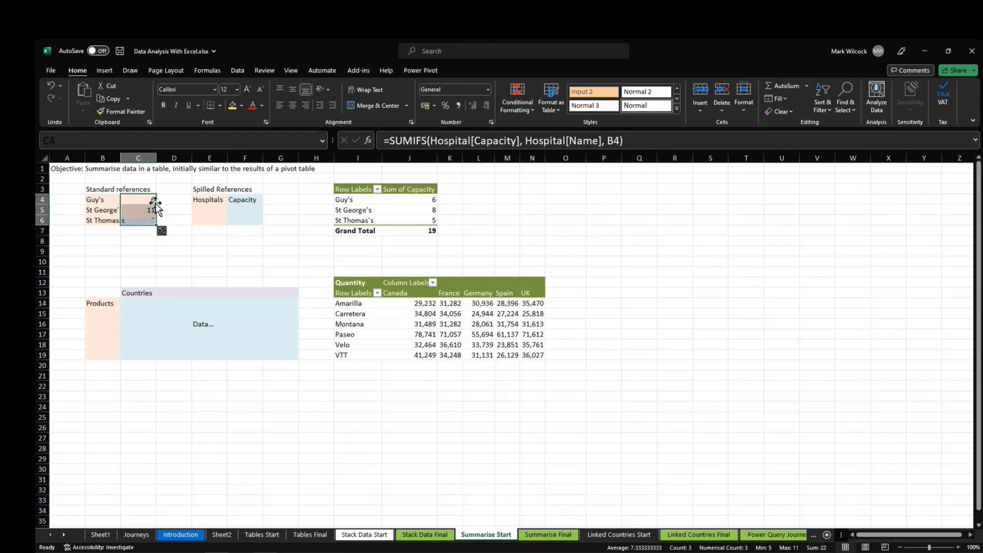
pyautogui.click(136, 239)
pyautogui.moveTo(121, 158); pyautogui.dragTo(139, 159)
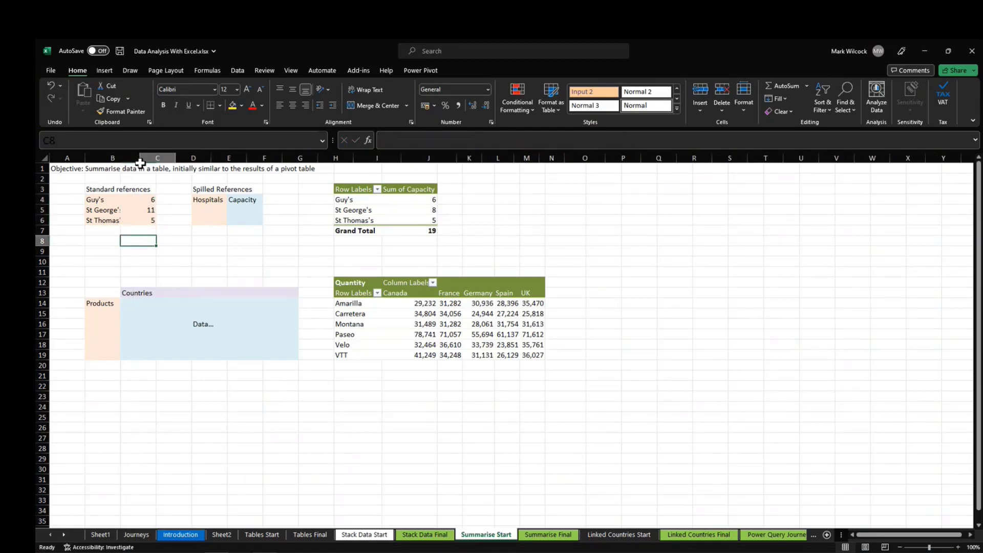
# Check the SUMIFS formulas in C4:C6 and compare their results with the PivotTable's Sum of Capacity values
pyautogui.click(143, 199)
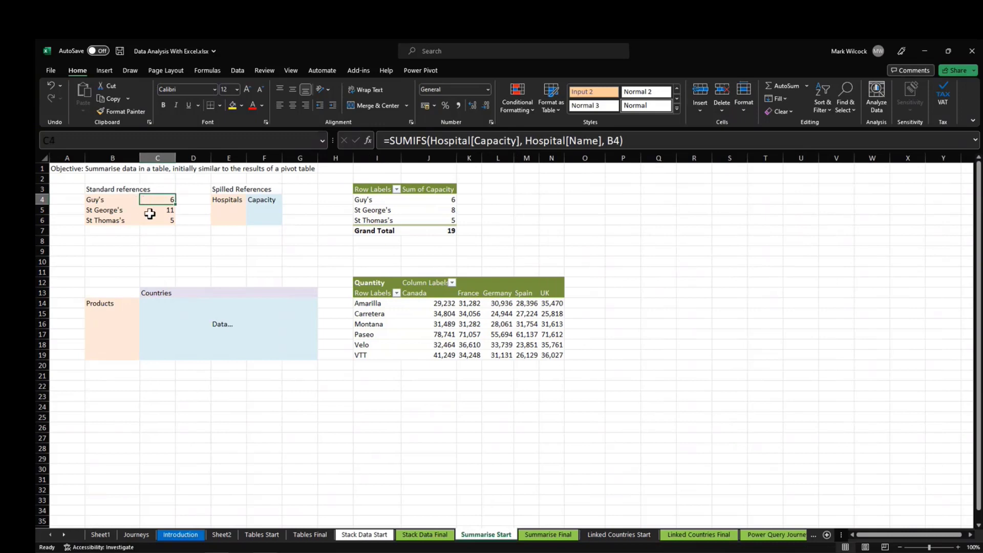
pyautogui.click(150, 210)
pyautogui.click(149, 220)
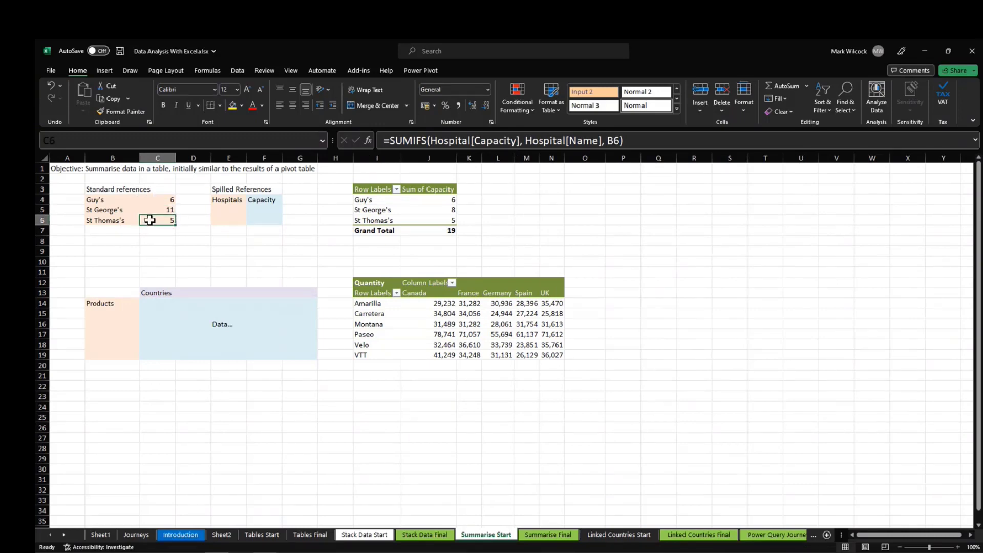
pyautogui.click(409, 198)
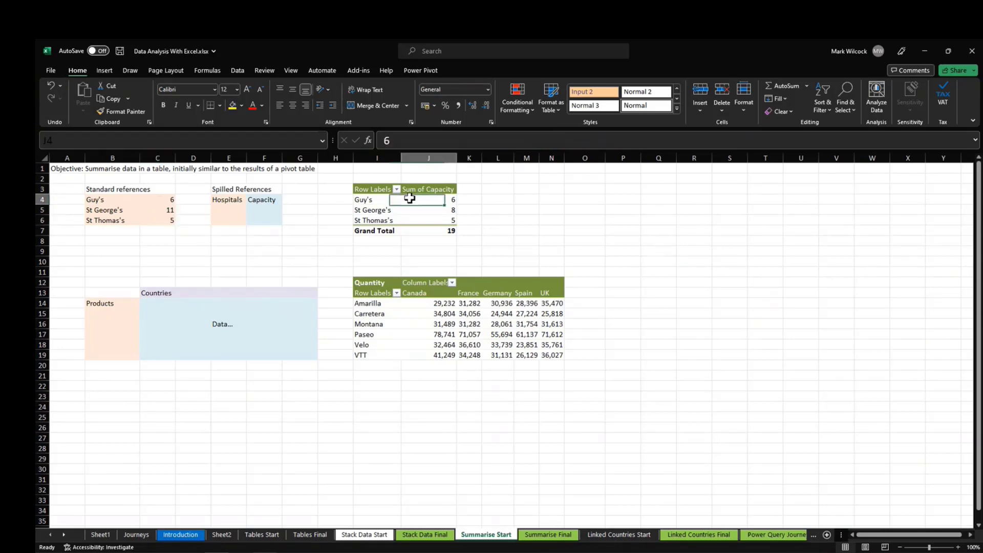
pyautogui.moveTo(410, 199); pyautogui.dragTo(406, 221)
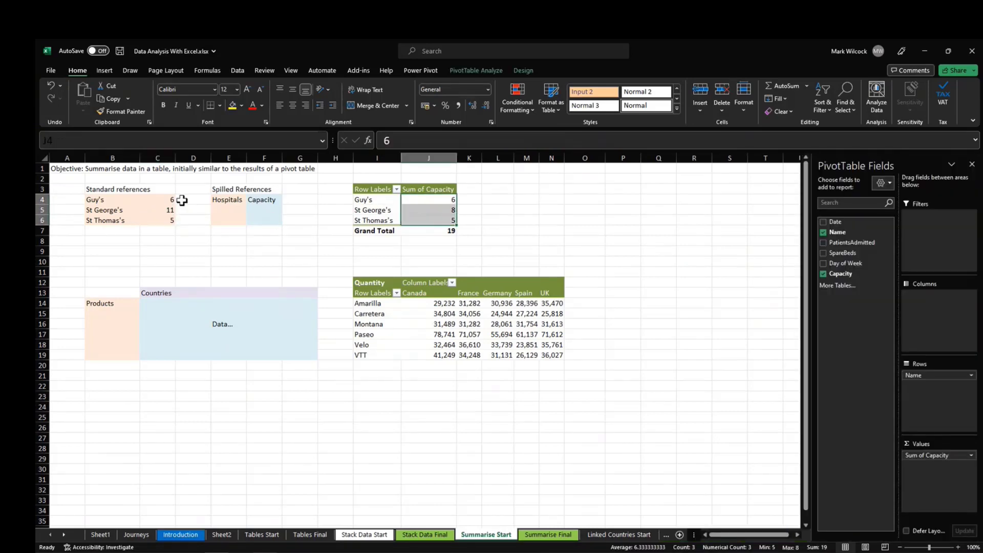
pyautogui.click(167, 199)
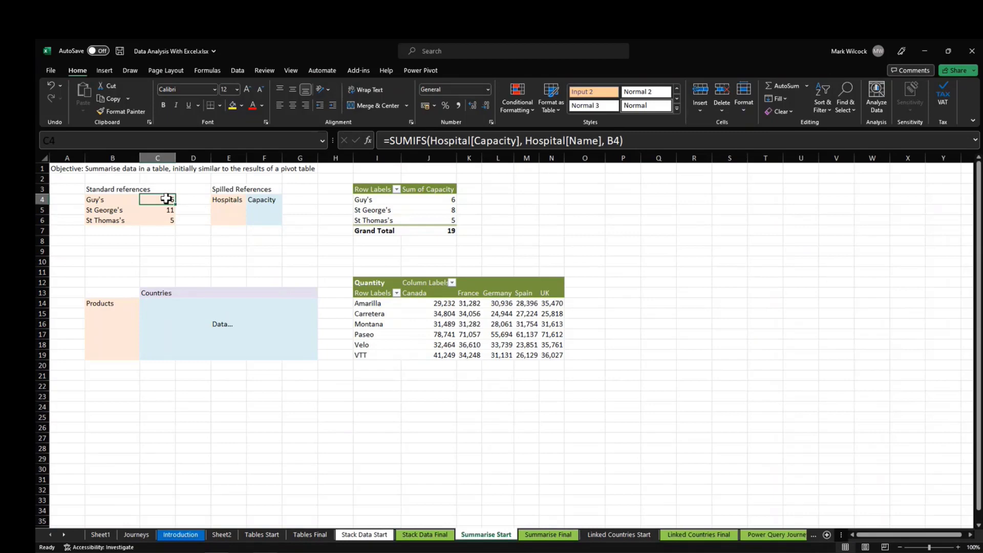
# Replace the Hospitals placeholder in E4 with the formula =UNIQUE(Hospital[Name])
pyautogui.click(242, 200)
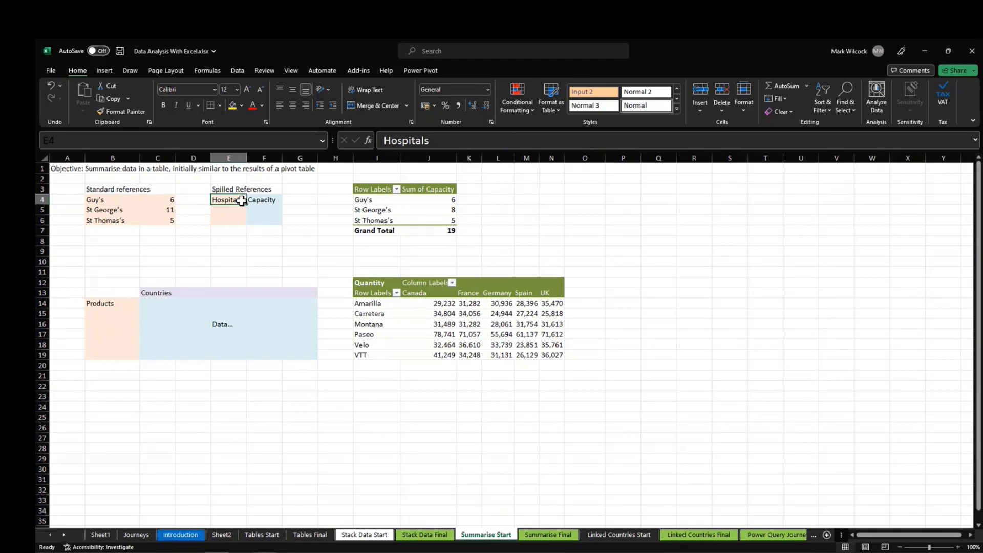
pyautogui.moveTo(375, 198); pyautogui.dragTo(377, 220)
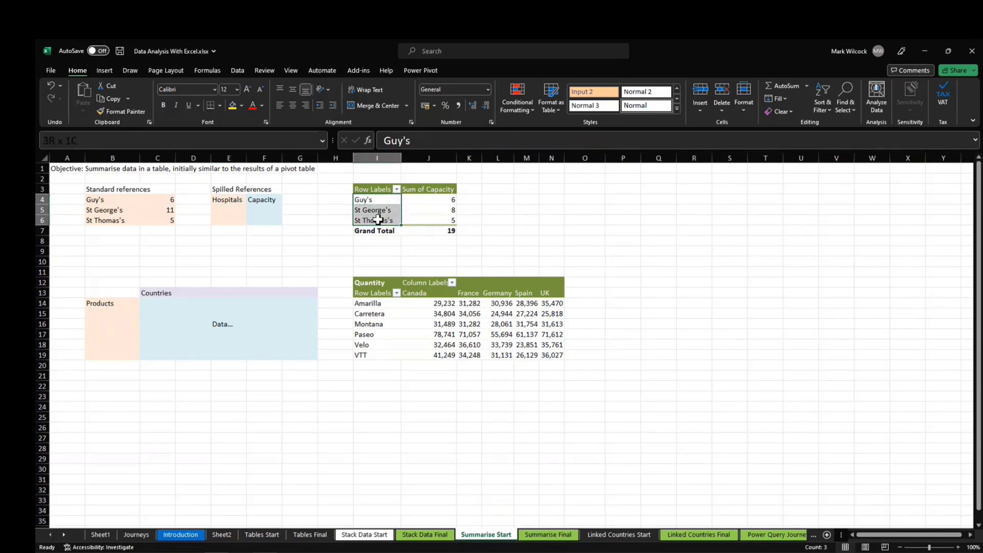
pyautogui.click(237, 200)
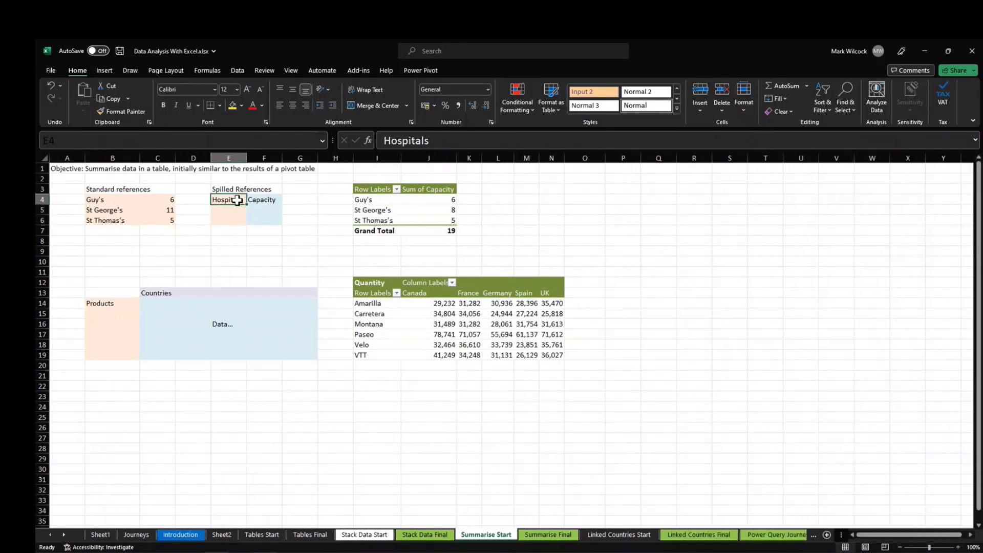
pyautogui.write('=unique')
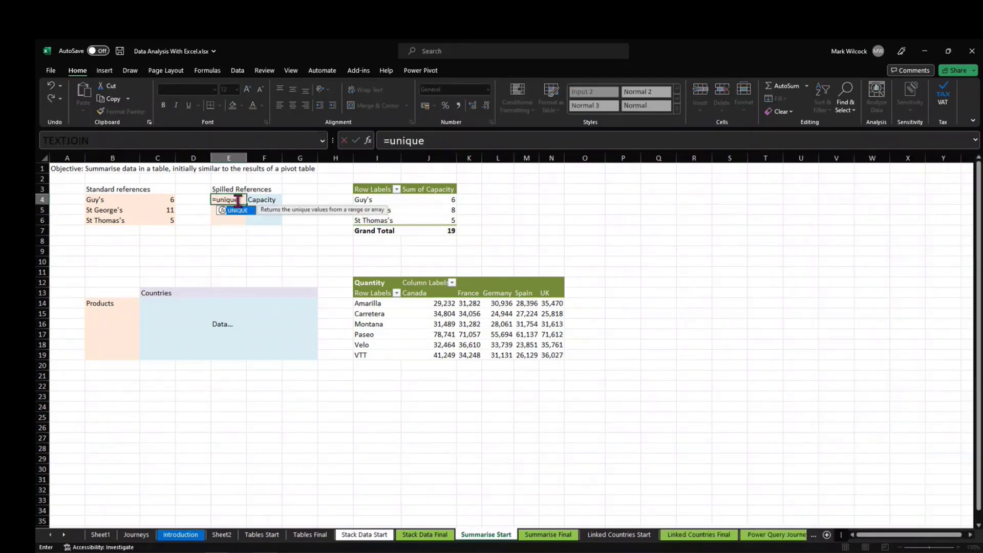
pyautogui.press('Tab')
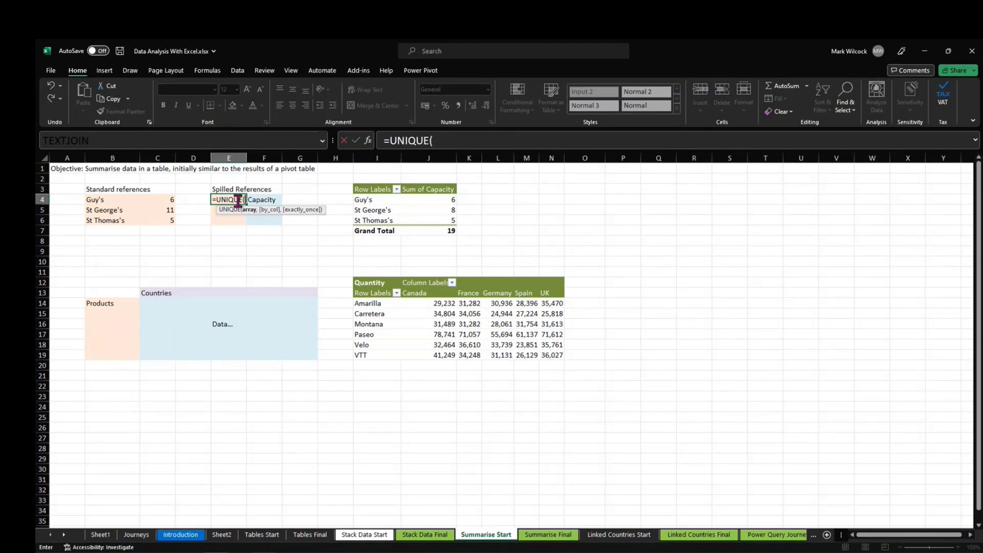
pyautogui.write('hosp')
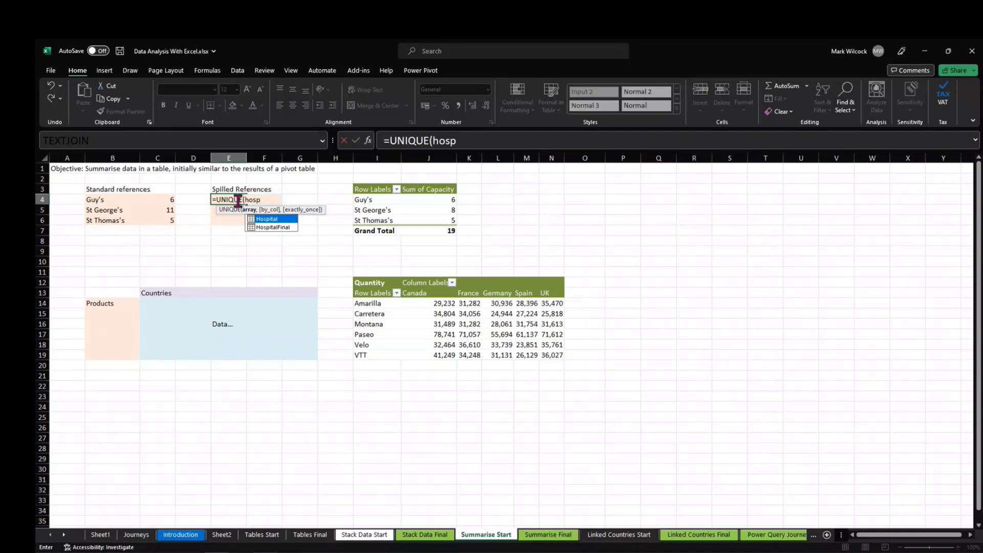
pyautogui.press('Tab')
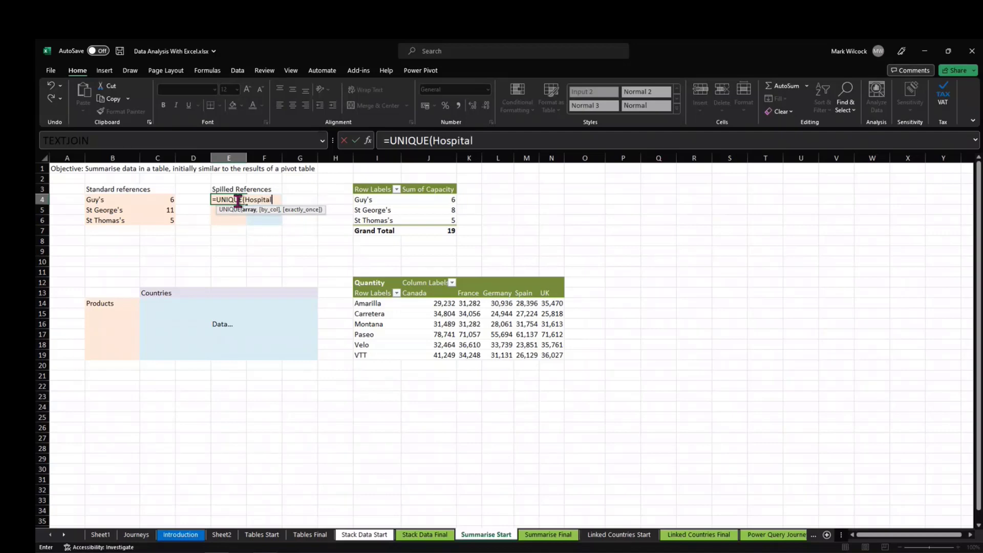
pyautogui.write('[')
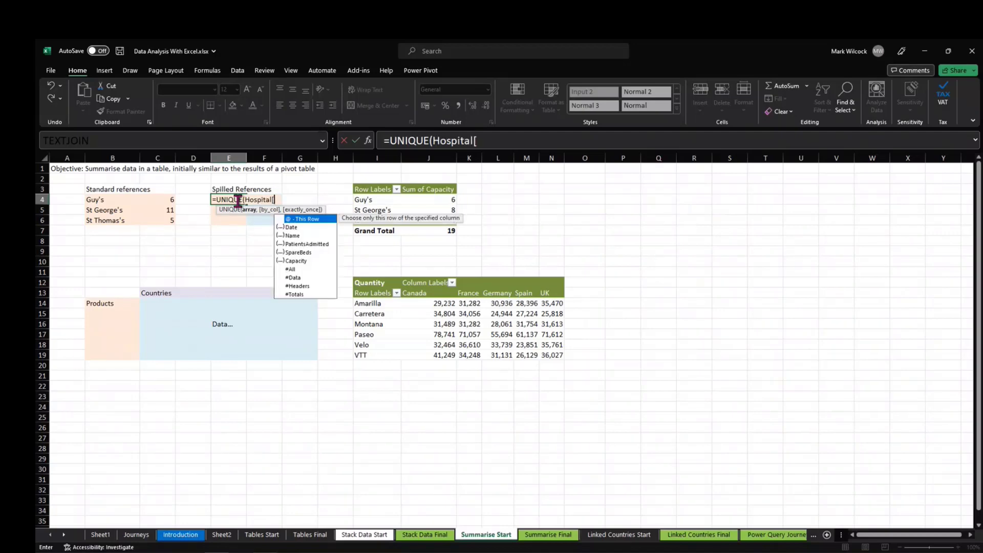
pyautogui.press('Down')
pyautogui.press('Down')
pyautogui.press('Tab')
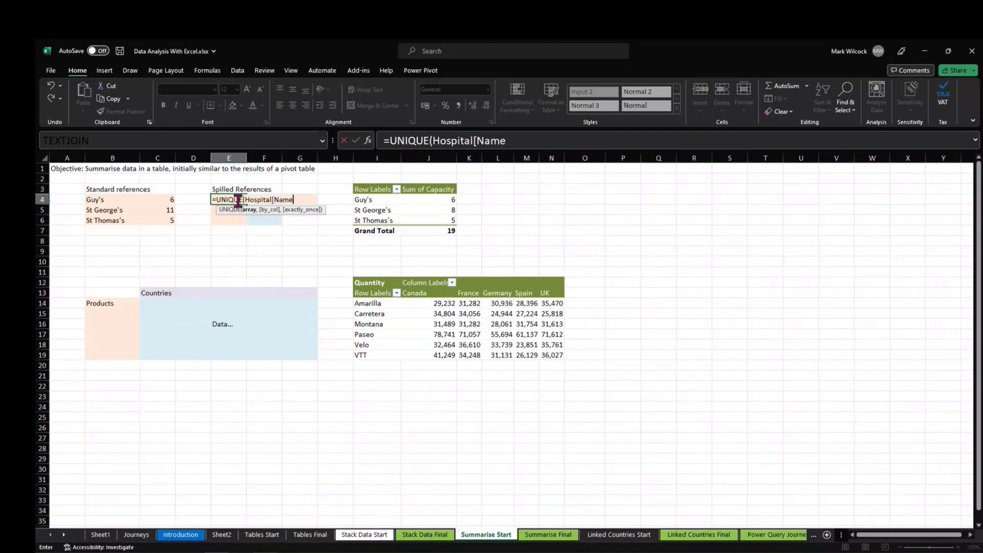
pyautogui.write('])')
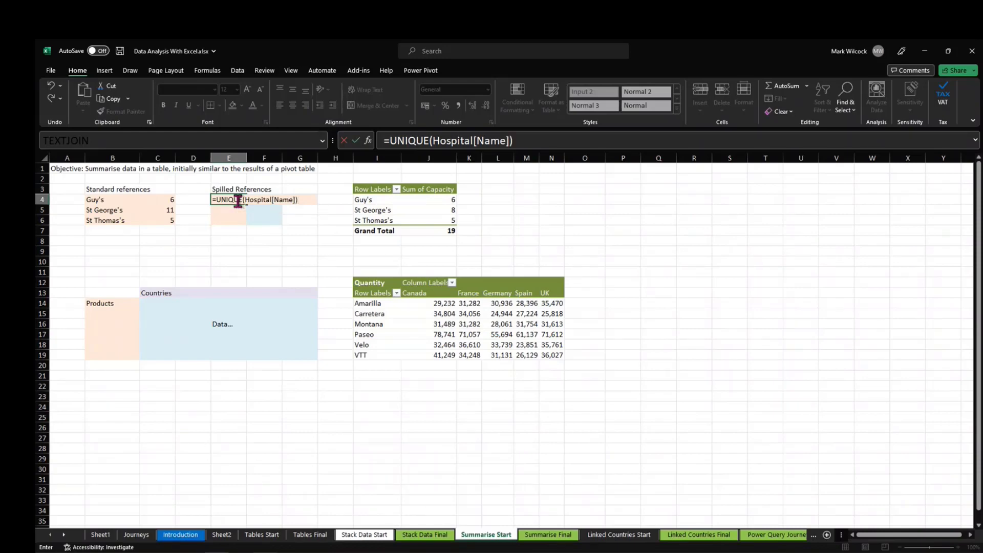
pyautogui.press('Return')
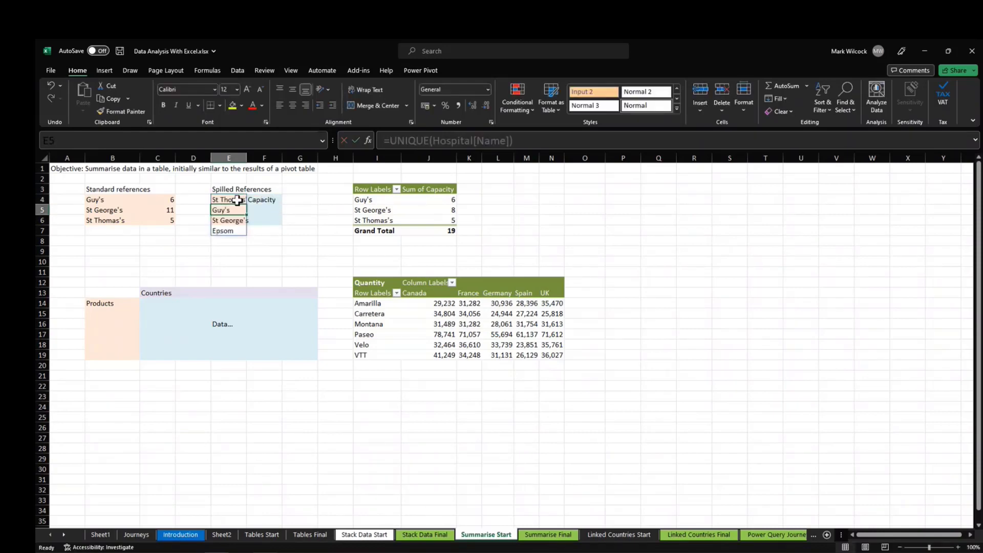
# Widen column E to fit the hospital names and wrap the E4 formula in SORT, giving =SORT(UNIQUE(Hospital[Name]))
pyautogui.click(231, 229)
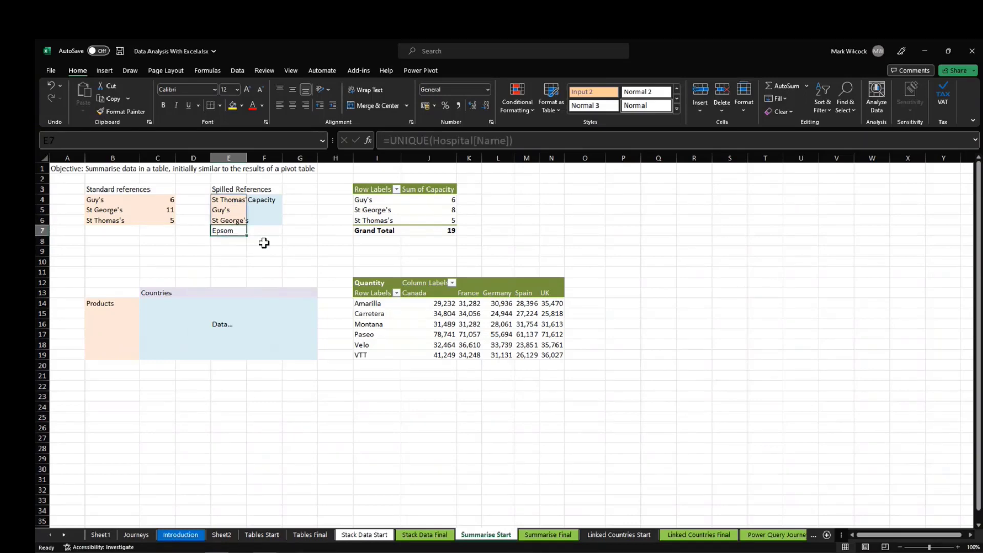
pyautogui.moveTo(247, 158); pyautogui.dragTo(258, 159)
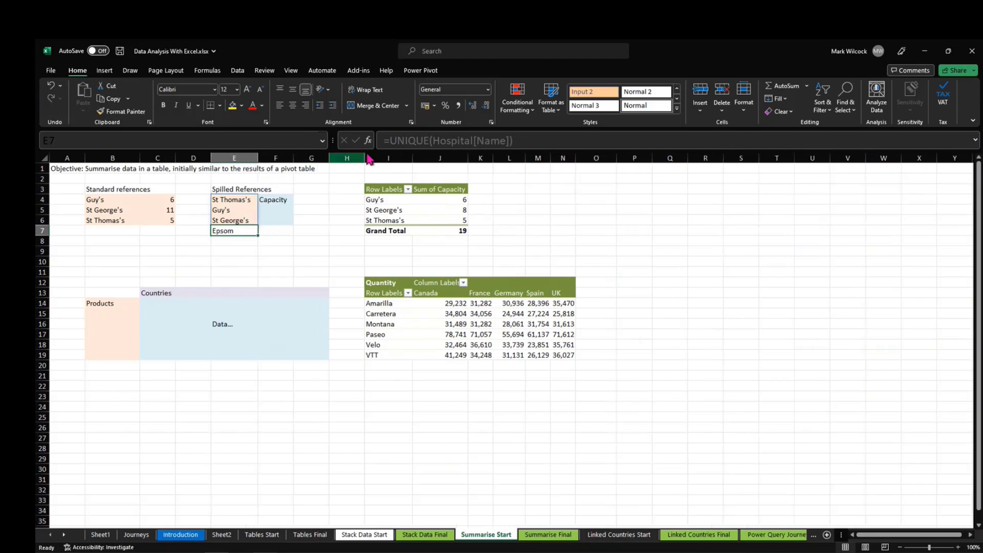
pyautogui.click(236, 198)
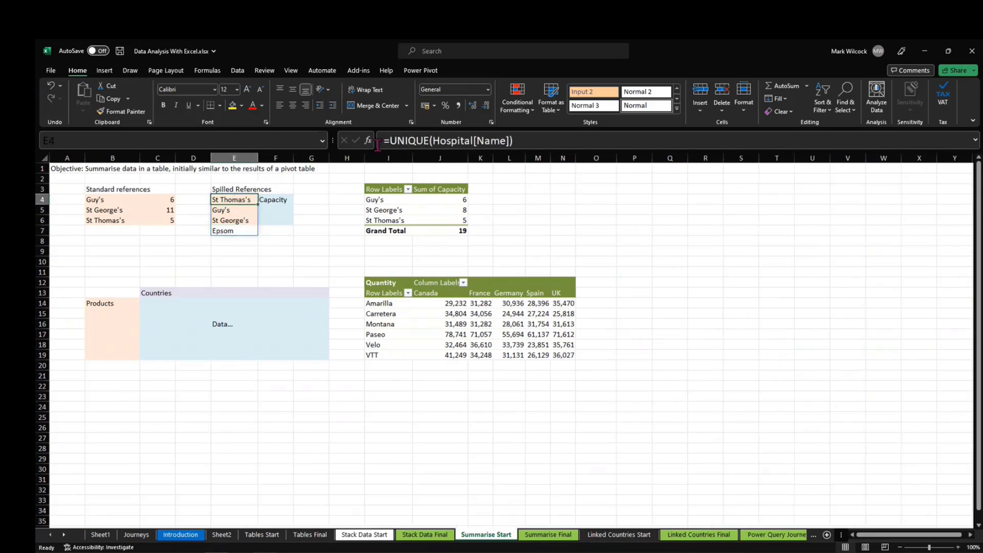
pyautogui.click(391, 140)
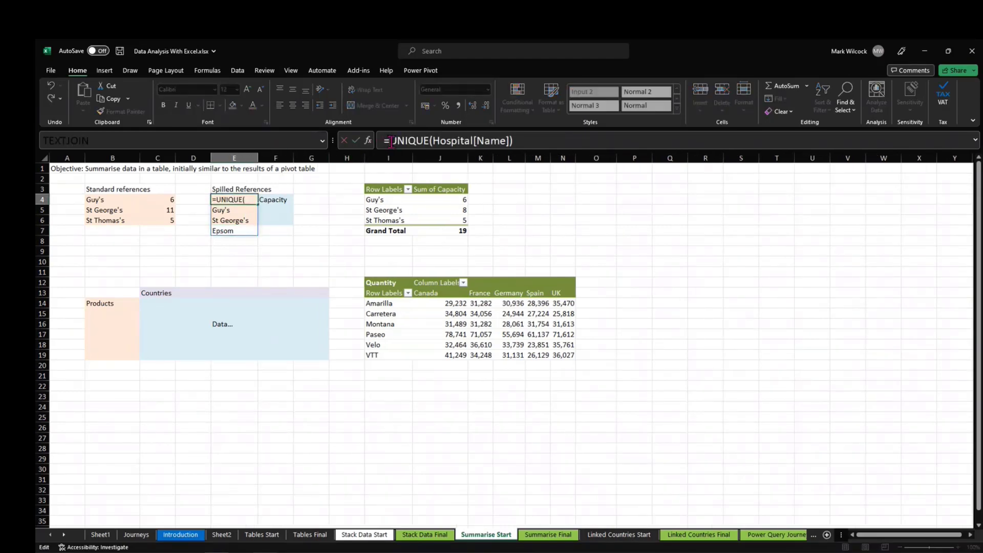
pyautogui.write('SORT')
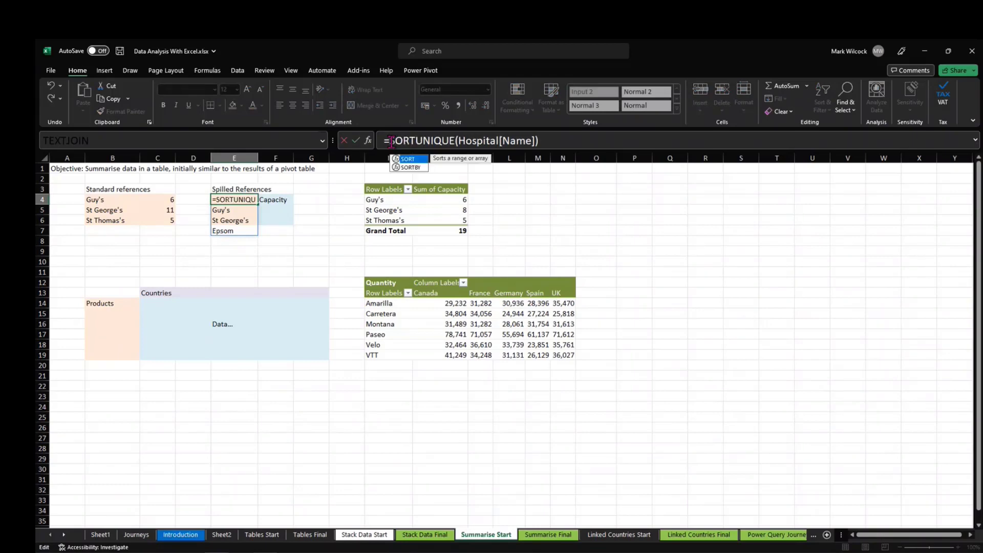
pyautogui.write('(')
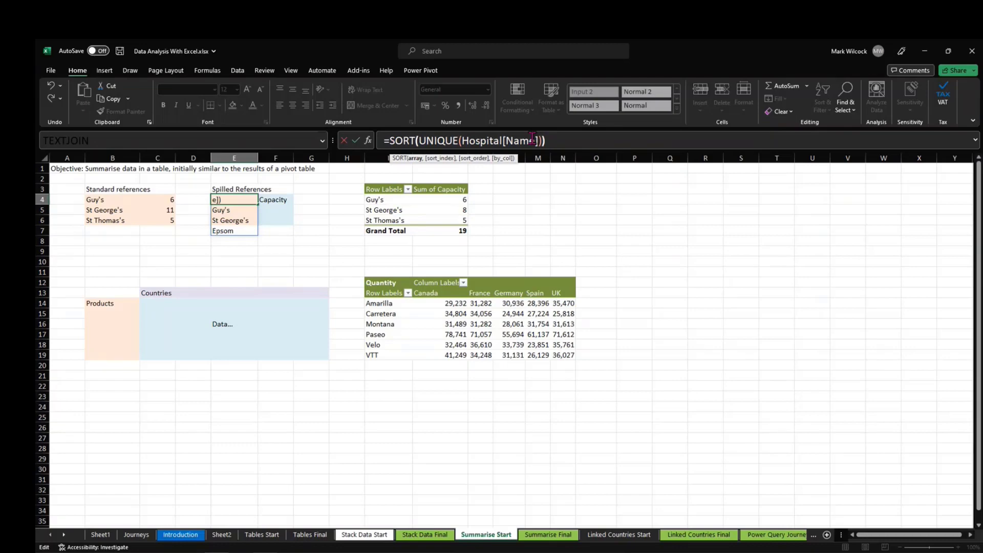
pyautogui.write(')')
pyautogui.press('Return')
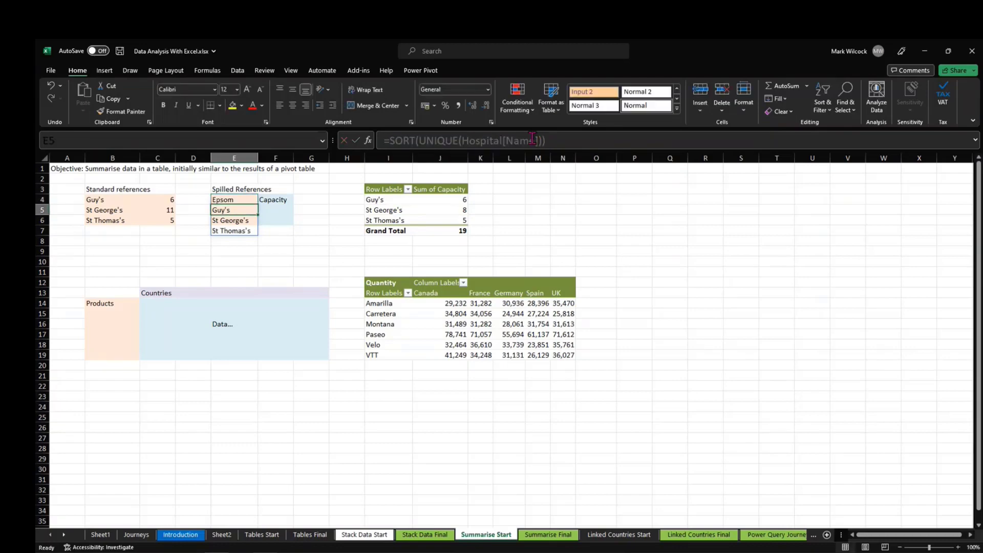
pyautogui.click(237, 200)
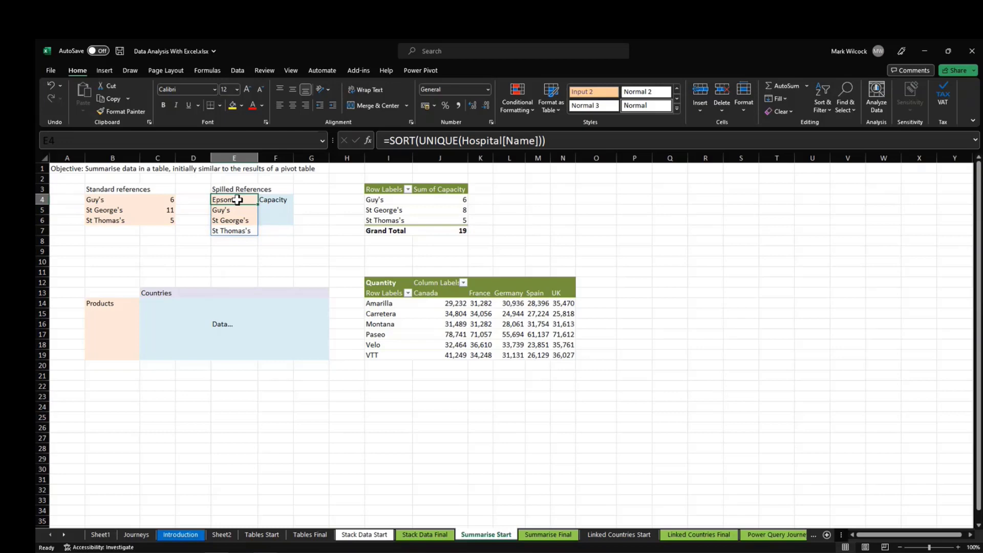
pyautogui.click(289, 200)
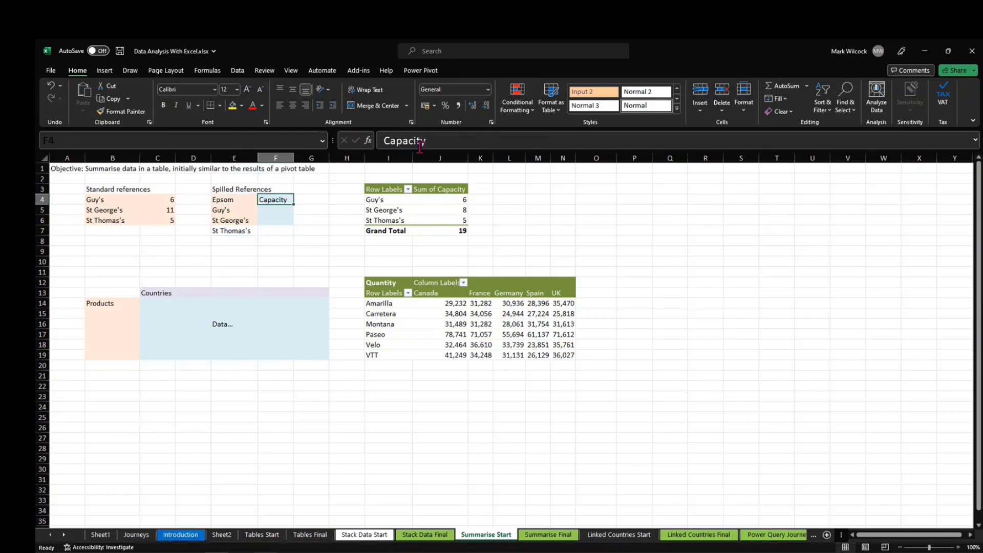
pyautogui.moveTo(435, 141); pyautogui.dragTo(356, 143)
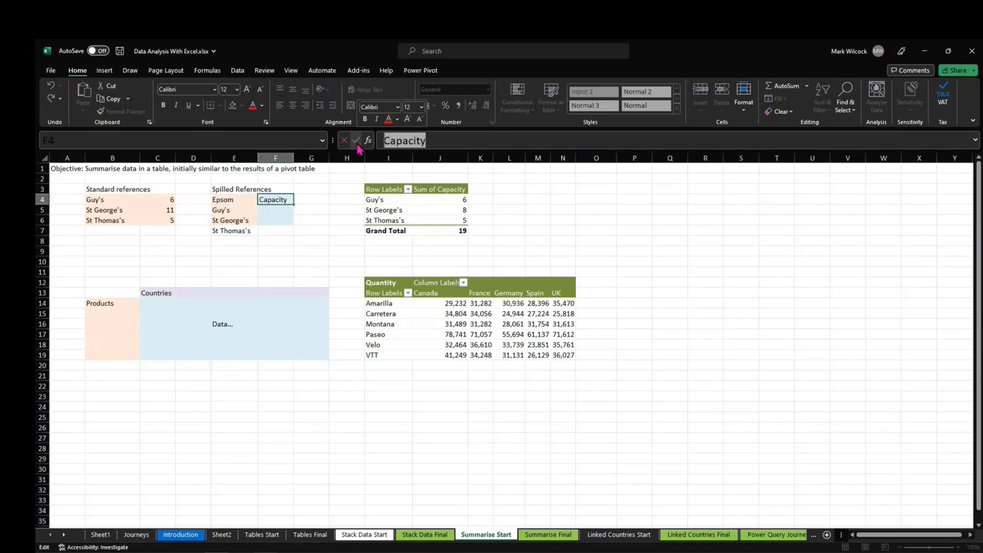
pyautogui.press('Escape')
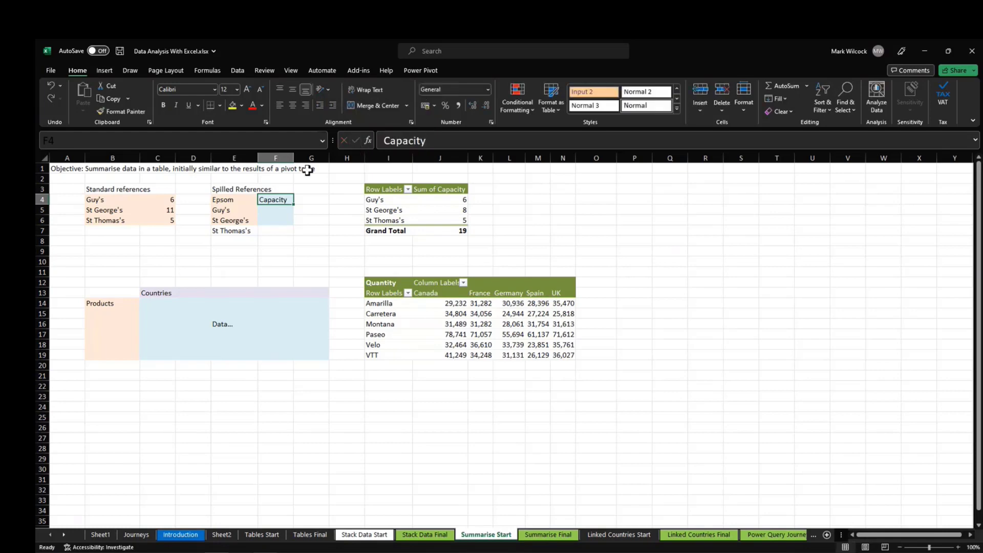
pyautogui.click(226, 201)
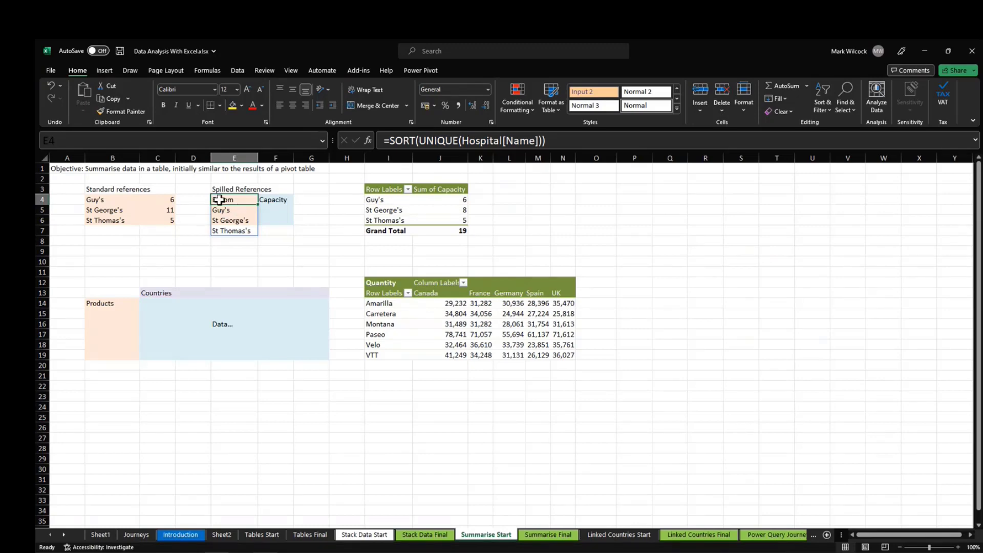
pyautogui.click(219, 199)
pyautogui.moveTo(208, 192)
pyautogui.mouseDown()
pyautogui.moveTo(234, 238)
pyautogui.moveTo(263, 244)
pyautogui.mouseUp()
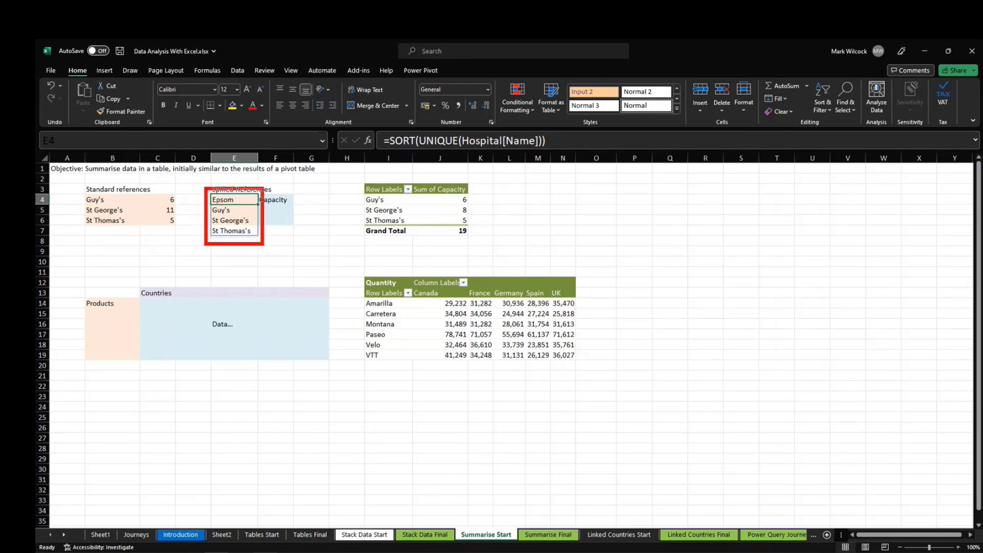
pyautogui.press('Escape')
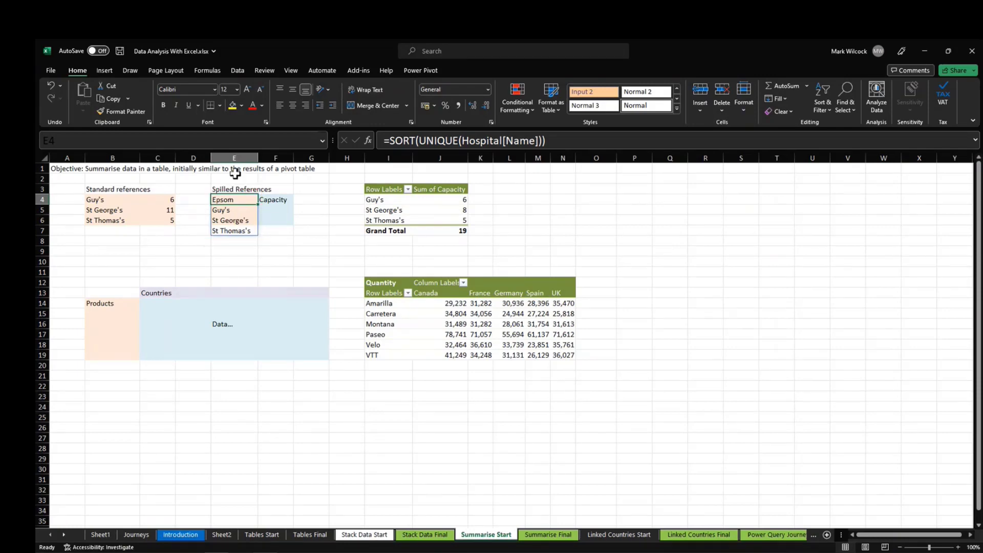
# Replace the Capacity placeholder in F4 with a SUMIFS formula that uses Hospital[Capacity] as the sum range
pyautogui.click(285, 199)
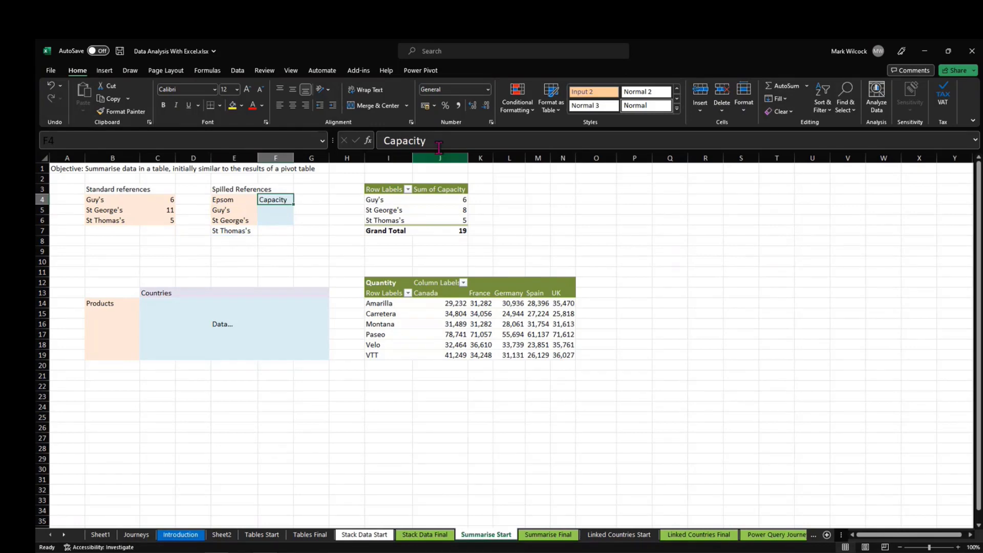
pyautogui.doubleClick(413, 140)
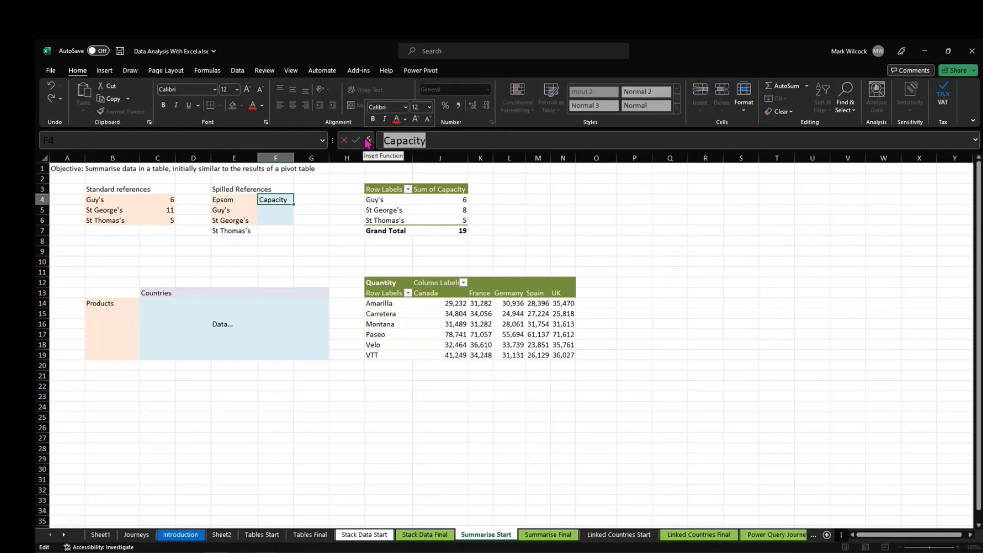
pyautogui.write('=')
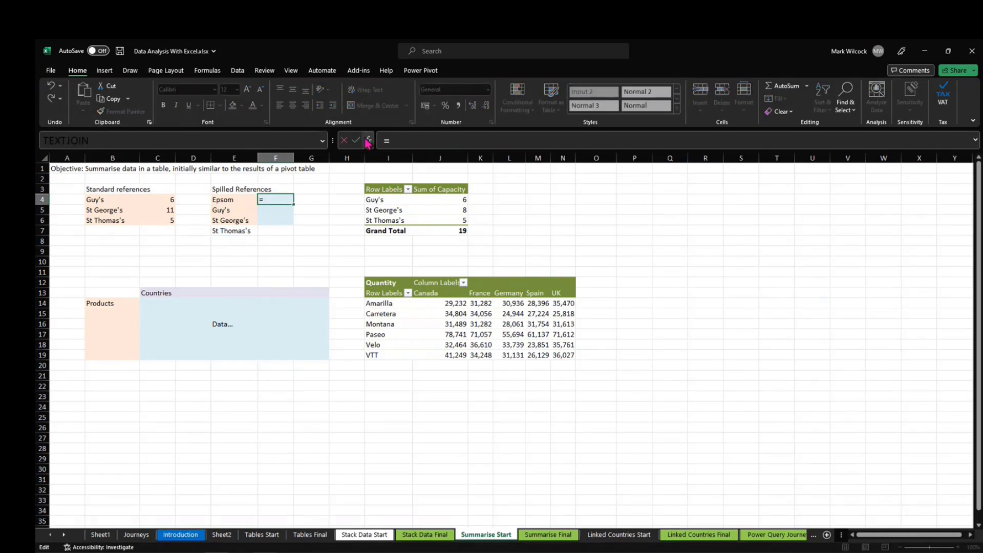
pyautogui.write('SUMIF')
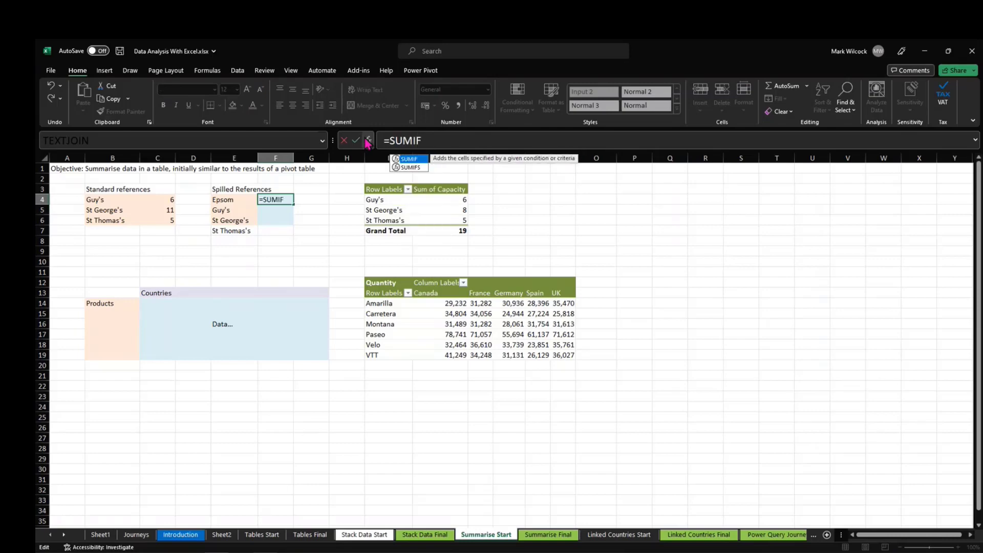
pyautogui.write('S(')
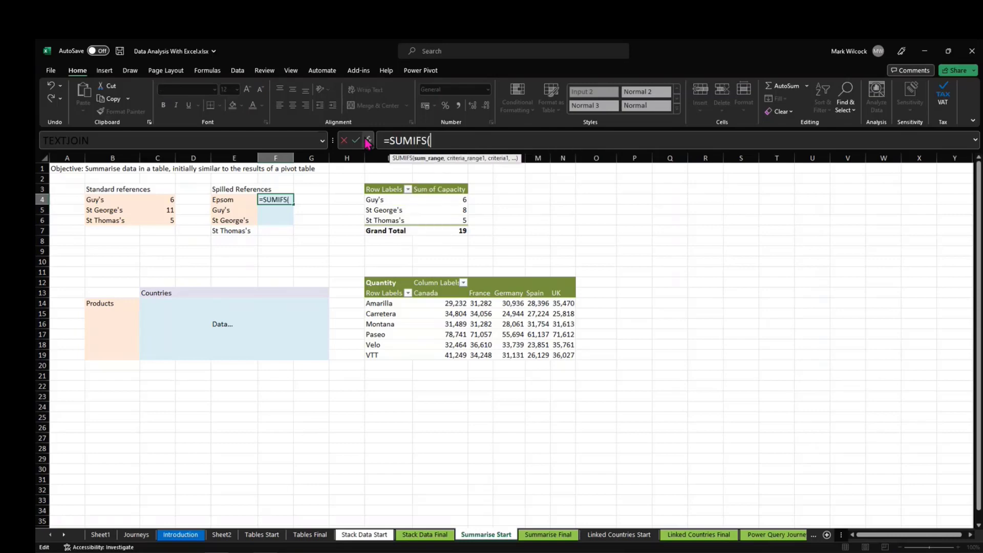
pyautogui.write('Hospital')
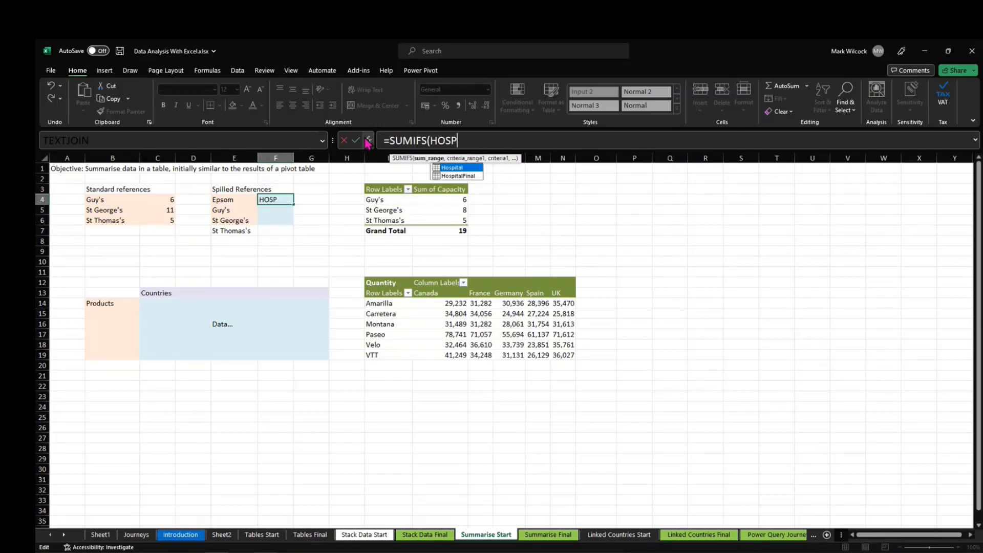
pyautogui.press('Tab')
pyautogui.write('[')
pyautogui.press('Down')
pyautogui.press('Down')
pyautogui.press('Down')
pyautogui.press('Down')
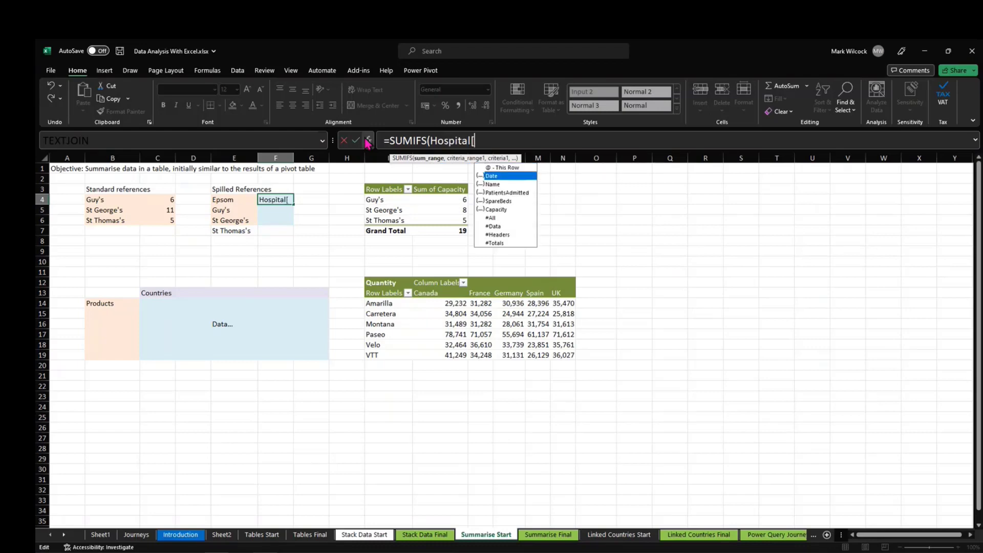
pyautogui.press('Down')
pyautogui.press('Tab')
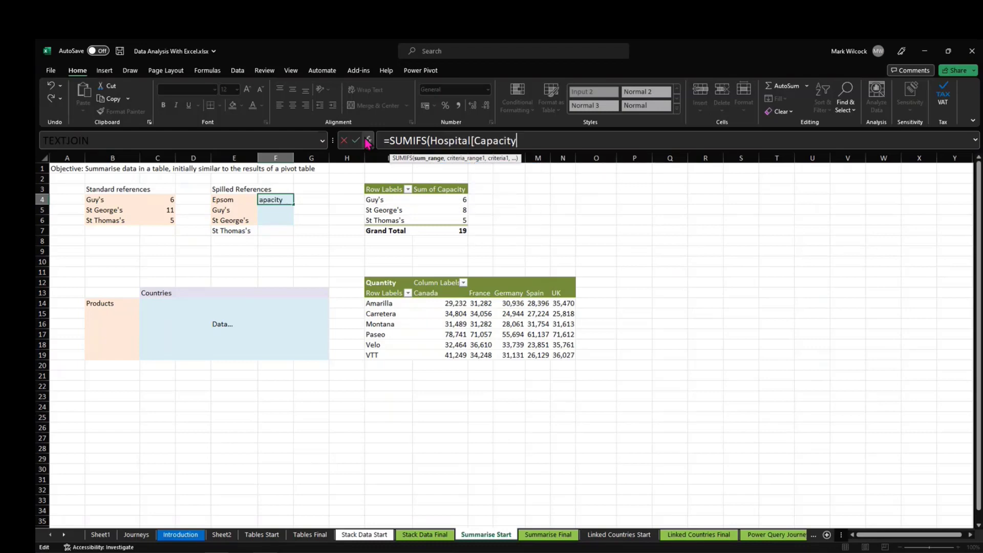
pyautogui.write('],')
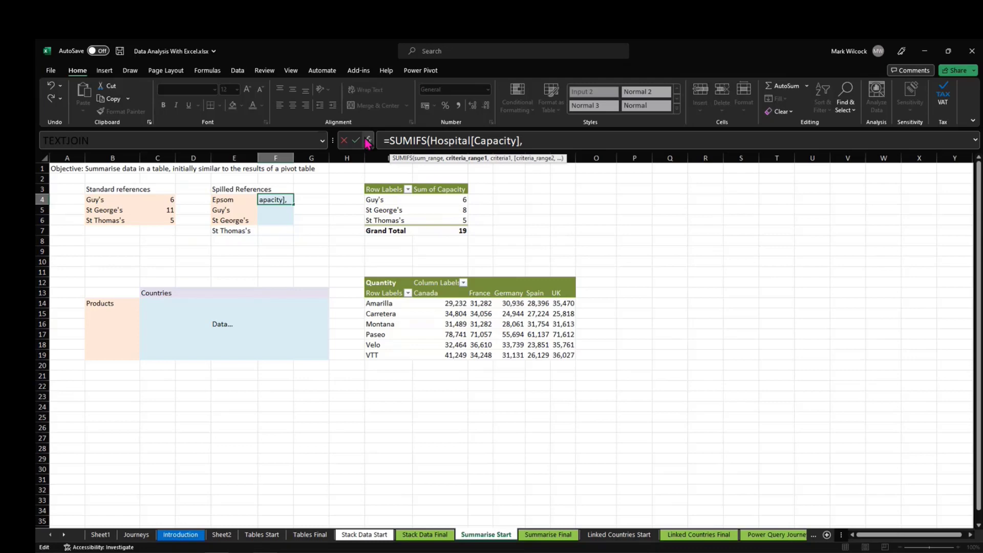
# Complete the F4 formula with criteria range Hospital[Name] and criterion E4, giving =SUMIFS(Hospital[Capacity], Hospital[Name], E4)
pyautogui.write(' HOSPI')
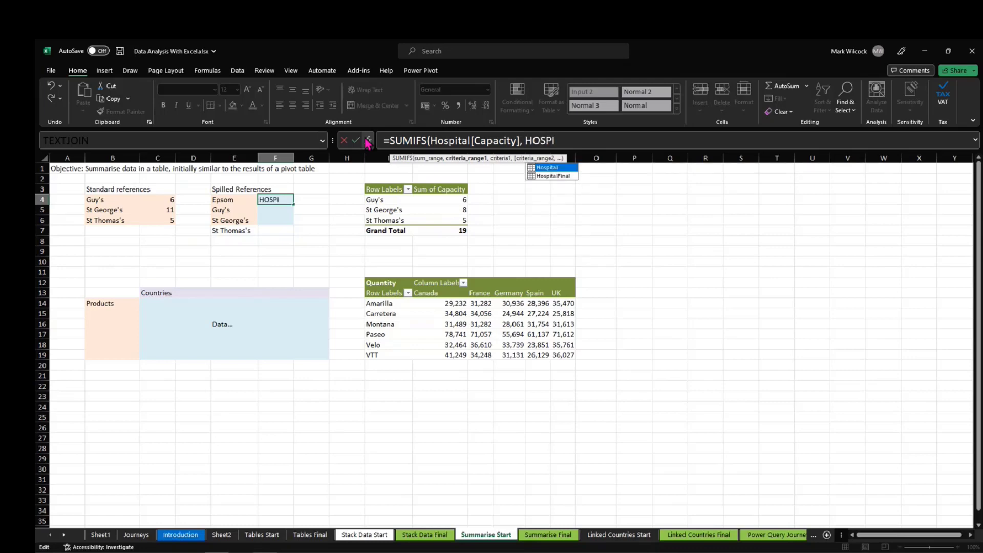
pyautogui.press('Tab')
pyautogui.write('[')
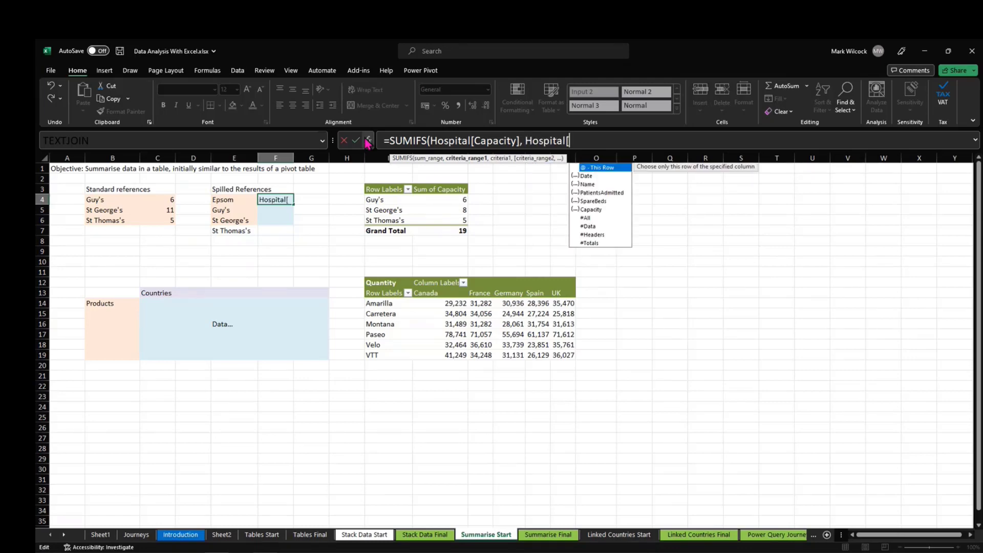
pyautogui.press('Down')
pyautogui.press('Down')
pyautogui.press('Tab')
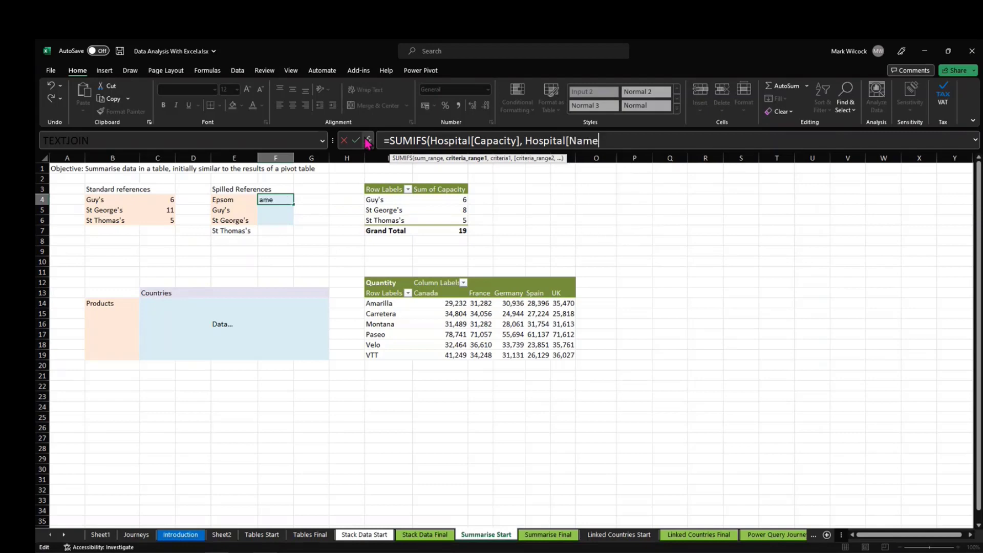
pyautogui.write('],')
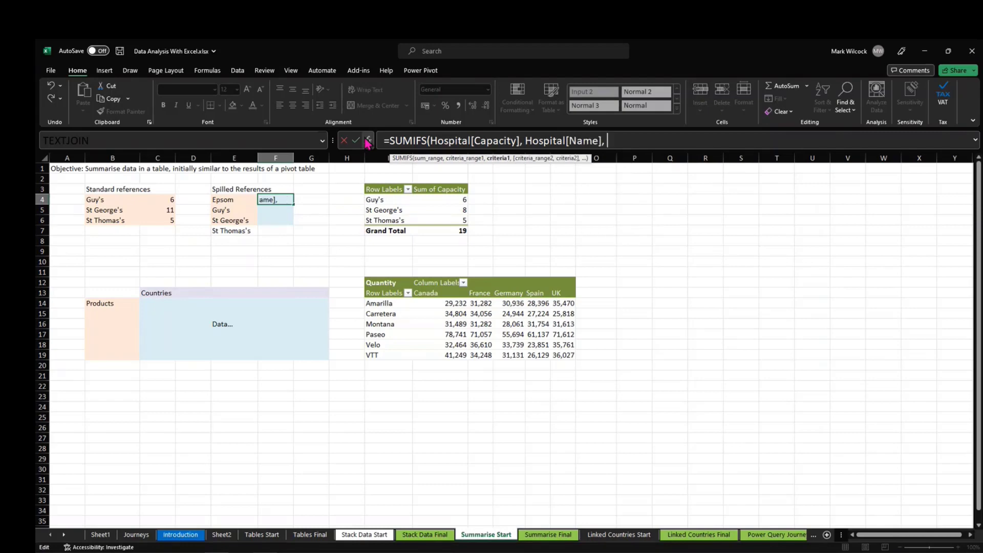
pyautogui.click(230, 199)
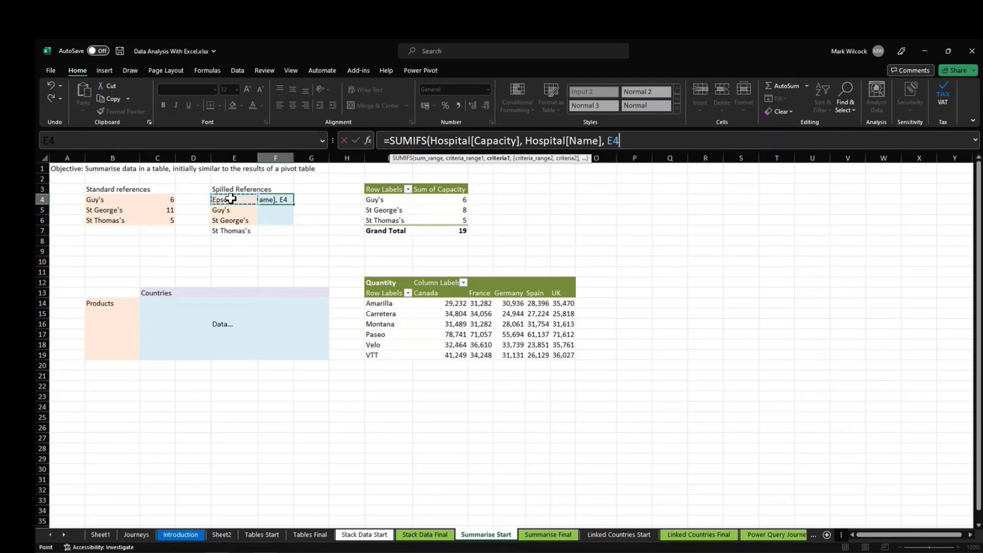
pyautogui.press('Return')
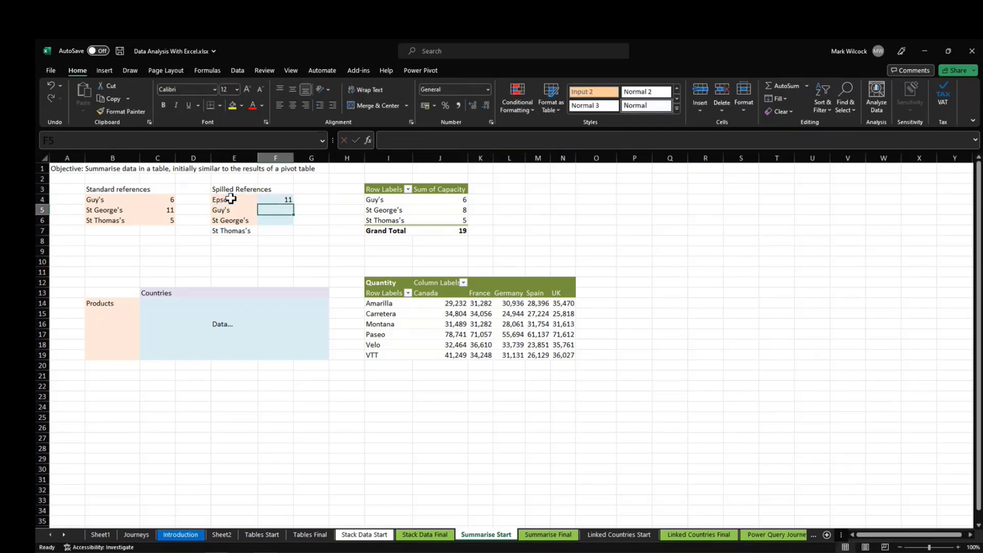
# Change the criterion in the F4 SUMIFS formula to the spilled reference E4#
pyautogui.click(288, 199)
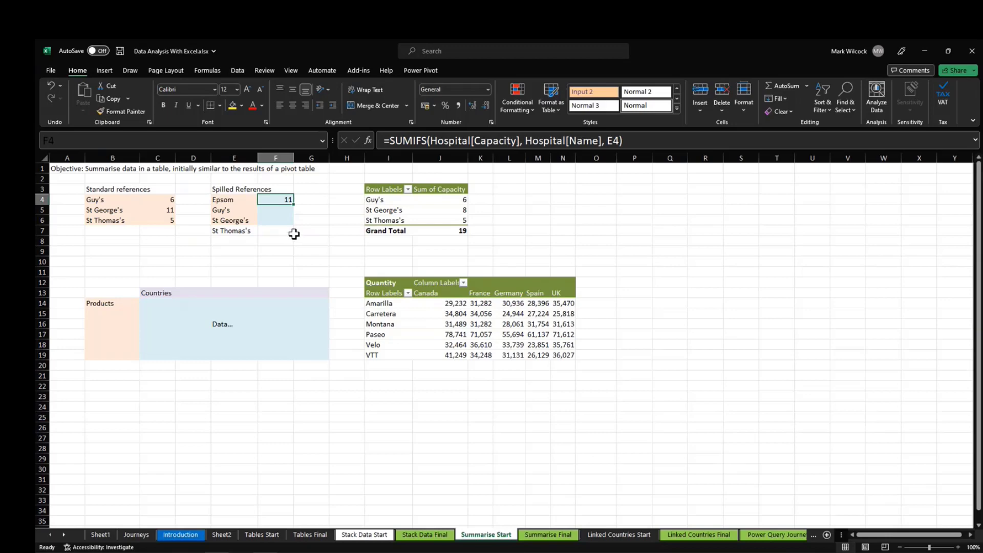
pyautogui.click(615, 140)
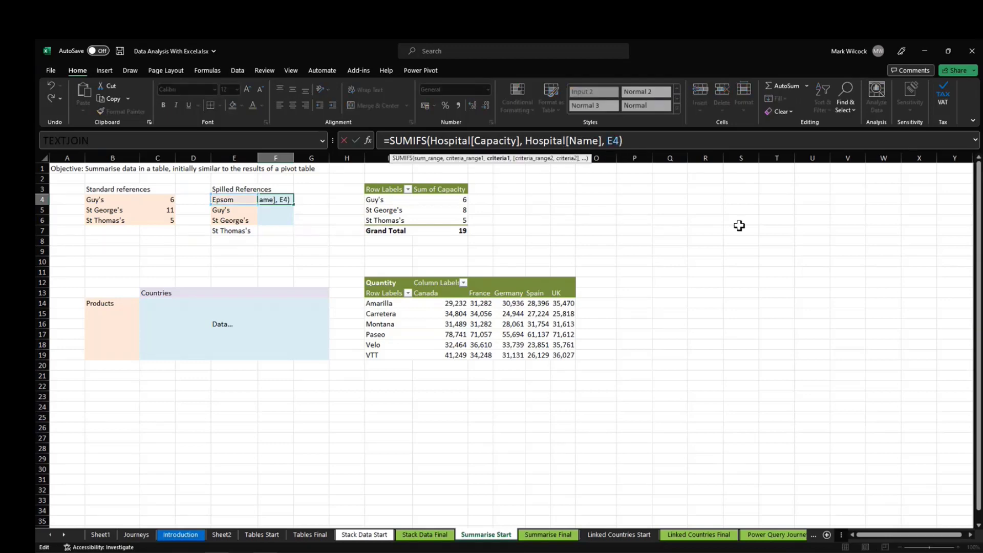
pyautogui.write('#')
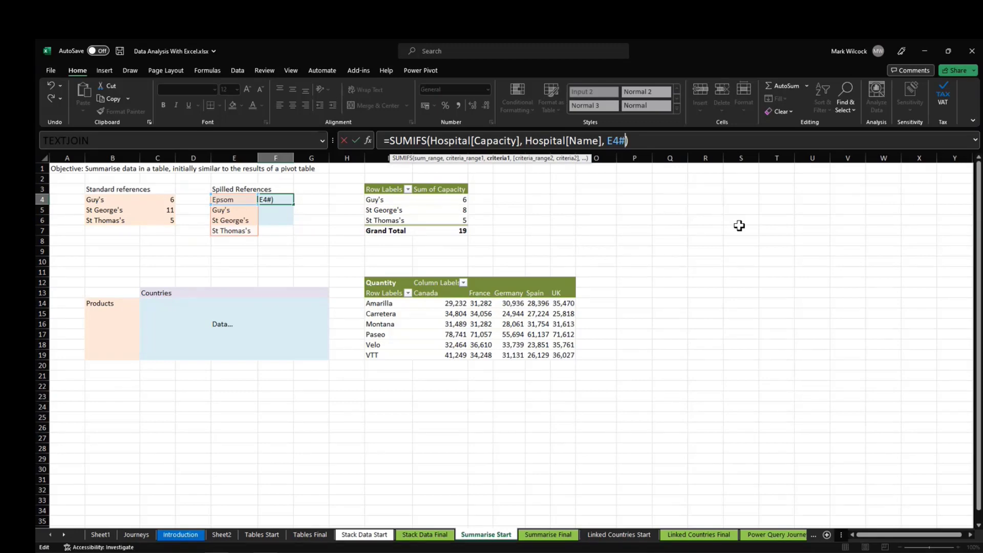
pyautogui.press('Return')
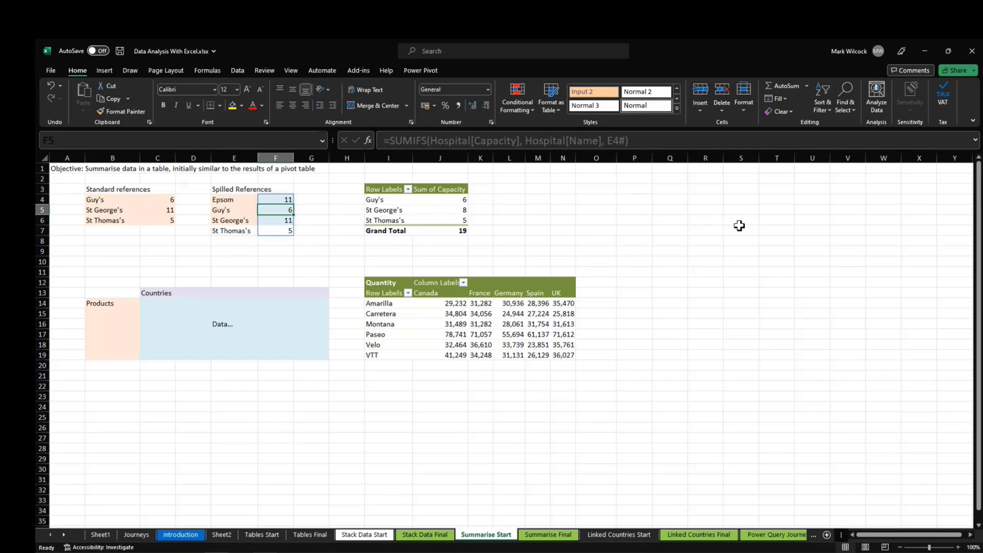
# Compare the spilled SUMIFS formula in F4 with the SORT and UNIQUE formula in E4
pyautogui.click(274, 200)
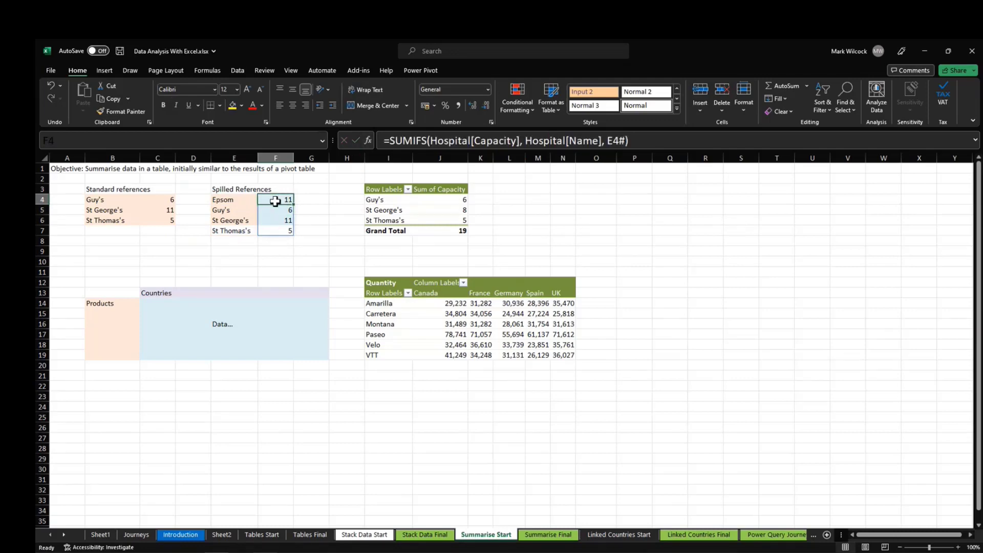
pyautogui.click(231, 199)
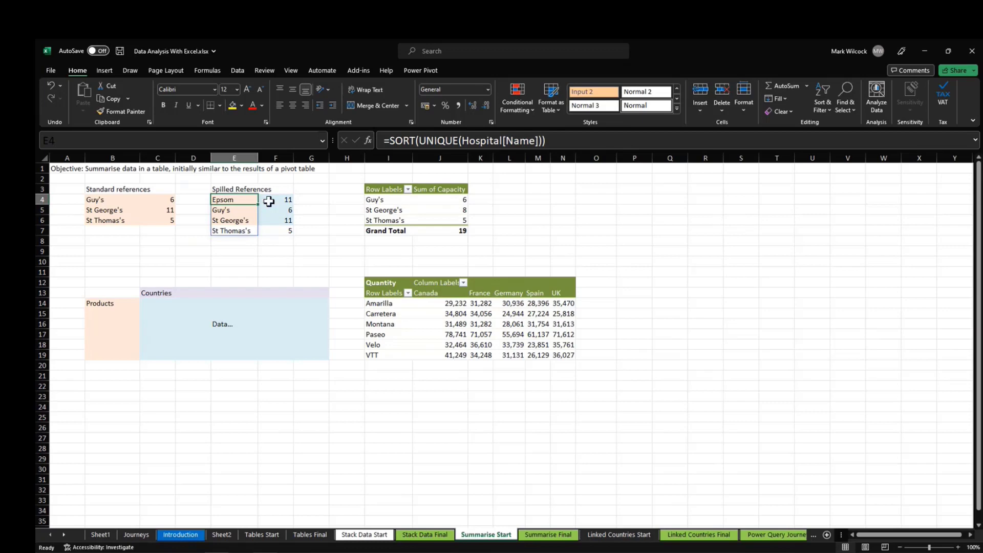
pyautogui.click(286, 200)
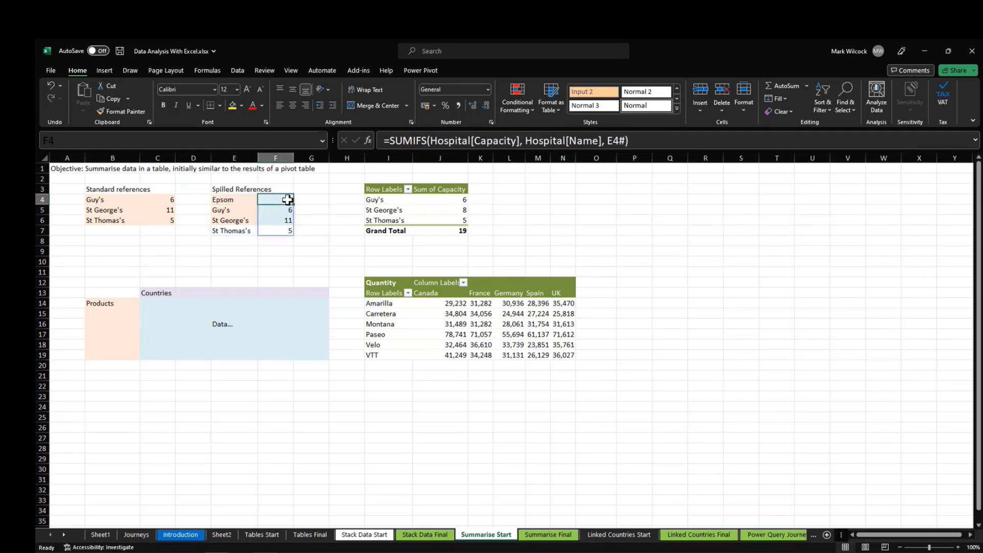
pyautogui.click(429, 206)
pyautogui.click(248, 200)
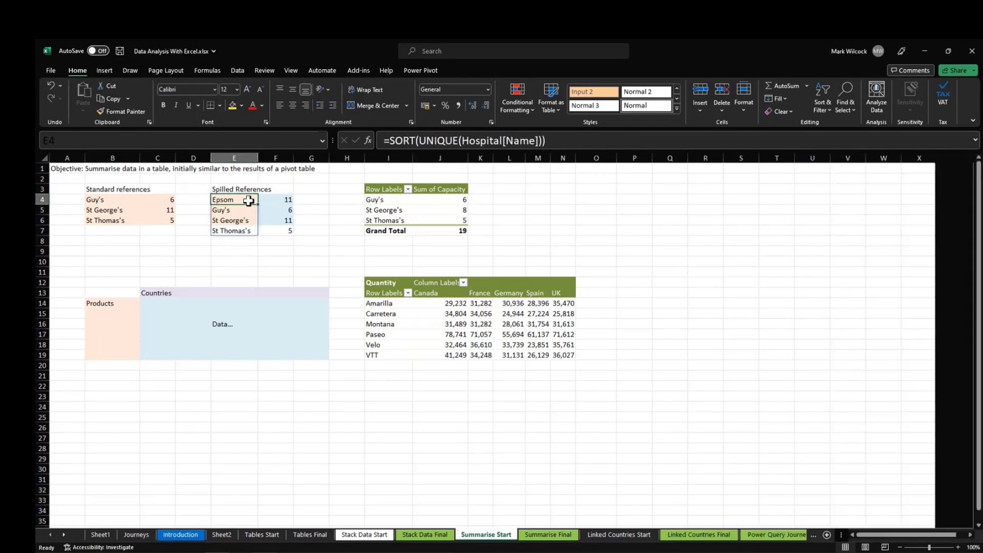
pyautogui.press('Right')
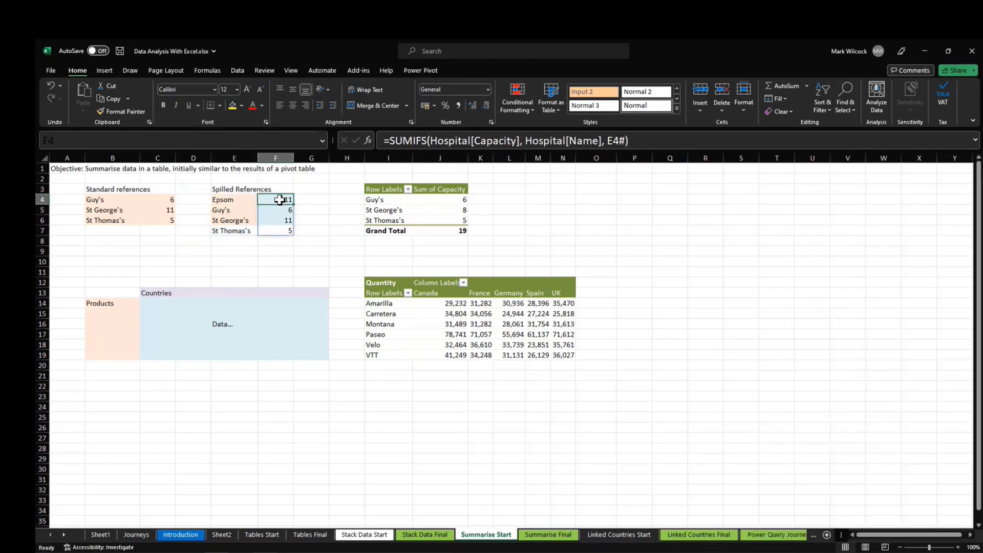
pyautogui.click(244, 199)
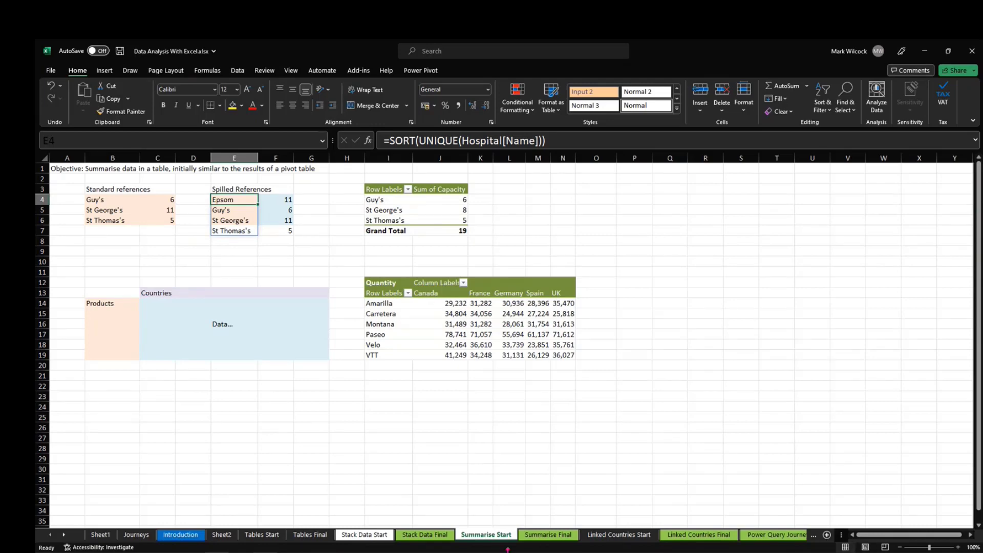
# Refresh the Sum of Capacity PivotTable
pyautogui.click(463, 210)
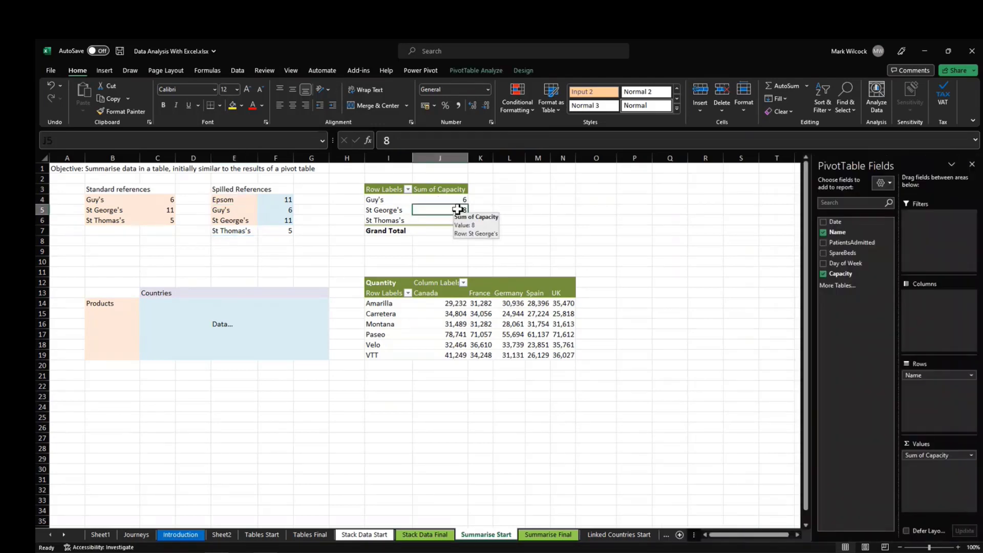
pyautogui.rightClick(460, 212)
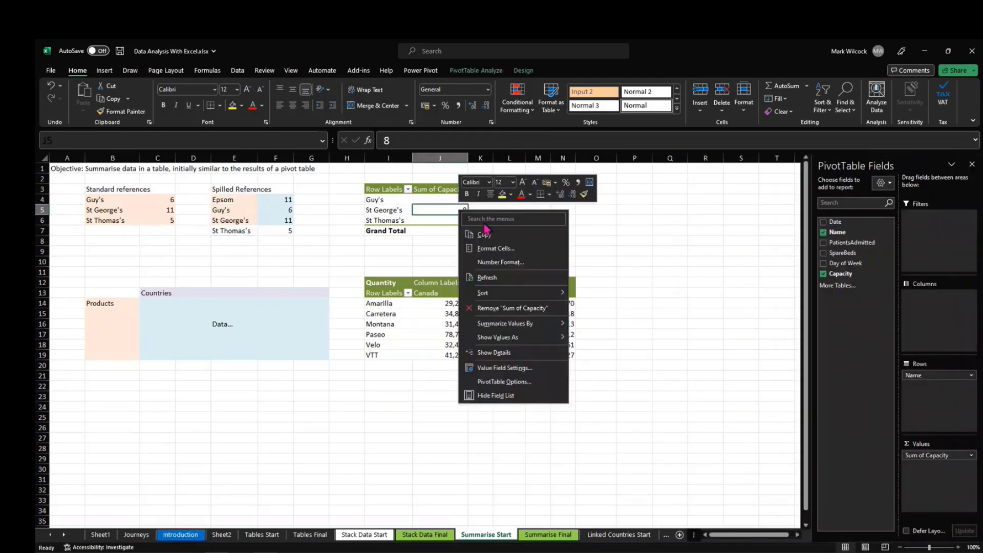
pyautogui.click(521, 277)
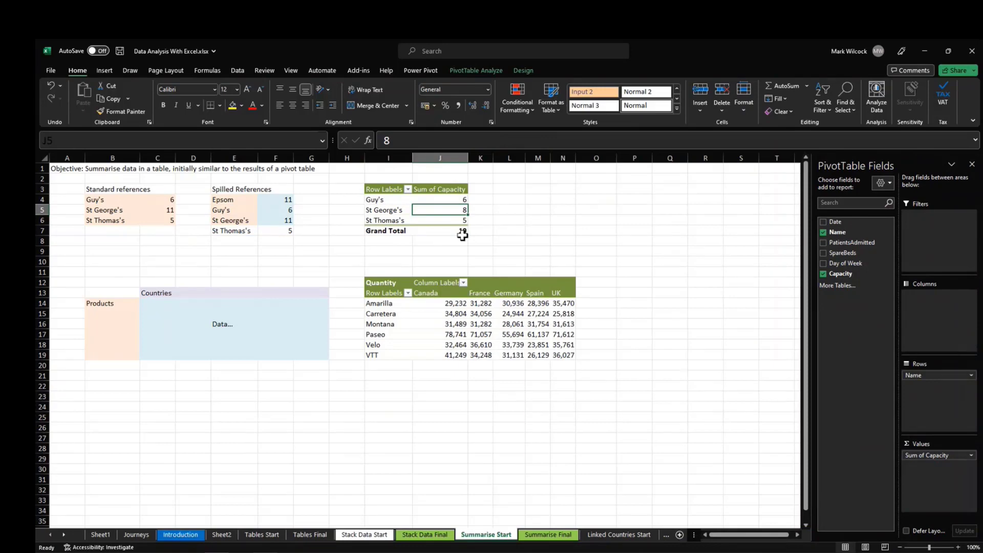
# Change the data source of the Sum of Capacity PivotTable to the Hospital table
pyautogui.moveTo(452, 207)
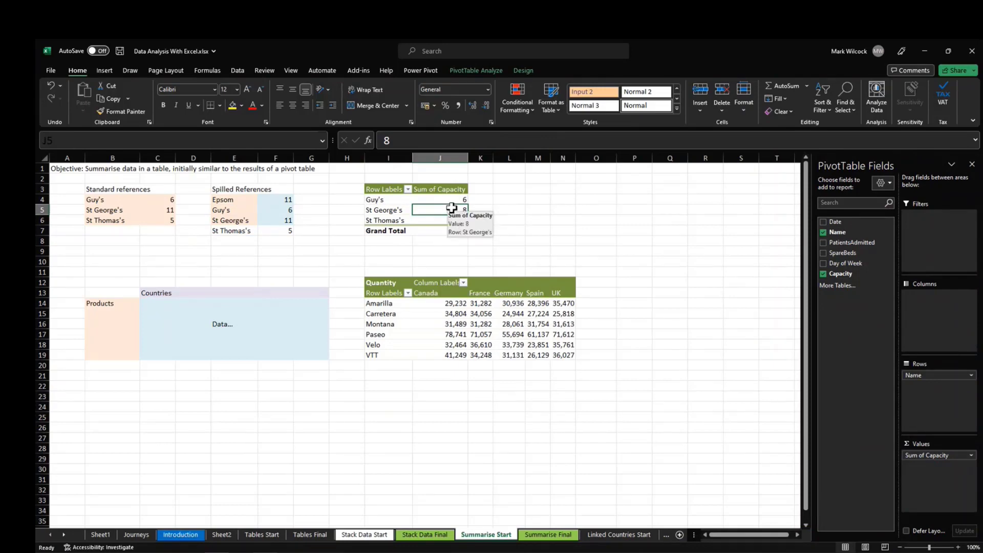
pyautogui.click(476, 70)
pyautogui.click(455, 110)
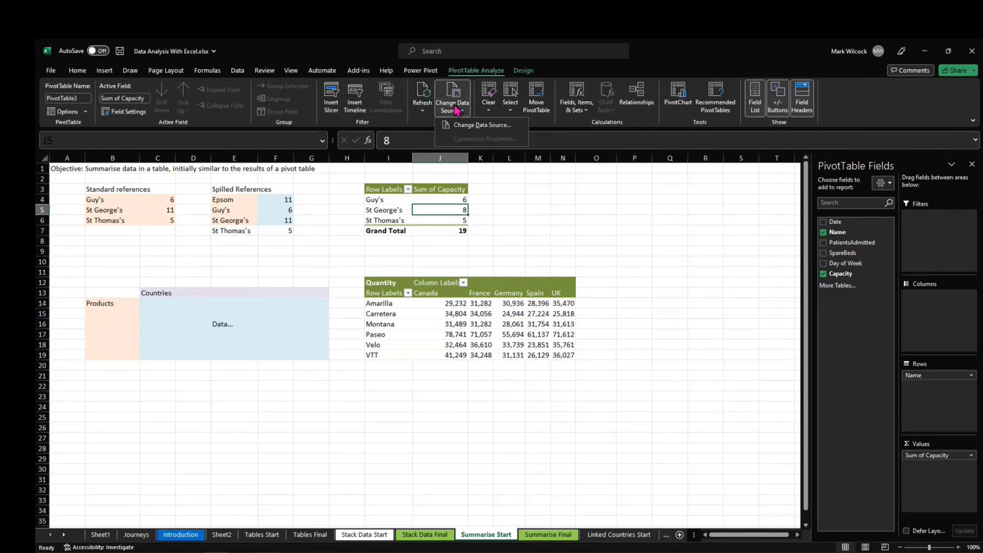
pyautogui.click(460, 124)
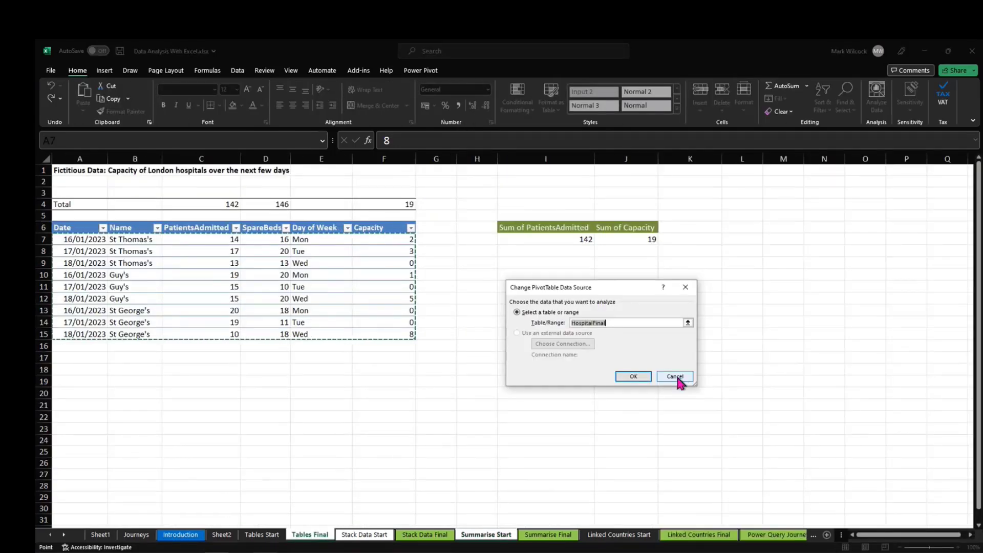
pyautogui.click(615, 322)
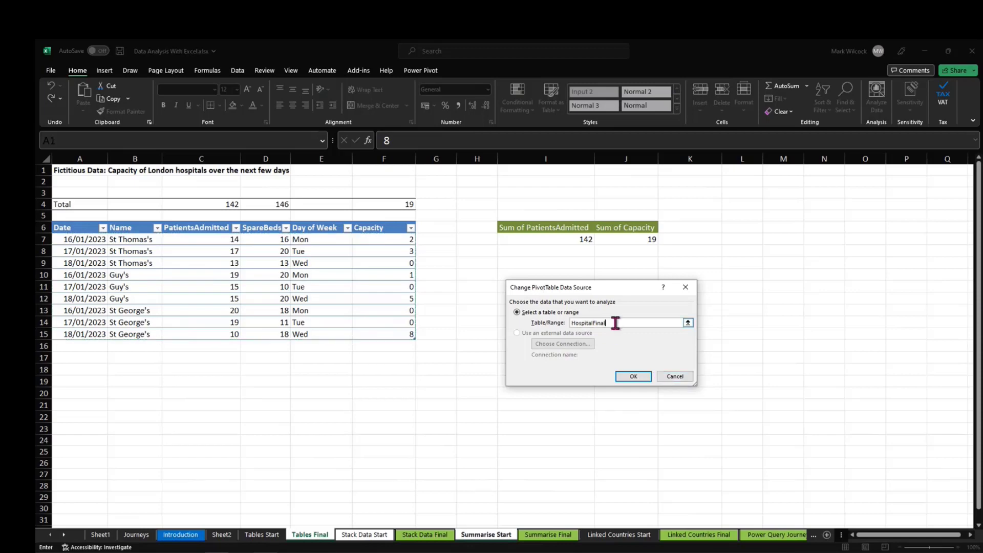
pyautogui.press('BackSpace')
pyautogui.press('BackSpace')
pyautogui.press('BackSpace')
pyautogui.press('BackSpace')
pyautogui.press('BackSpace')
pyautogui.press('BackSpace')
pyautogui.press('BackSpace')
pyautogui.write('AL')
pyautogui.press('BackSpace')
pyautogui.press('BackSpace')
pyautogui.write('al')
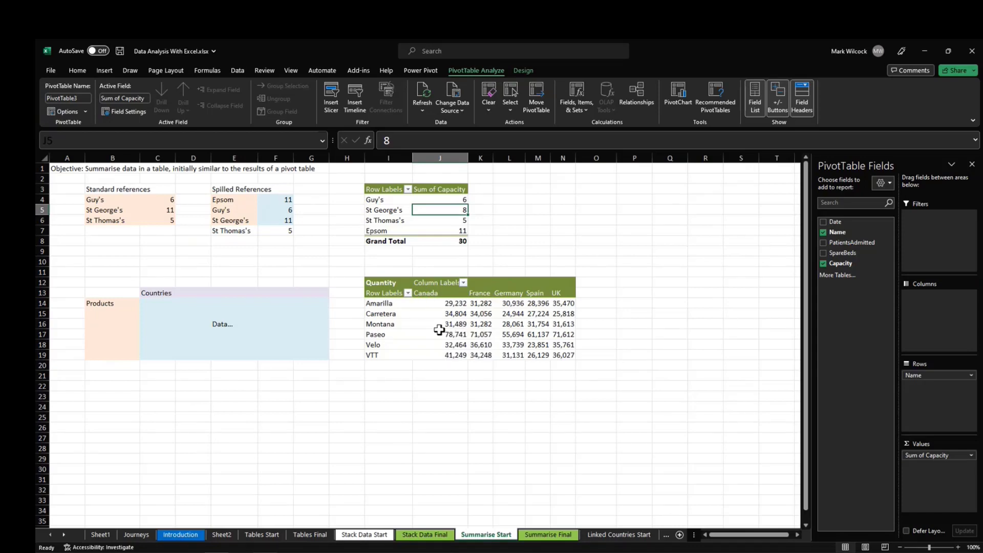
# Select a value in the Quantity PivotTable and open the Store Data sheet
pyautogui.click(464, 332)
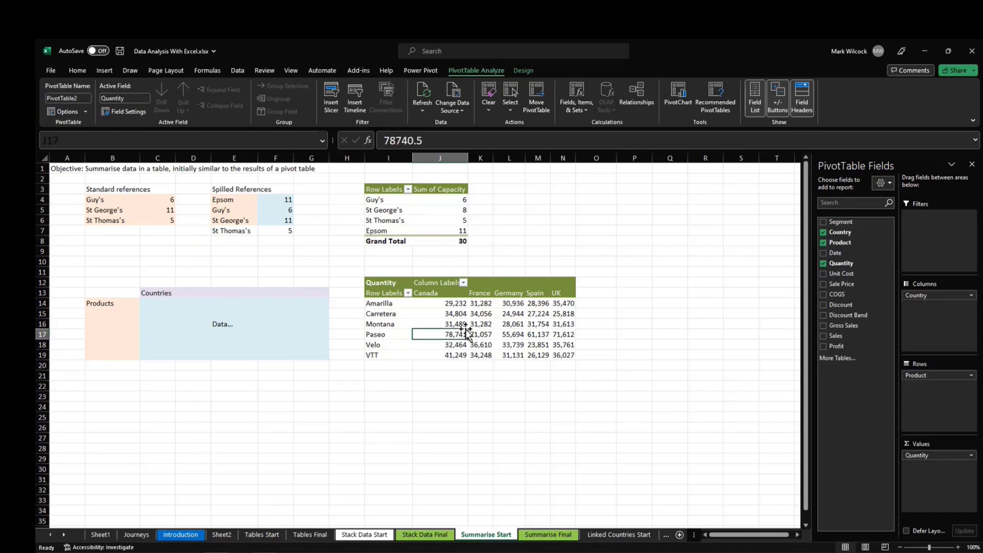
pyautogui.click(63, 535)
pyautogui.click(63, 534)
pyautogui.click(63, 535)
pyautogui.click(63, 534)
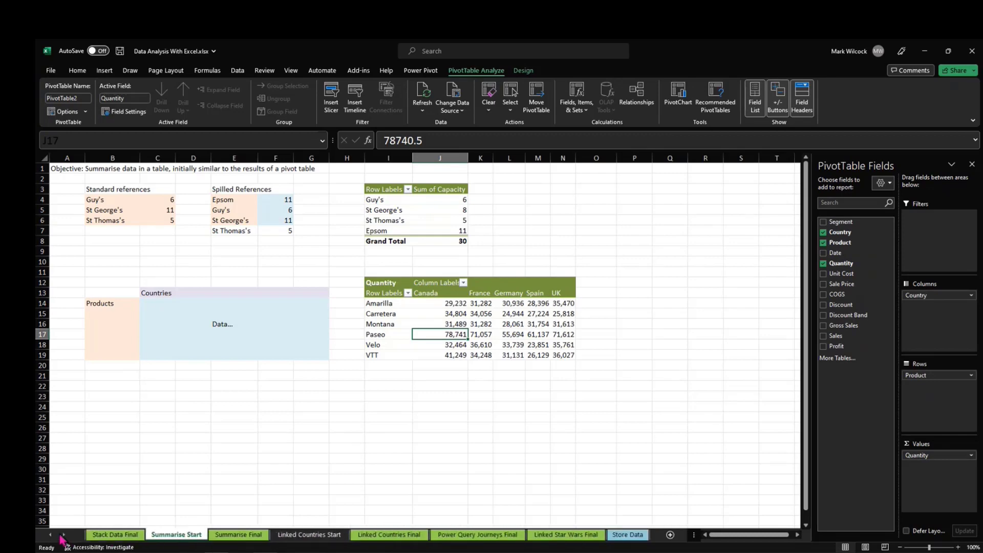
pyautogui.click(634, 534)
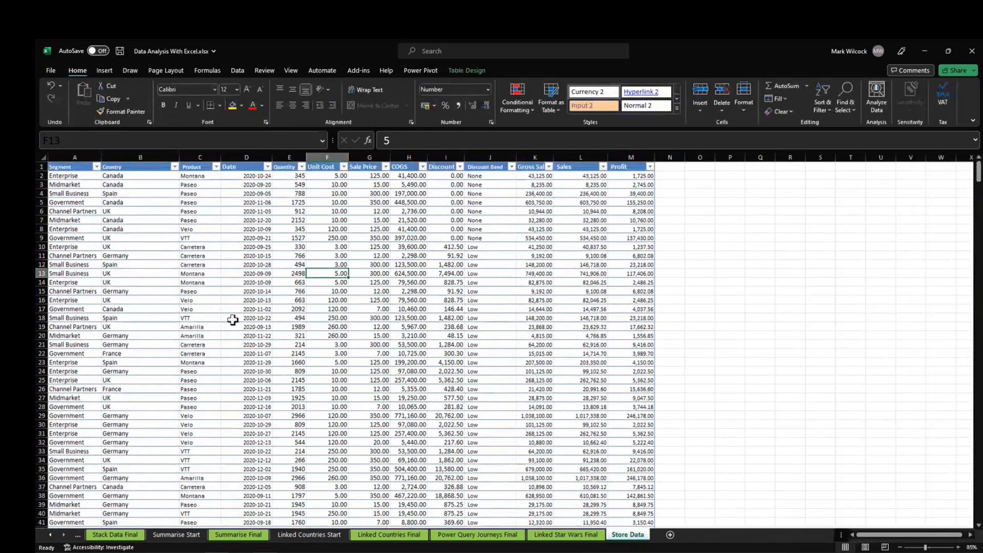
# Examine the Sales and Quantity columns and the Country and Product filter values in the store data table
pyautogui.click(581, 157)
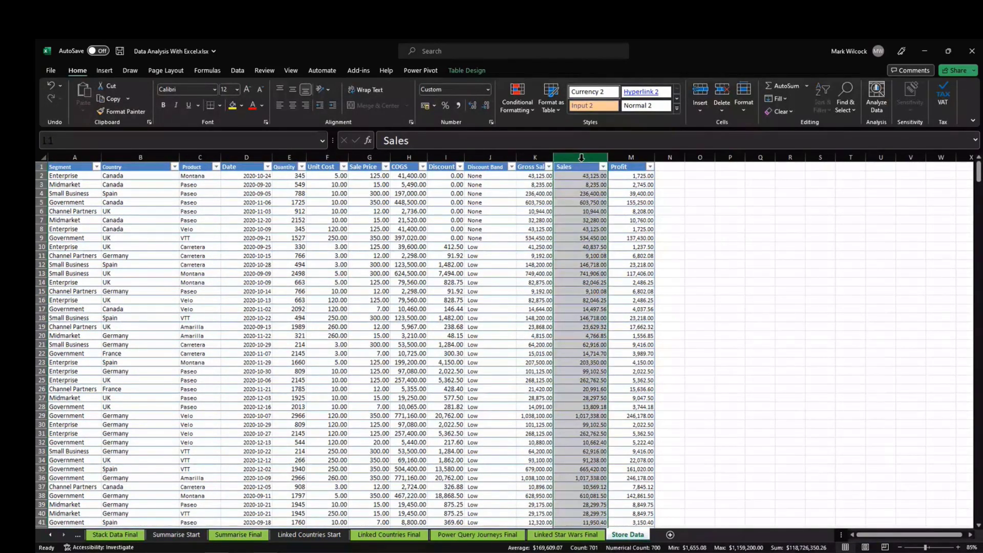
pyautogui.click(296, 155)
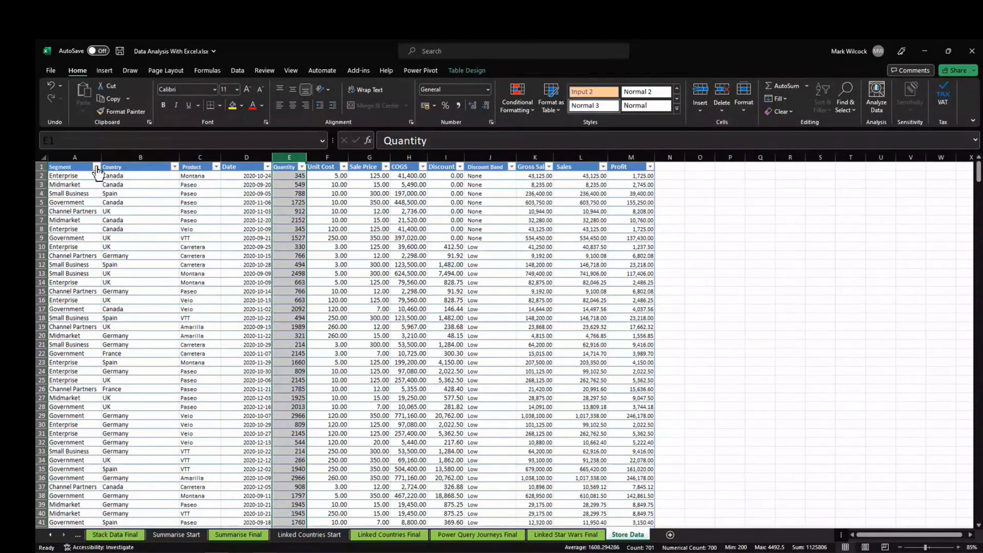
pyautogui.click(175, 167)
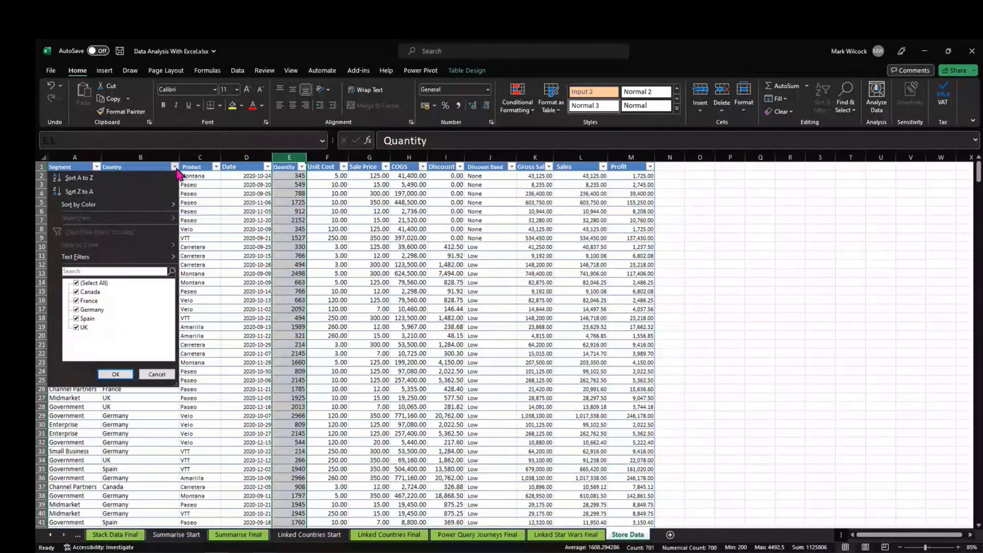
pyautogui.press('Escape')
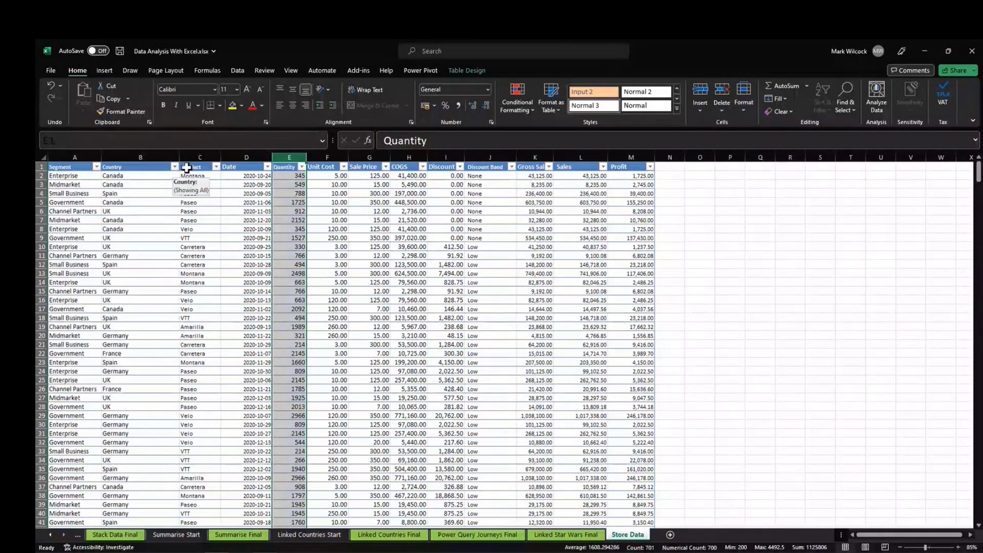
pyautogui.click(216, 167)
# Return to the Summarise Start sheet and inspect the Quantity PivotTable by product and country
pyautogui.click(60, 536)
pyautogui.click(59, 536)
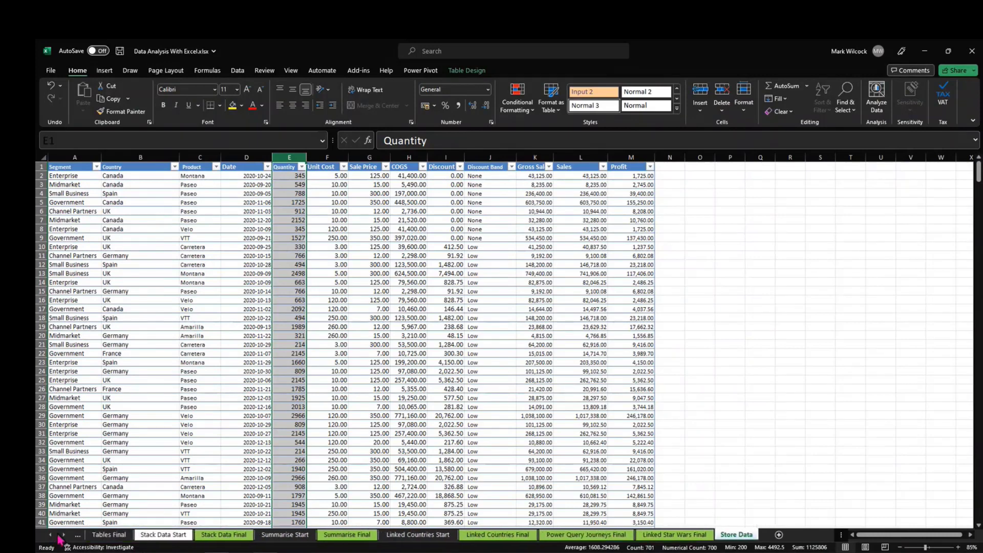
pyautogui.click(288, 535)
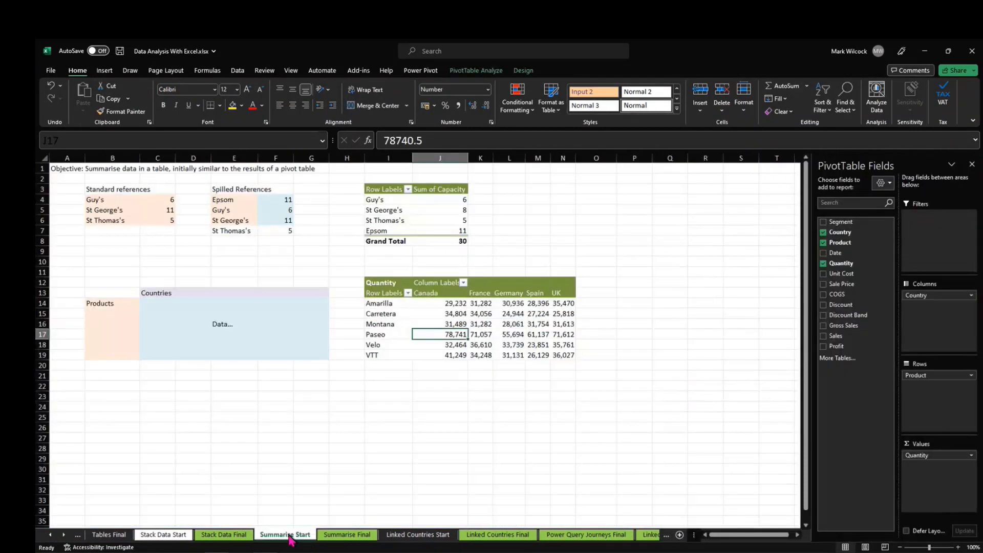
pyautogui.click(496, 312)
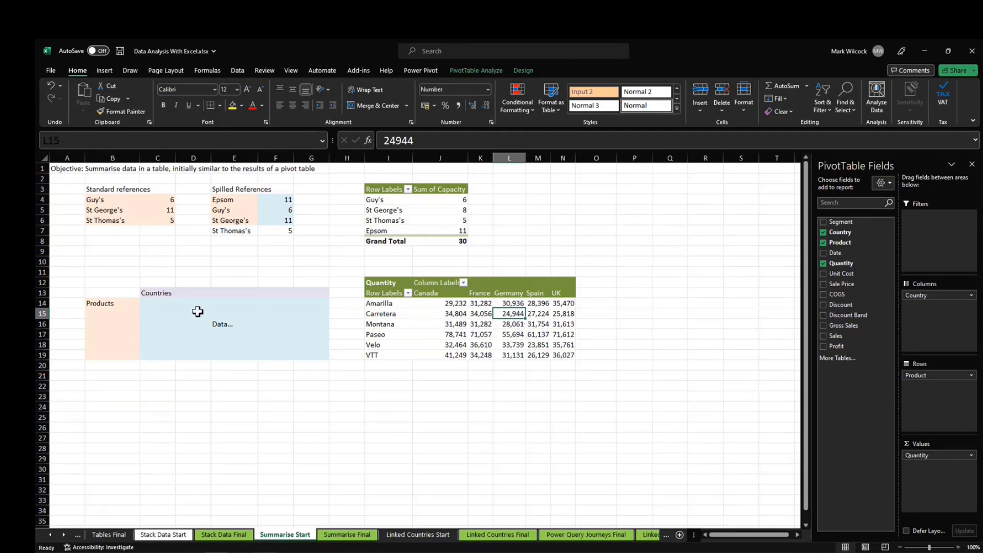
# Replace the Products placeholder in B14 with the formula =UNIQUE(Store[Product])
pyautogui.click(114, 306)
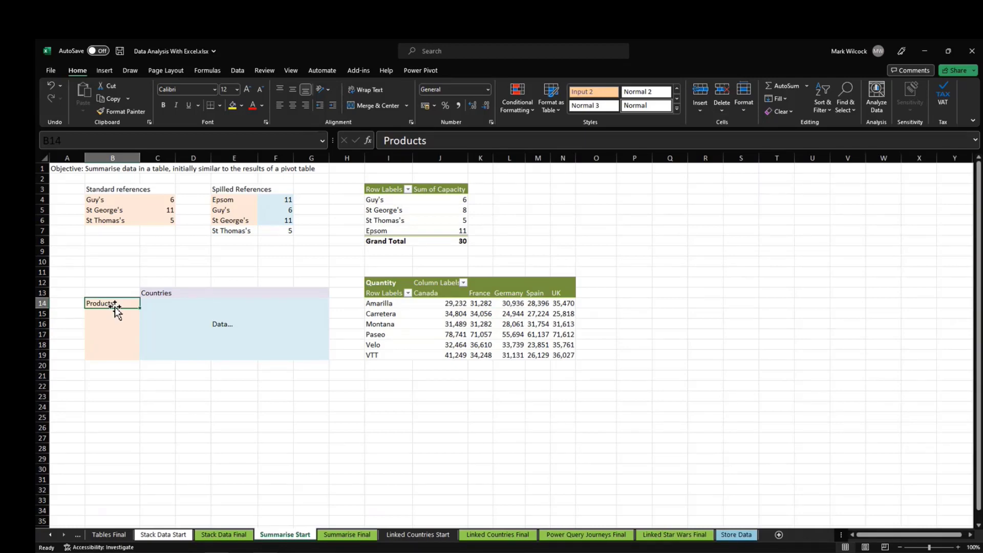
pyautogui.write('=uniq')
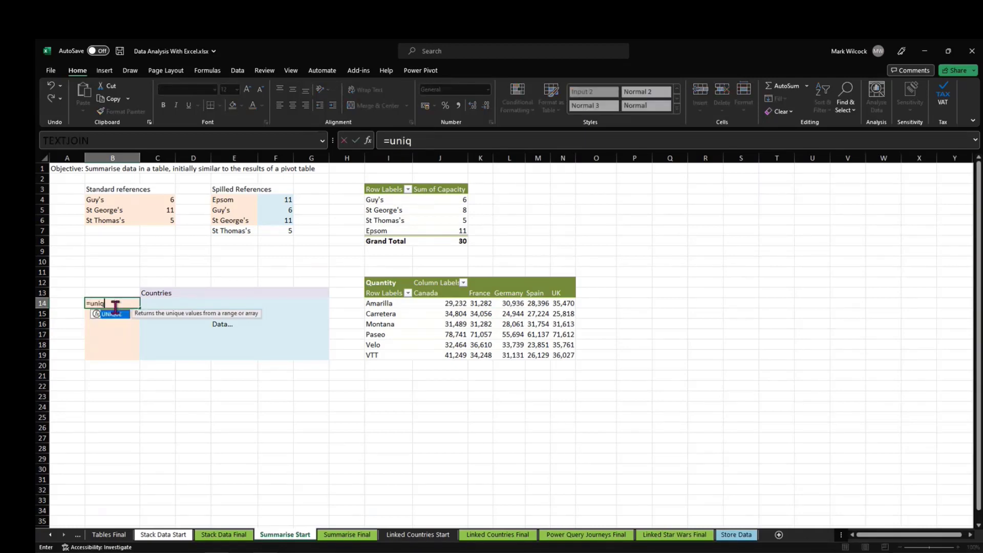
pyautogui.press('Tab')
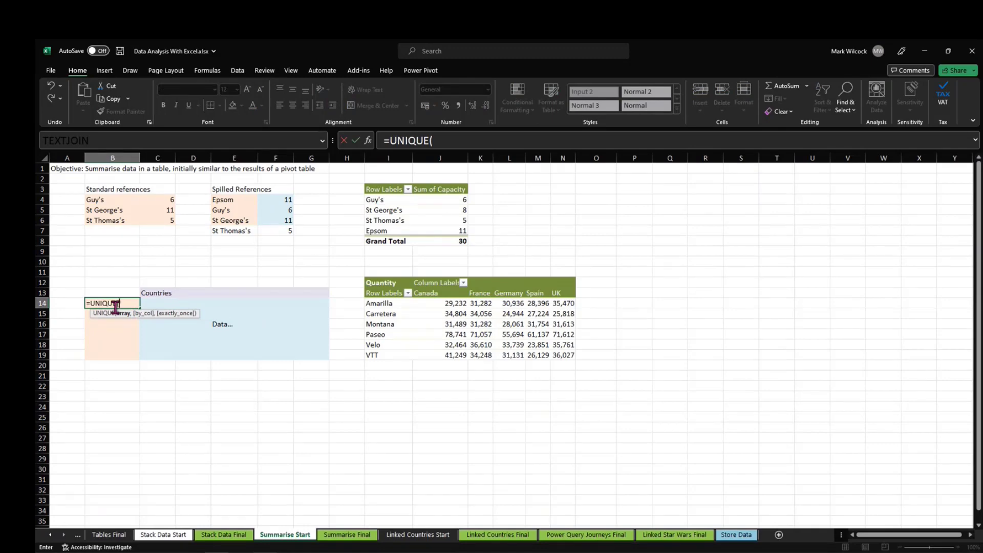
pyautogui.write('Store')
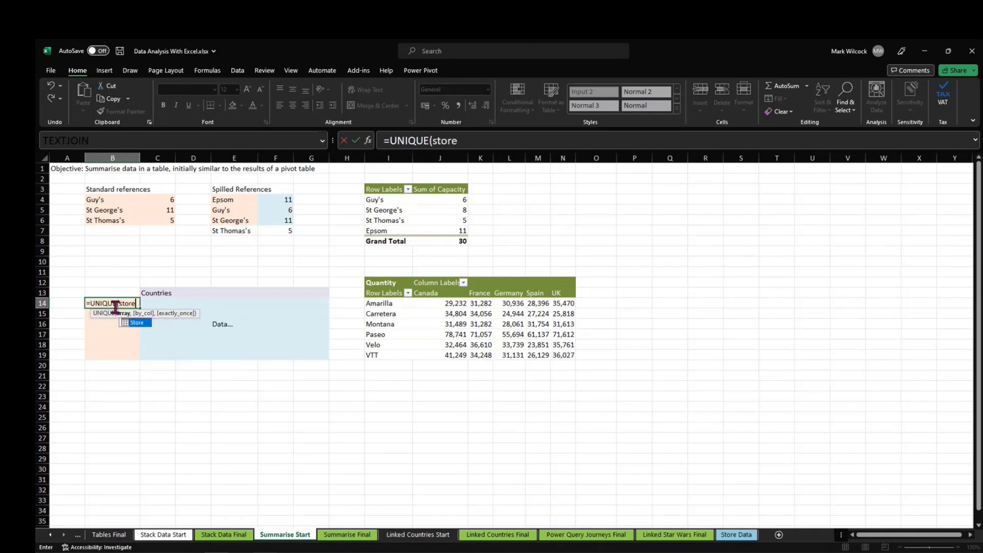
pyautogui.write('[')
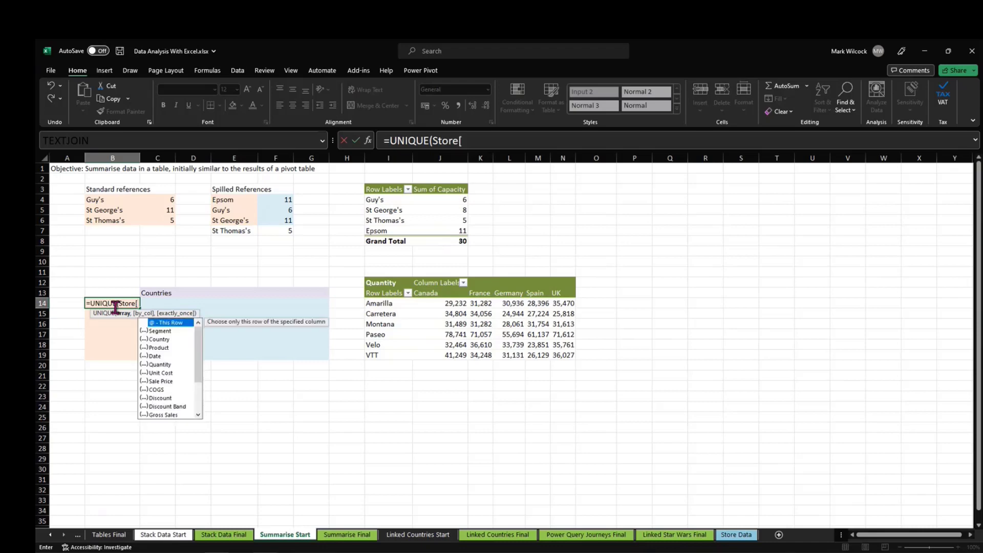
pyautogui.press('Down')
pyautogui.press('Down')
pyautogui.press('Down')
pyautogui.press('Tab')
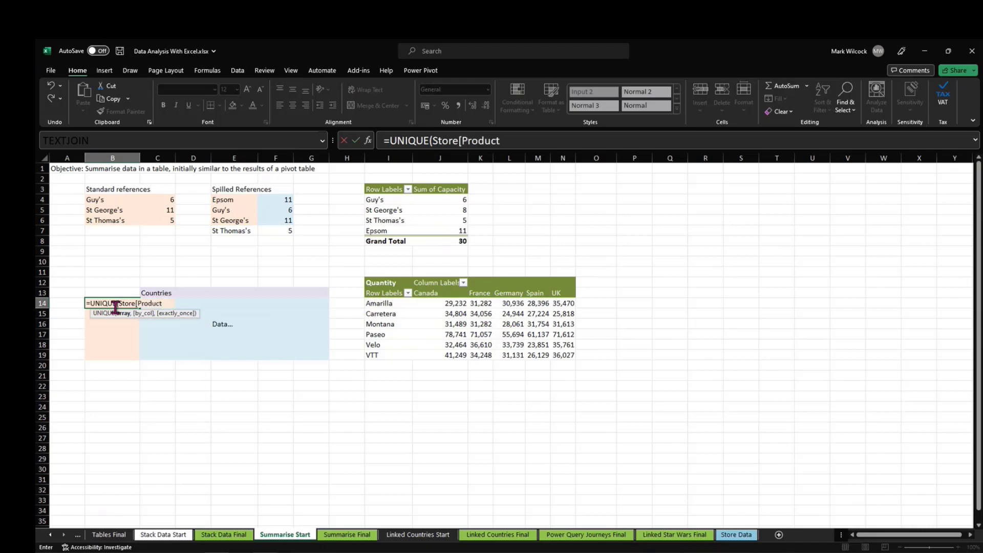
pyautogui.write(']')
pyautogui.press('Return')
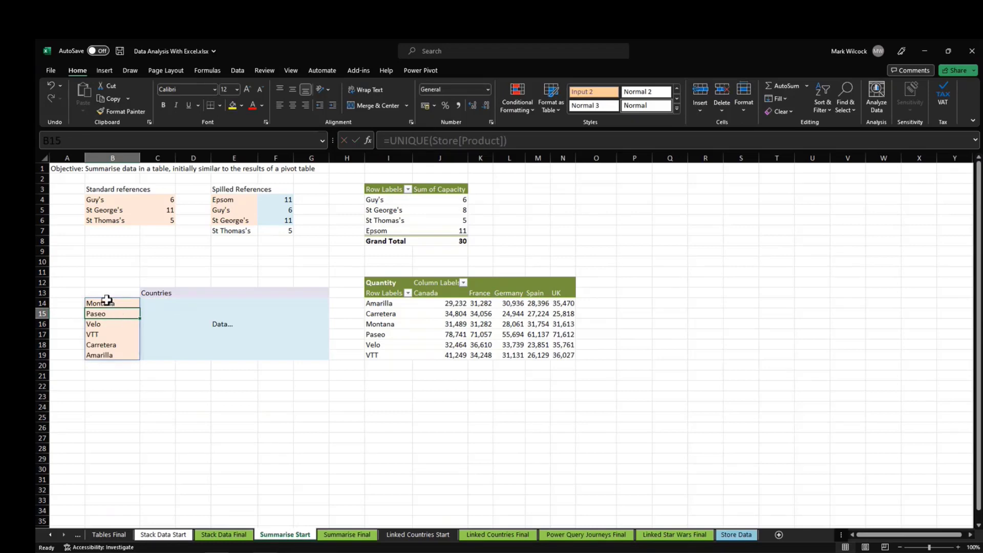
# Compare the product list with the PivotTable's row labels and wrap the B14 formula in SORT: =SORT(UNIQUE(Store[Product]))
pyautogui.click(105, 302)
pyautogui.moveTo(380, 303); pyautogui.dragTo(385, 355)
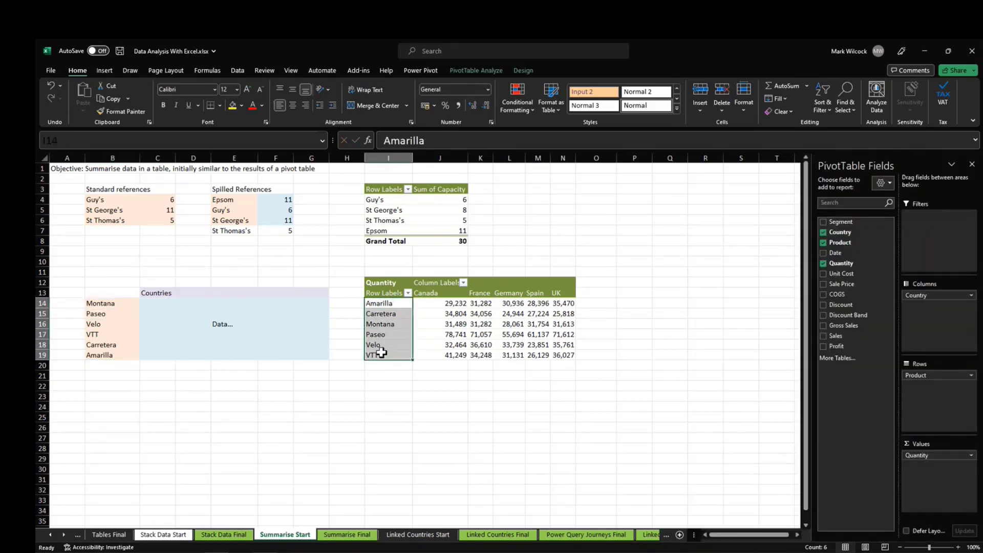
pyautogui.click(87, 303)
pyautogui.click(391, 142)
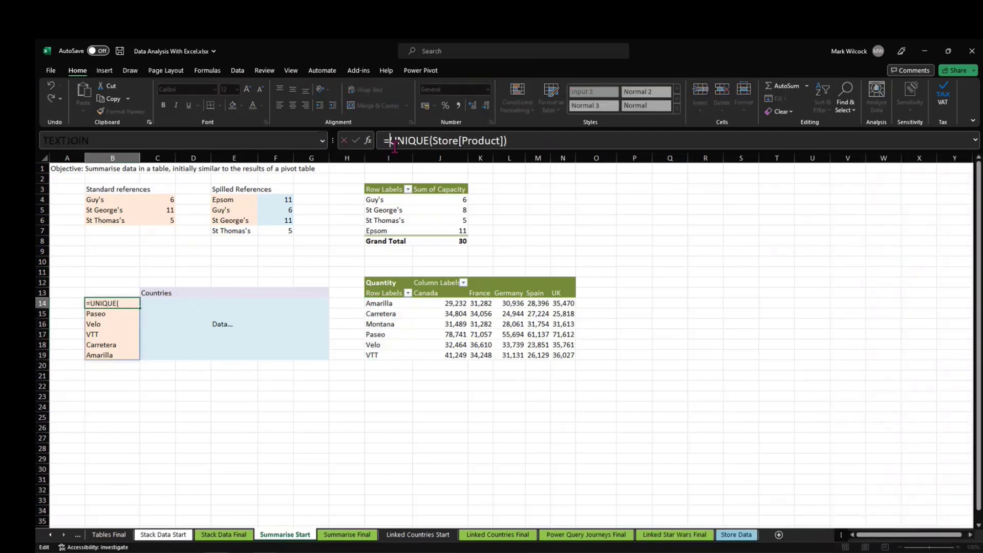
pyautogui.write('SORT')
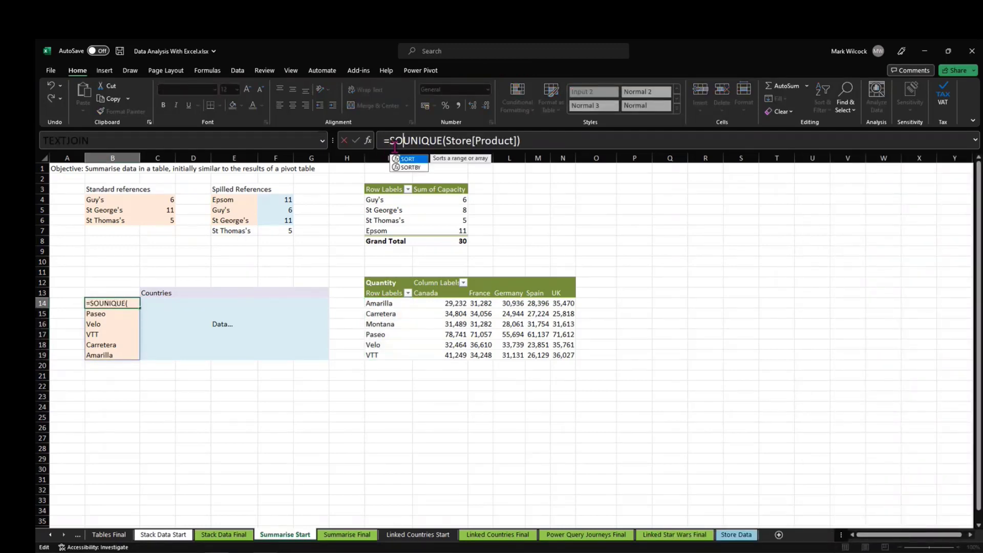
pyautogui.write('(')
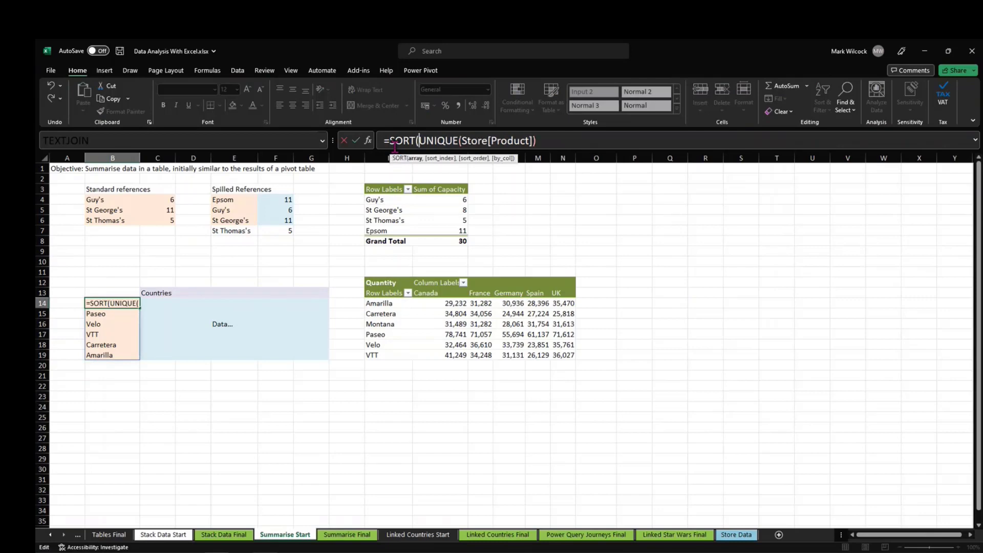
pyautogui.click(556, 139)
pyautogui.write(')')
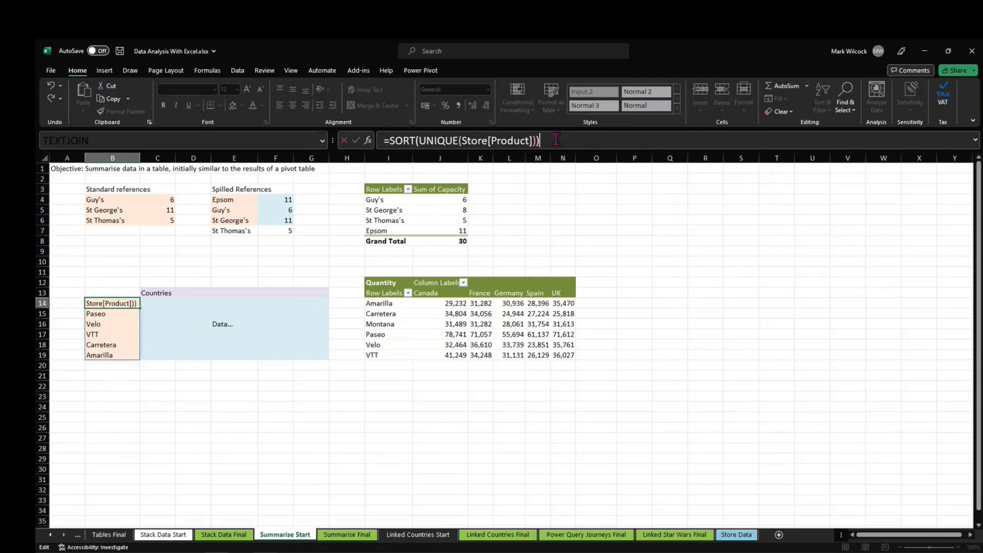
pyautogui.press('Return')
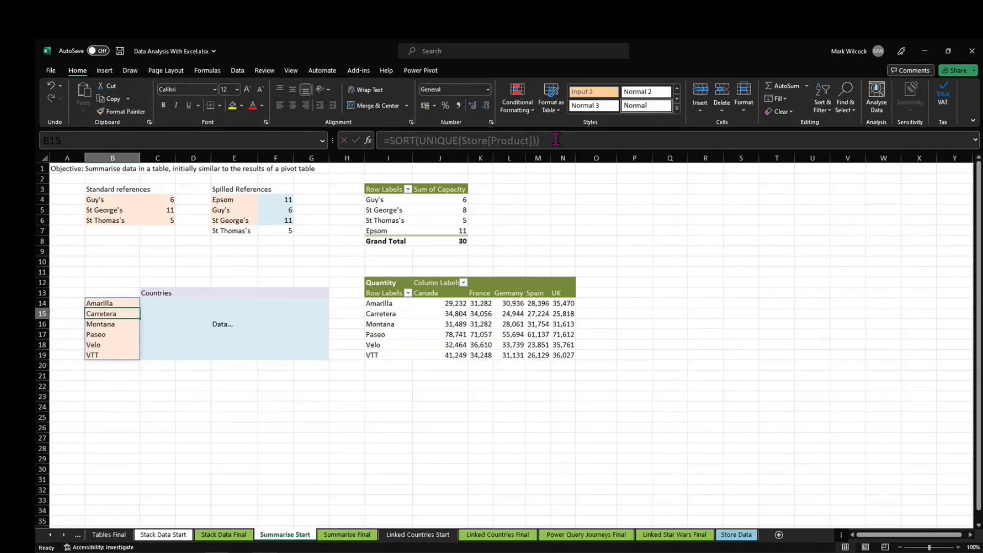
# Replace the Countries placeholder in C13 with the formula =UNIQUE(Store[Country])
pyautogui.click(165, 293)
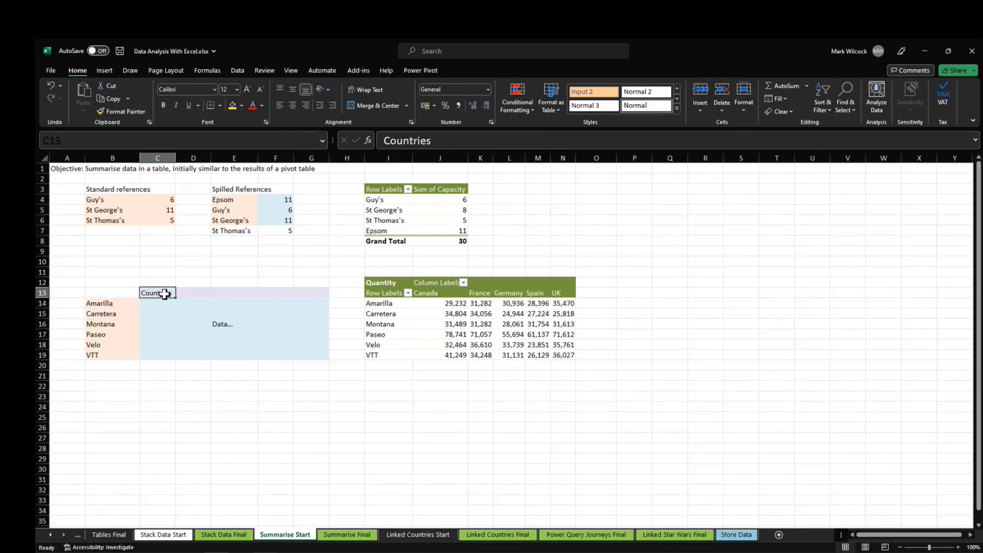
pyautogui.write('=')
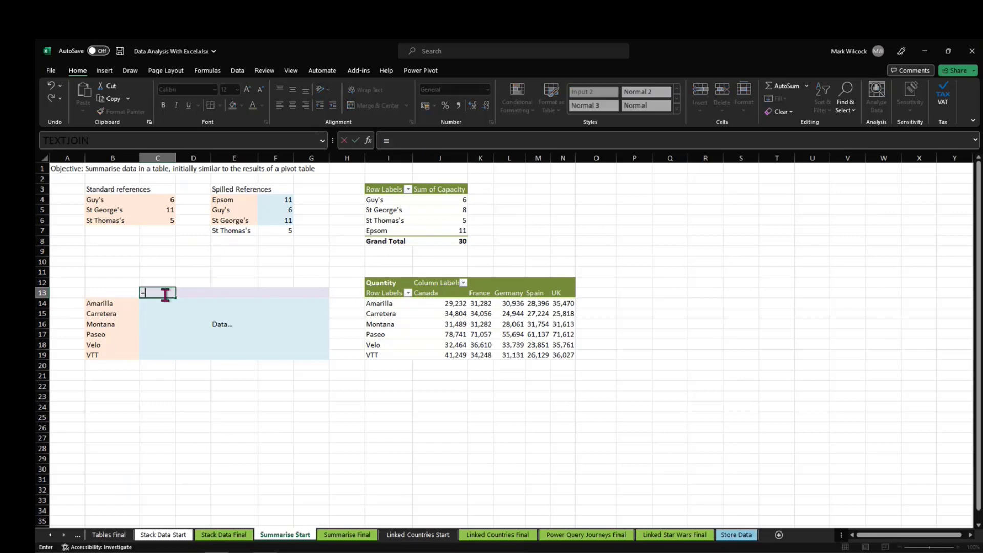
pyautogui.write('UNIQ')
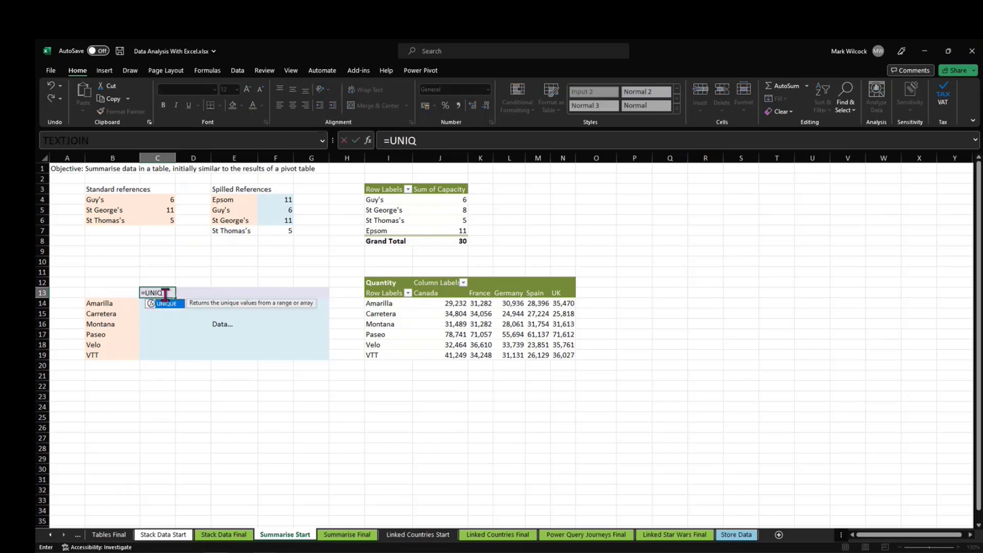
pyautogui.press('Tab')
pyautogui.write('STORE')
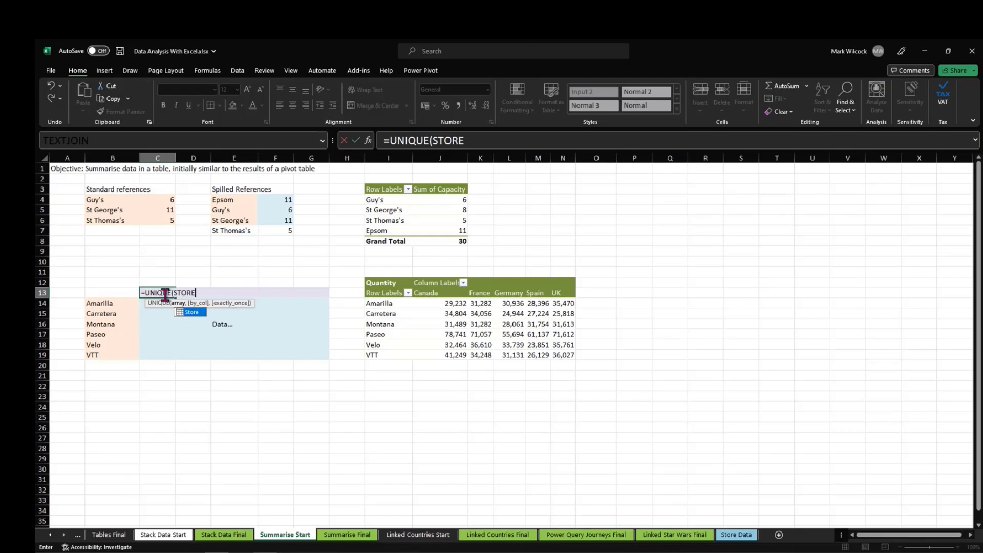
pyautogui.press('Tab')
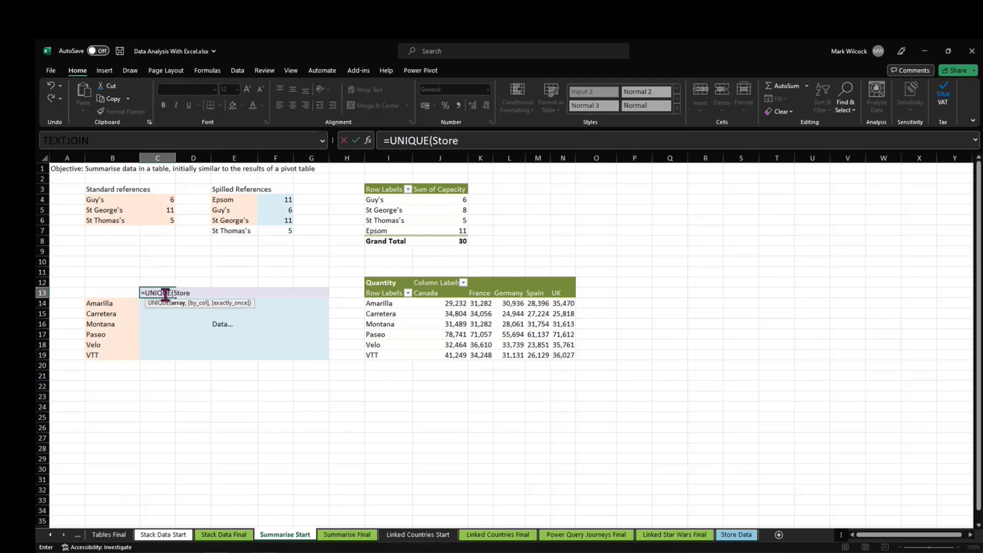
pyautogui.write('[CO')
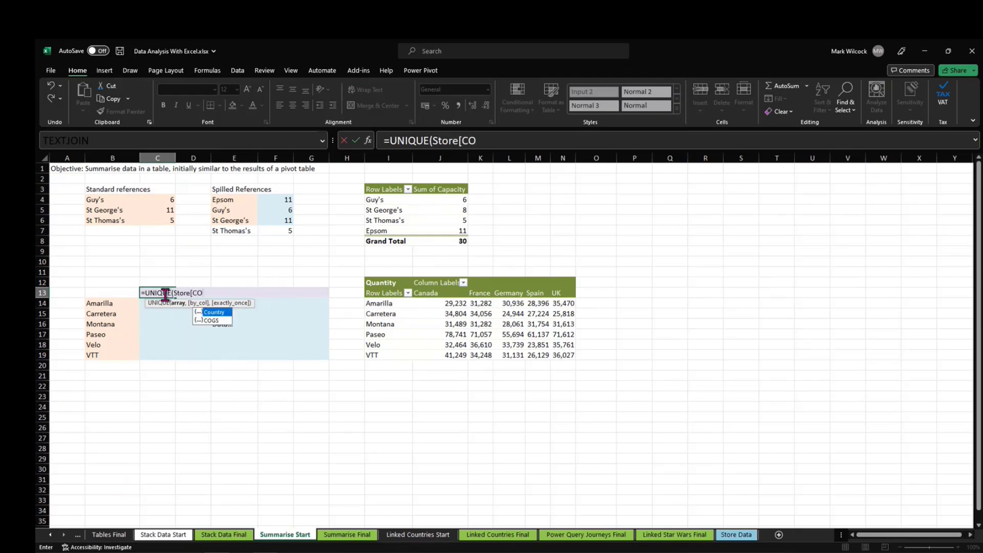
pyautogui.press('Tab')
pyautogui.write(']')
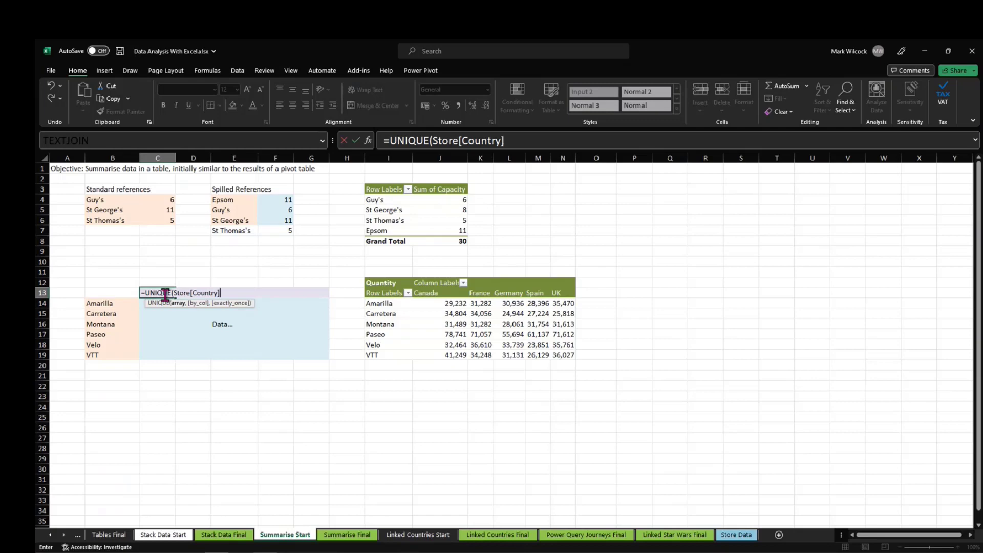
pyautogui.write(')')
pyautogui.press('Return')
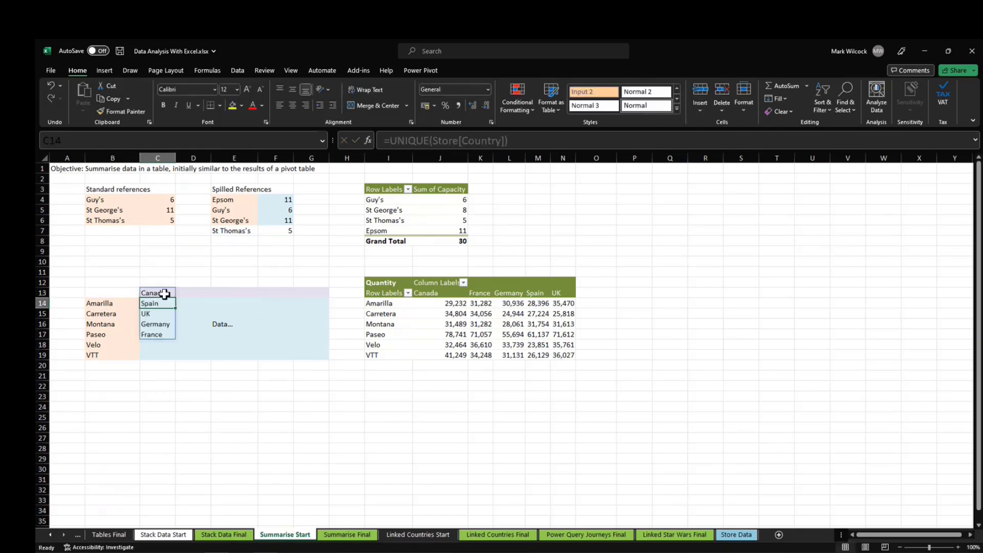
# Wrap the country formula in C13 in SORT, making it =SORT(UNIQUE(Store[Country]))
pyautogui.click(165, 293)
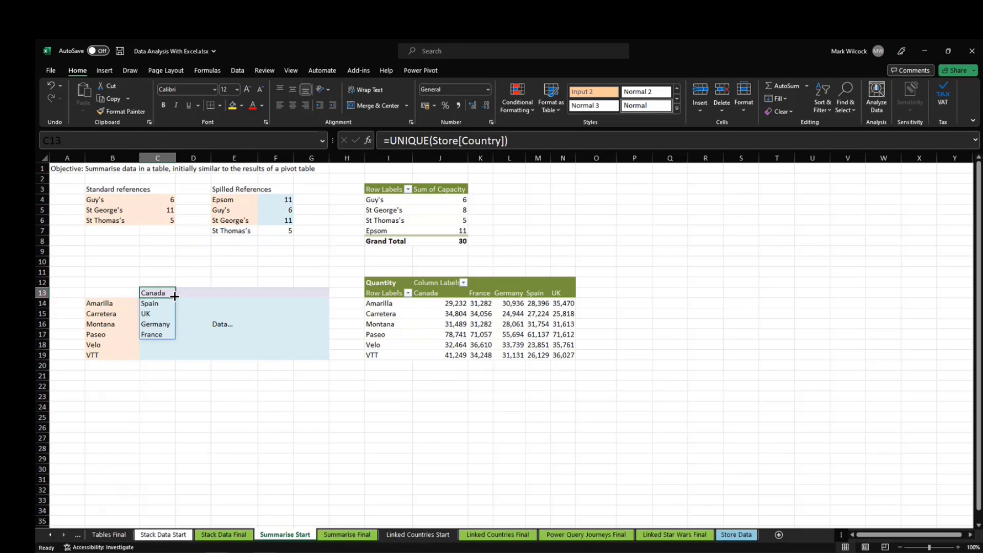
pyautogui.click(392, 141)
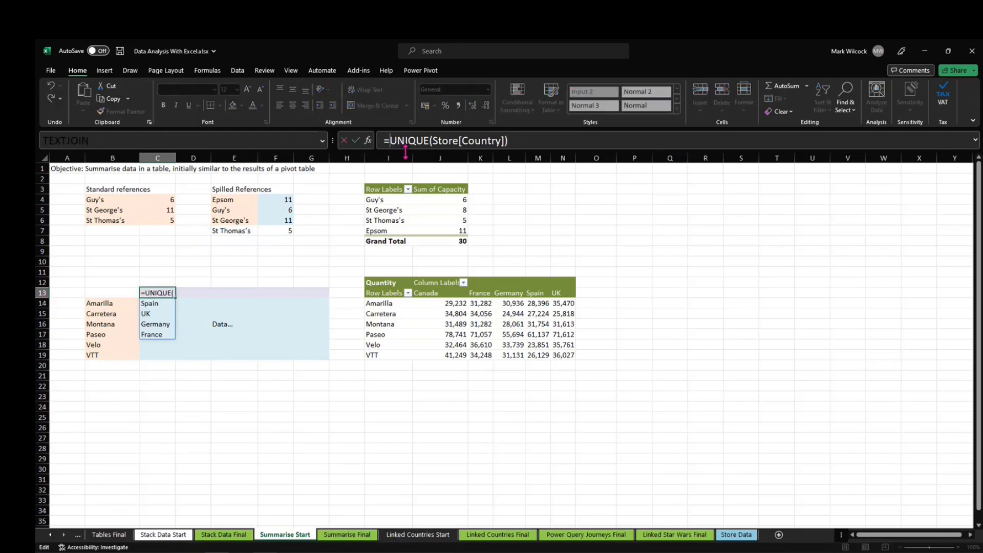
pyautogui.write('SORT(')
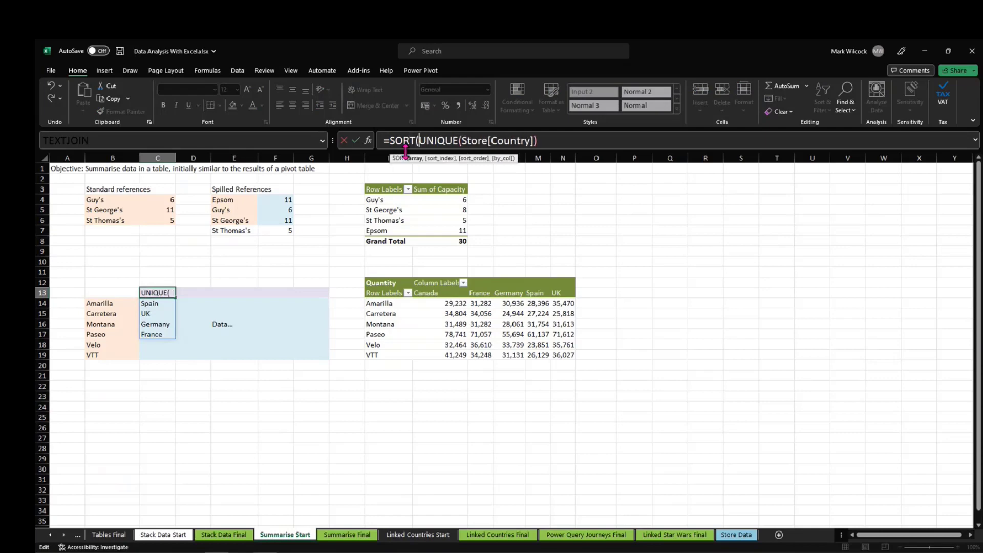
pyautogui.click(607, 148)
pyautogui.write(')')
pyautogui.press('Return')
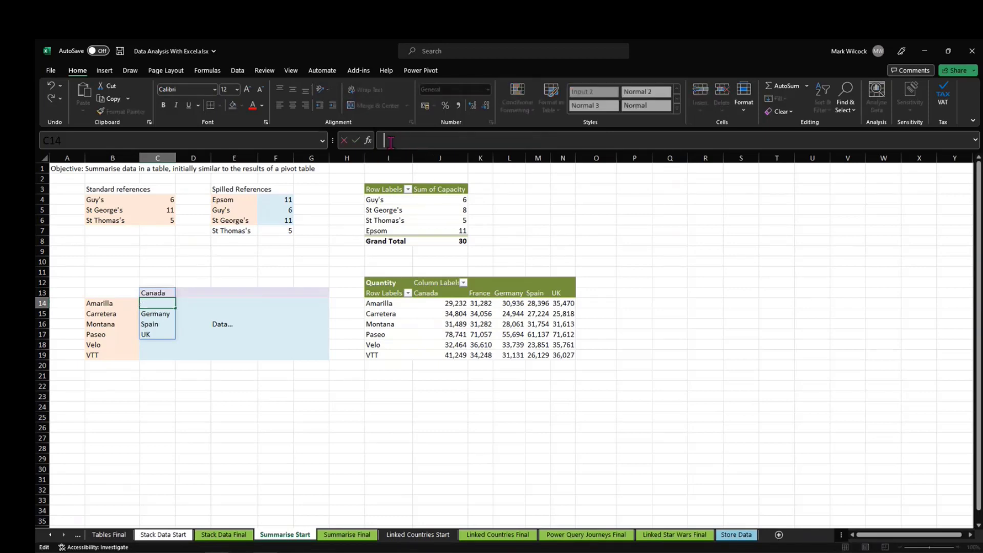
# Wrap the C13 country formula as =TRANSPOSE(SORT(UNIQUE(Store[Country]))) and check the product and country headings against the PivotTable's labels
pyautogui.click(166, 292)
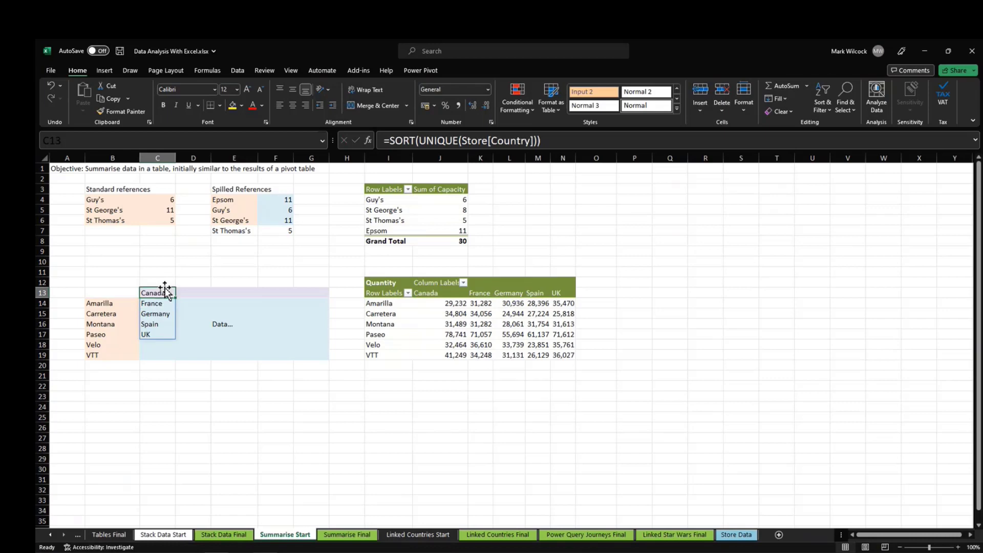
pyautogui.click(393, 140)
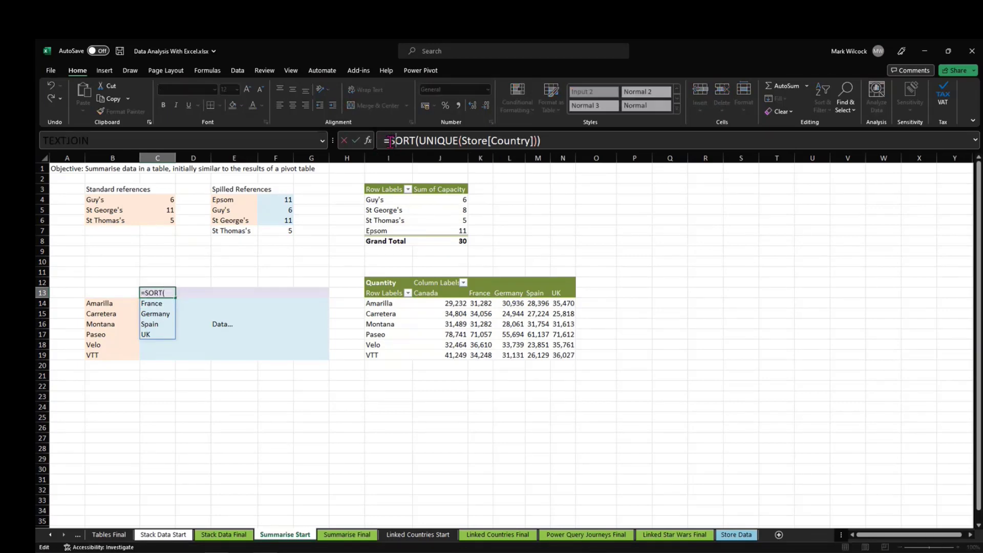
pyautogui.write('TRANSPOSE(')
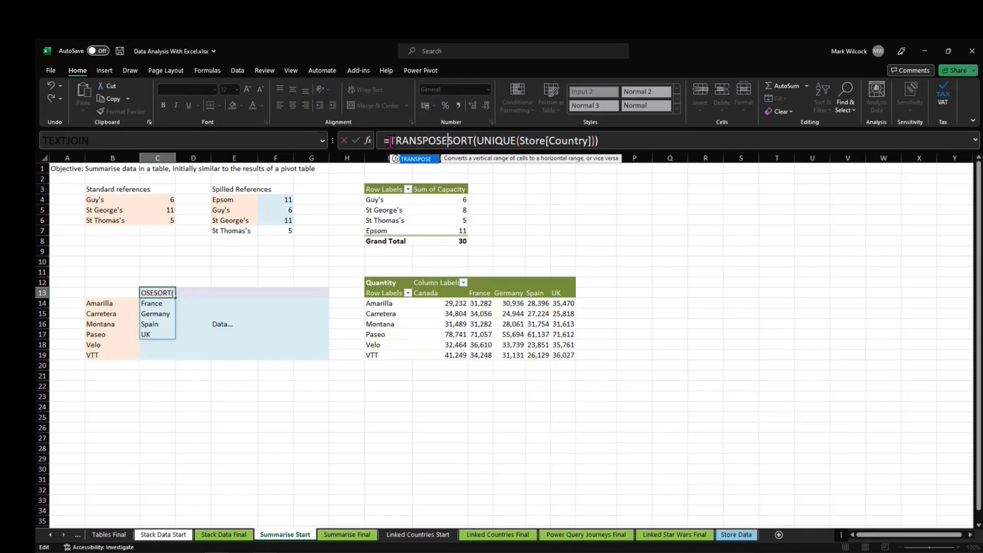
pyautogui.click(653, 140)
pyautogui.write(')')
pyautogui.press('Return')
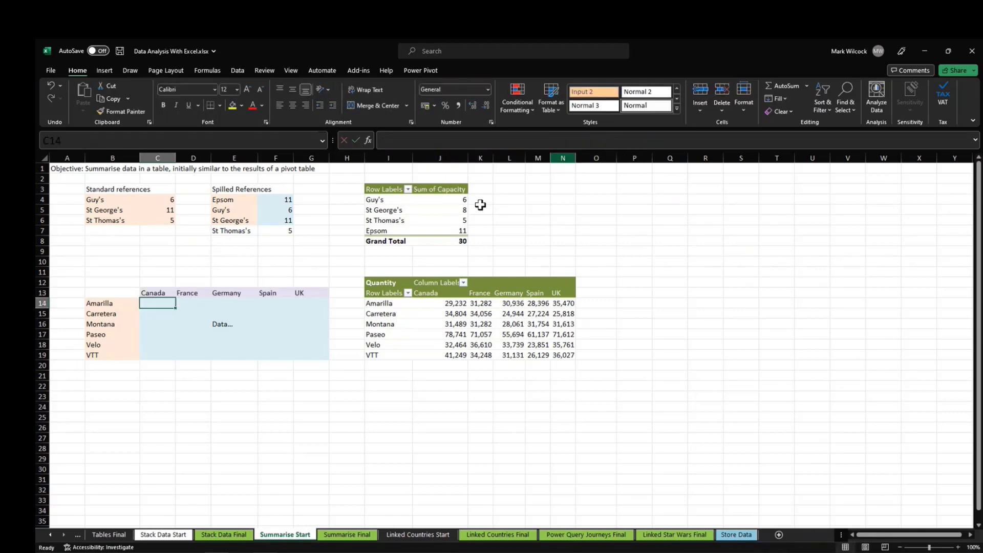
pyautogui.click(106, 303)
pyautogui.moveTo(106, 304); pyautogui.dragTo(102, 354)
pyautogui.moveTo(386, 305); pyautogui.dragTo(389, 355)
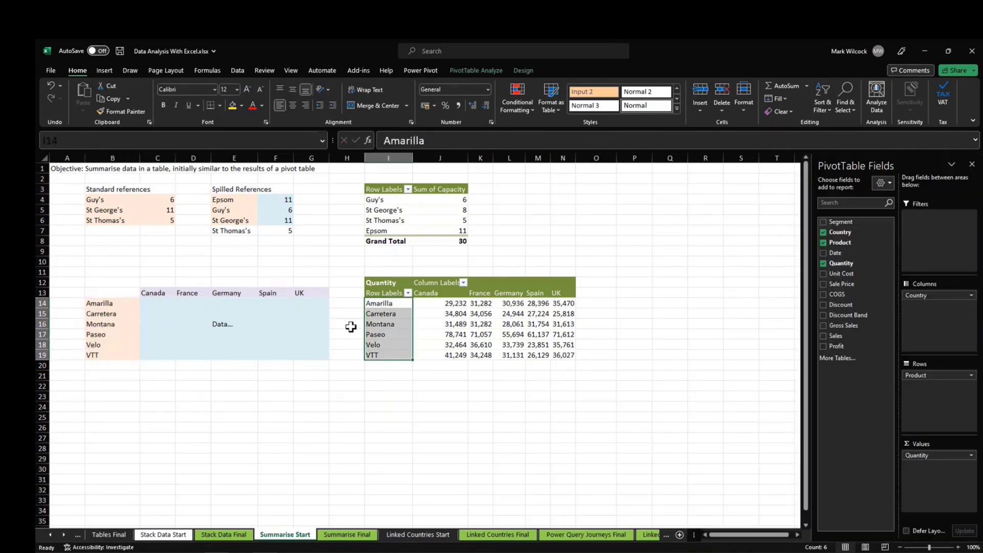
pyautogui.moveTo(154, 293); pyautogui.dragTo(300, 294)
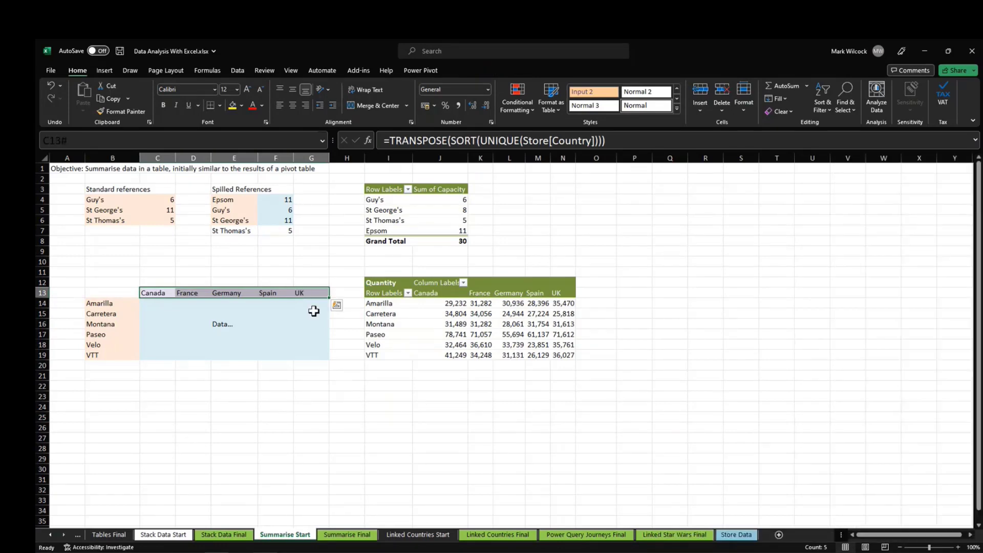
# Start a SUMIFS formula in C14 with Store[Quantity] as the sum range
pyautogui.click(147, 303)
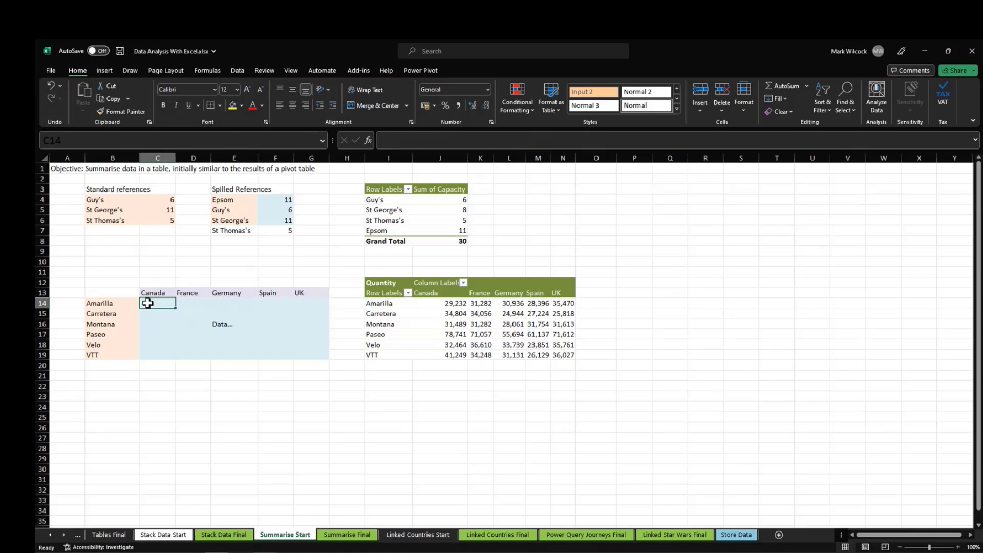
pyautogui.write('=SUMIF')
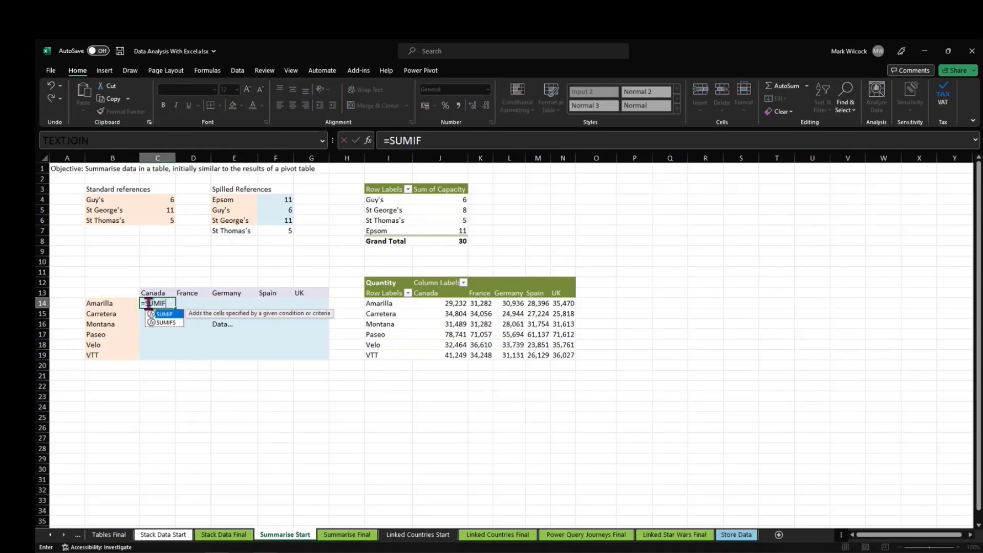
pyautogui.write('S(')
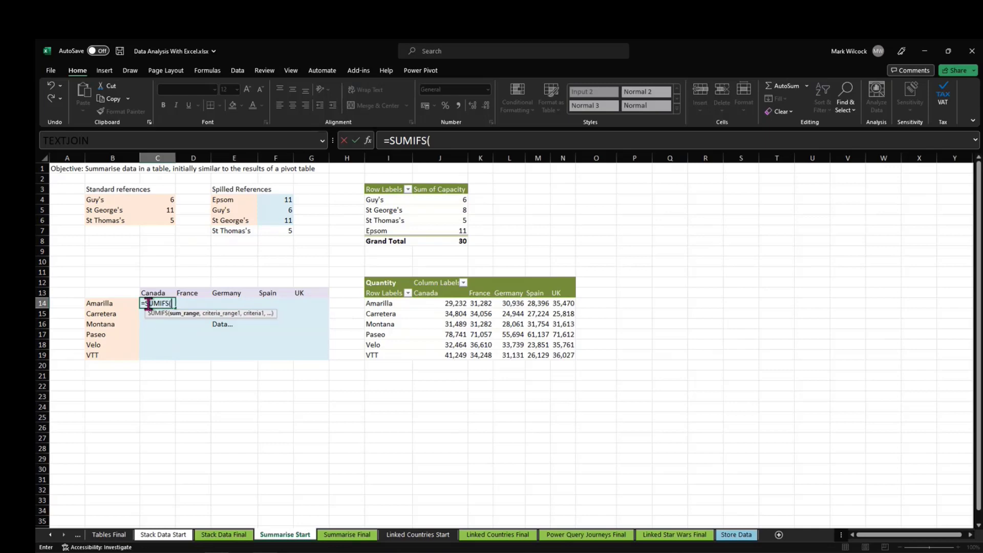
pyautogui.write('STORE')
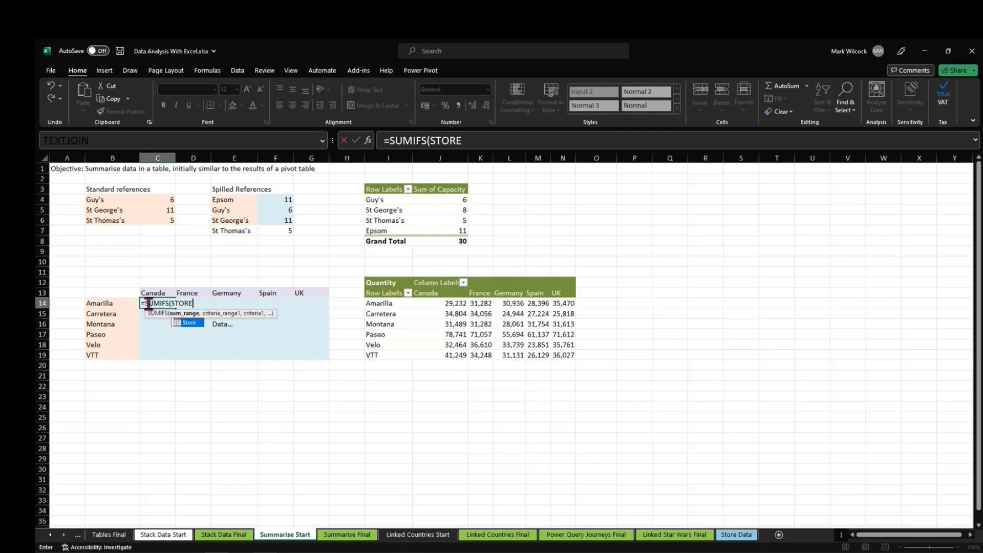
pyautogui.write('[')
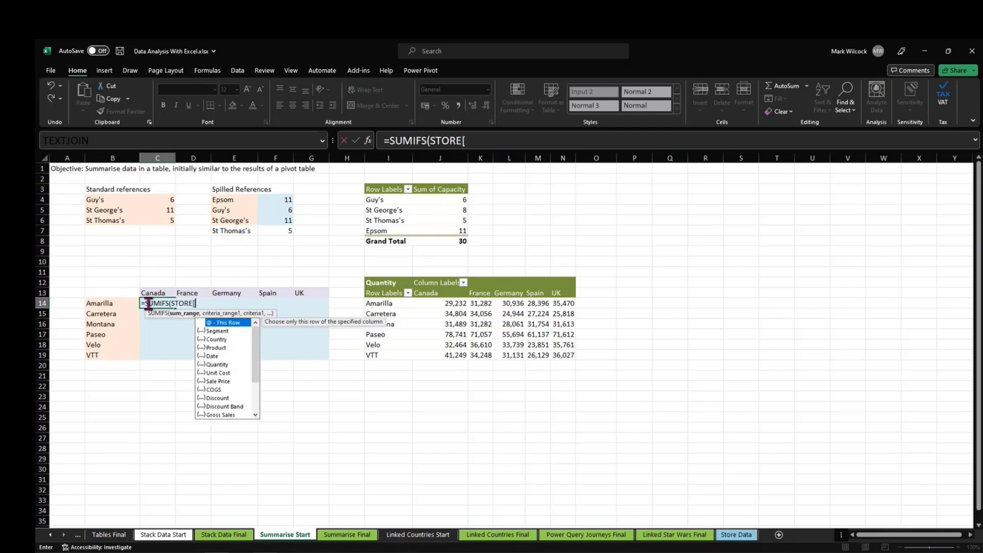
pyautogui.write('Quantity')
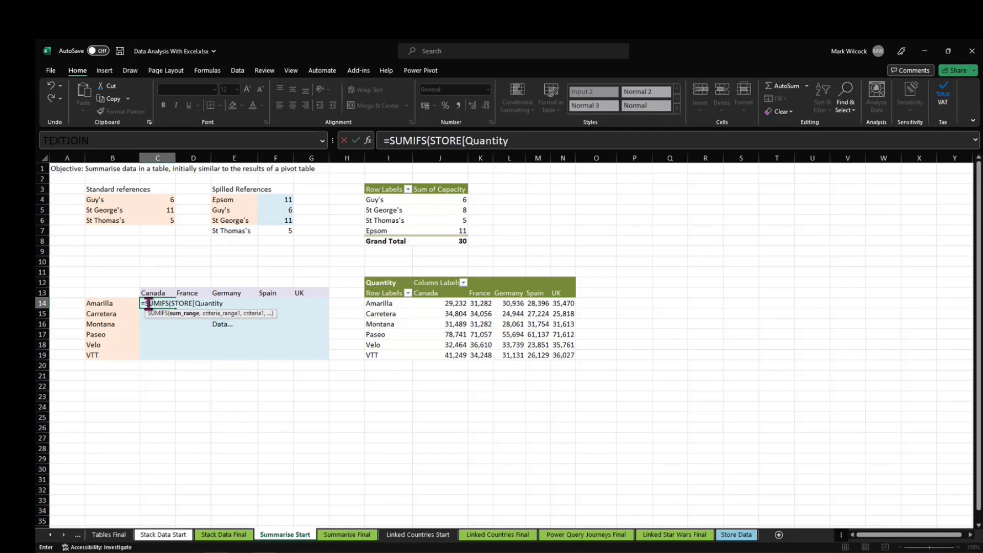
pyautogui.write(']')
pyautogui.write(', ')
# Add the product condition to the SUMIFS formula, with Store[Product] as the criteria range and B14 as the criterion
pyautogui.write('STORE')
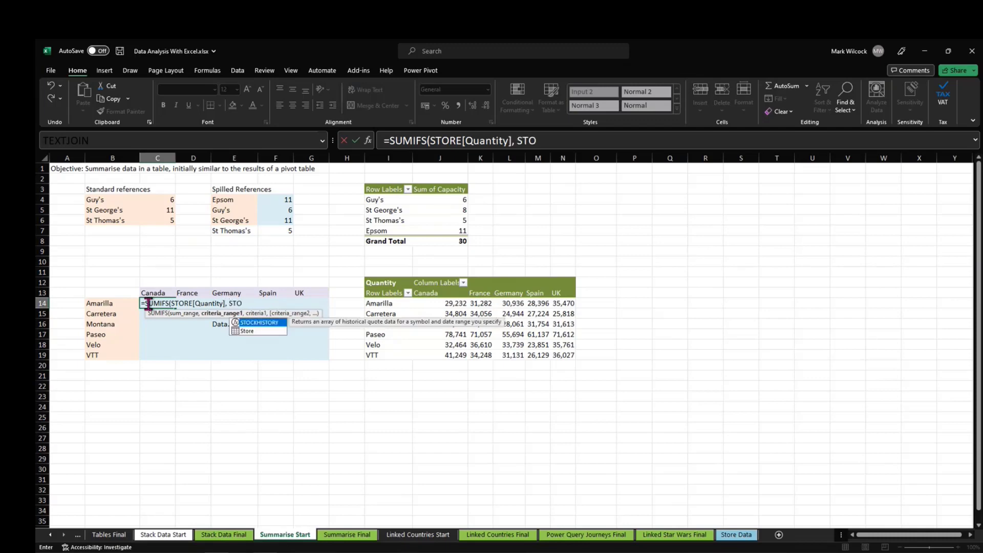
pyautogui.write('[')
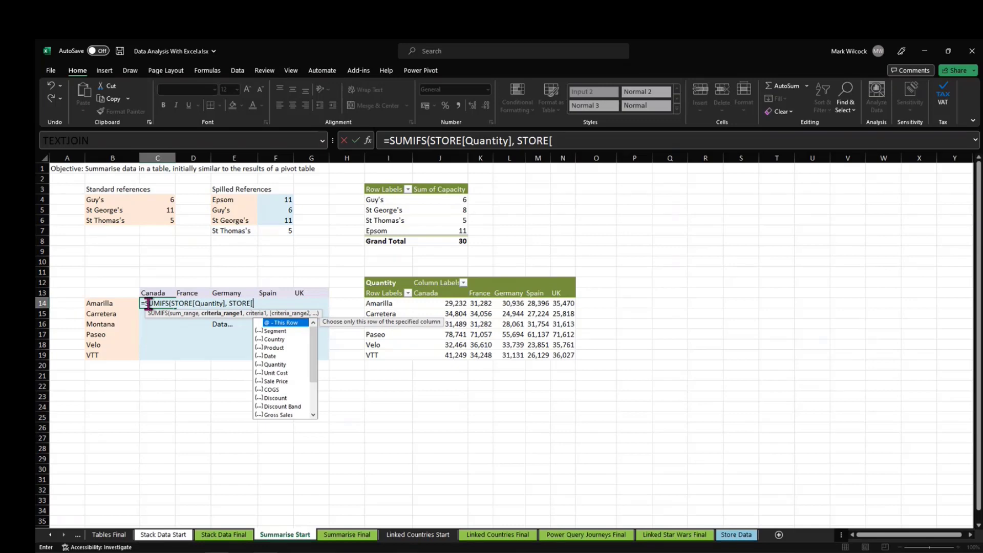
pyautogui.write('Product')
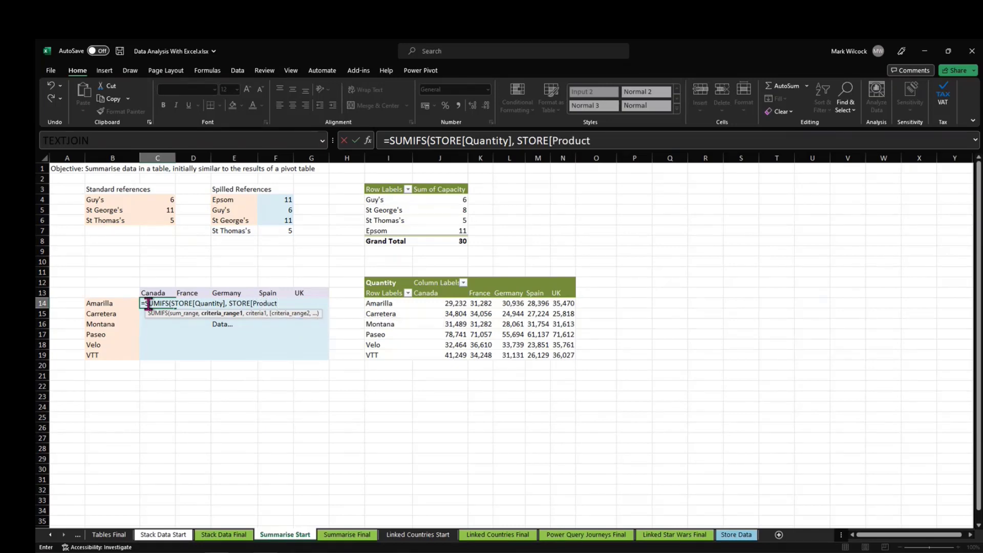
pyautogui.write('],')
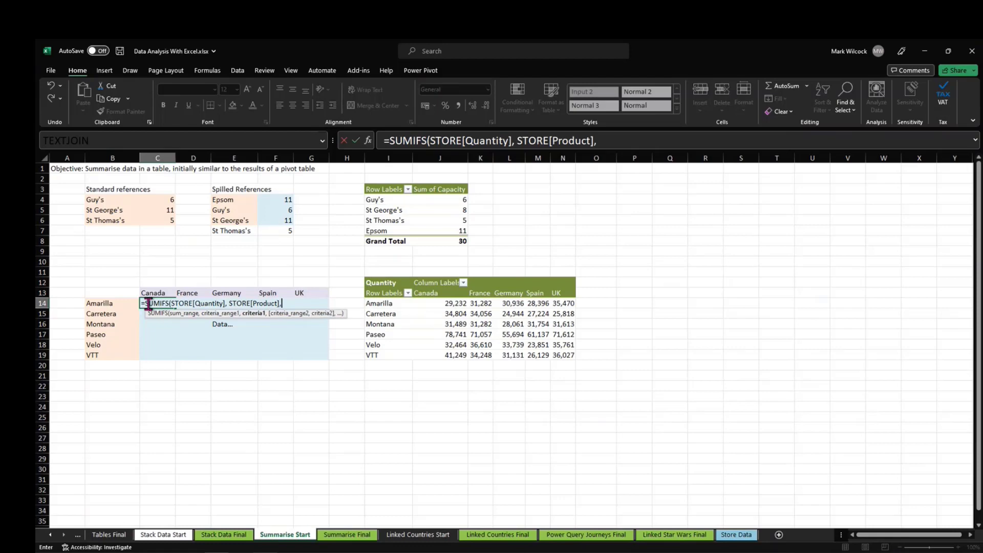
pyautogui.click(122, 303)
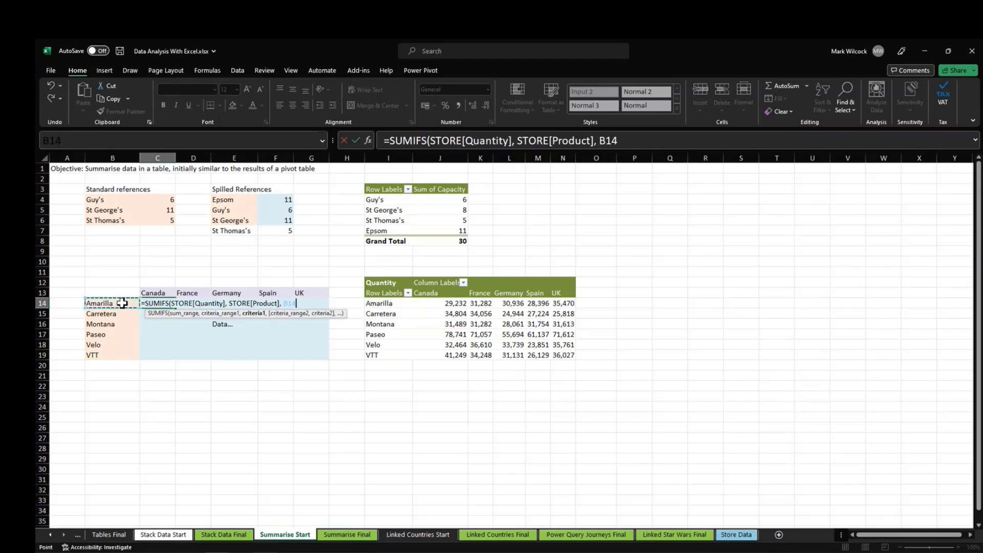
pyautogui.write(',')
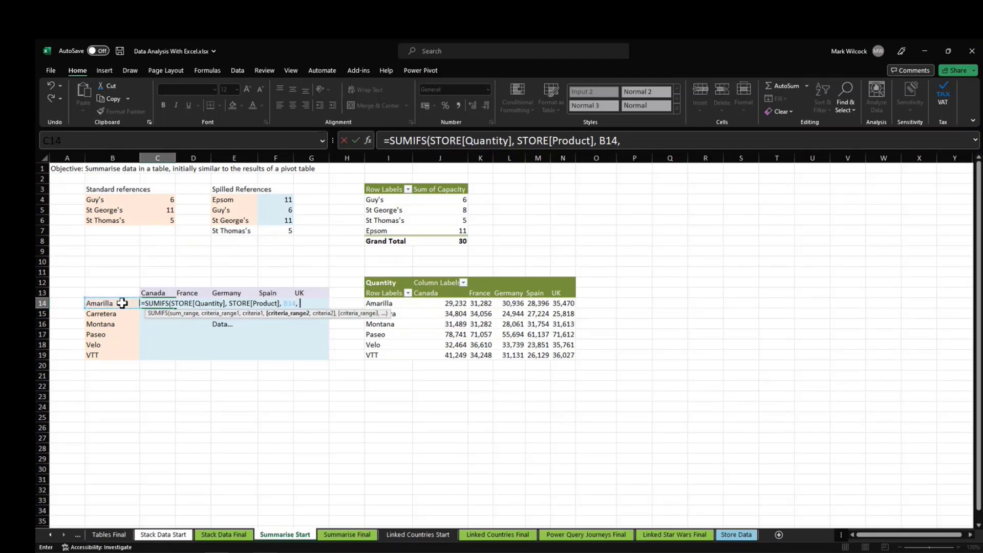
# Complete the SUMIFS formula with Store[Country] matched to C13 and compare the result with the PivotTable's Amarilla value for Canada
pyautogui.write(' Store')
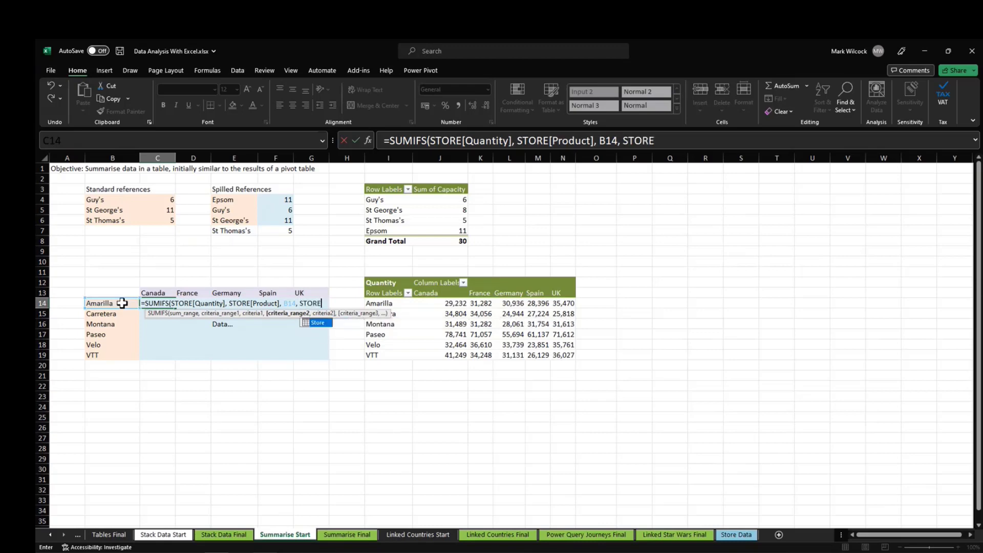
pyautogui.write('[C')
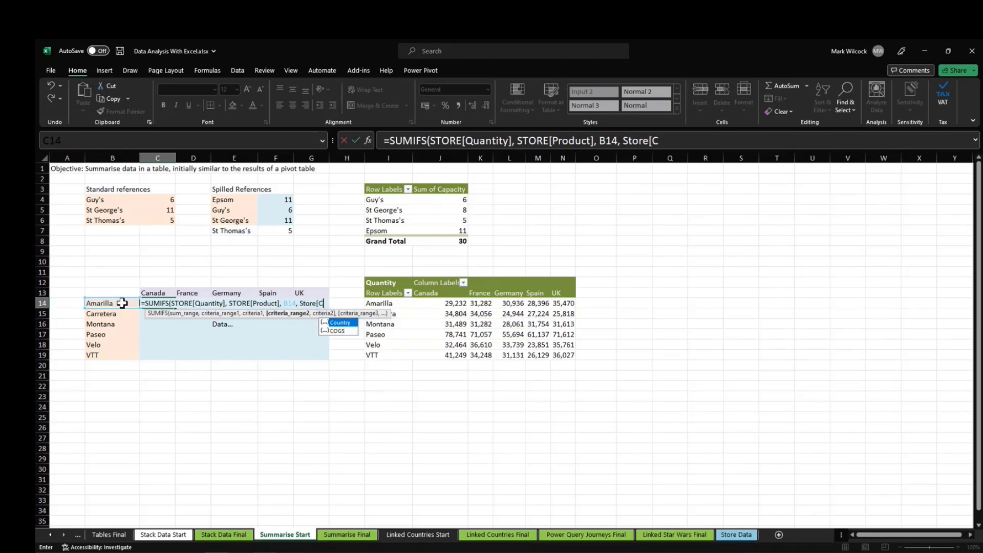
pyautogui.press('Tab')
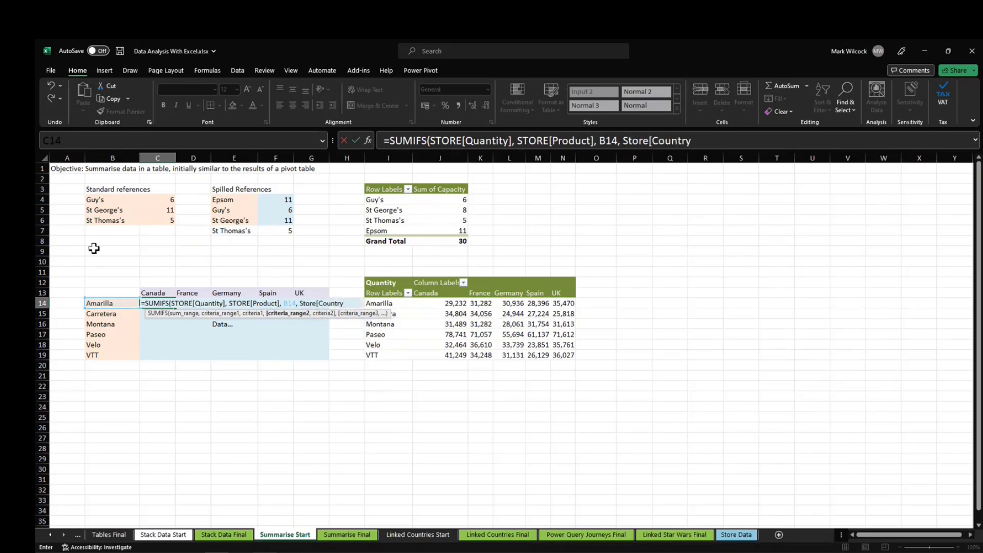
pyautogui.write('],')
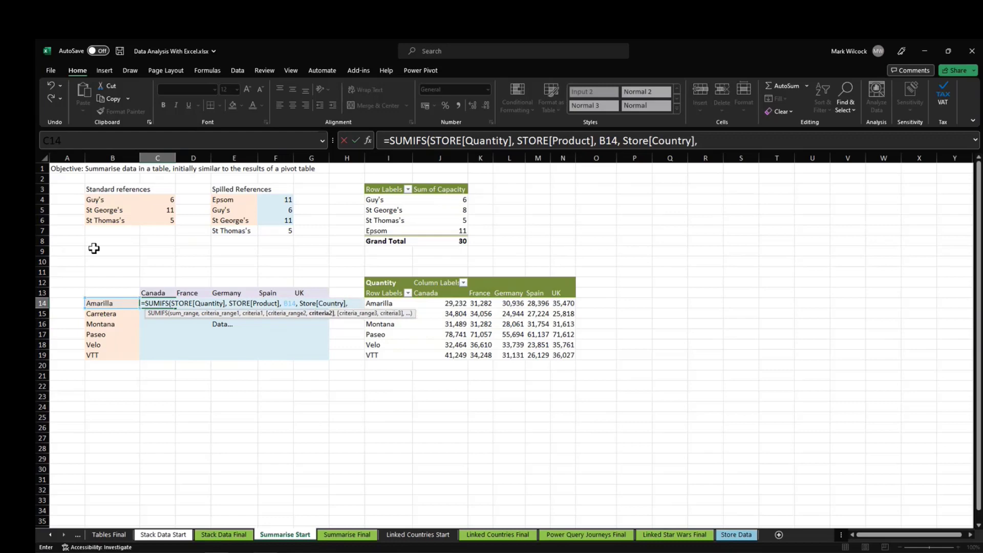
pyautogui.click(159, 293)
pyautogui.write(')')
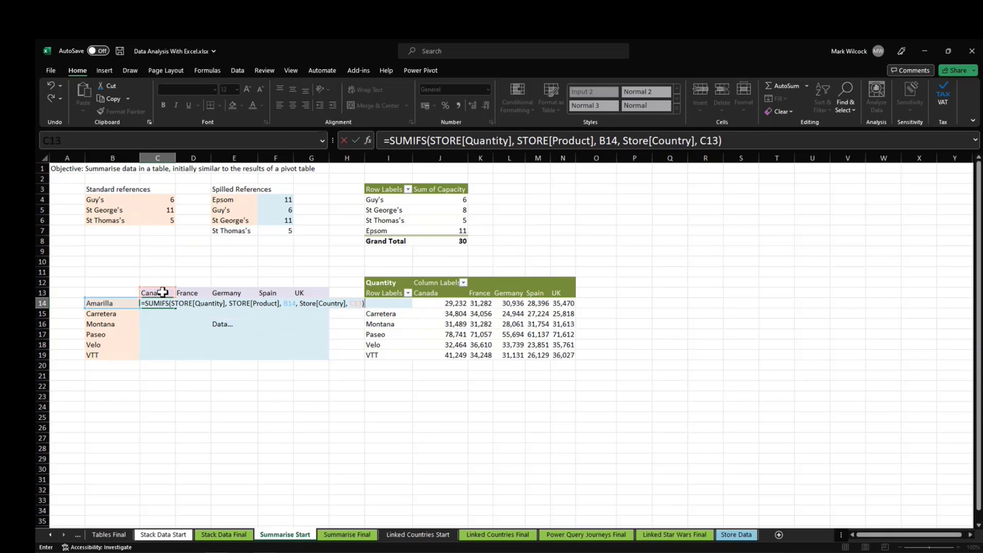
pyautogui.press('Return')
pyautogui.press('Up')
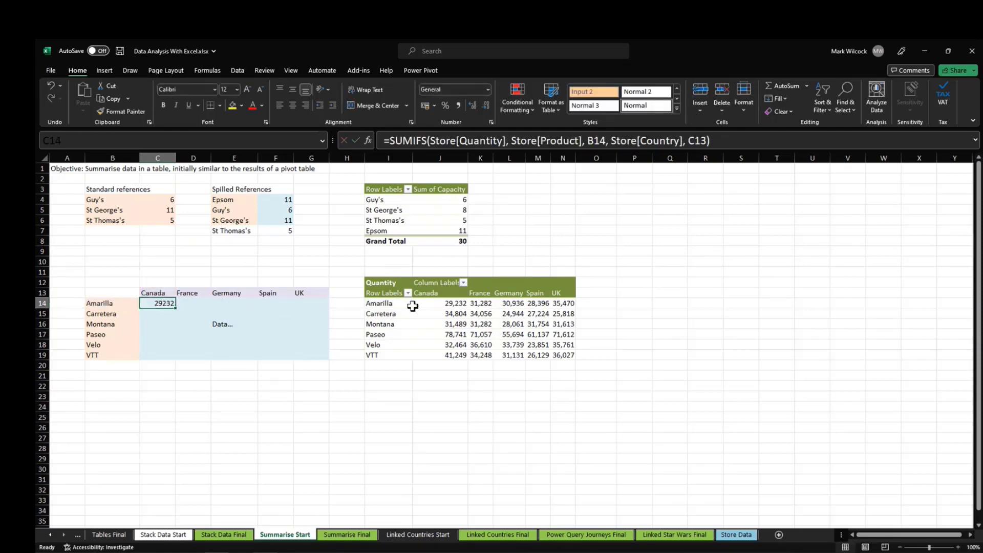
pyautogui.click(441, 304)
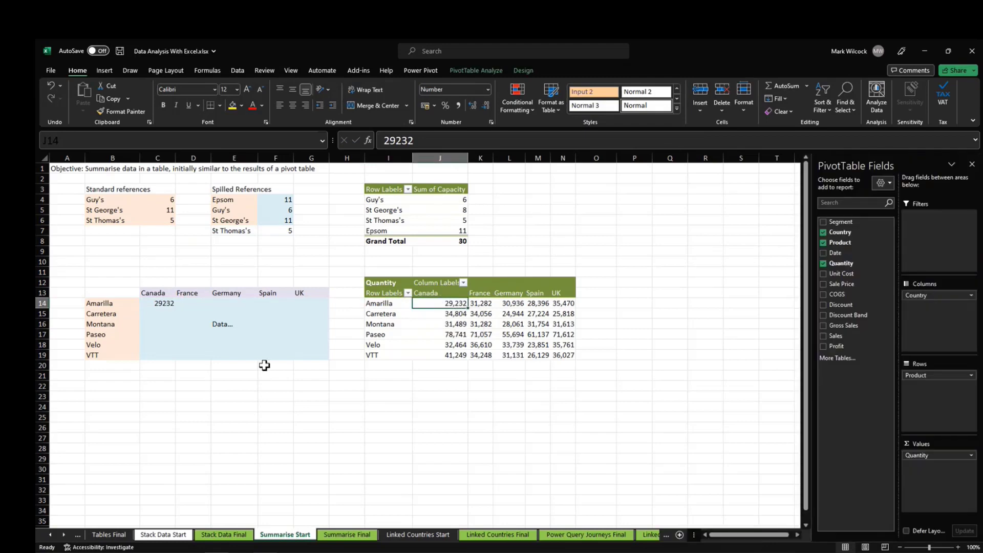
pyautogui.click(165, 304)
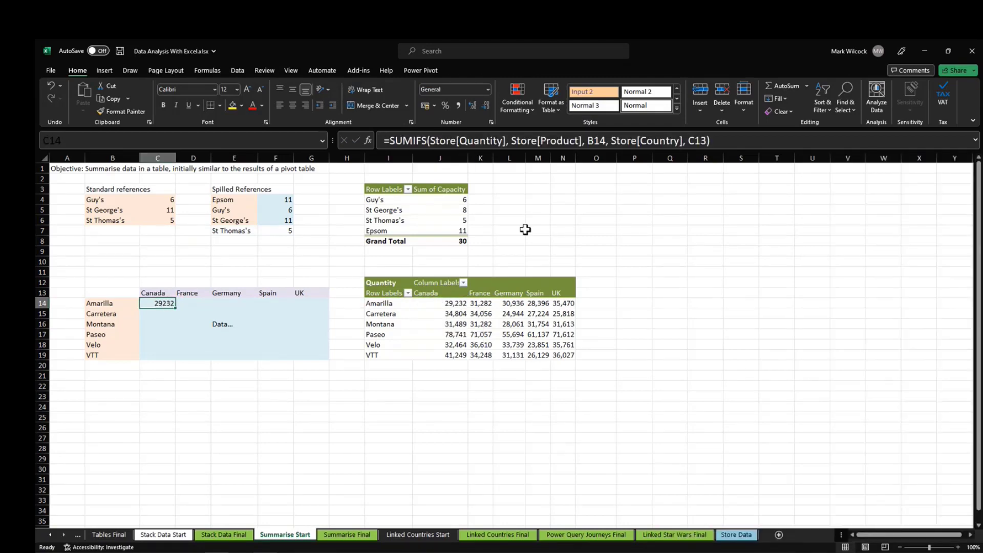
# Change the product criterion in C14's SUMIFS formula to the spilled reference B14#
pyautogui.click(605, 142)
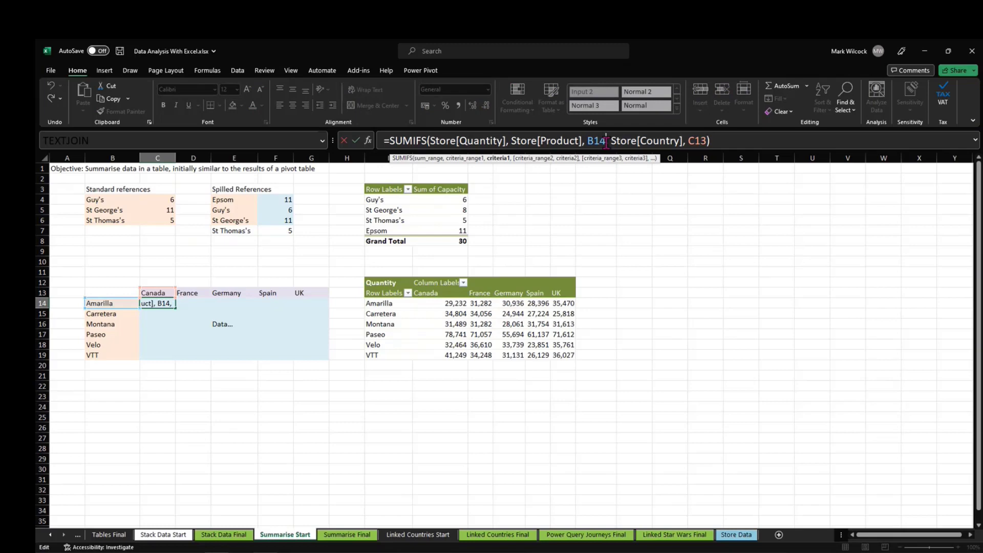
pyautogui.write('#')
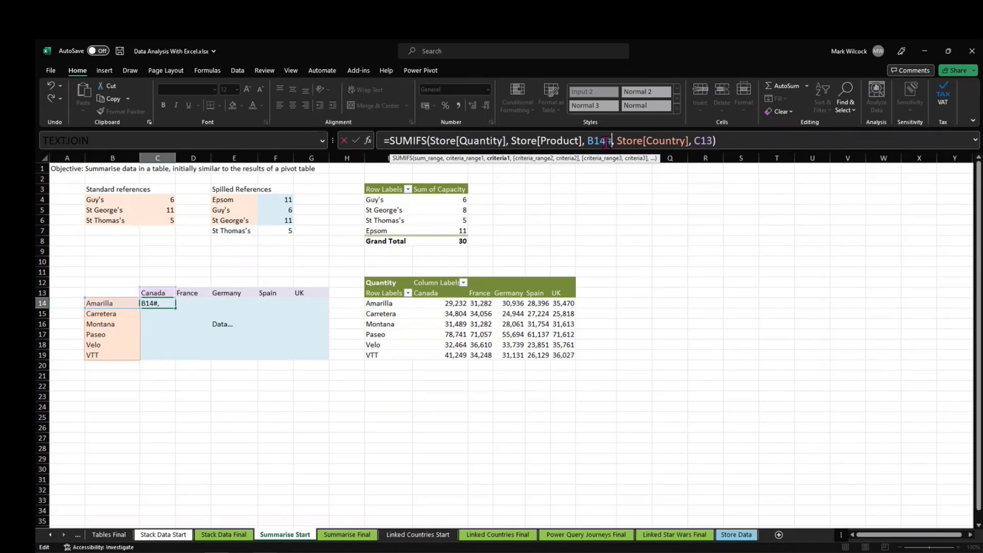
pyautogui.press('Return')
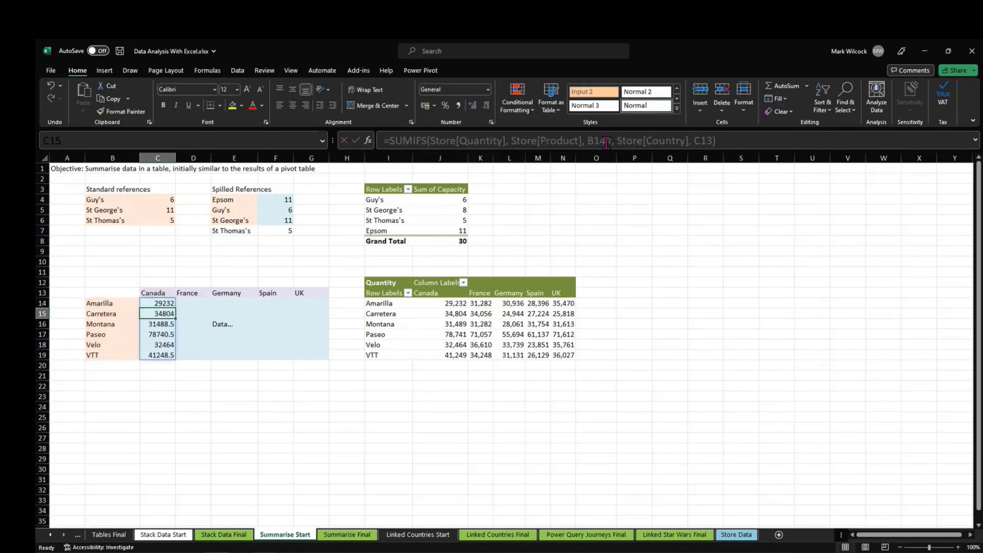
pyautogui.press('Up')
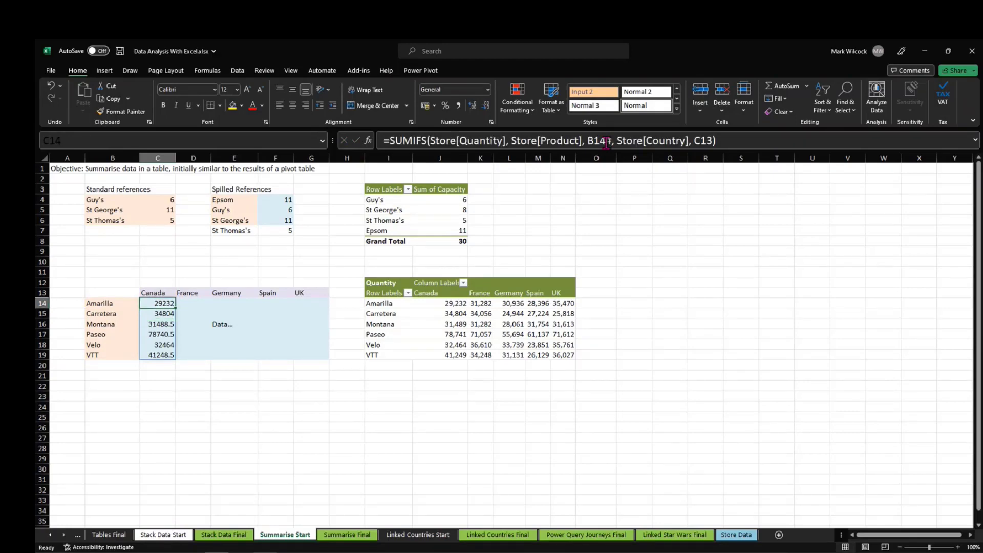
# Change the country criterion in C14's SUMIFS formula to C13# and clear the Data... placeholder in E16 that blocks the spill range
pyautogui.click(606, 142)
pyautogui.write('#')
pyautogui.click(710, 139)
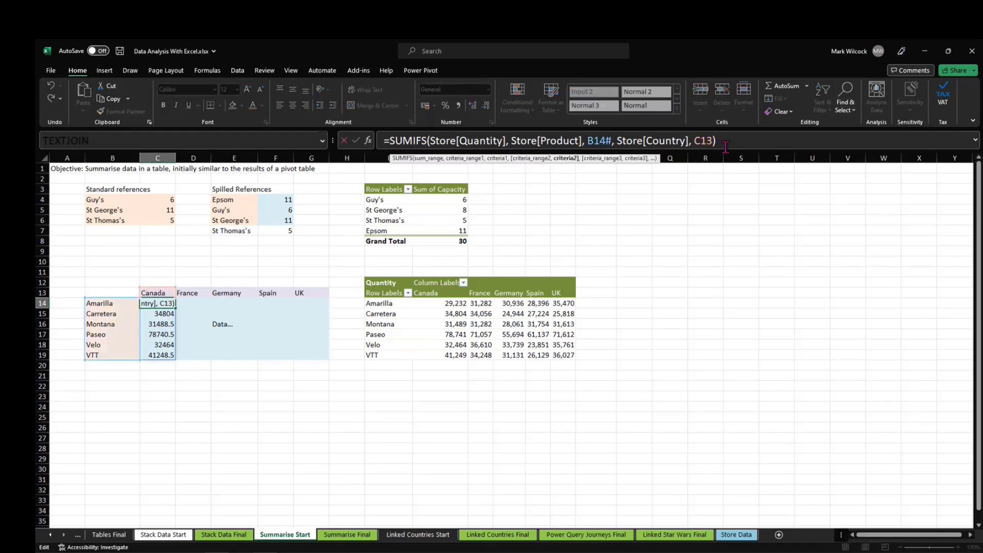
pyautogui.write('#')
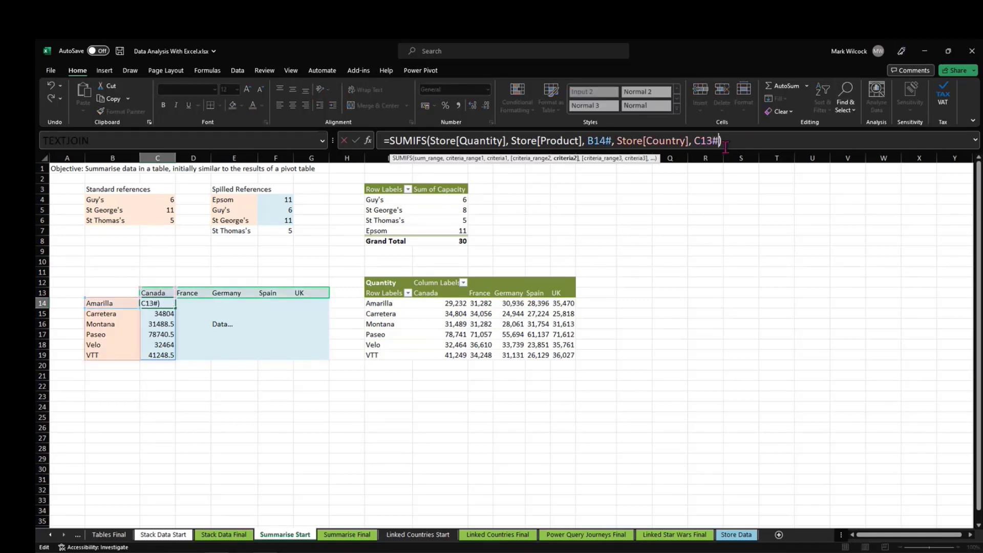
pyautogui.press('Return')
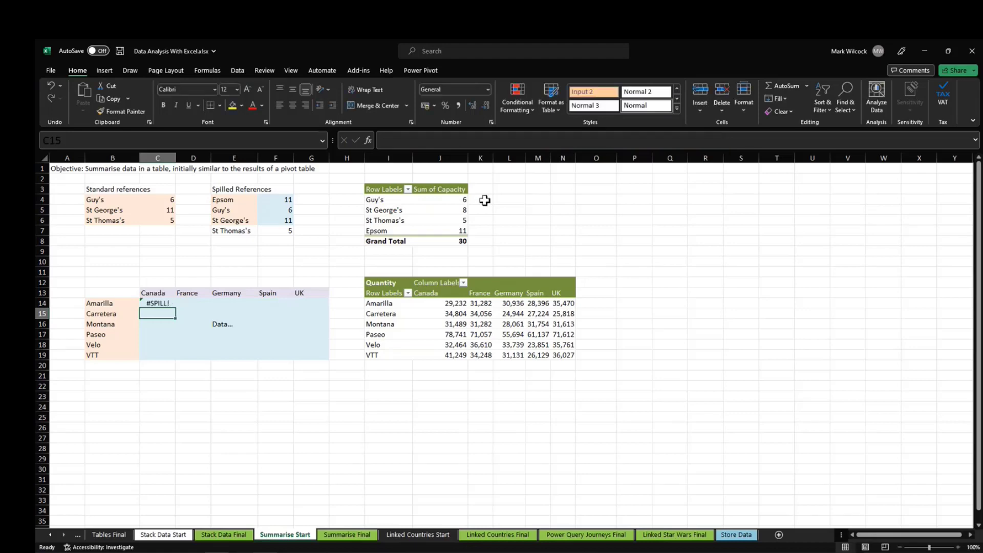
pyautogui.click(167, 303)
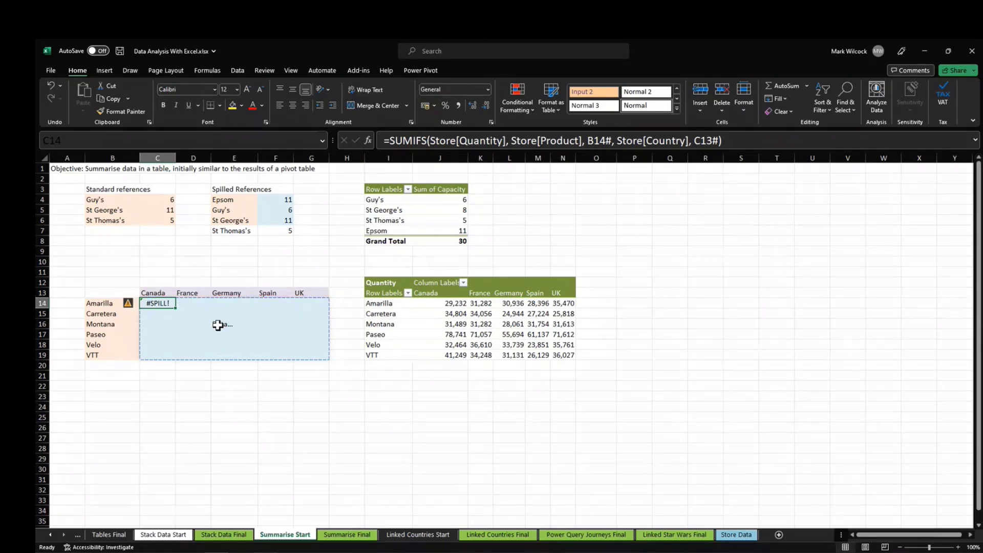
pyautogui.click(233, 325)
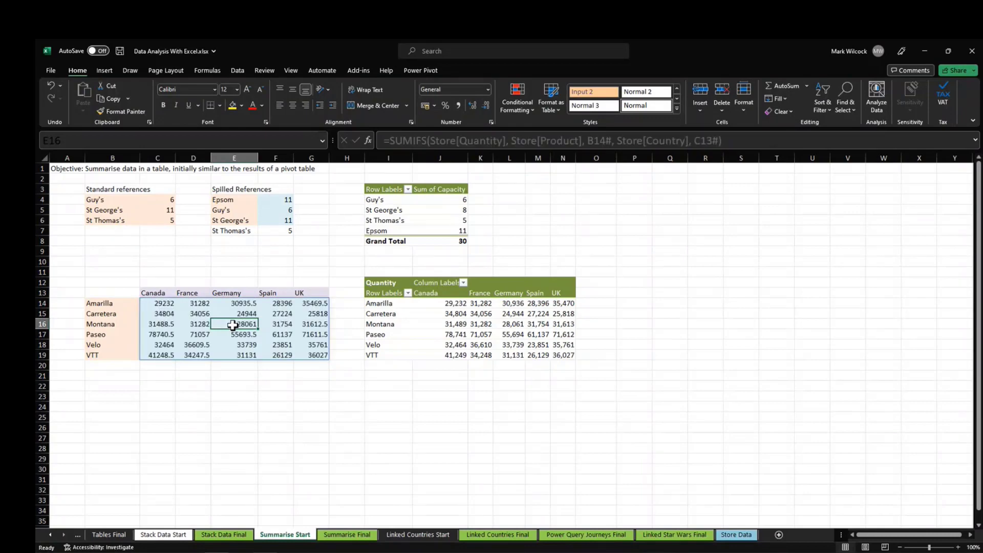
# Copy the formatting of the Quantity PivotTable's Amarilla value for Canada onto the SUMIFS results in C14:G19
pyautogui.click(438, 303)
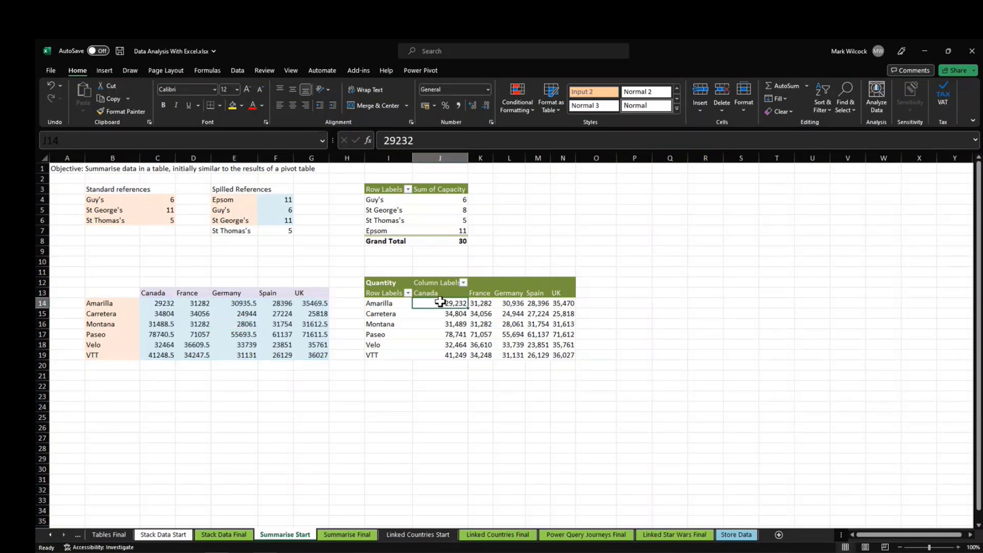
pyautogui.click(125, 111)
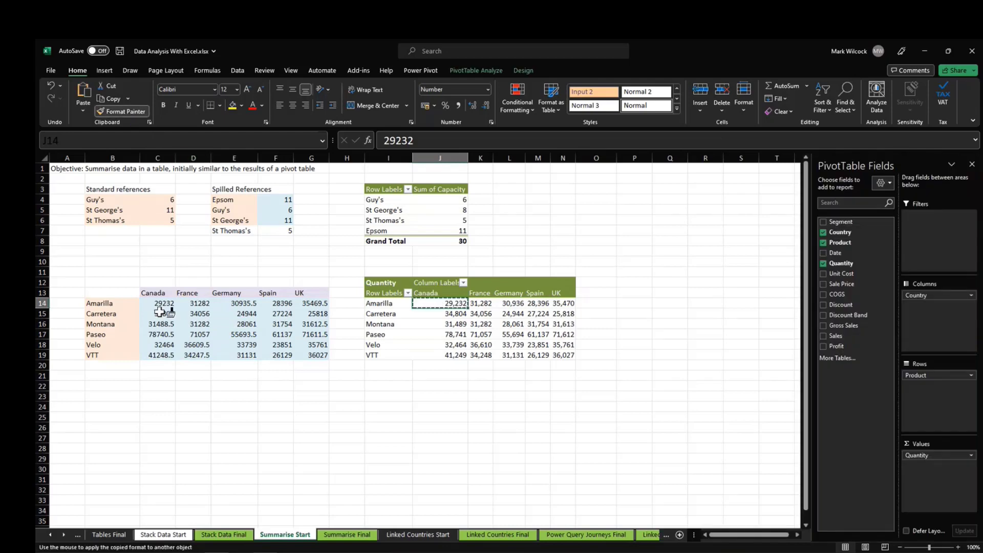
pyautogui.moveTo(161, 304); pyautogui.dragTo(313, 355)
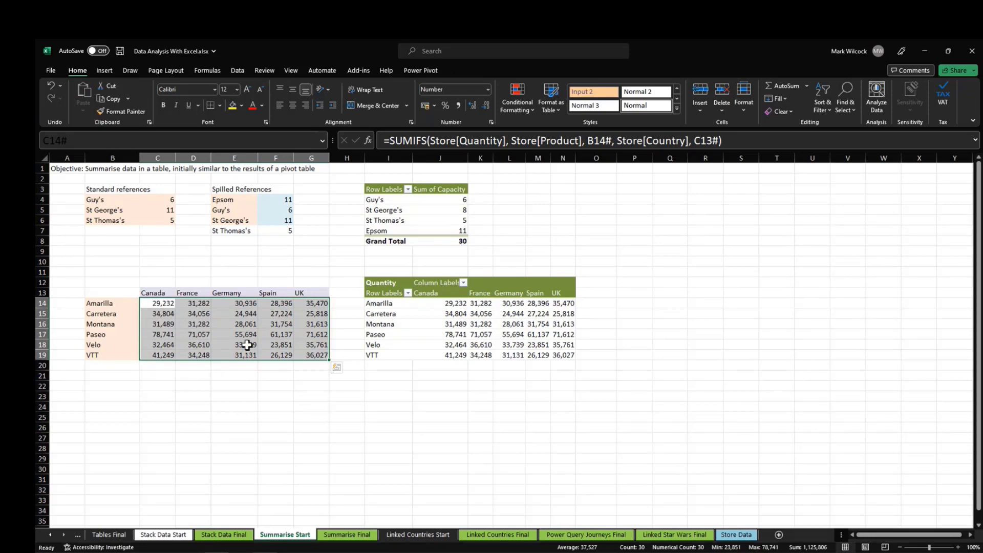
# Review the formulas behind the product list in B14, country headers in C13 and quantities in C14 against the PivotTable
pyautogui.click(114, 306)
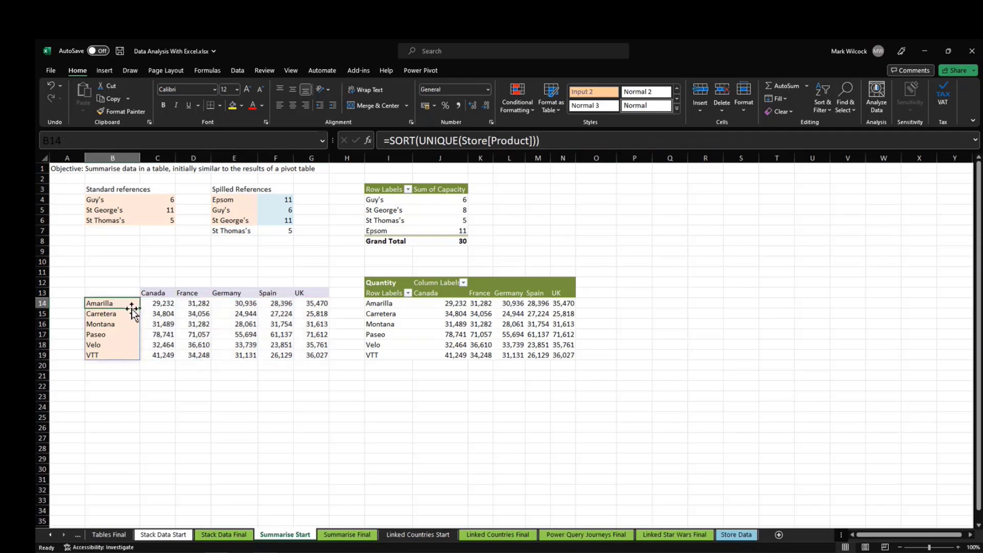
pyautogui.click(158, 296)
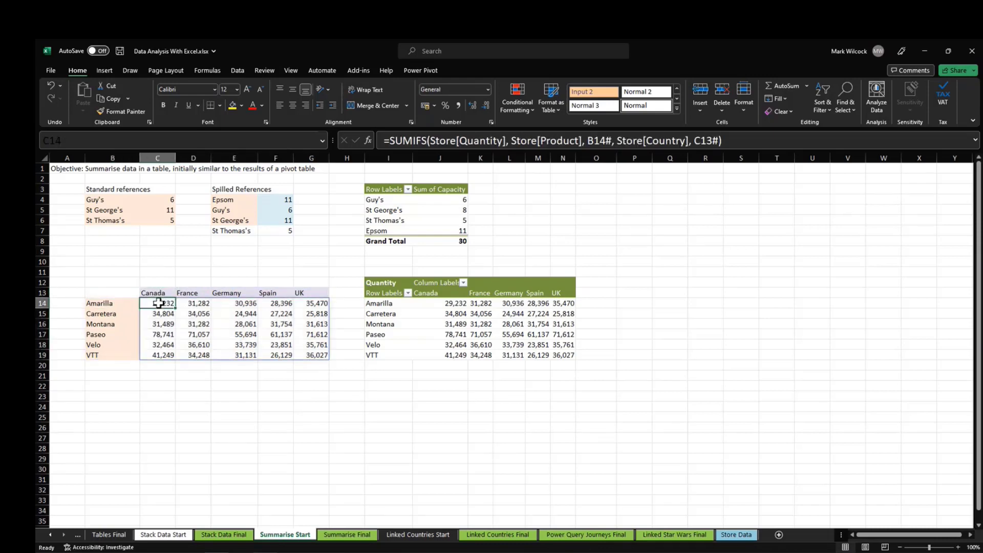
pyautogui.click(158, 304)
pyautogui.click(159, 292)
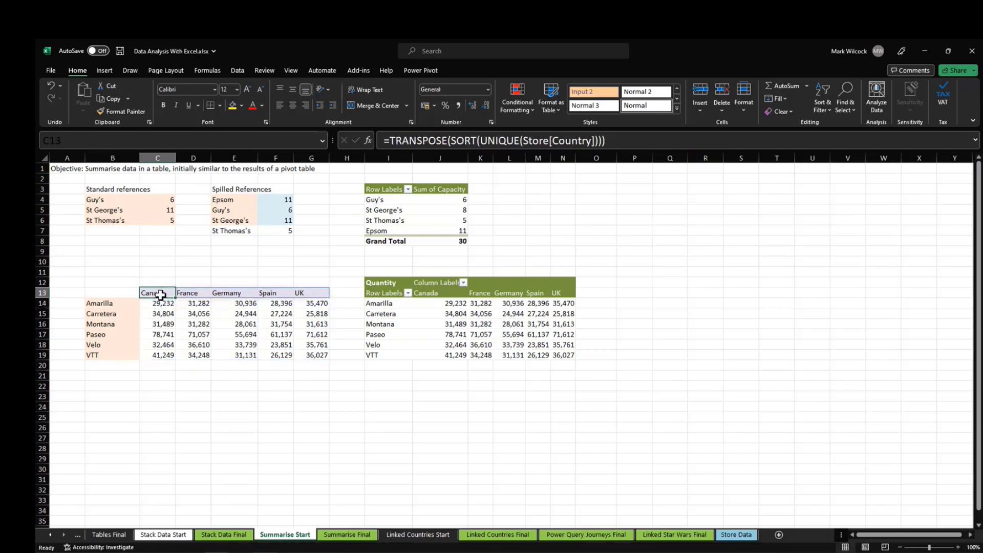
pyautogui.click(102, 304)
pyautogui.click(163, 304)
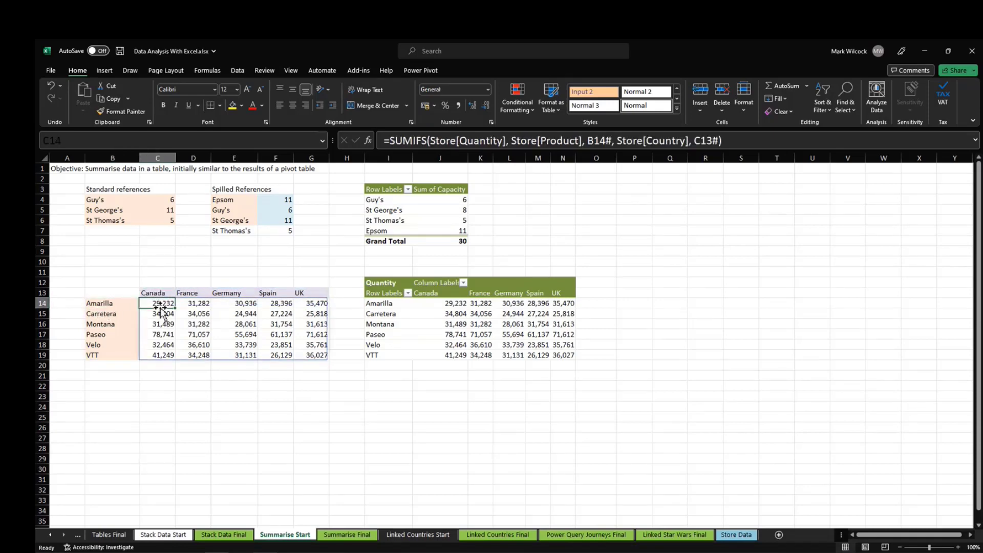
pyautogui.moveTo(449, 321)
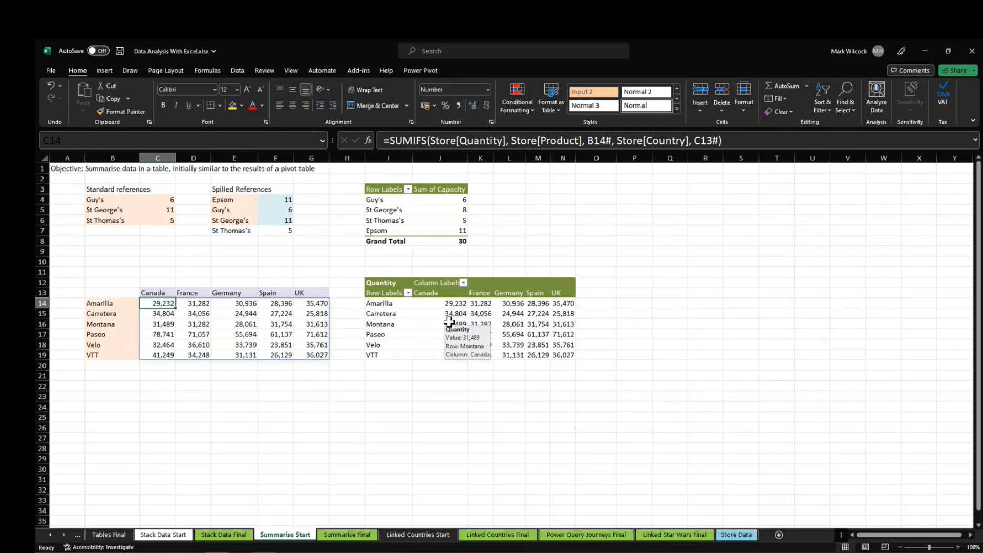
# On the Linked Countries Start sheet, convert the country names in B4:B9 to the Geography data type
pyautogui.click(418, 537)
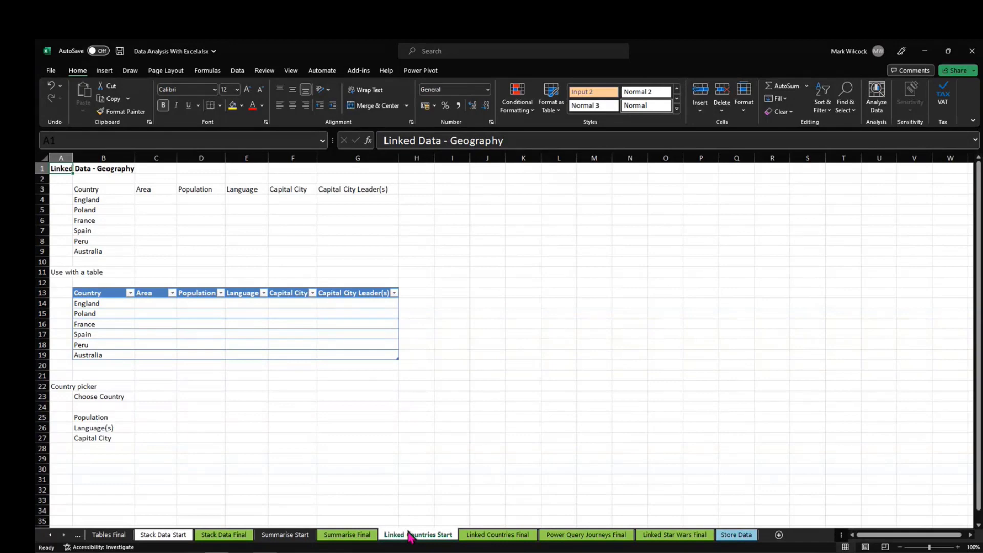
pyautogui.click(238, 73)
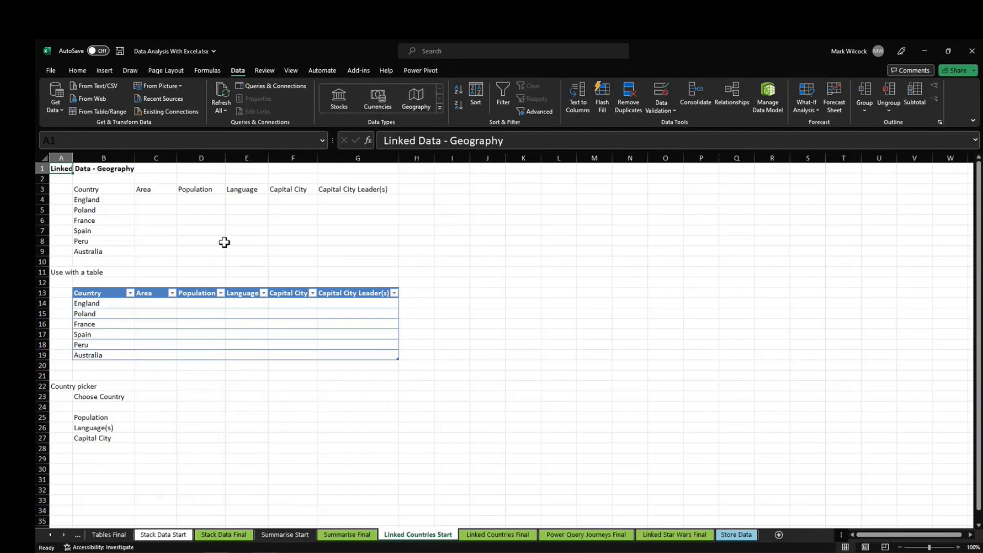
pyautogui.moveTo(117, 203); pyautogui.dragTo(111, 250)
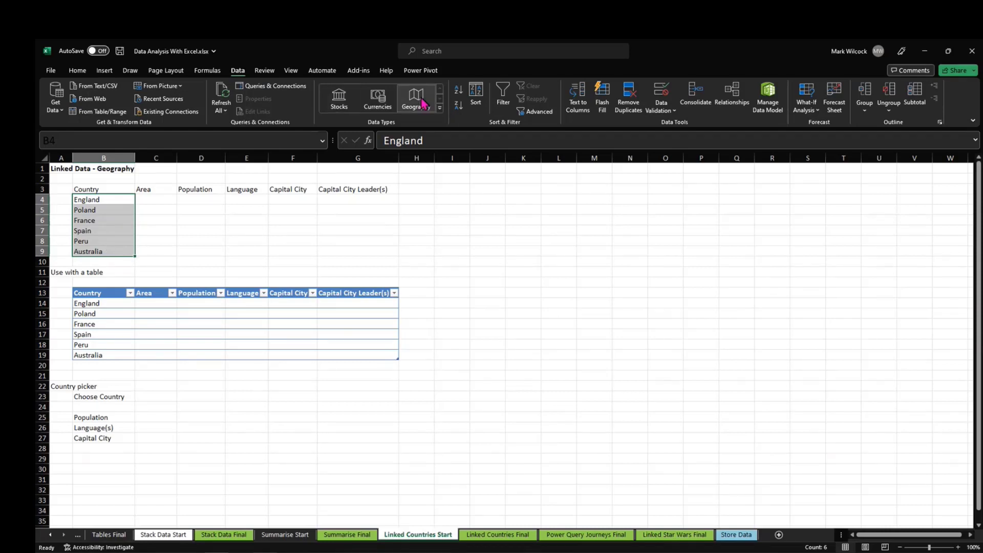
pyautogui.click(418, 100)
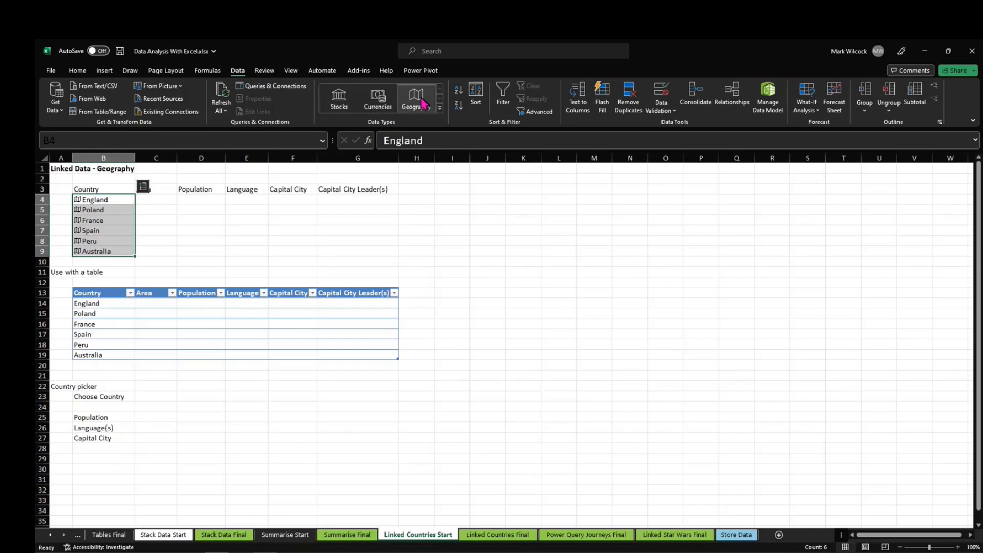
# Examine the linked data card for England in B4, including its description
pyautogui.click(111, 200)
pyautogui.press('Down')
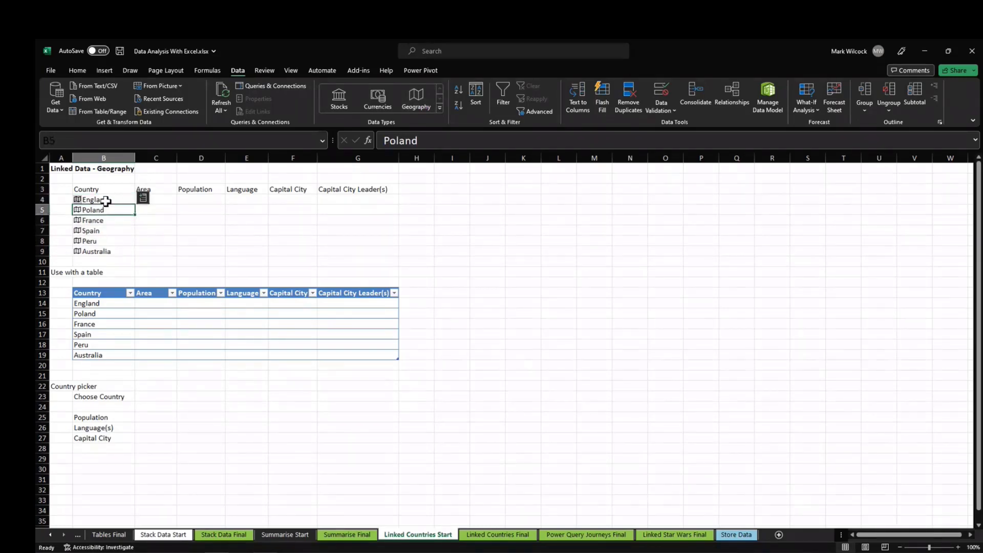
pyautogui.press('Up')
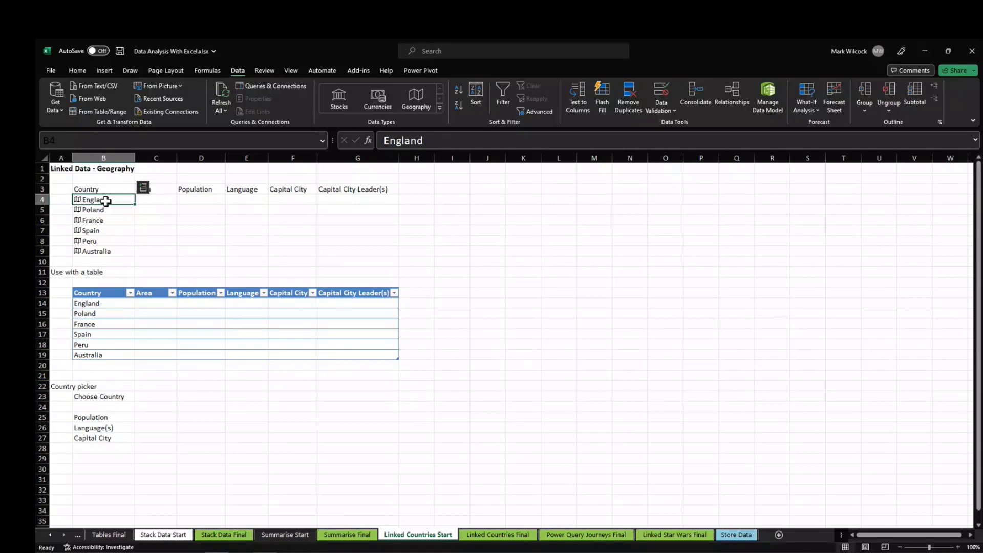
pyautogui.click(78, 200)
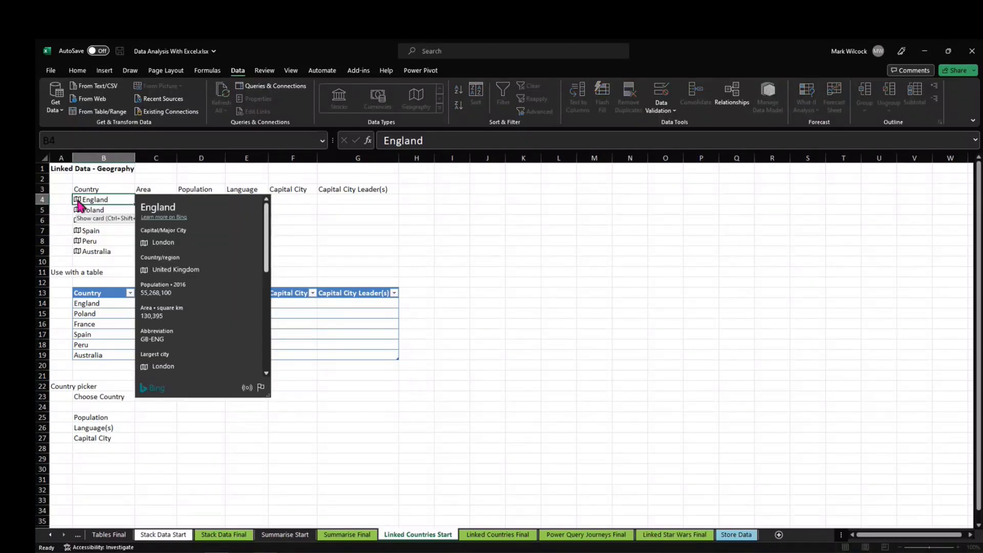
pyautogui.scroll(-5, 182, 258)
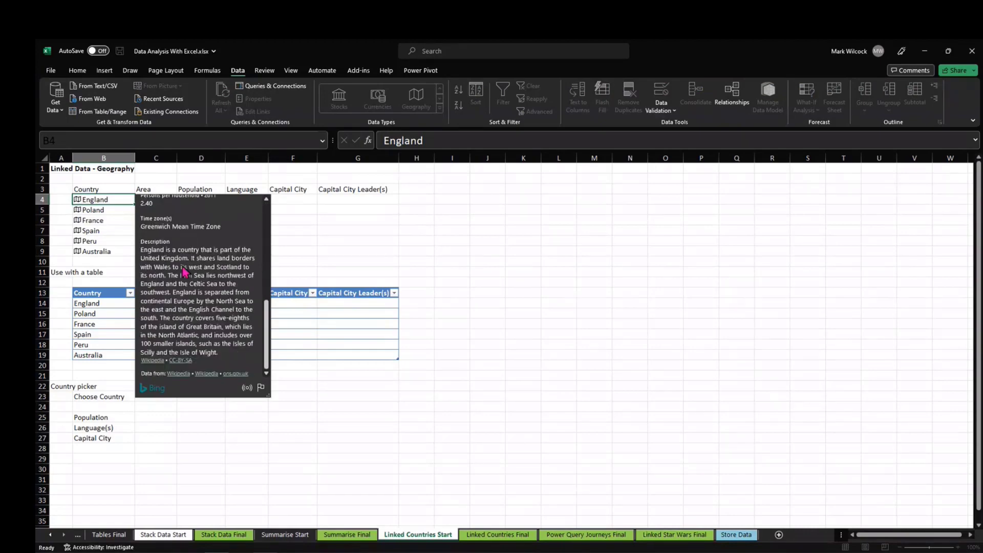
pyautogui.scroll(3, 184, 272)
pyautogui.click(293, 234)
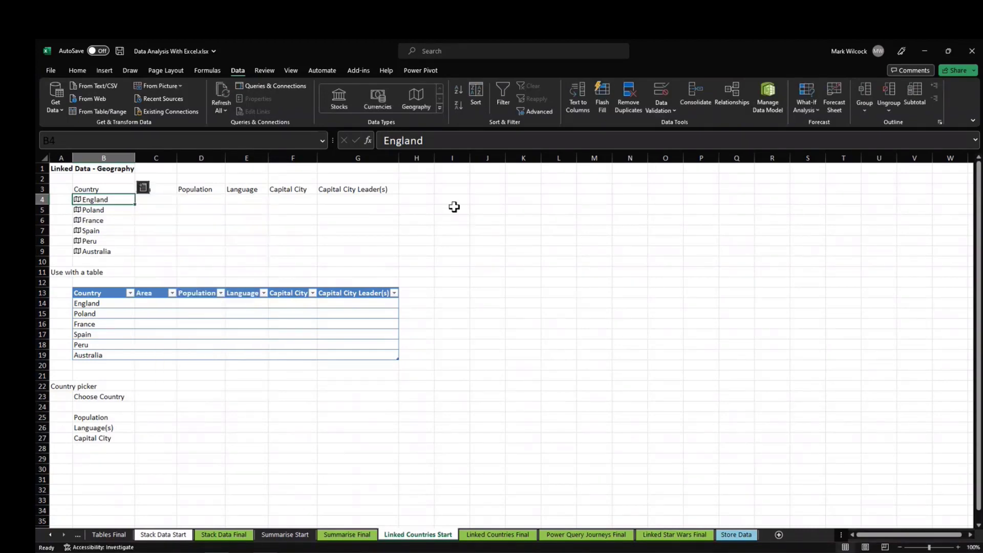
# Extract the Area field from England's linked data into C4 and fill the formula down to C9
pyautogui.click(160, 199)
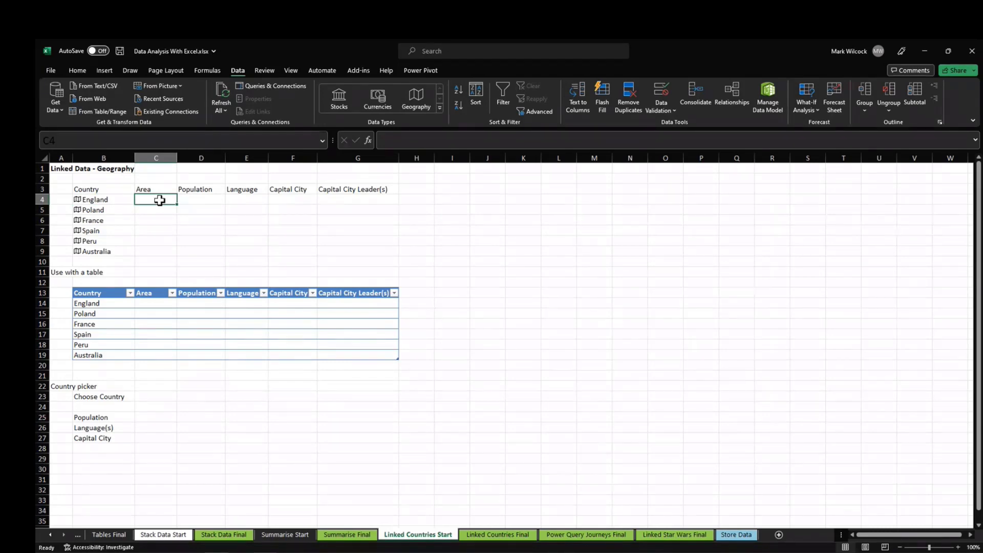
pyautogui.click(115, 199)
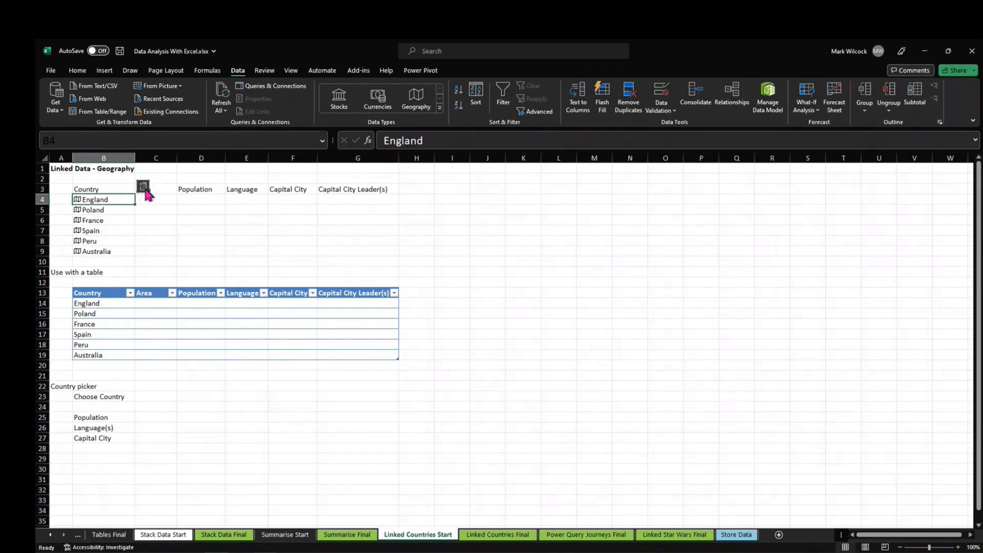
pyautogui.click(143, 187)
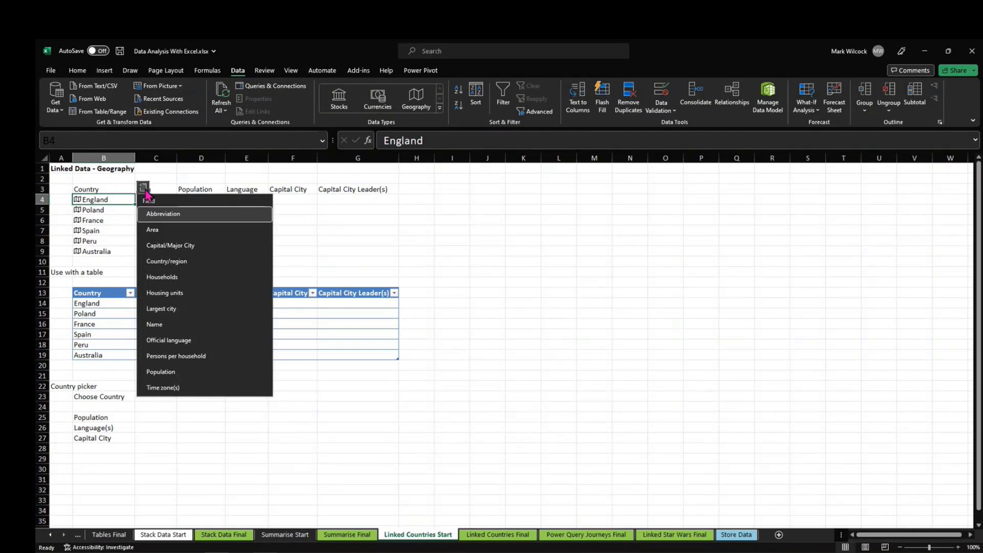
pyautogui.click(149, 230)
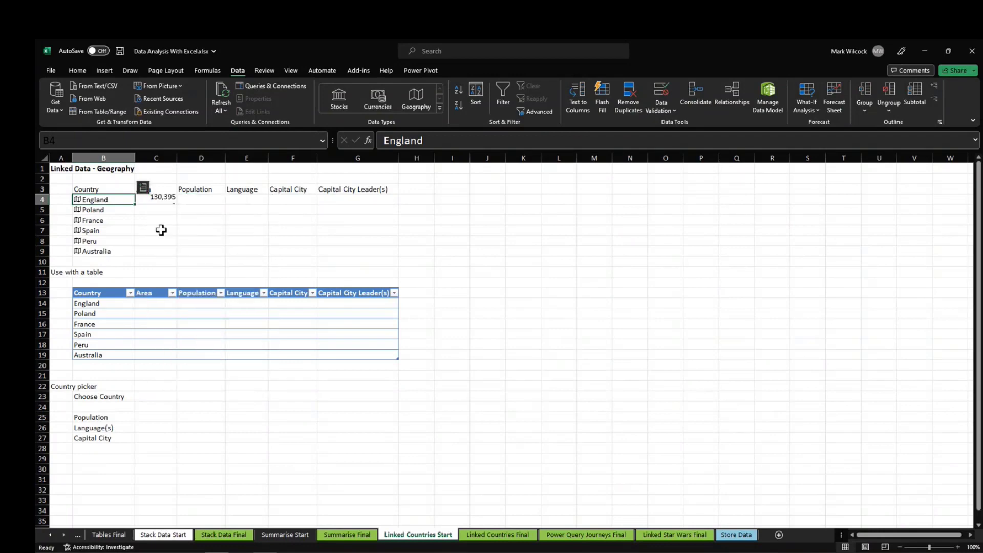
pyautogui.click(171, 198)
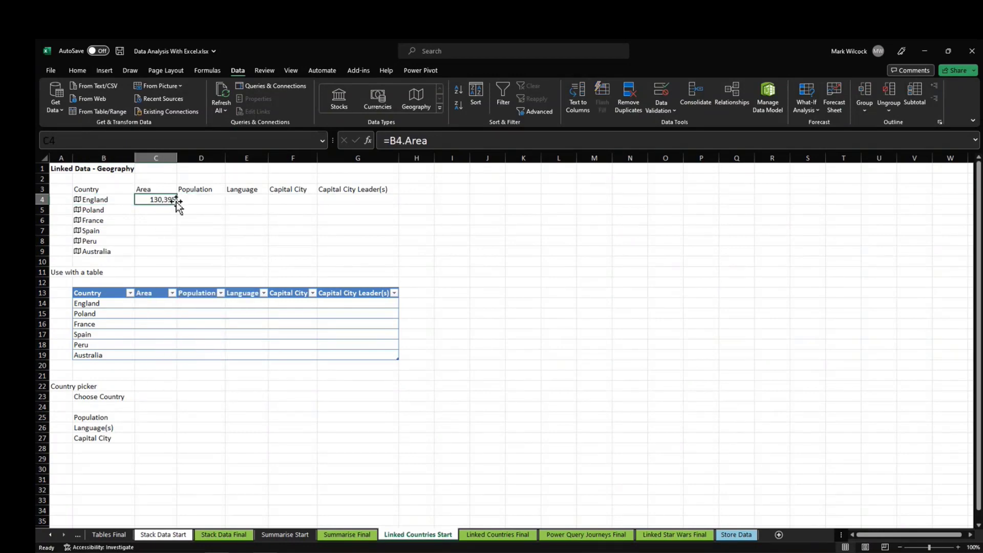
pyautogui.doubleClick(176, 204)
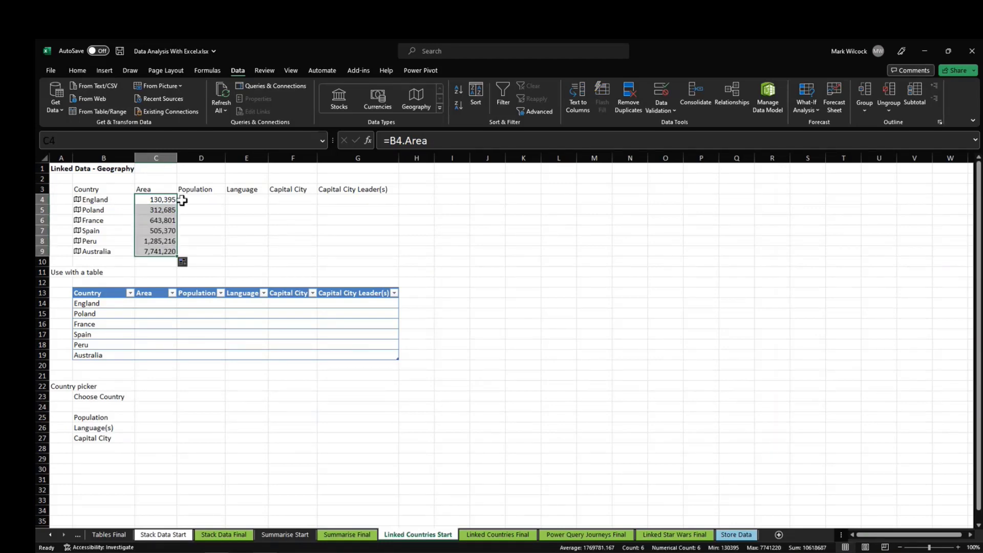
# Extract the Population field from England's linked data into D4 and fill the formula down to D9
pyautogui.click(126, 199)
pyautogui.click(144, 188)
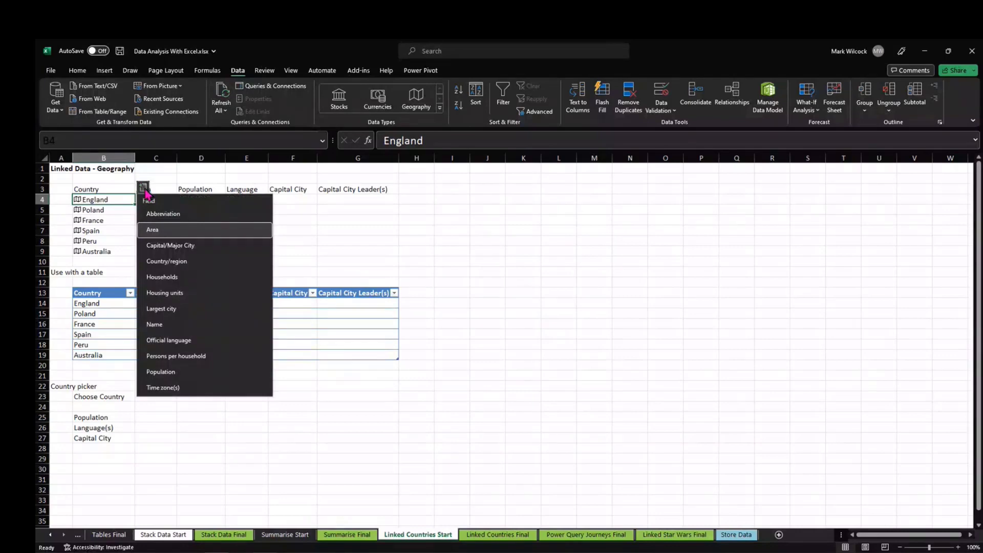
pyautogui.click(174, 372)
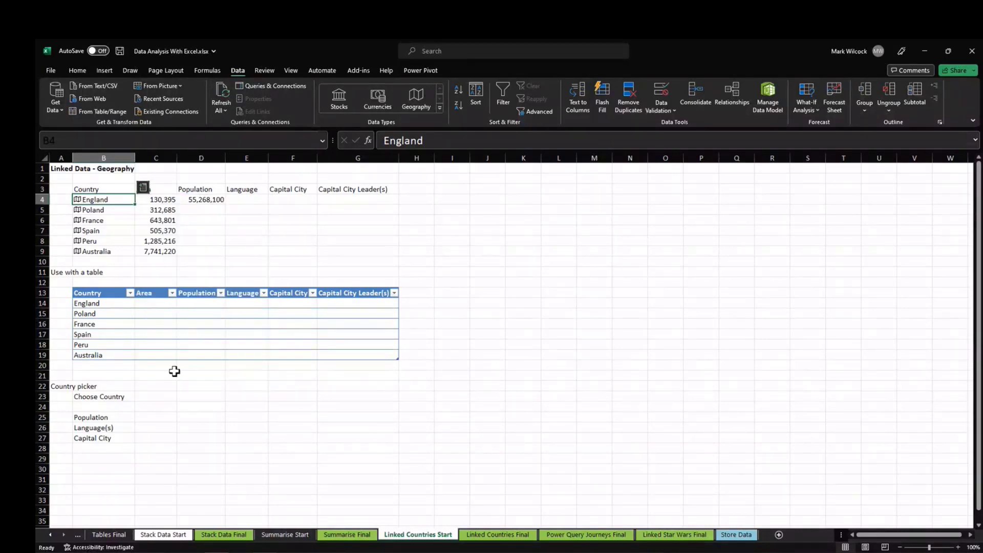
pyautogui.click(223, 200)
pyautogui.doubleClick(227, 205)
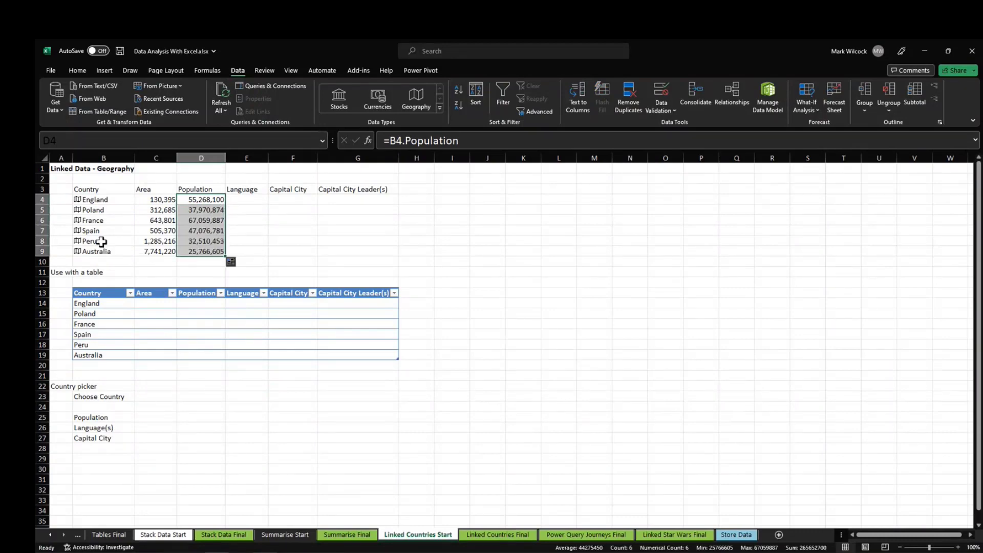
# Enter the formula =B4.[Official language] in E4 and fill it down the Language column to E9
pyautogui.click(237, 200)
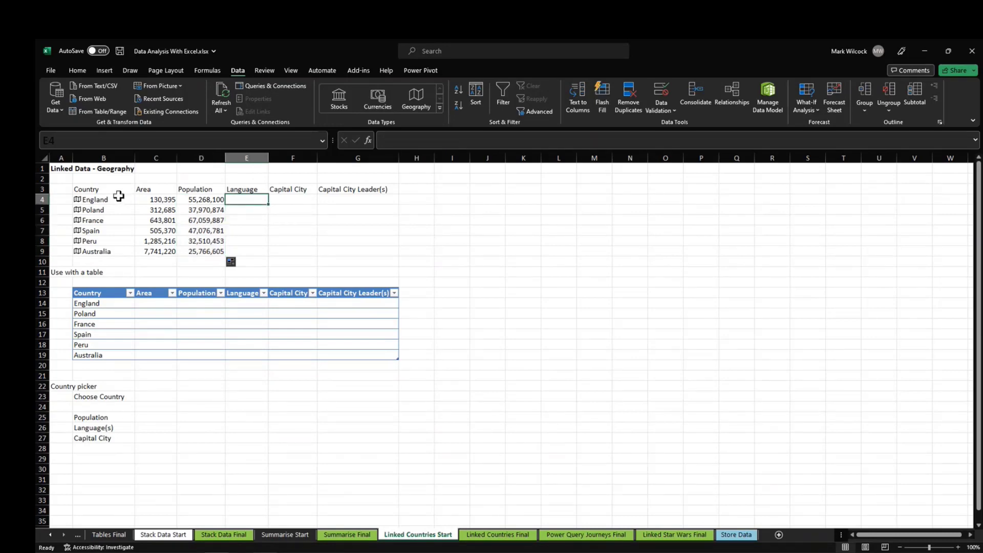
pyautogui.click(197, 199)
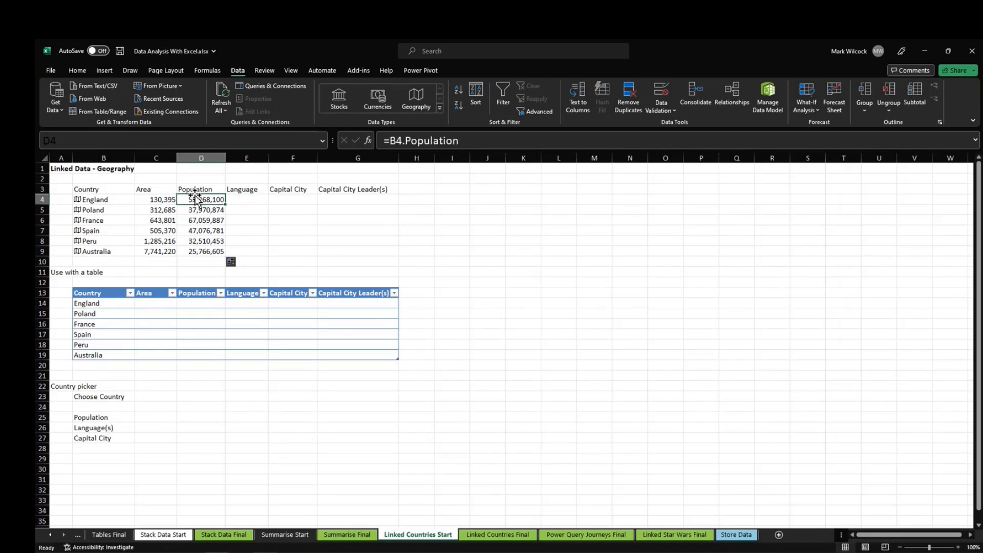
pyautogui.click(254, 201)
pyautogui.write('=')
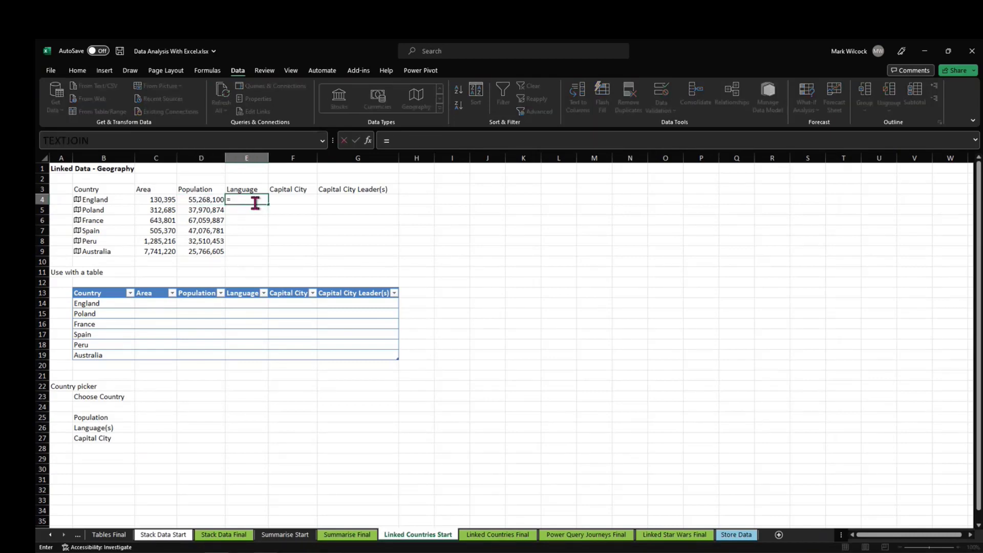
pyautogui.click(90, 204)
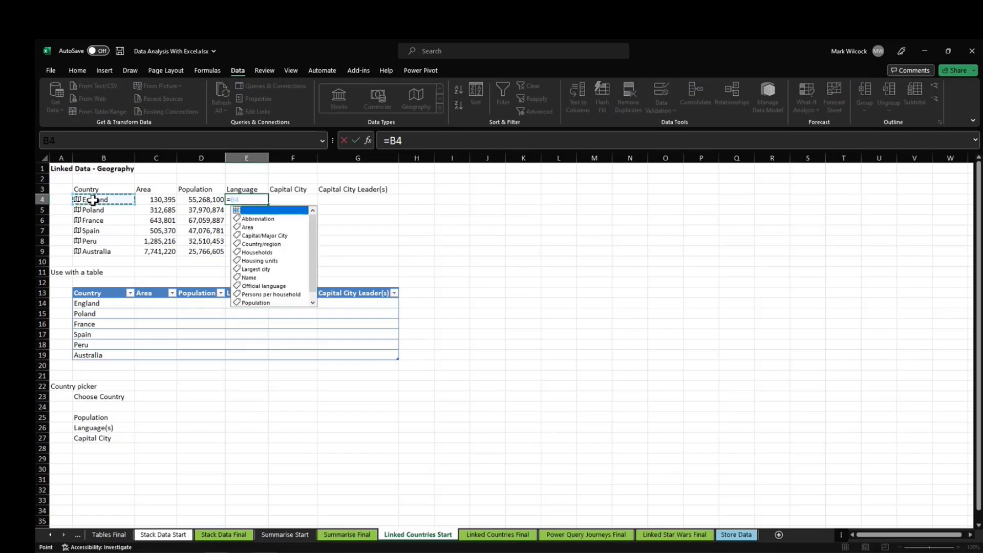
pyautogui.write('.')
pyautogui.click(249, 287)
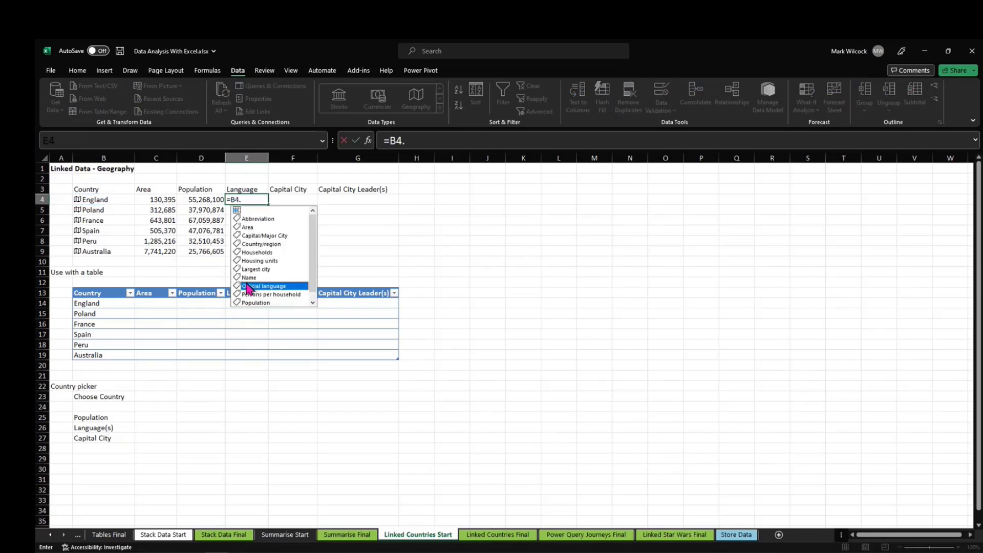
pyautogui.doubleClick(249, 287)
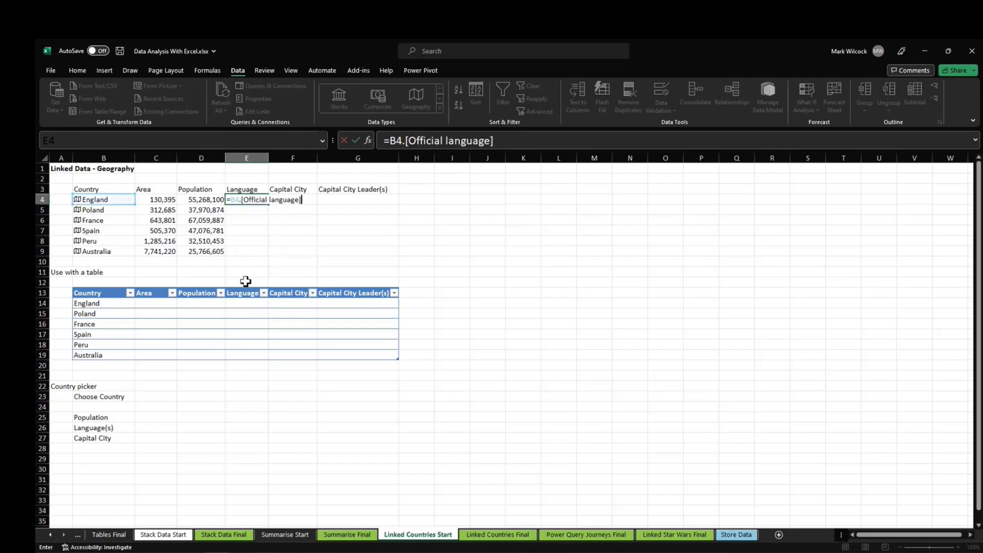
pyautogui.press('Return')
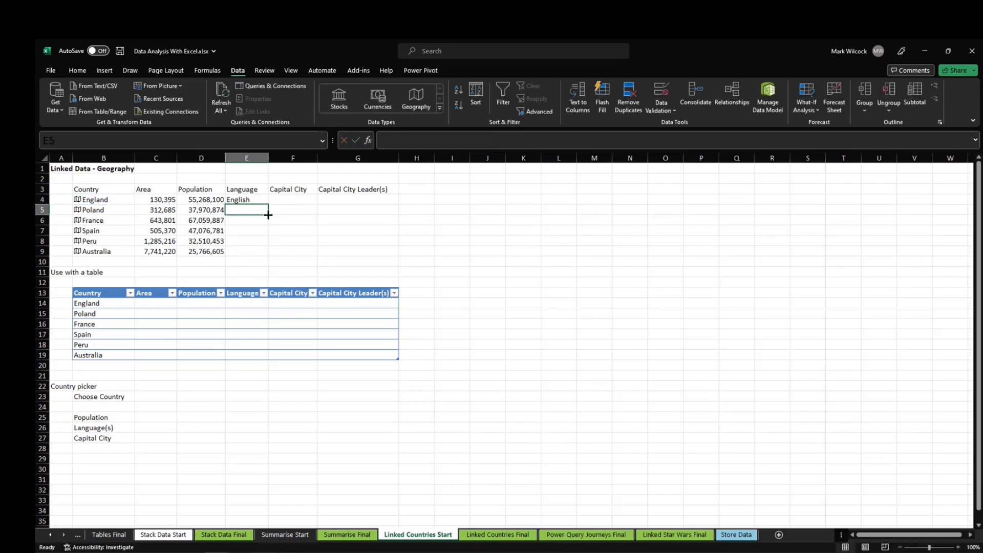
pyautogui.click(257, 200)
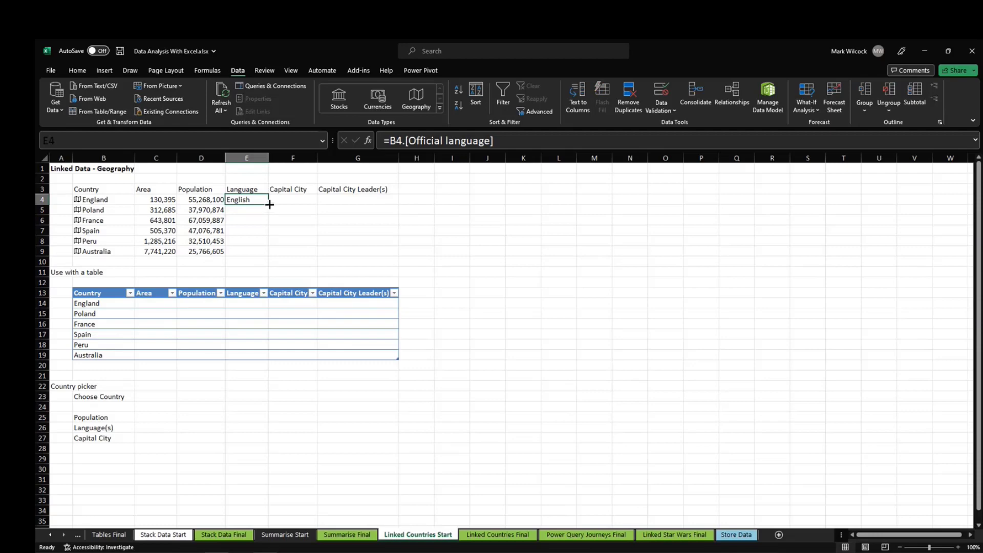
pyautogui.doubleClick(268, 204)
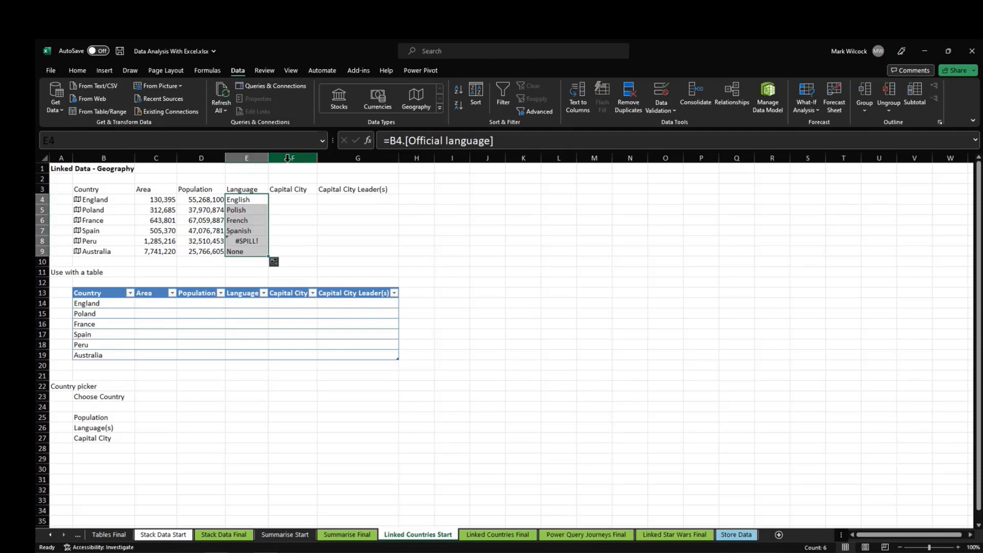
# Widen the Language column and clear E9 so Peru's official languages can spill below E8
pyautogui.moveTo(268, 159); pyautogui.dragTo(321, 160)
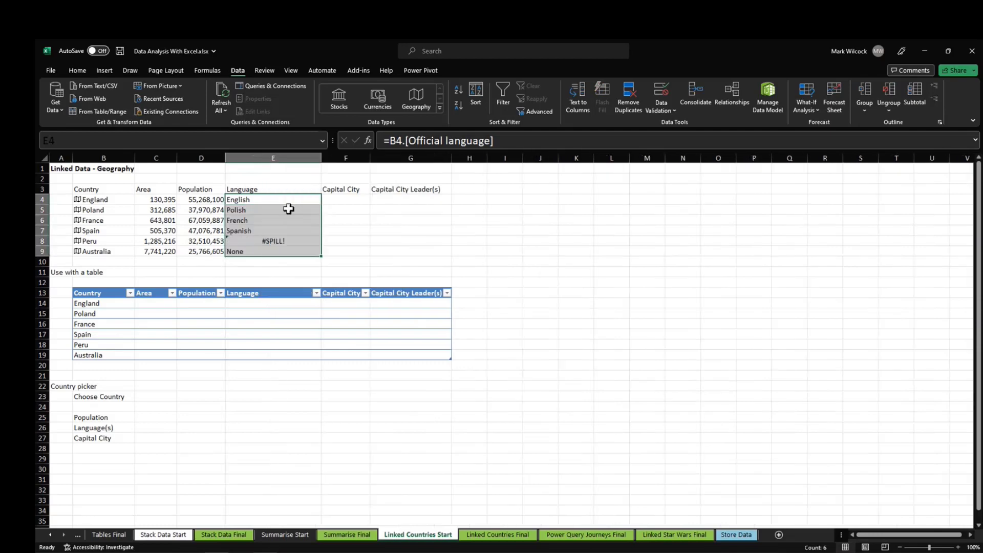
pyautogui.click(277, 240)
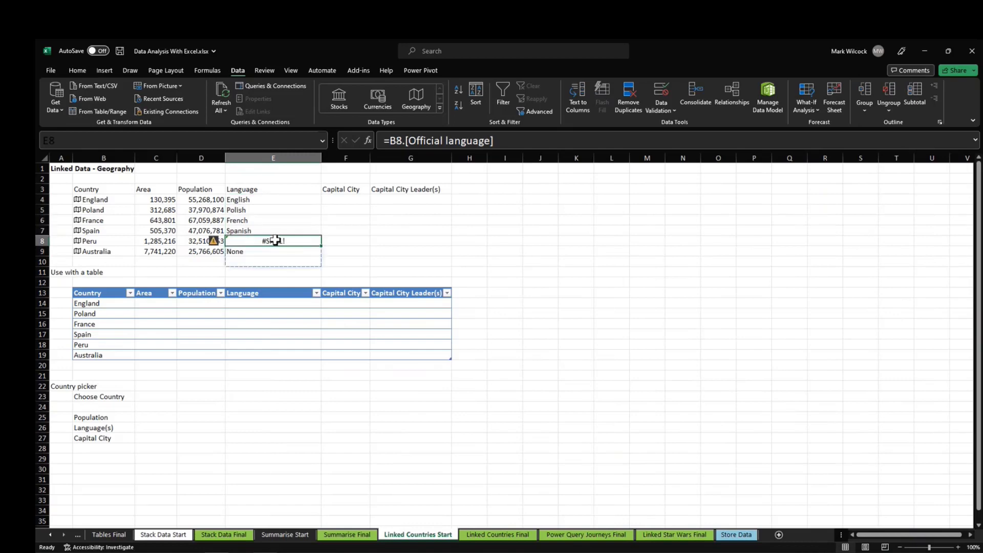
pyautogui.click(489, 274)
pyautogui.click(276, 251)
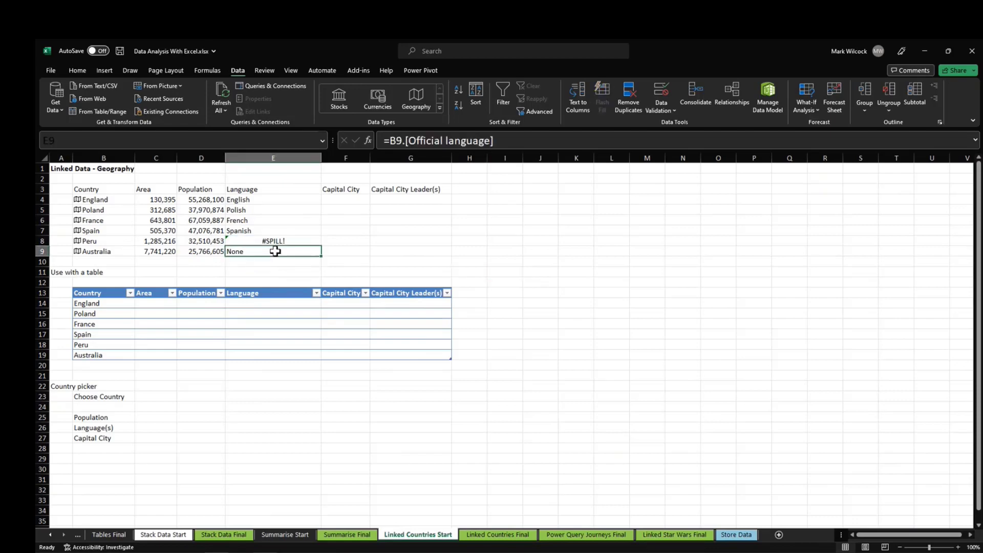
pyautogui.press('Delete')
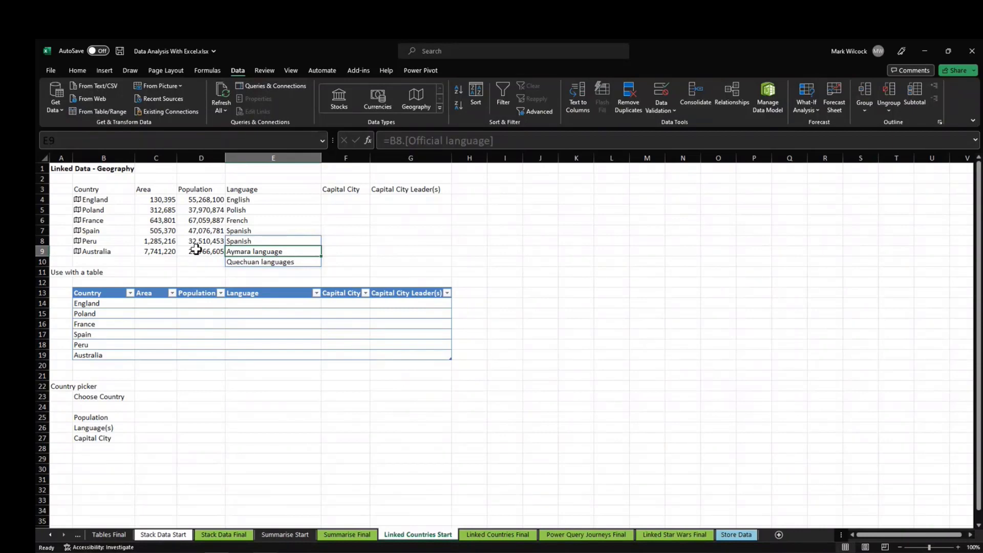
pyautogui.click(396, 141)
pyautogui.press('Escape')
# Wrap Peru's language formula in E8 with ARRAYTOTEXT, making it =ARRAYTOTEXT(B8.[Official language])
pyautogui.click(274, 200)
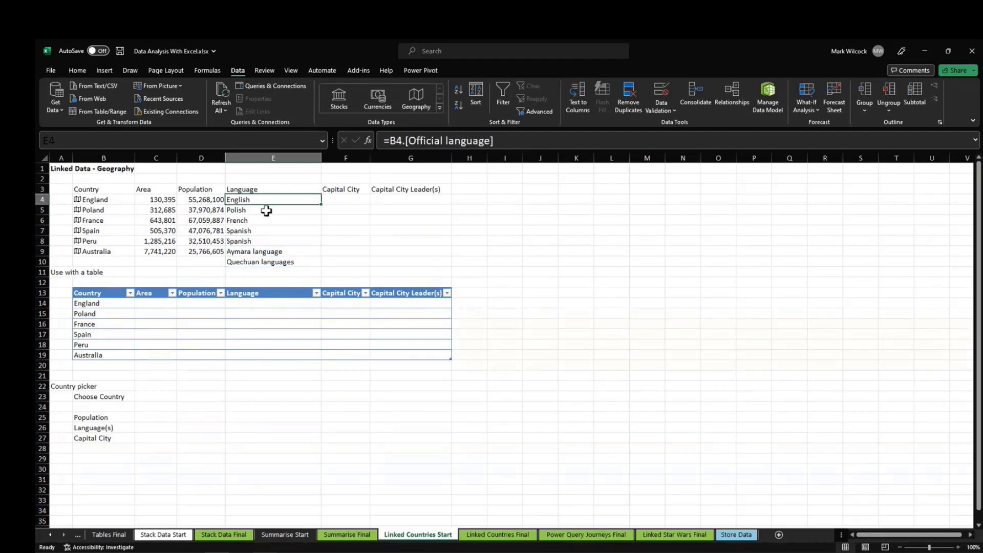
pyautogui.click(274, 219)
pyautogui.click(265, 239)
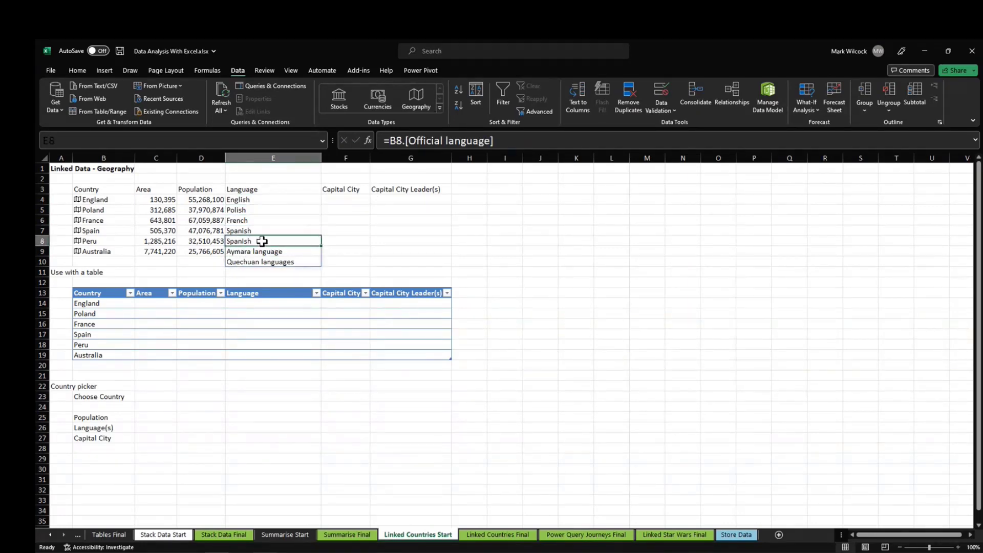
pyautogui.click(391, 142)
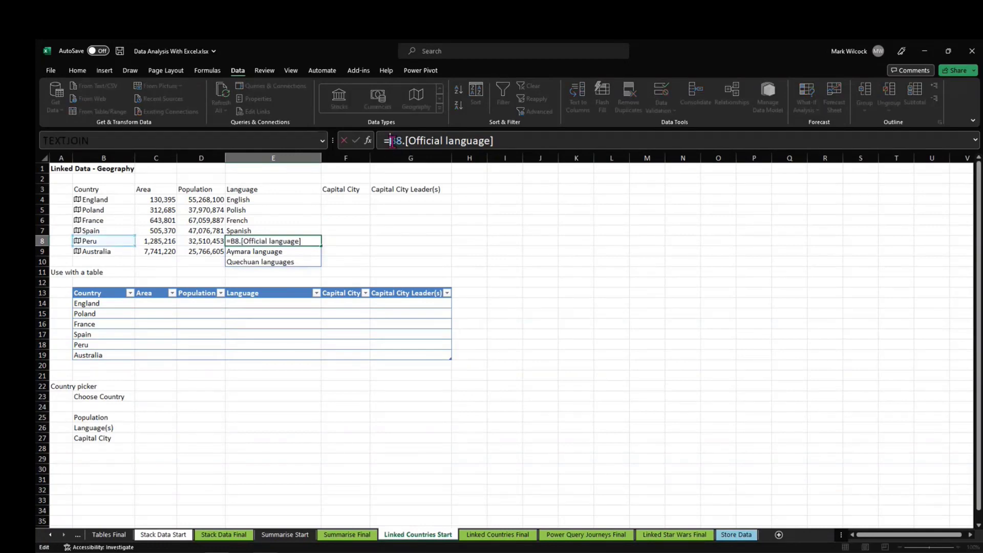
pyautogui.write('ARRAYTOTEX')
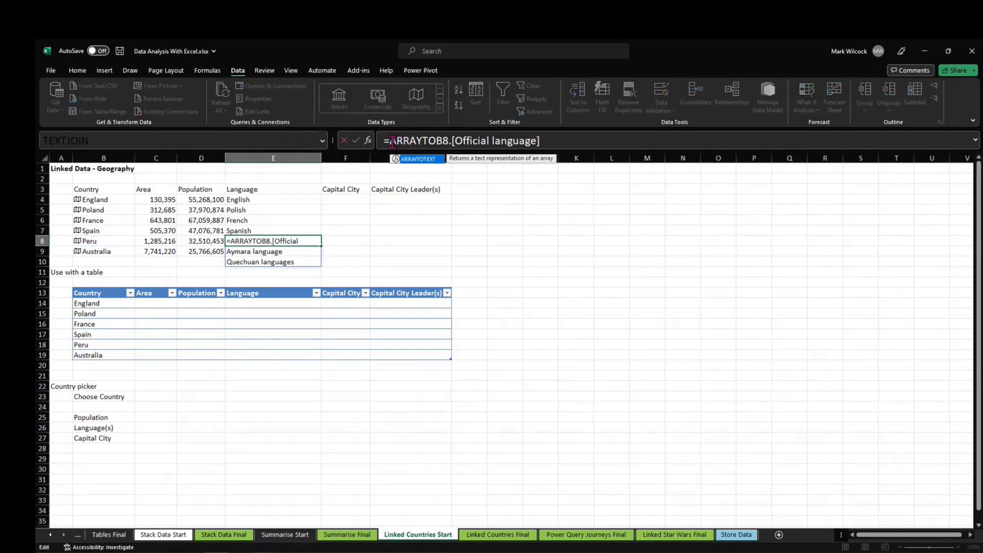
pyautogui.write('T')
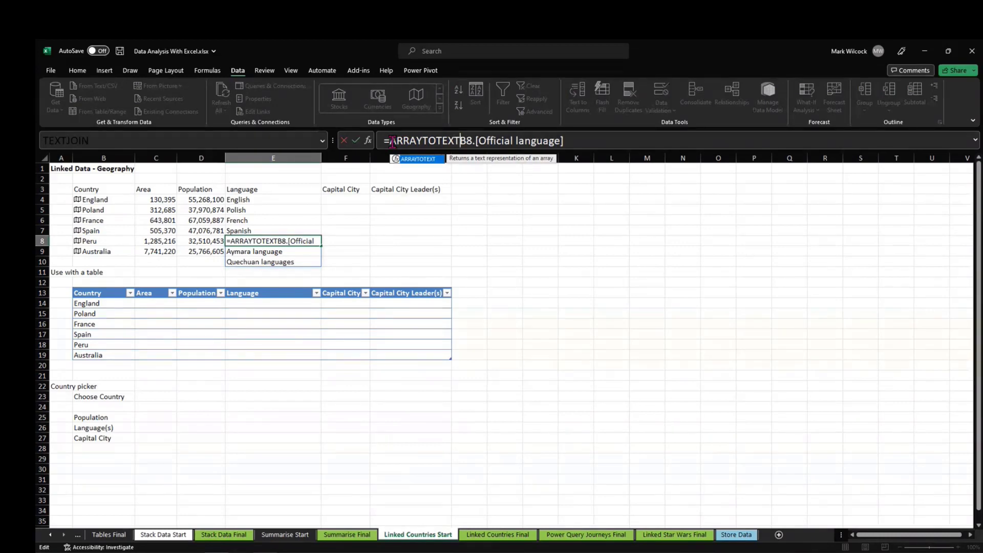
pyautogui.write('(')
pyautogui.click(568, 140)
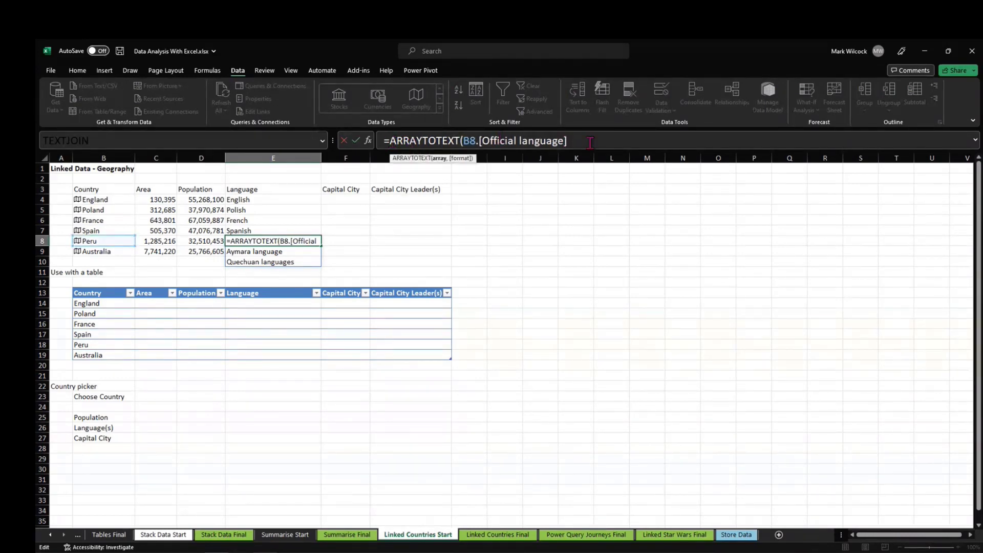
pyautogui.press('Return')
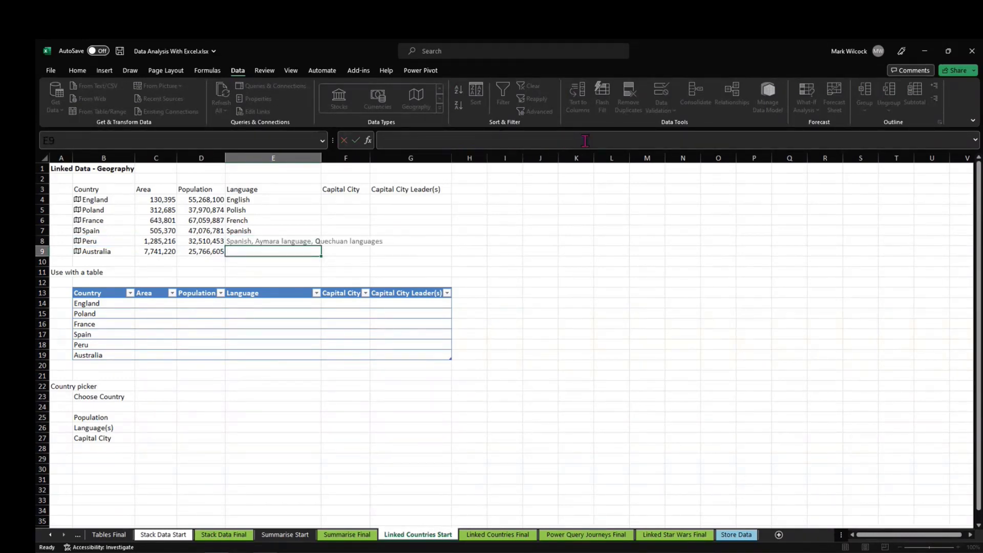
# Copy Peru's ARRAYTOTEXT formula from E8 into E9 for Australia and widen the Language column further for the joined text
pyautogui.moveTo(323, 158); pyautogui.dragTo(352, 159)
pyautogui.click(320, 240)
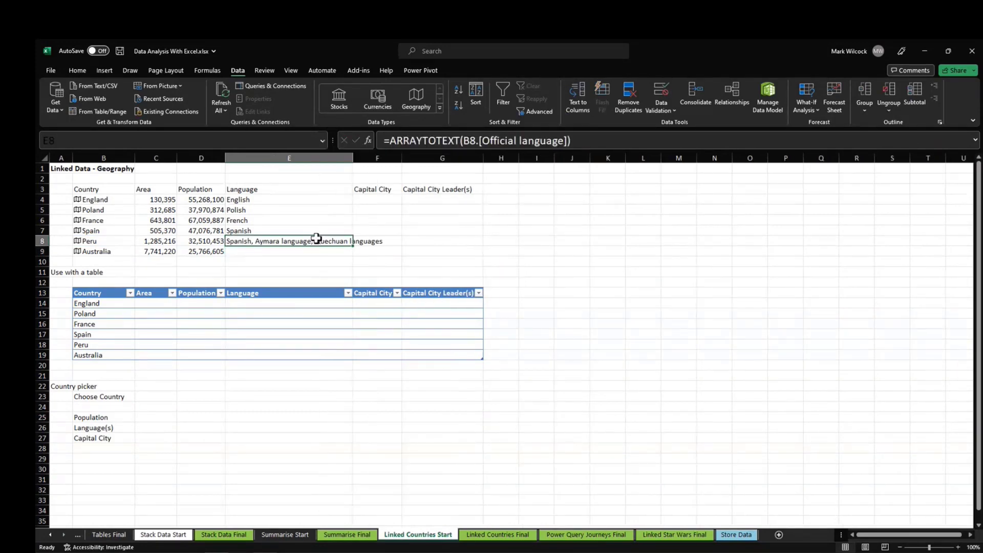
pyautogui.hotkey('ctrl', 'c')
pyautogui.press('Down')
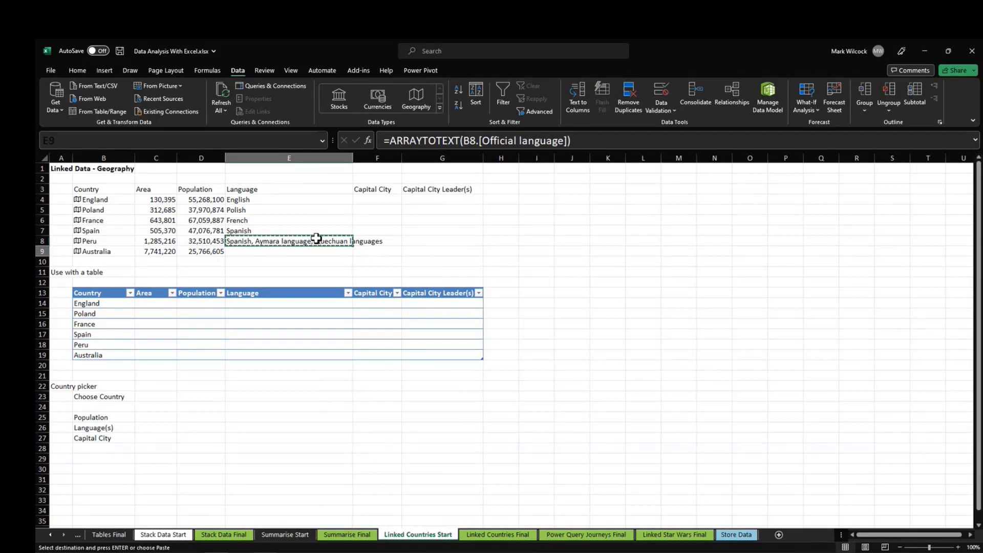
pyautogui.hotkey('ctrl', 'v')
pyautogui.press('Escape')
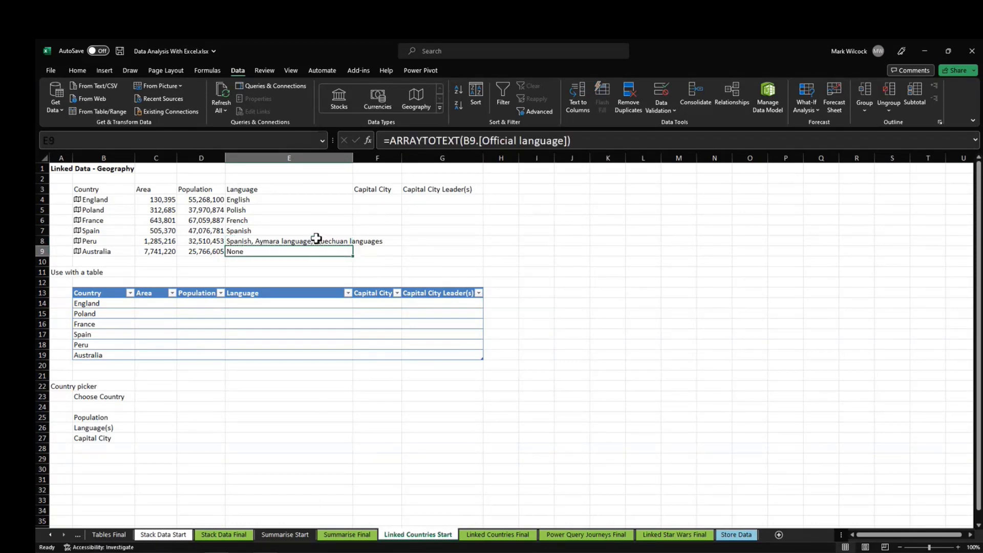
pyautogui.click(316, 240)
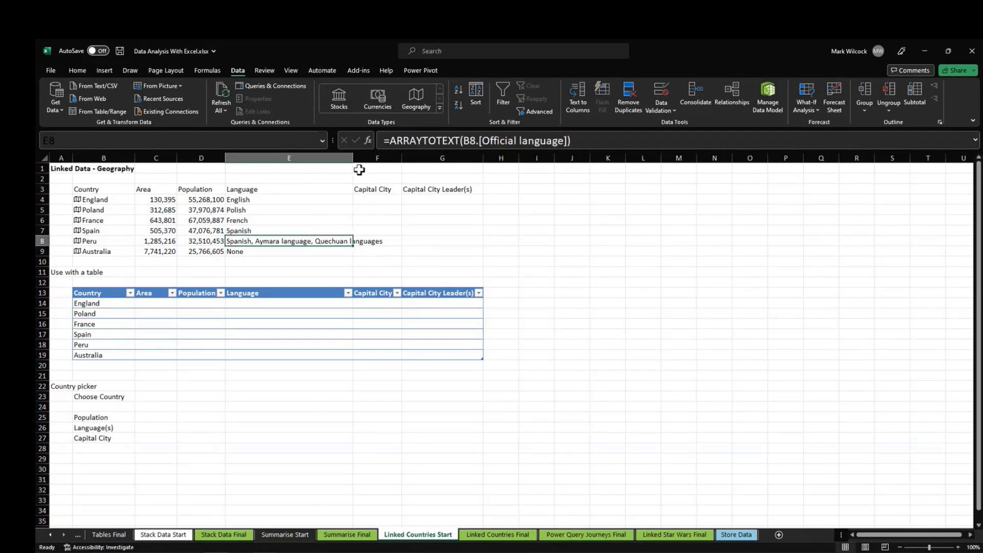
pyautogui.moveTo(353, 156); pyautogui.dragTo(377, 157)
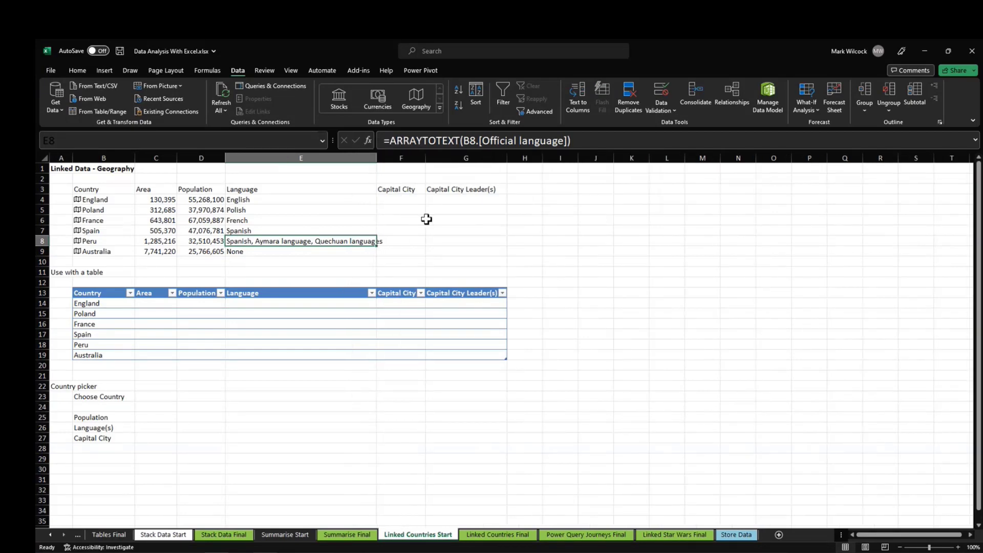
# Enter the formula =B4.[Capital/Major City] in F4 to extract England's capital city
pyautogui.click(402, 199)
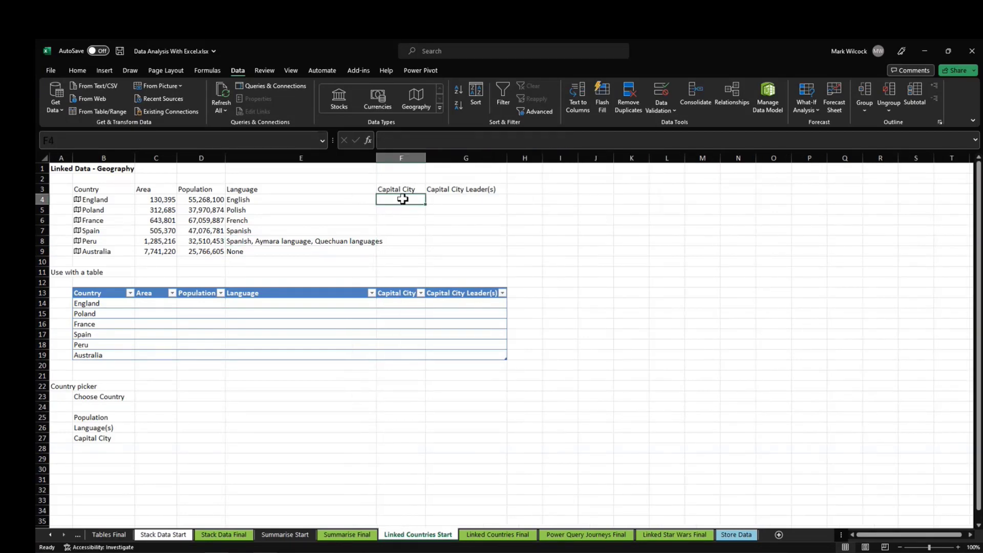
pyautogui.write('=')
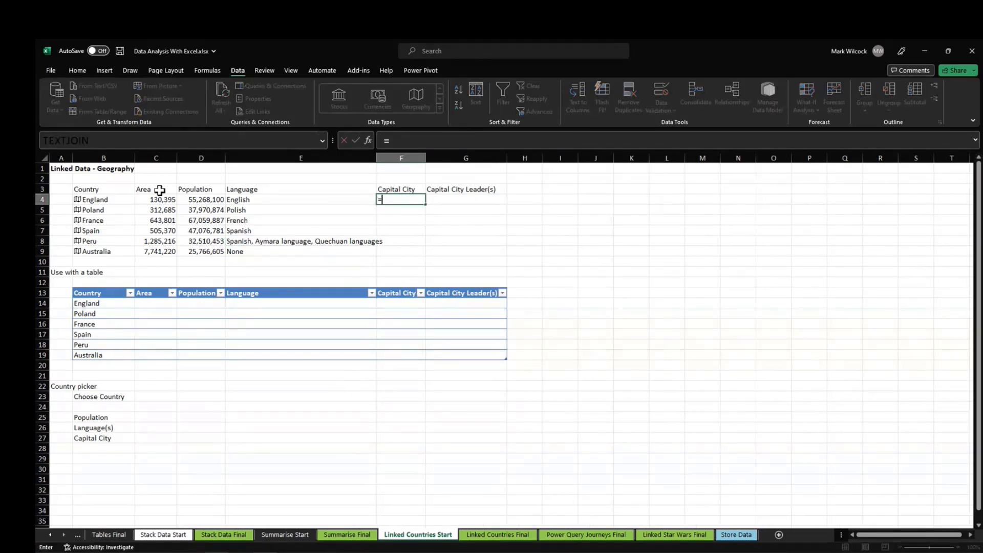
pyautogui.click(118, 199)
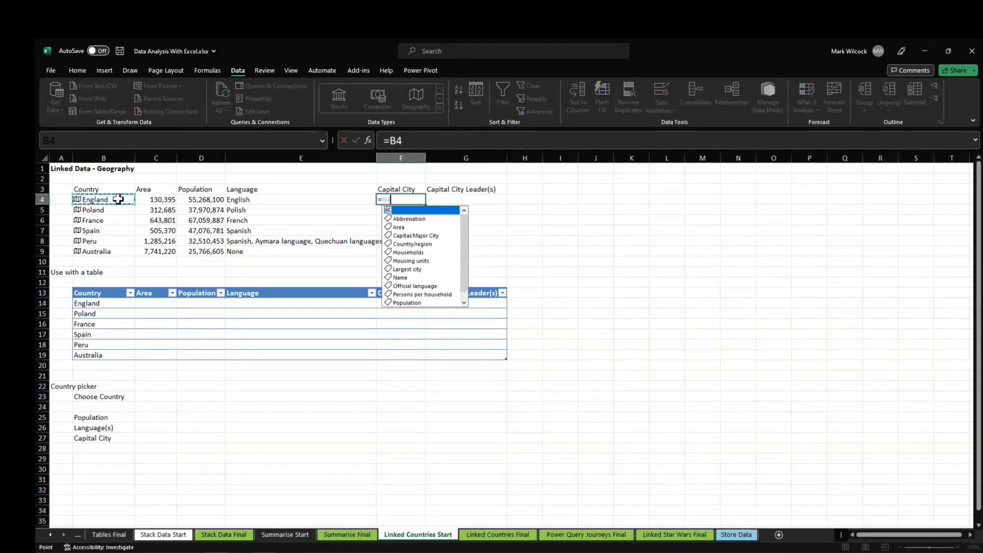
pyautogui.write('.')
pyautogui.click(425, 236)
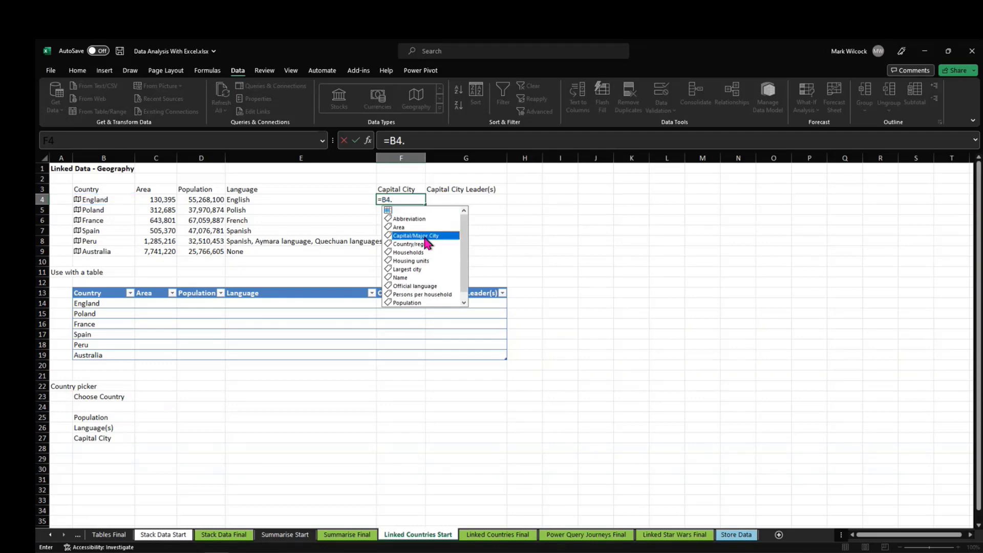
pyautogui.doubleClick(424, 235)
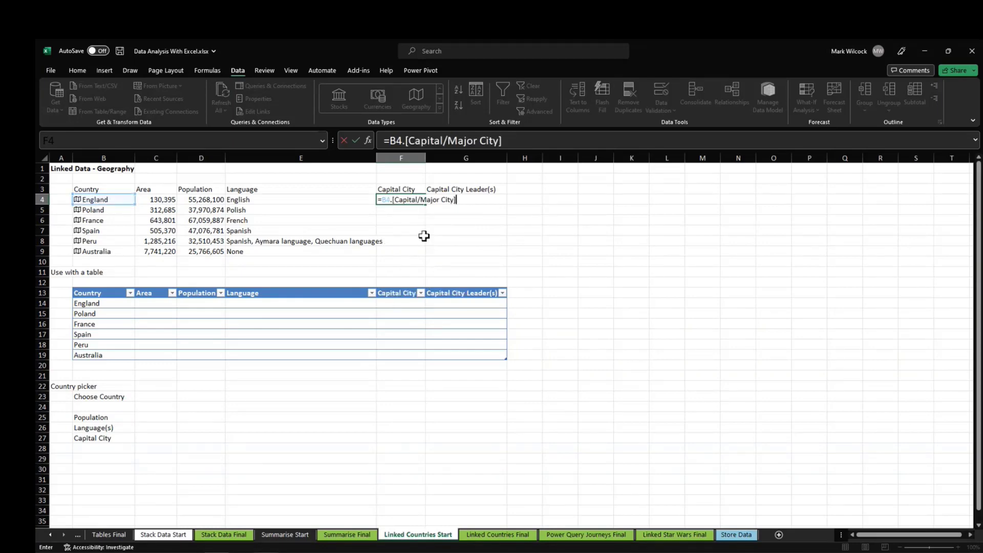
pyautogui.press('Return')
# Review London's linked data card in F4 and fill the Capital City formula down to F9
pyautogui.click(392, 200)
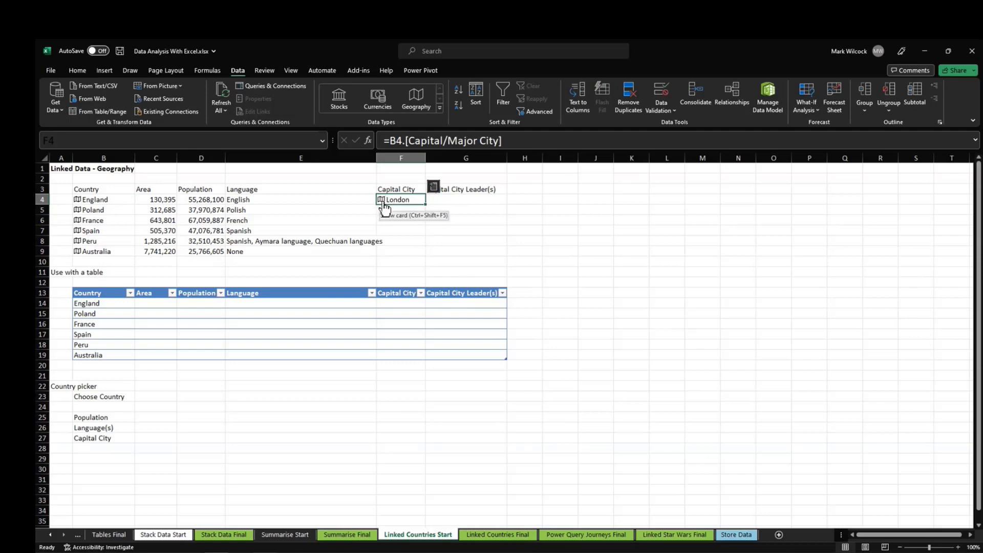
pyautogui.click(381, 201)
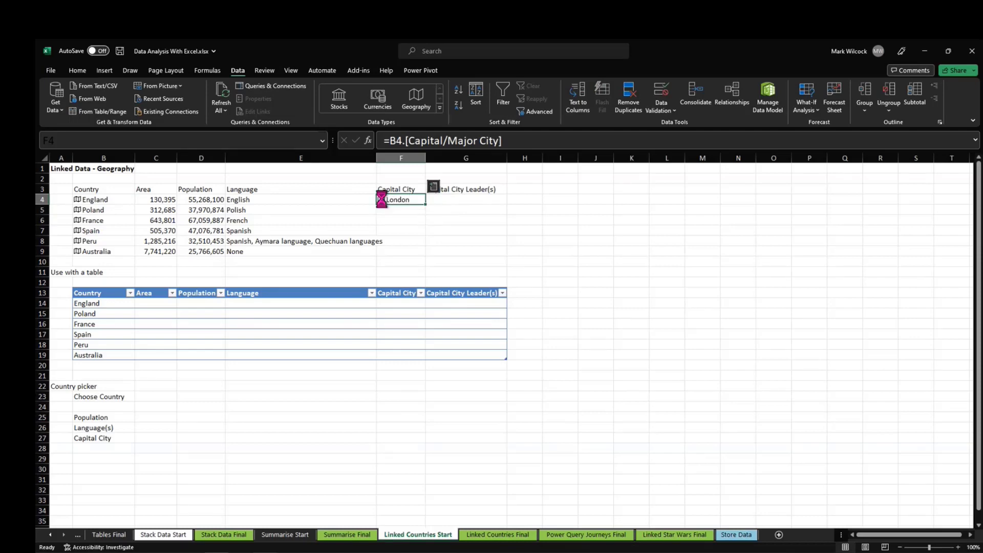
pyautogui.scroll(-6, 469, 243)
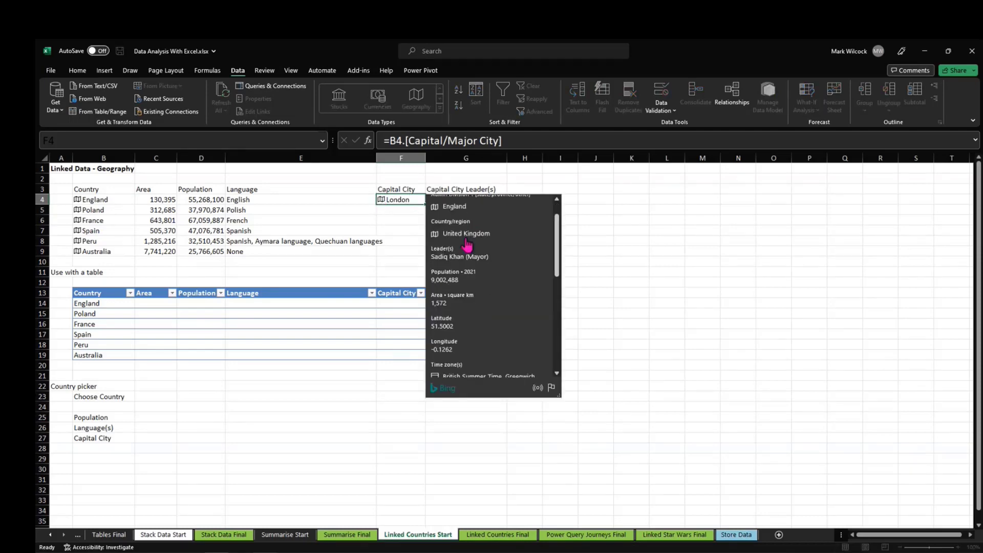
pyautogui.scroll(6, 481, 272)
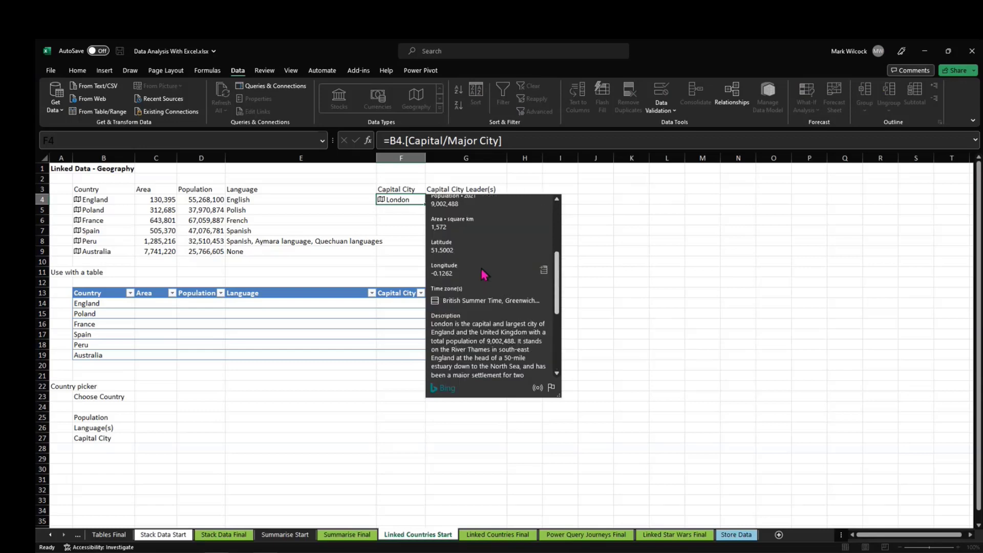
pyautogui.click(402, 216)
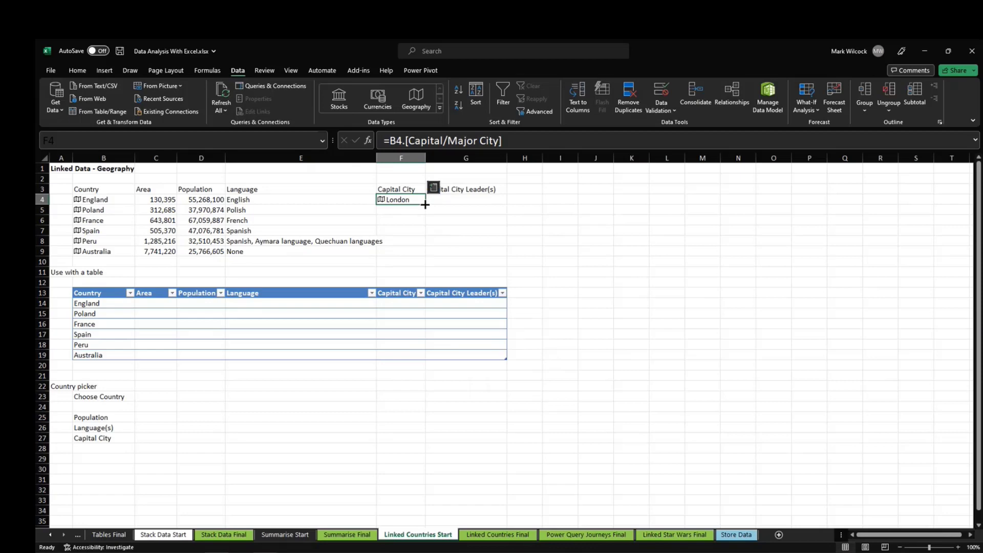
pyautogui.doubleClick(424, 204)
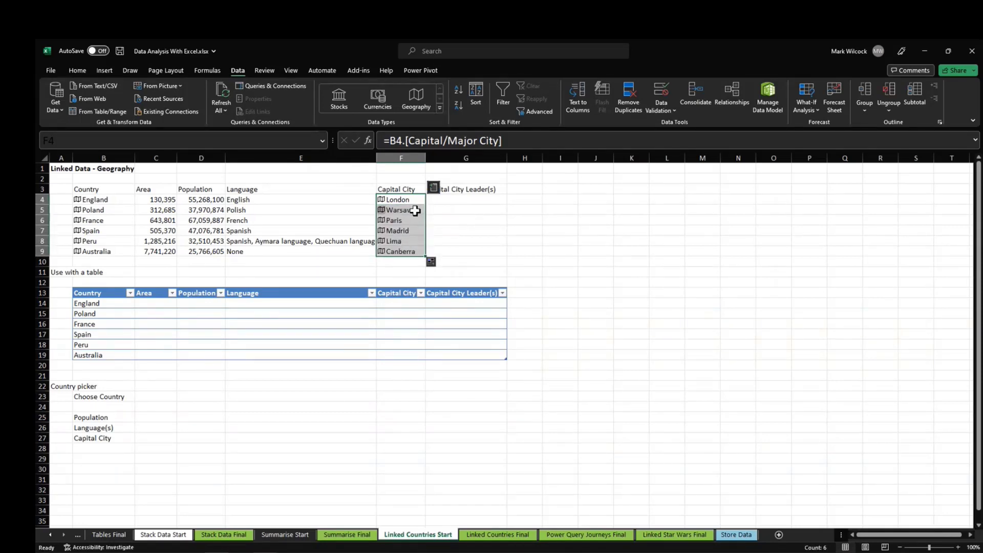
# Enter the formula =F4.[Leader(s)] in G4, fill it down to G9, and check the Madrid and Canberra cells
pyautogui.click(456, 199)
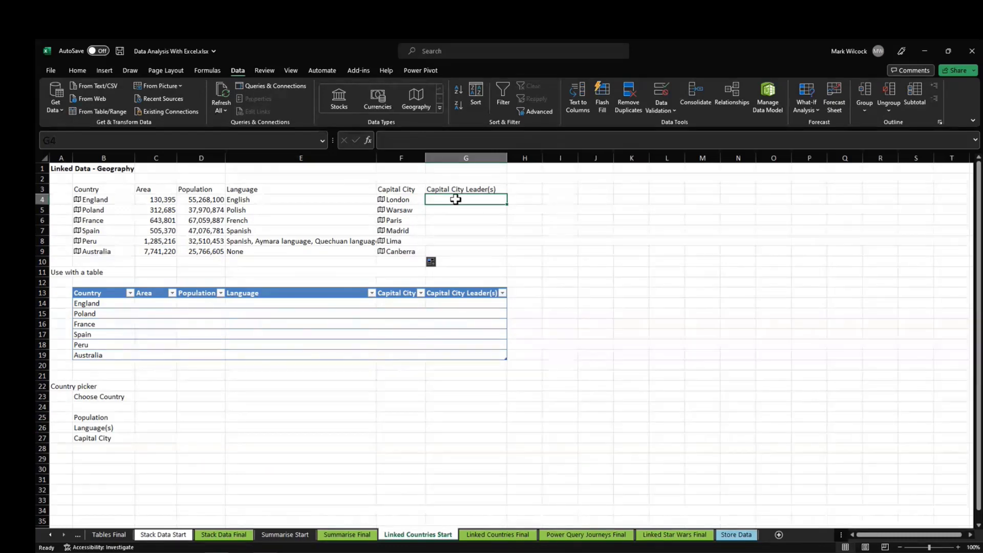
pyautogui.write('=')
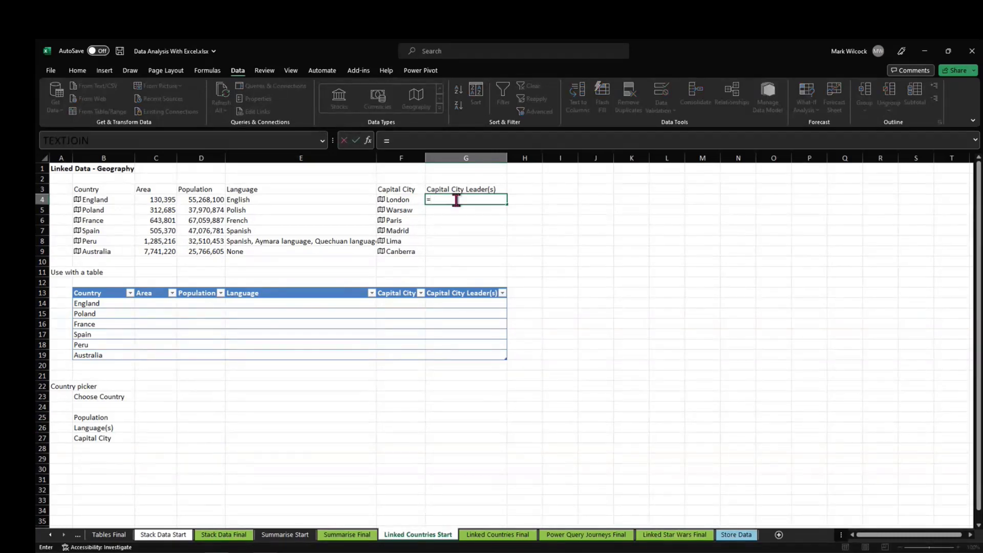
pyautogui.click(405, 198)
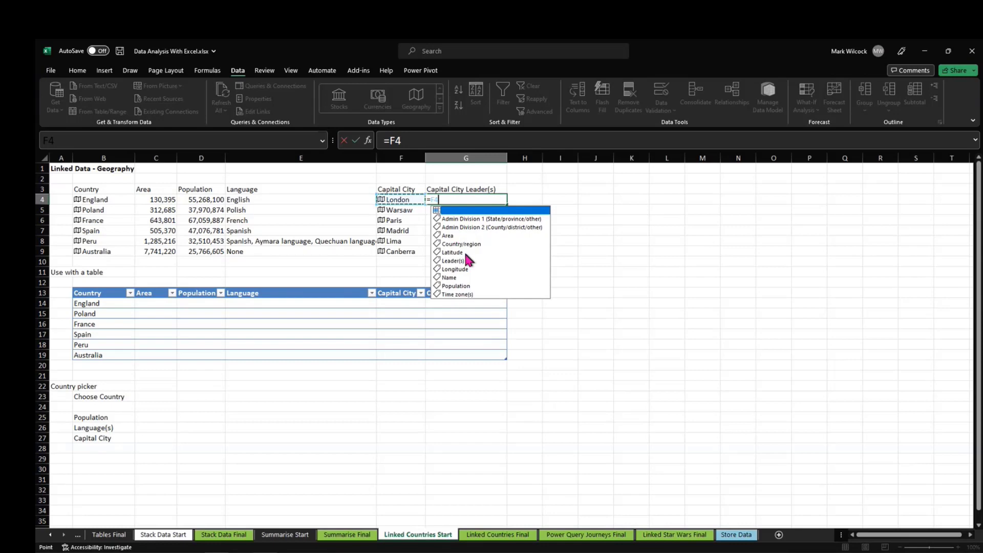
pyautogui.click(458, 262)
pyautogui.doubleClick(458, 262)
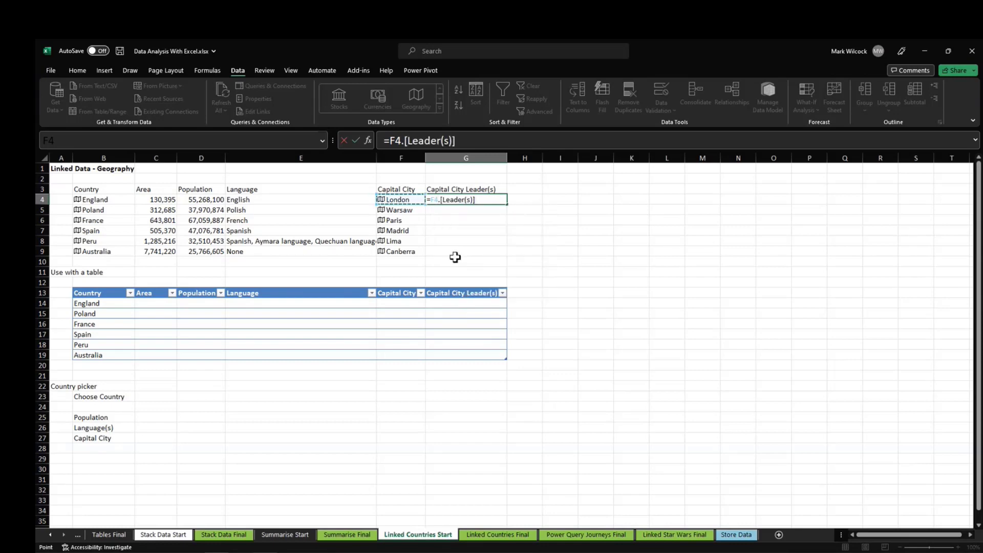
pyautogui.press('Return')
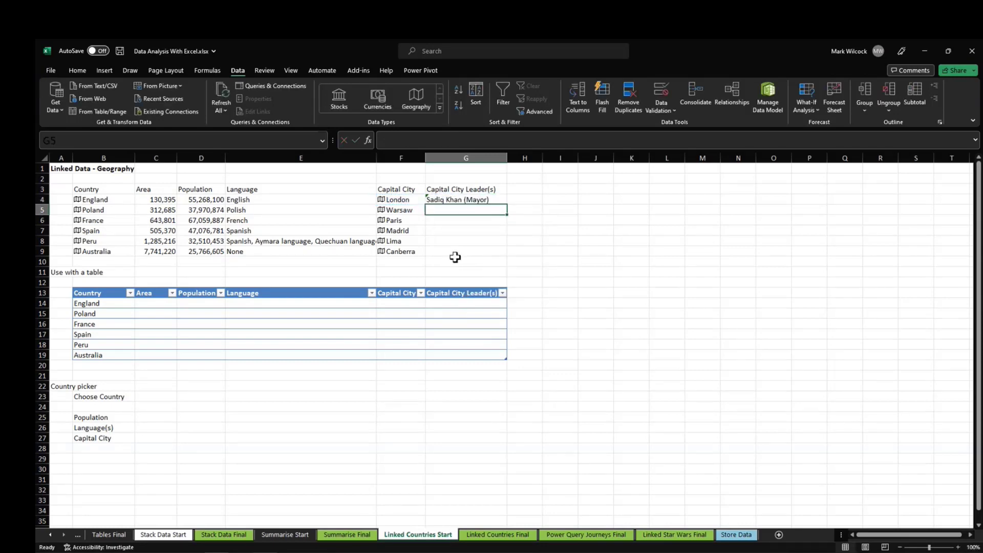
pyautogui.click(500, 201)
pyautogui.moveTo(508, 204); pyautogui.dragTo(508, 253)
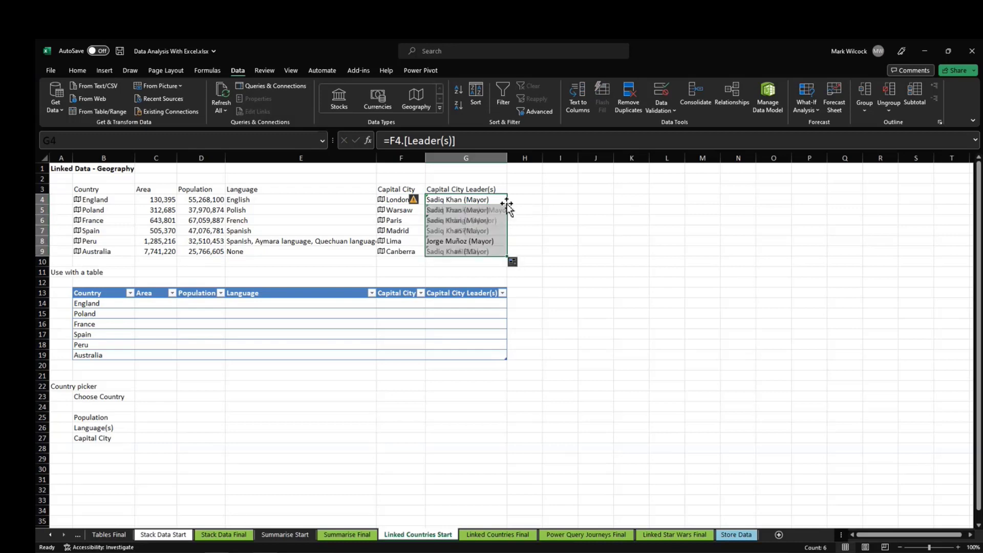
pyautogui.click(476, 231)
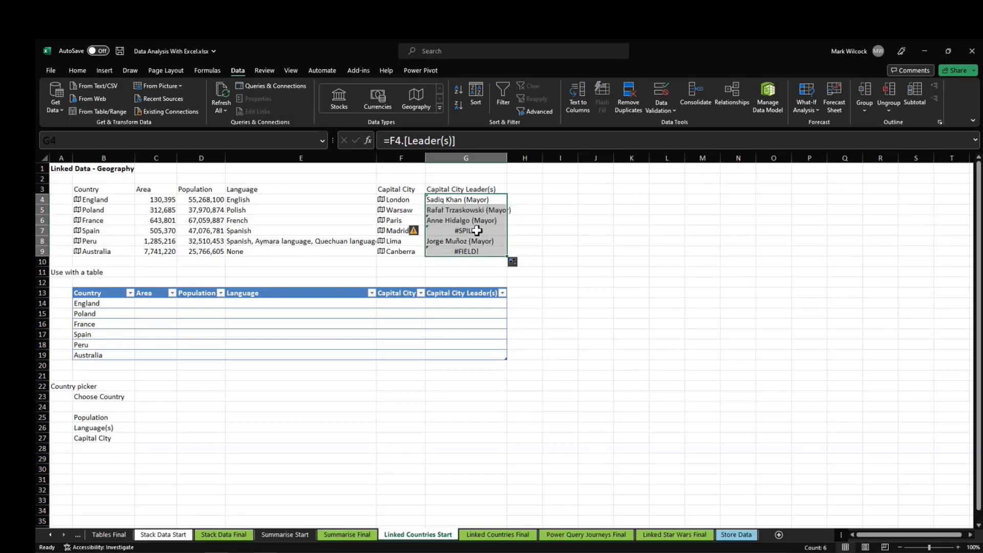
pyautogui.click(457, 251)
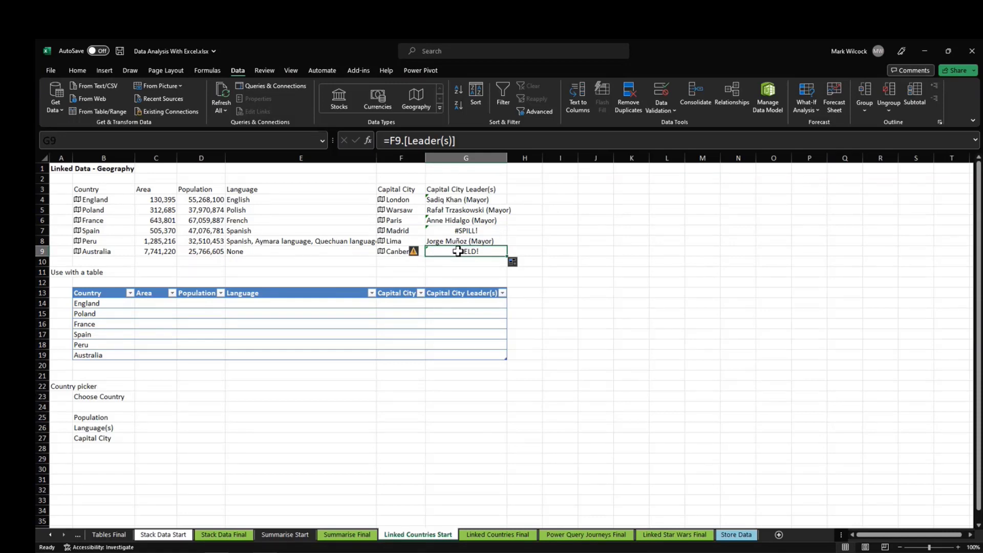
# Check Australia's formulas in E9 and G9 and convert the table's country names in B14:B19 to the Geography data type
pyautogui.click(304, 251)
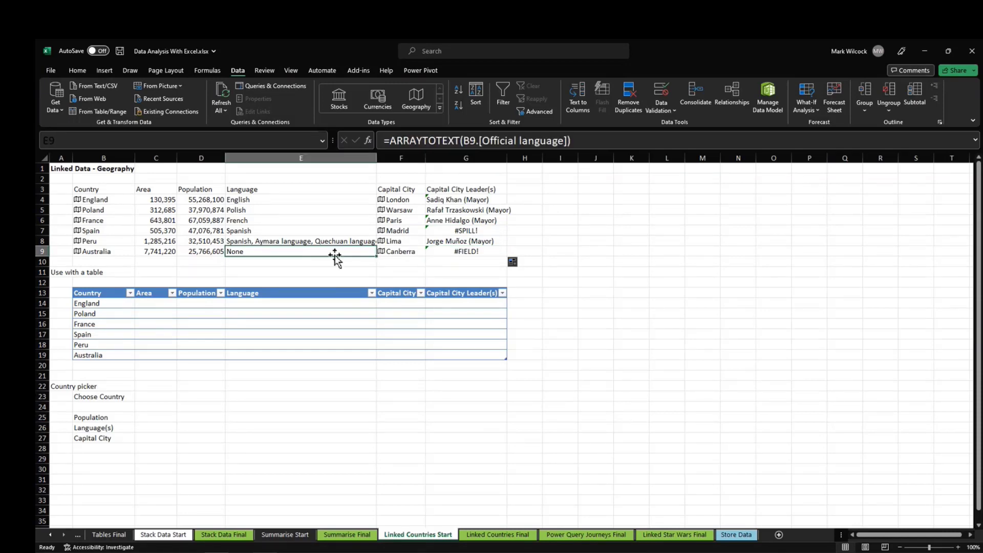
pyautogui.click(475, 252)
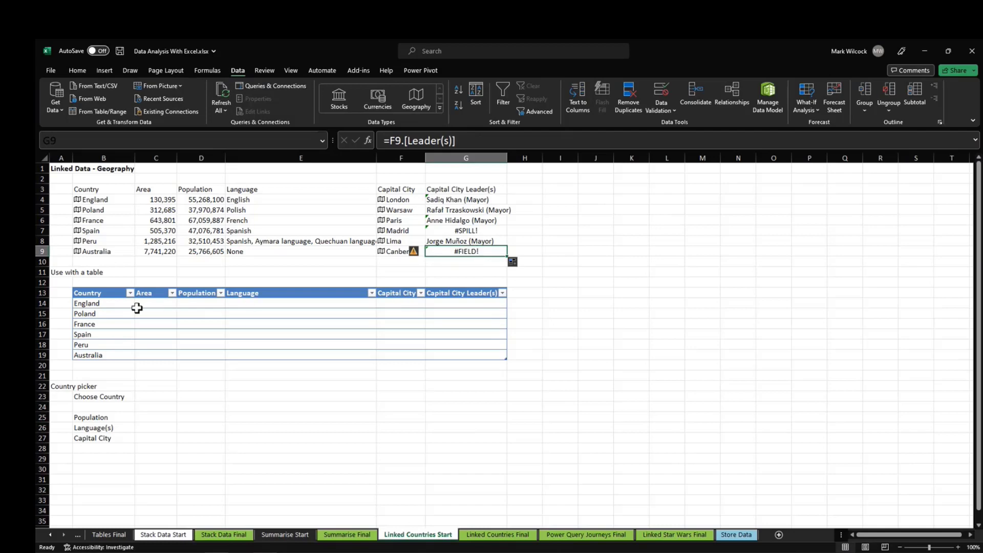
pyautogui.click(158, 305)
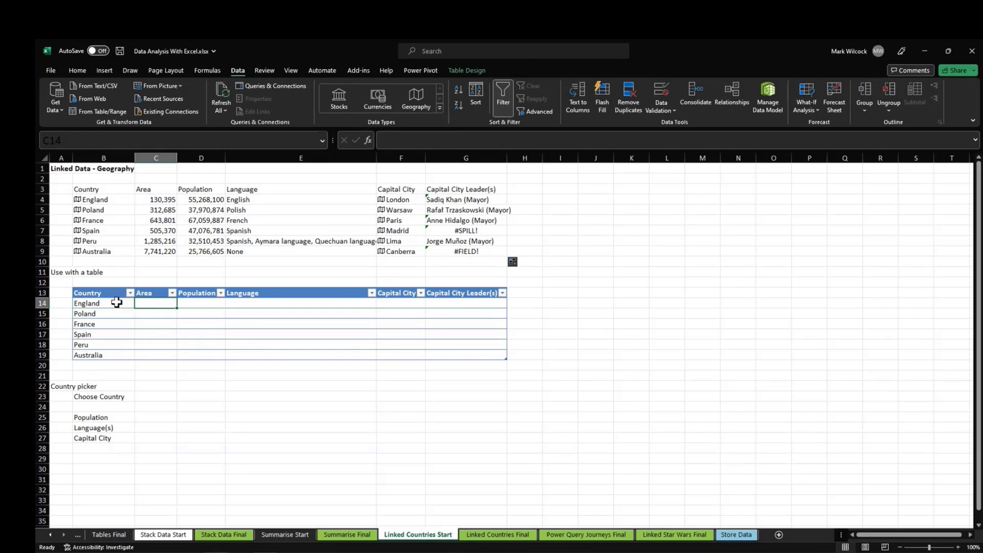
pyautogui.moveTo(117, 302); pyautogui.dragTo(109, 354)
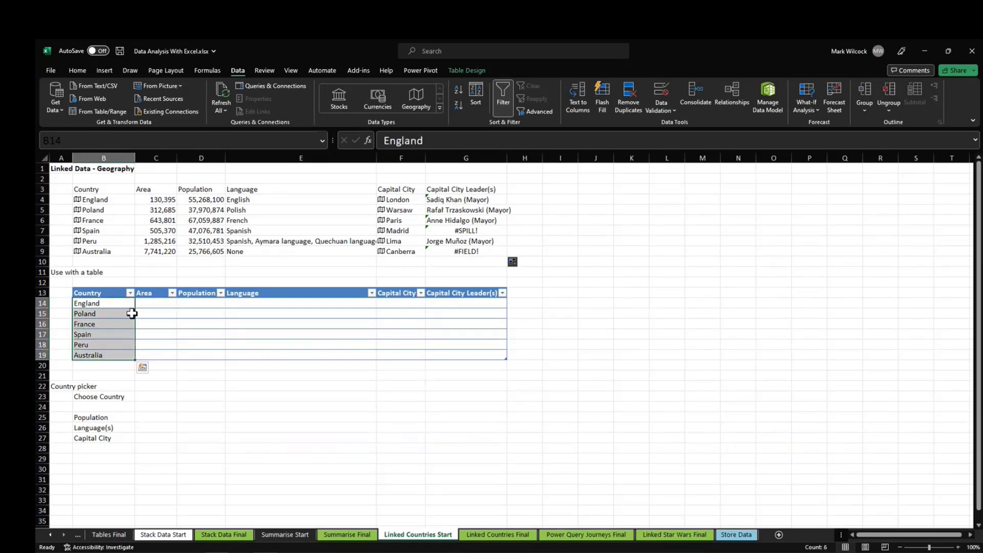
pyautogui.click(423, 101)
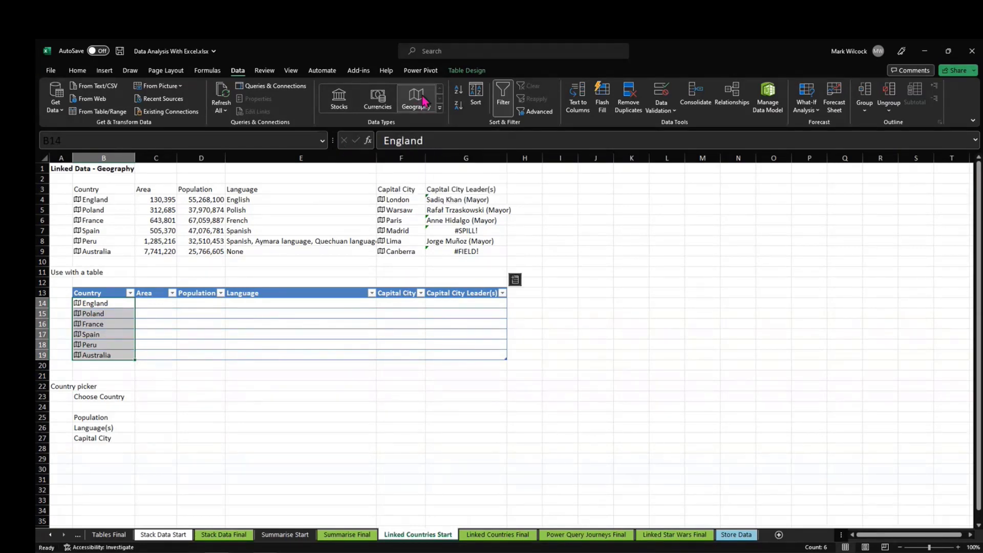
pyautogui.click(148, 303)
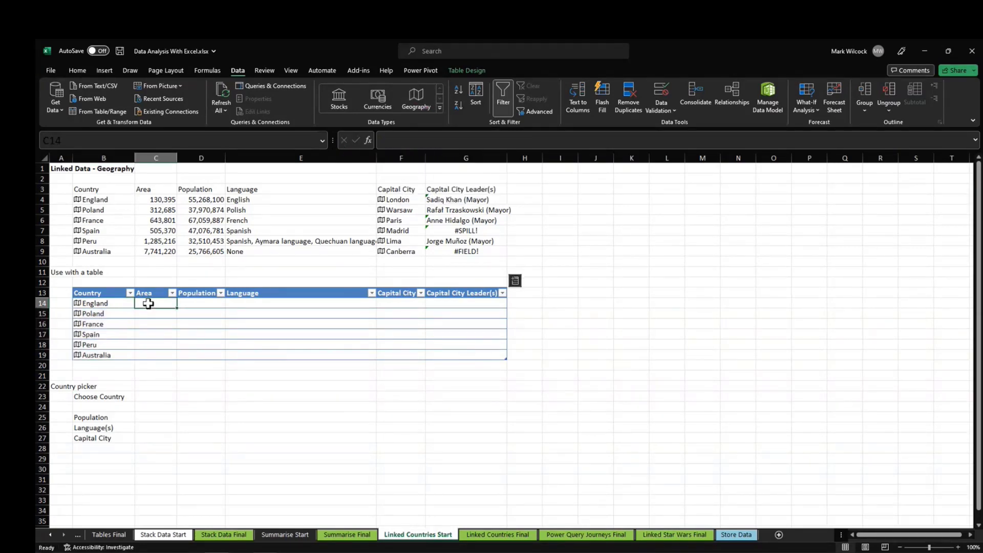
pyautogui.write('=')
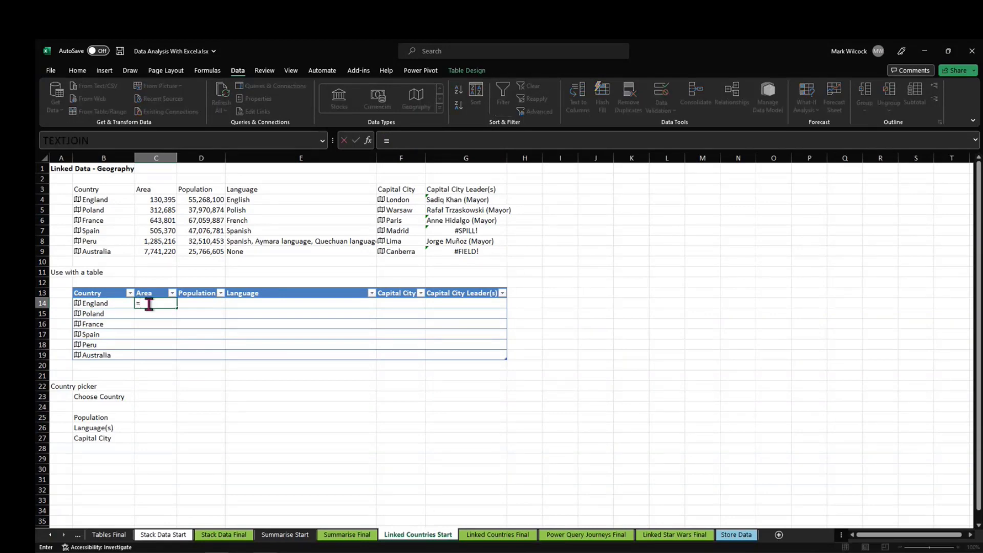
pyautogui.click(107, 303)
pyautogui.write('.are')
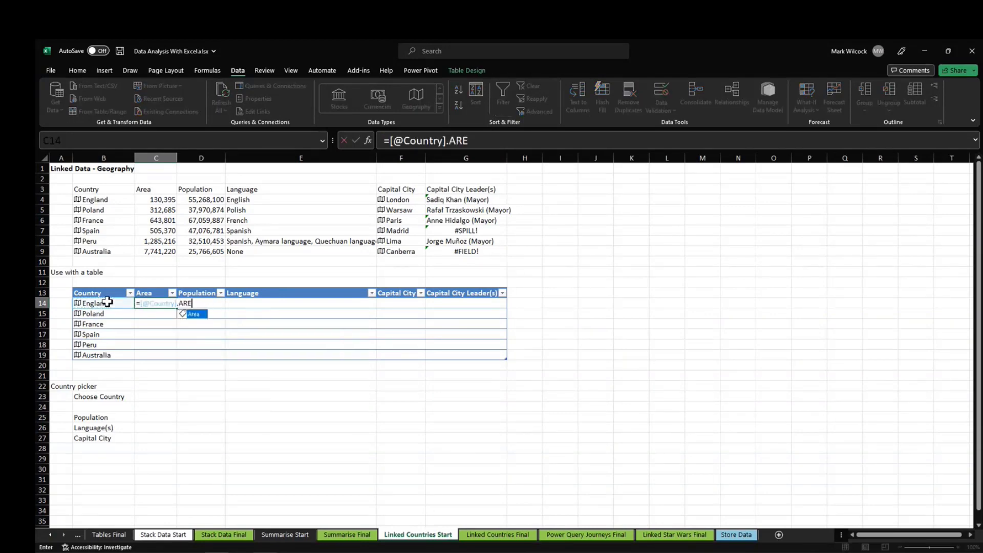
pyautogui.press('Tab')
pyautogui.press('Return')
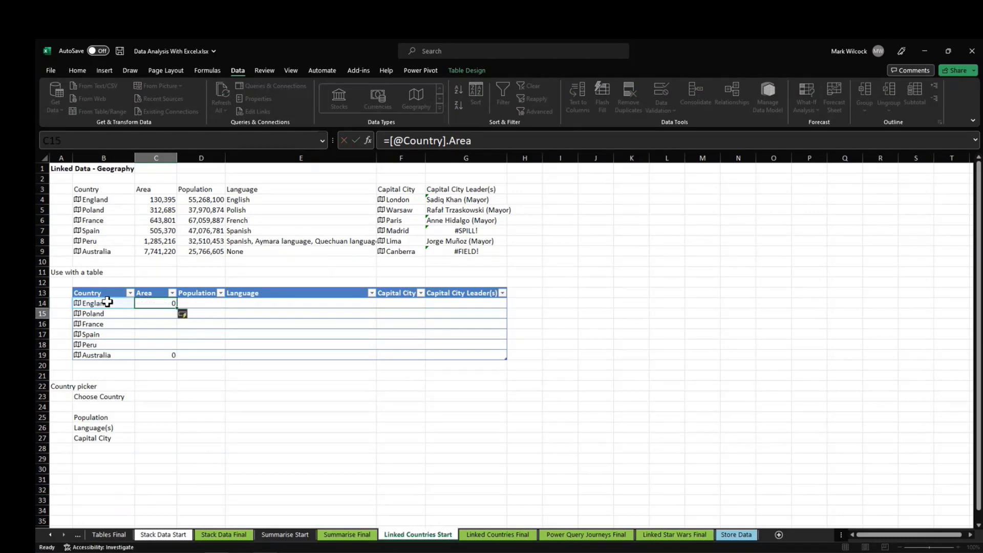
pyautogui.click(269, 306)
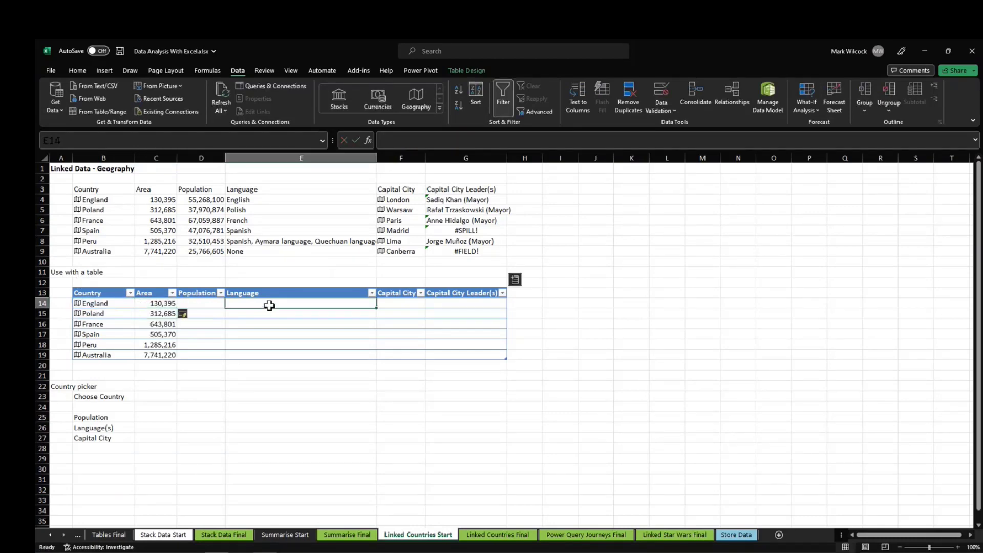
pyautogui.write('=')
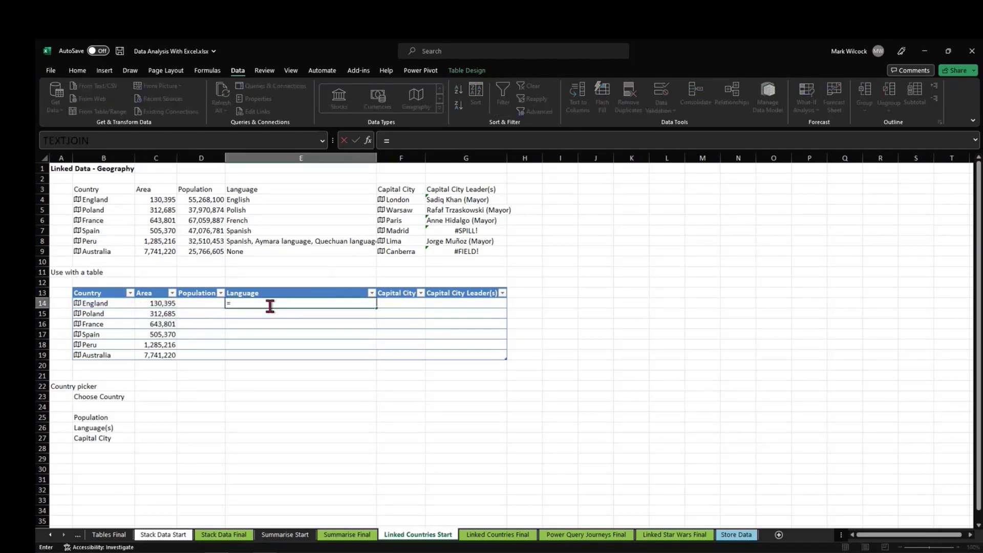
pyautogui.click(105, 303)
pyautogui.write('.LA')
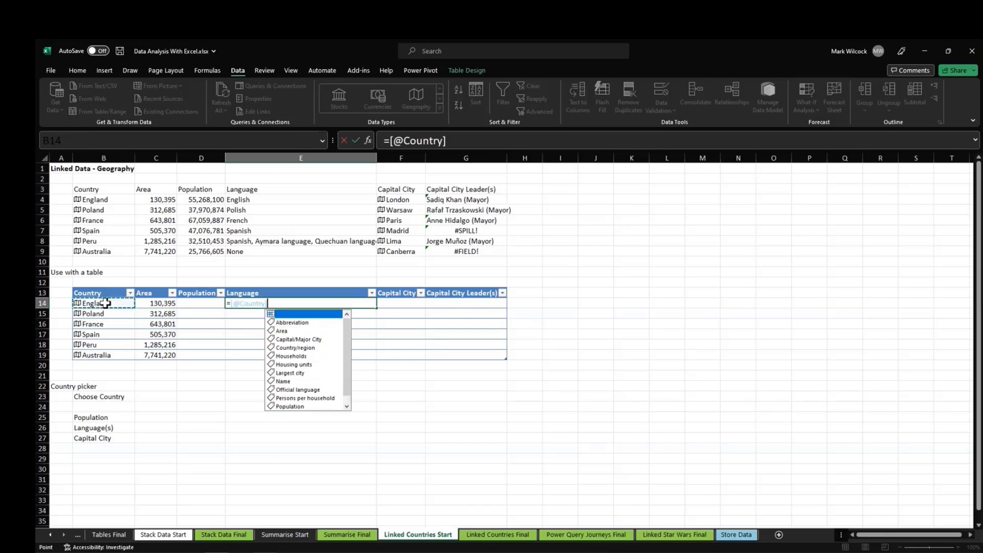
pyautogui.press('Down')
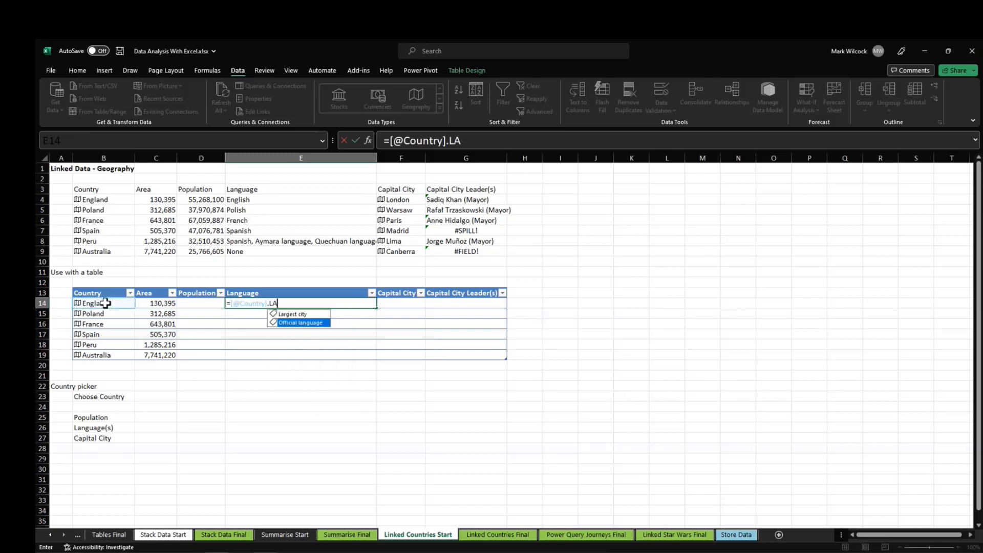
pyautogui.press('Tab')
pyautogui.press('Return')
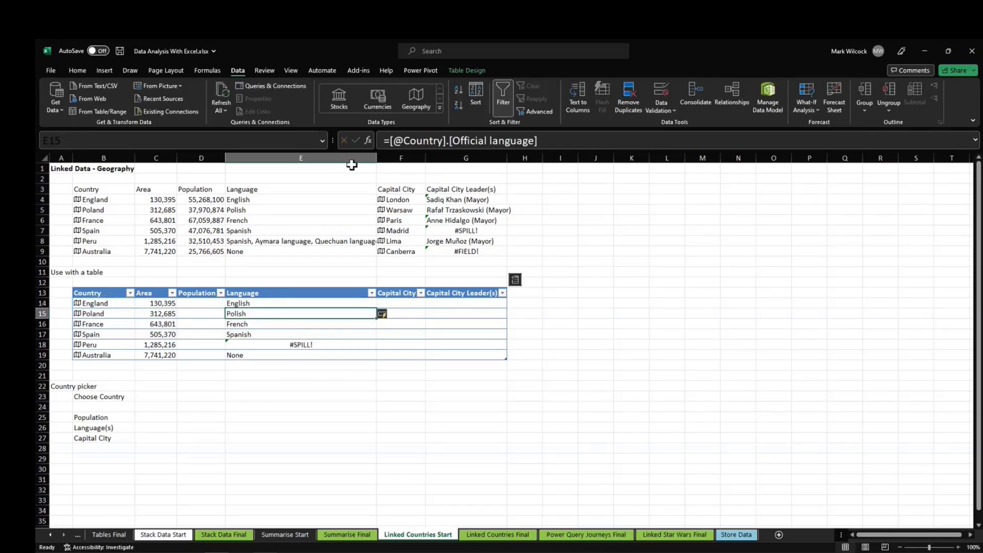
pyautogui.click(398, 143)
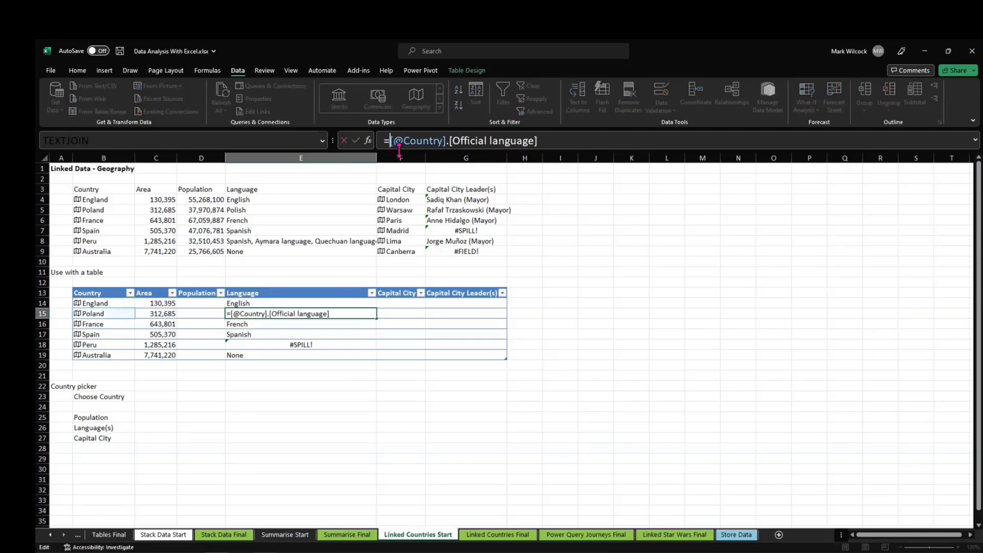
pyautogui.write('array')
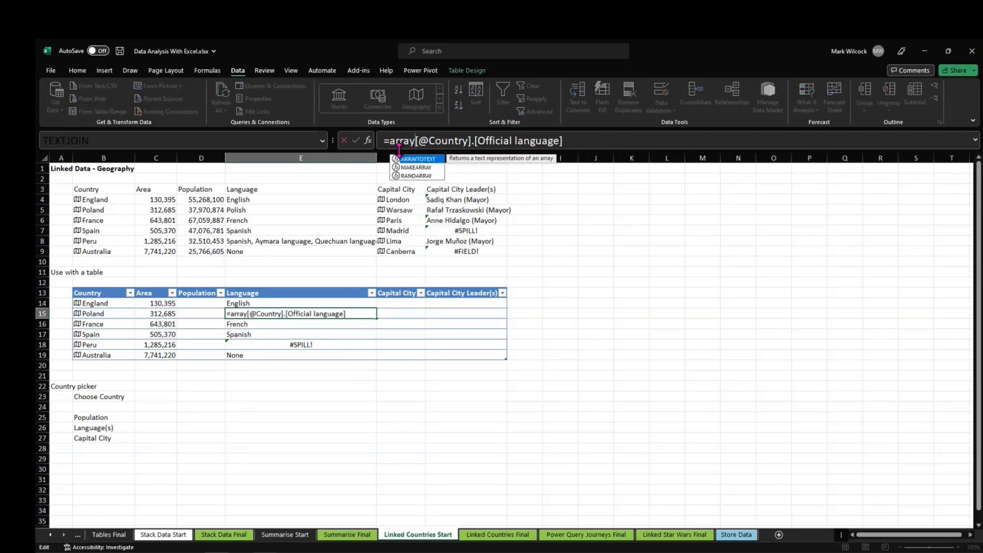
pyautogui.write('totext')
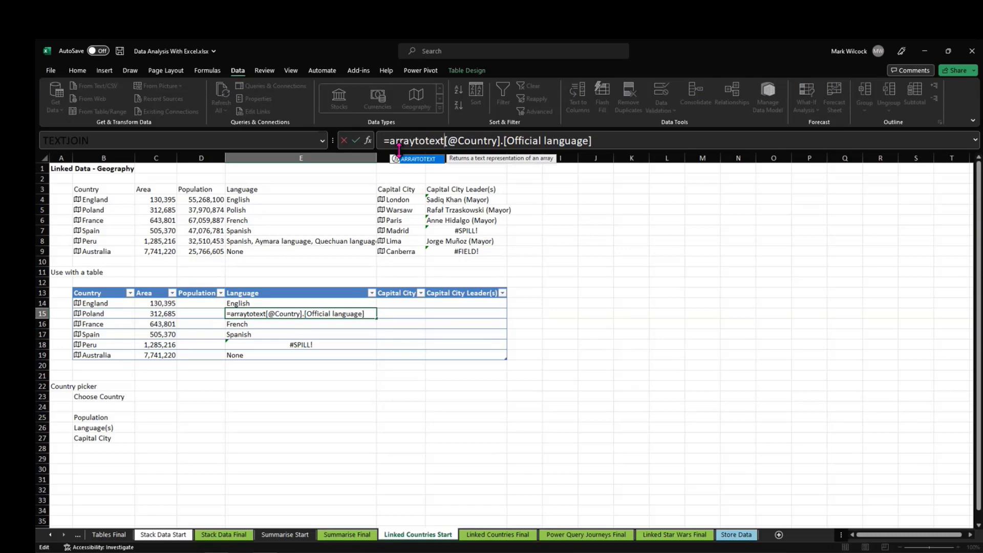
pyautogui.write('(')
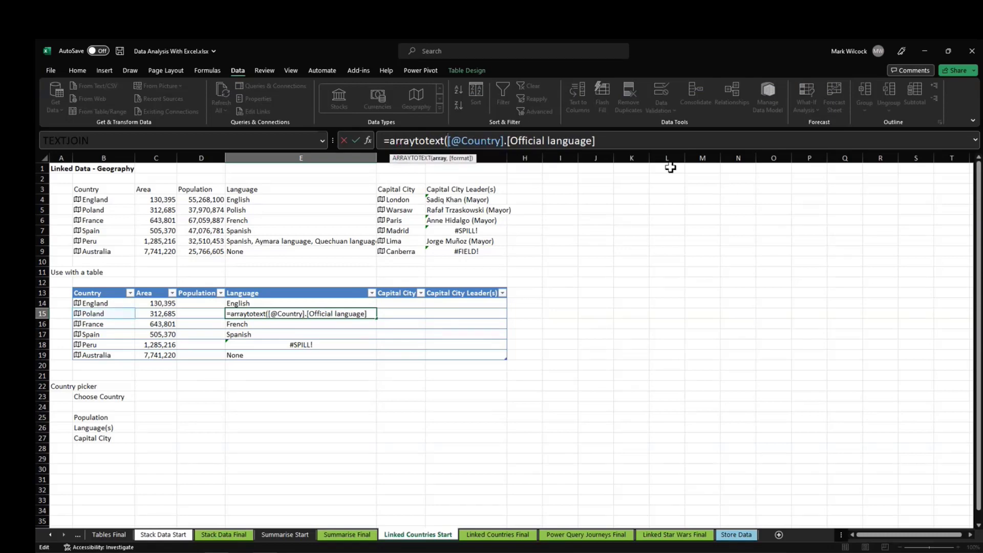
pyautogui.write(')')
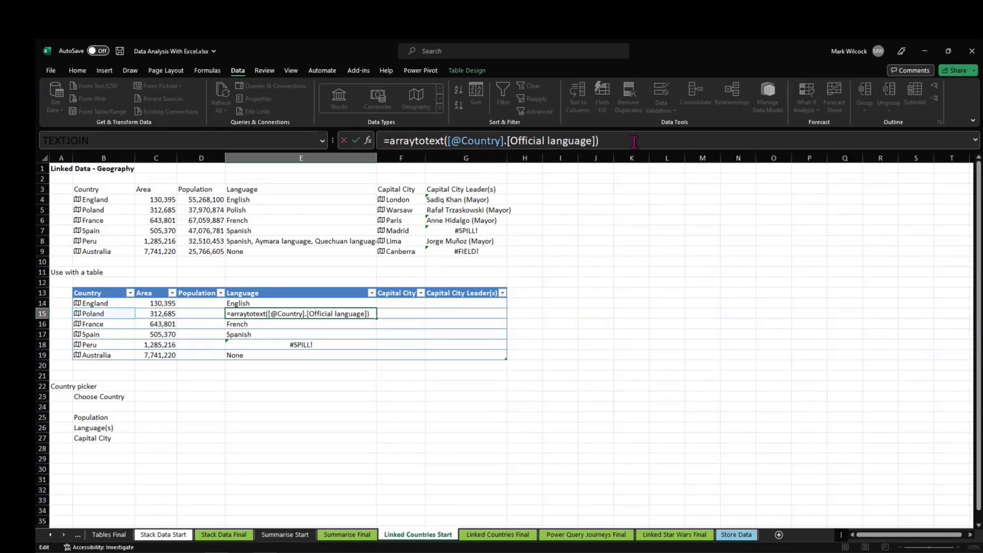
pyautogui.press('Return')
# Check the ARRAYTOTEXT formula in the table's Language cells from England down to Spain
pyautogui.press('Up')
pyautogui.press('Up')
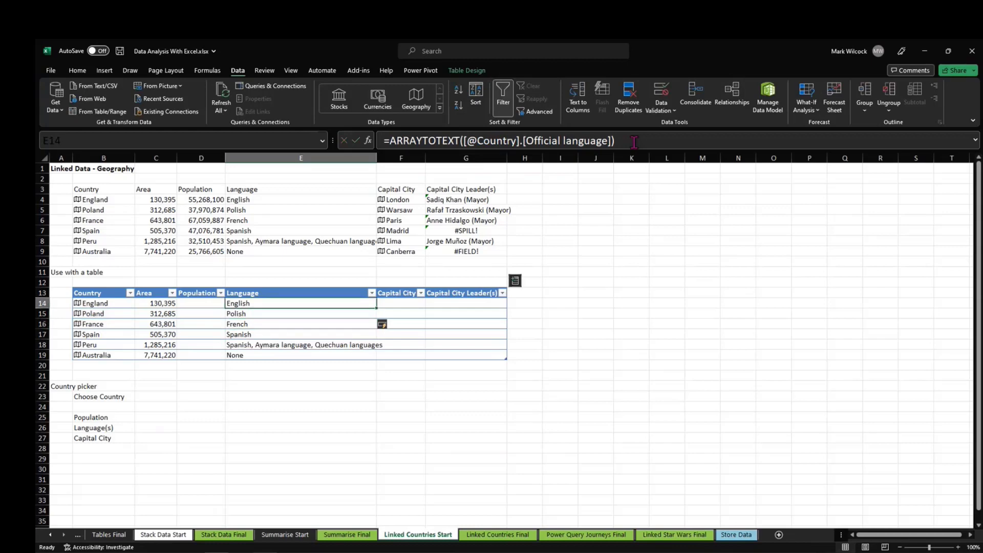
pyautogui.press('Down')
pyautogui.press('Down')
pyautogui.press('Down')
pyautogui.press('Down')
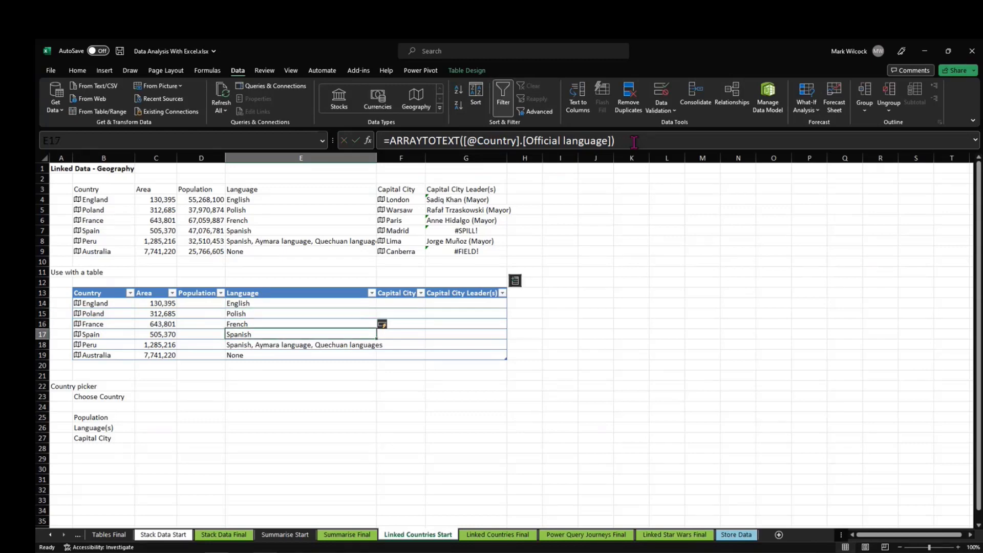
pyautogui.press('Up')
pyautogui.press('Up')
pyautogui.press('Up')
pyautogui.press('Up')
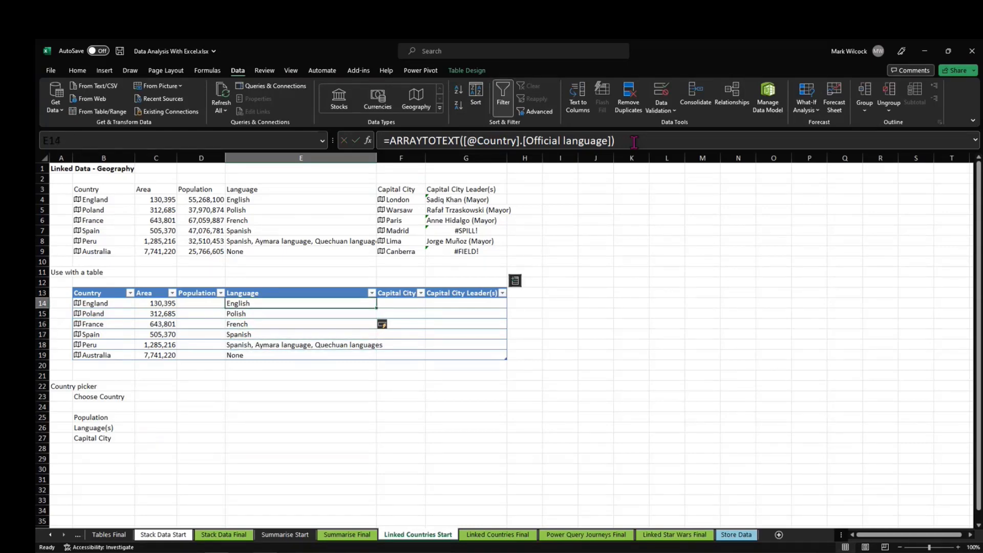
pyautogui.press('Right')
pyautogui.press('Right')
pyautogui.write('=')
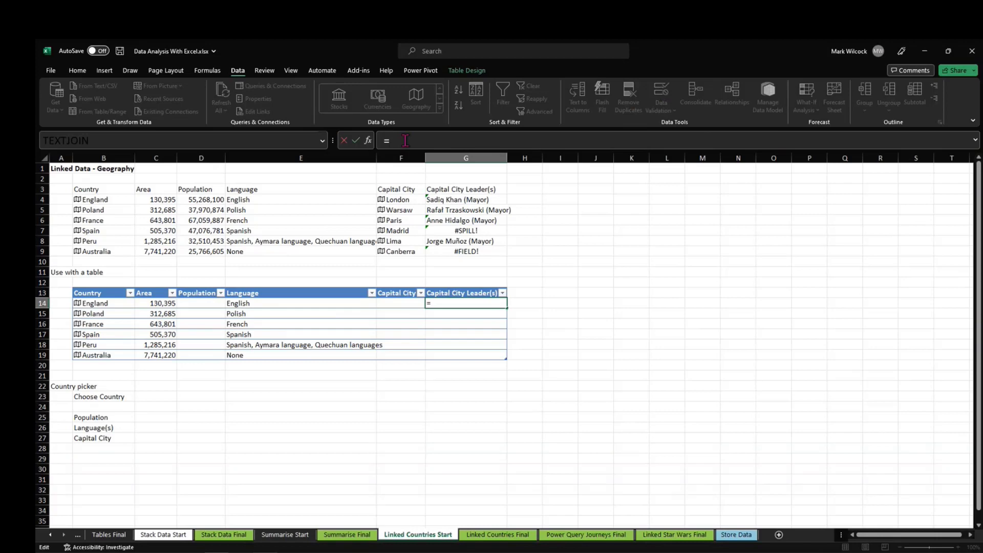
pyautogui.click(104, 302)
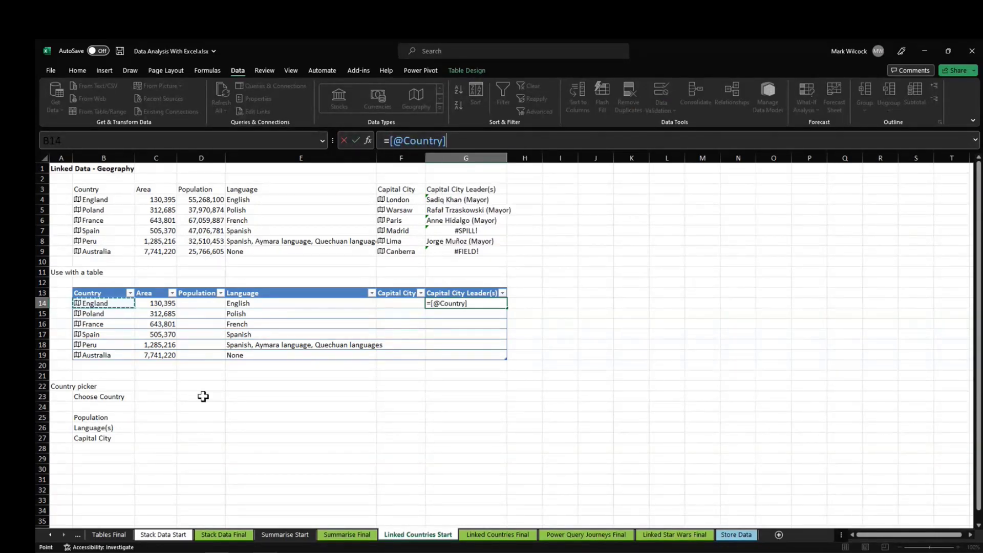
pyautogui.click(398, 303)
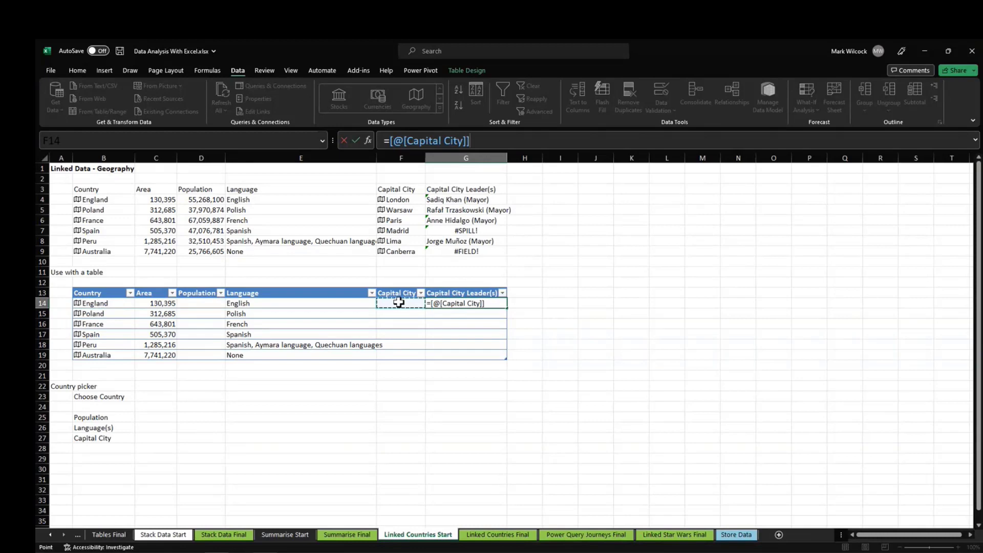
pyautogui.press('Escape')
pyautogui.click(398, 302)
pyautogui.write('=')
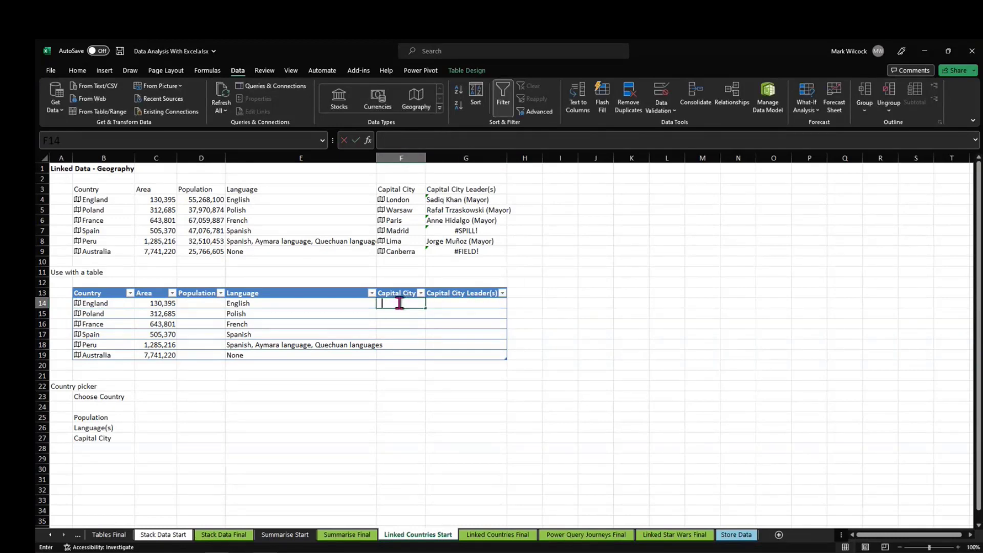
pyautogui.click(92, 304)
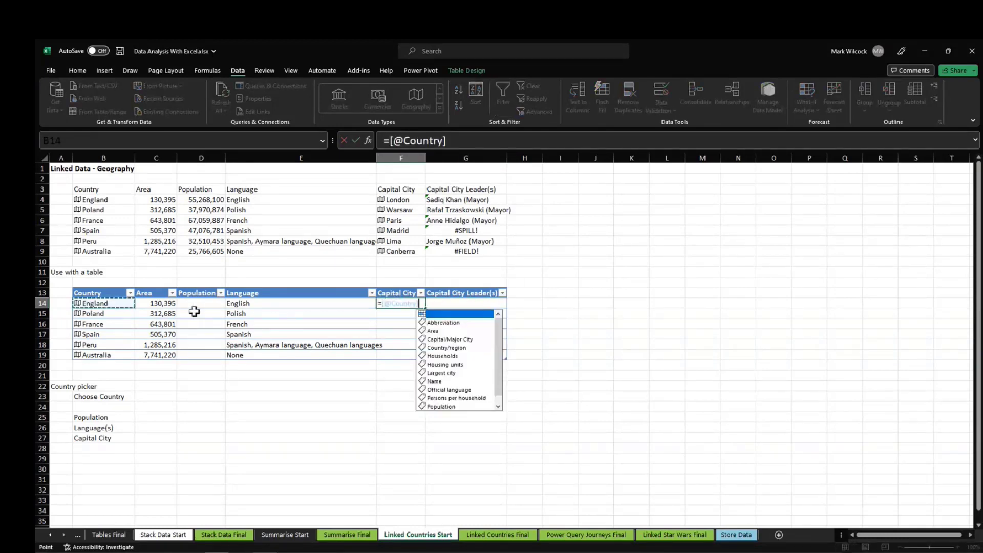
pyautogui.write('.')
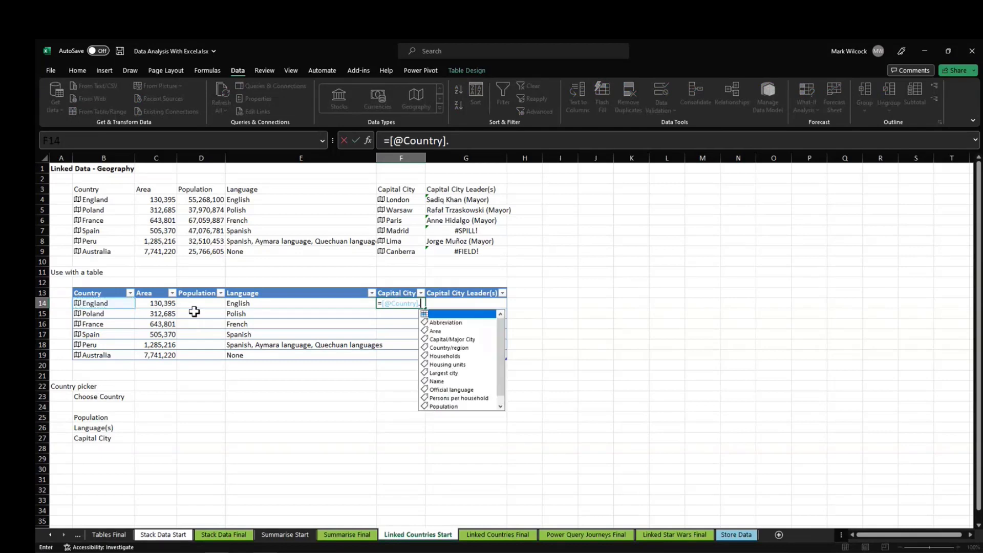
pyautogui.press('Down')
pyautogui.press('Down')
pyautogui.press('Down')
pyautogui.press('Down')
pyautogui.press('Down')
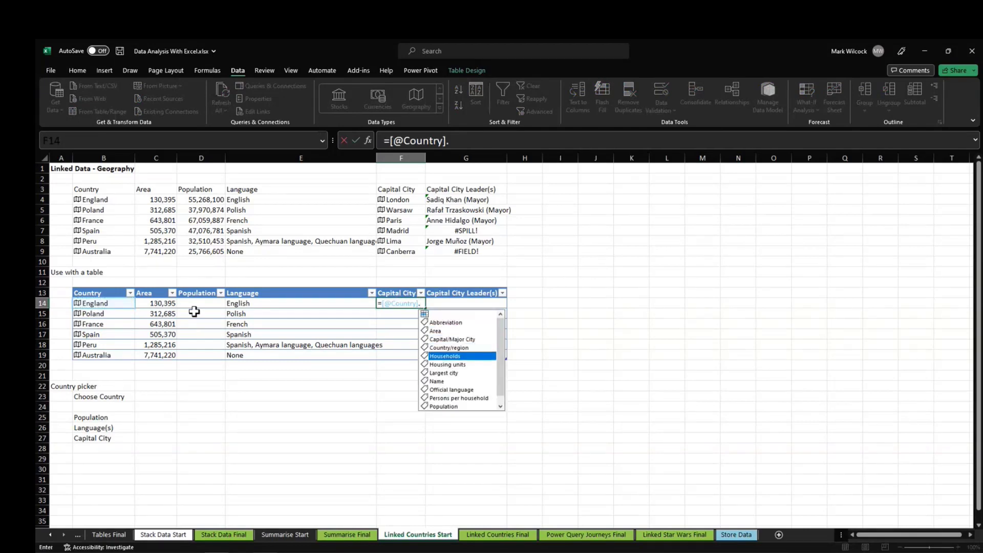
pyautogui.press('Down')
pyautogui.press('Up')
pyautogui.press('Up')
pyautogui.press('Up')
pyautogui.press('Tab')
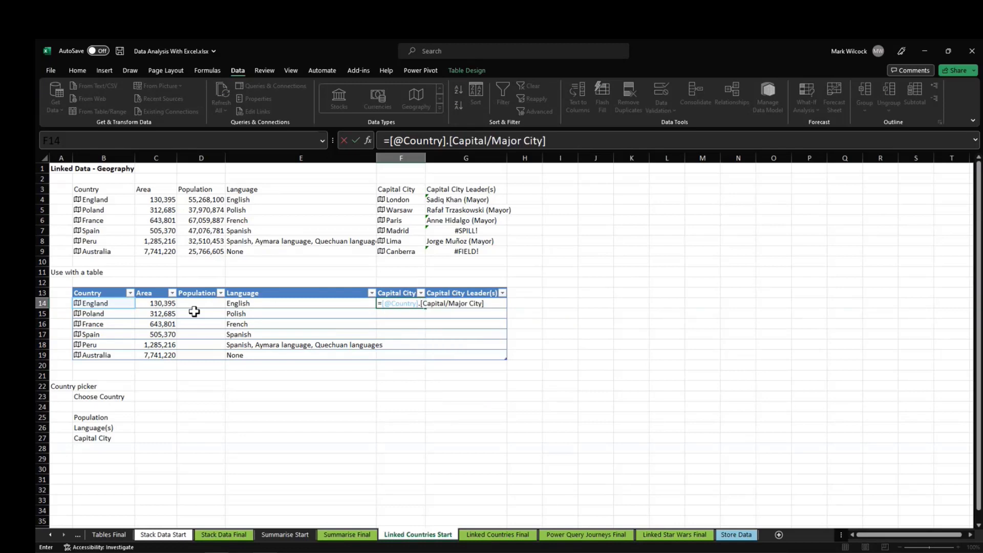
pyautogui.press('Return')
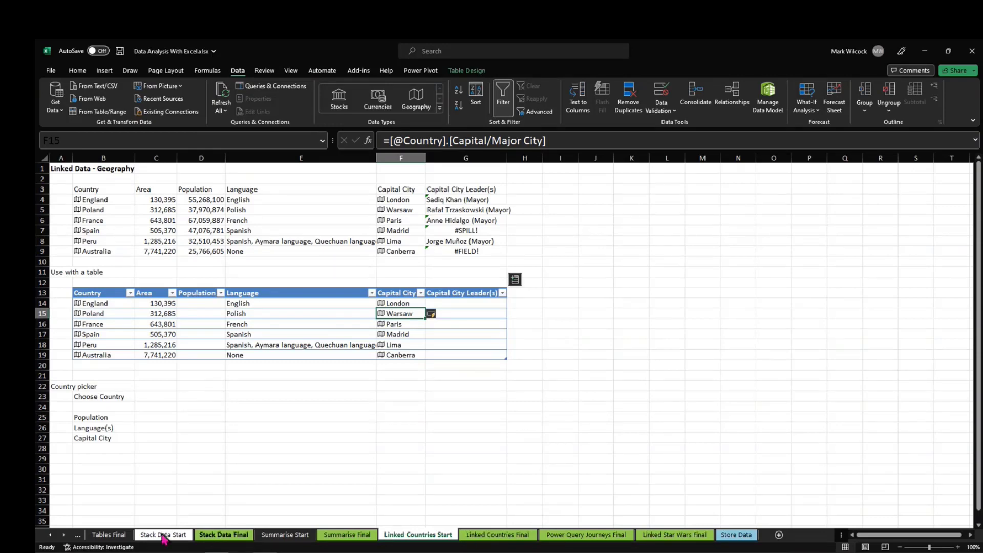
# Look over the journey data on the Power Query Journeys Final sheet and view the Tables Final sheet
pyautogui.click(583, 535)
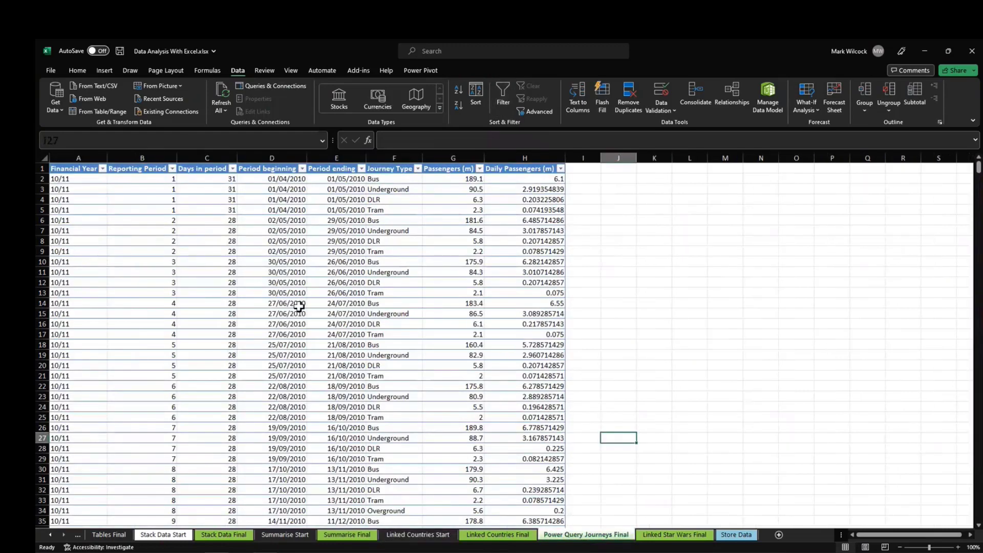
pyautogui.scroll(-3, 306, 273)
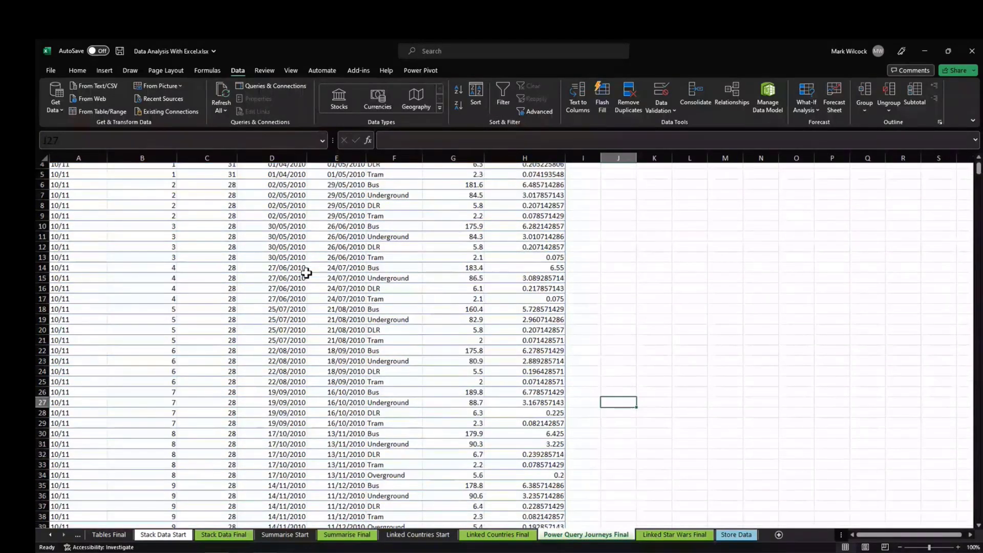
pyautogui.scroll(3, 306, 273)
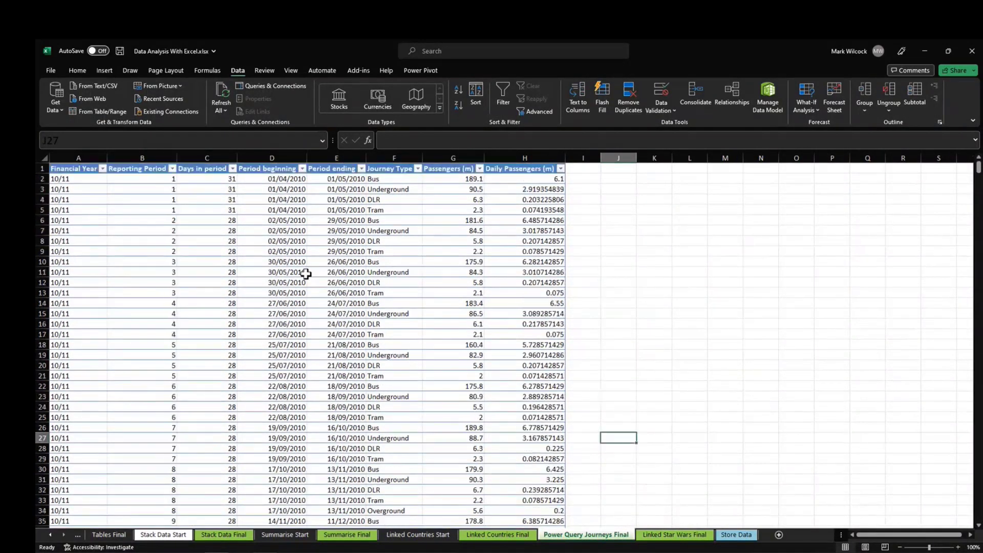
pyautogui.click(107, 534)
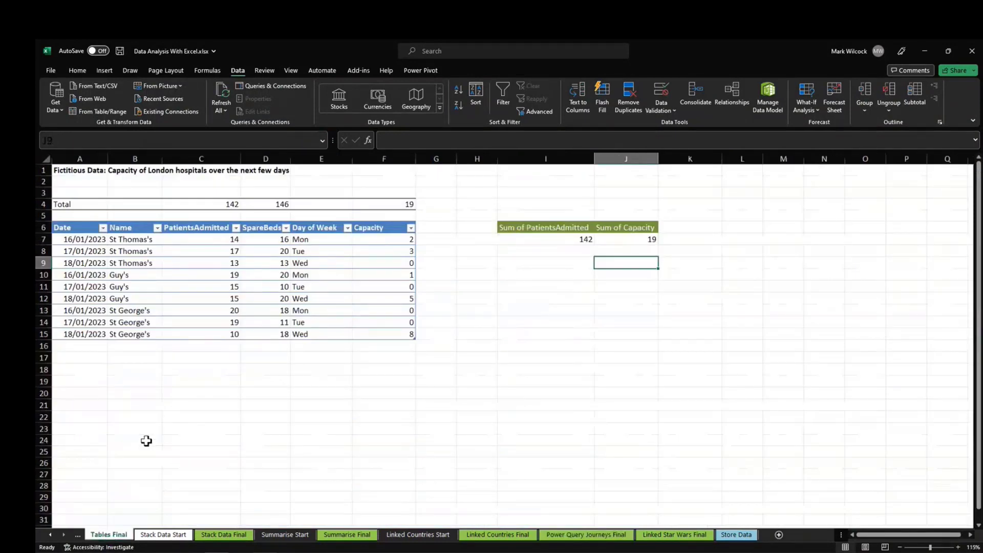
# Break the hospital PivotTable down by Name in its rows and check the Capacity formulas on the Tables Final sheet
pyautogui.click(208, 243)
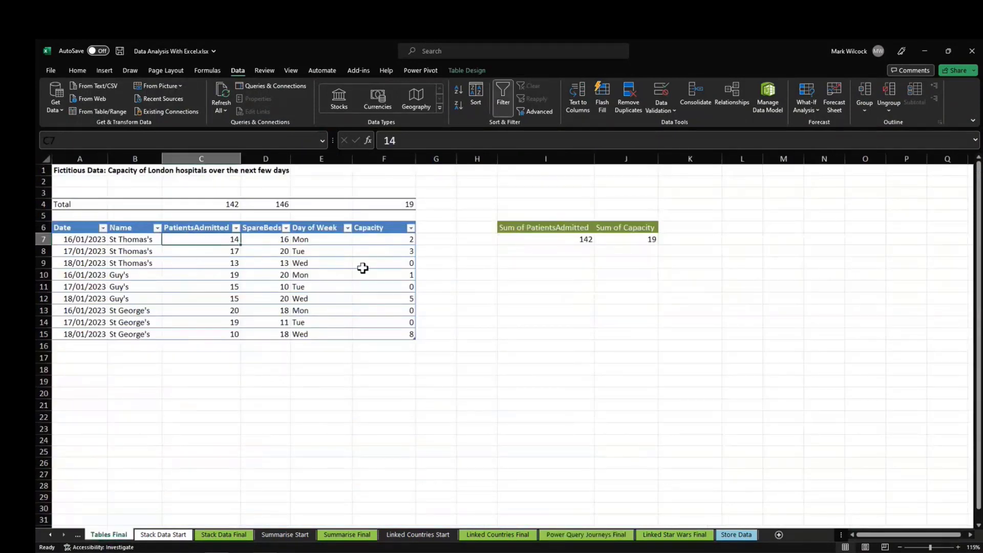
pyautogui.click(382, 203)
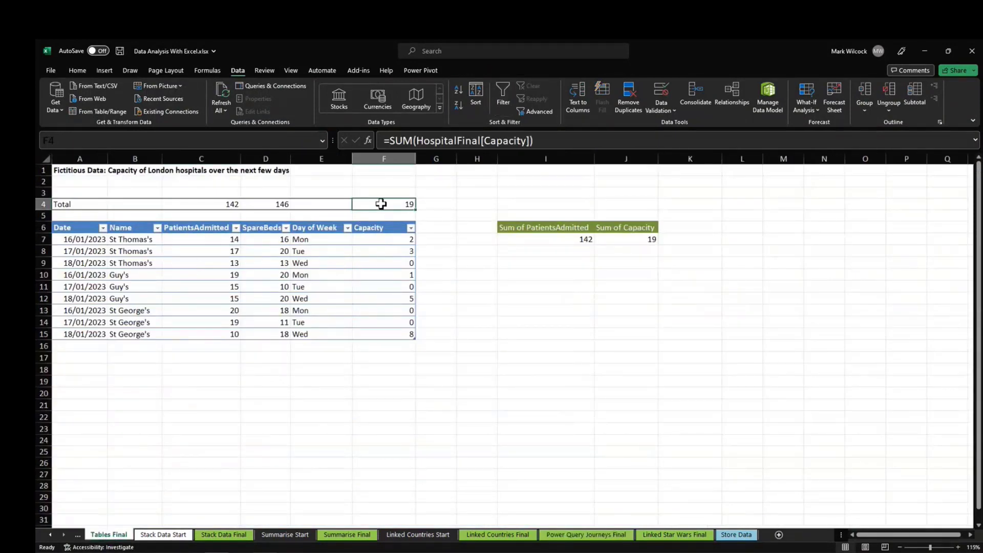
pyautogui.click(535, 238)
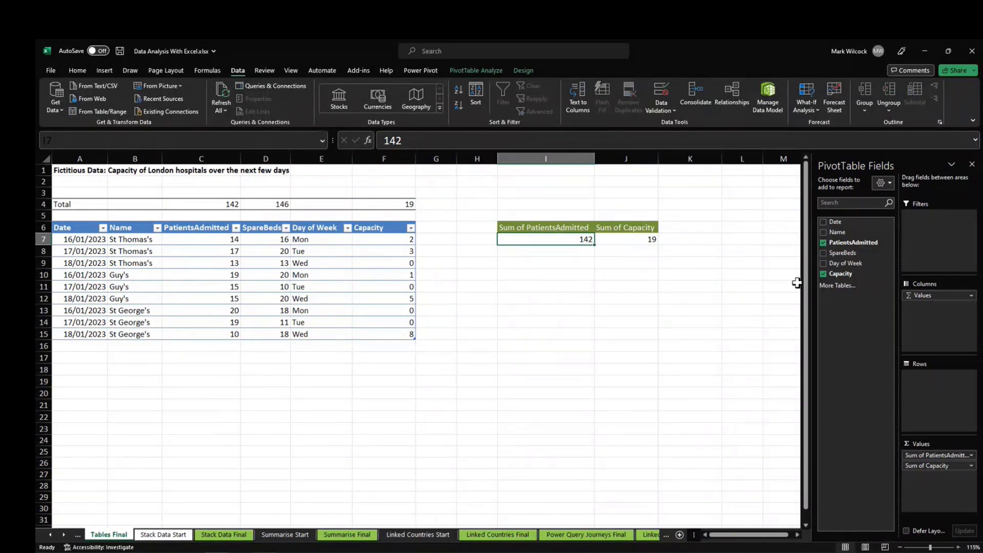
pyautogui.moveTo(840, 232); pyautogui.dragTo(962, 399)
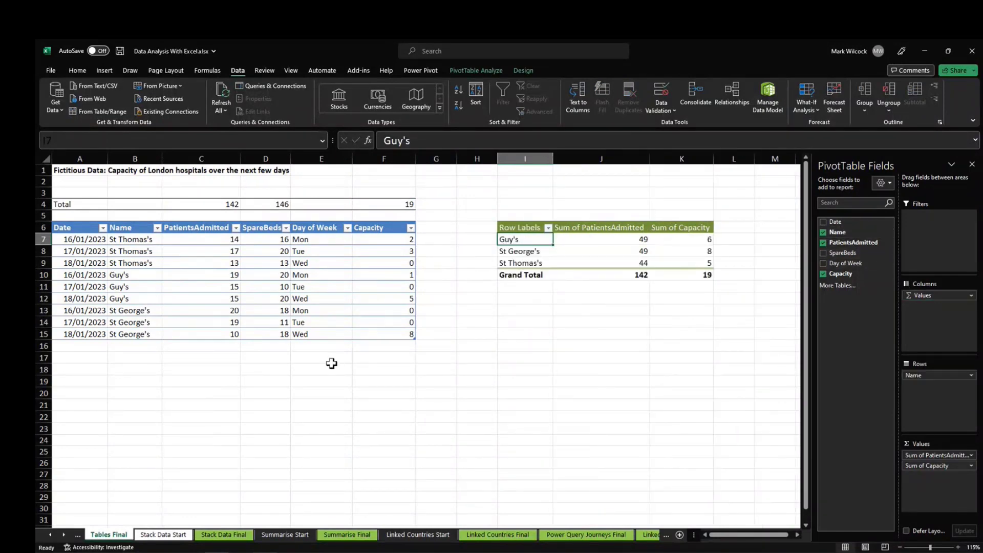
pyautogui.click(364, 287)
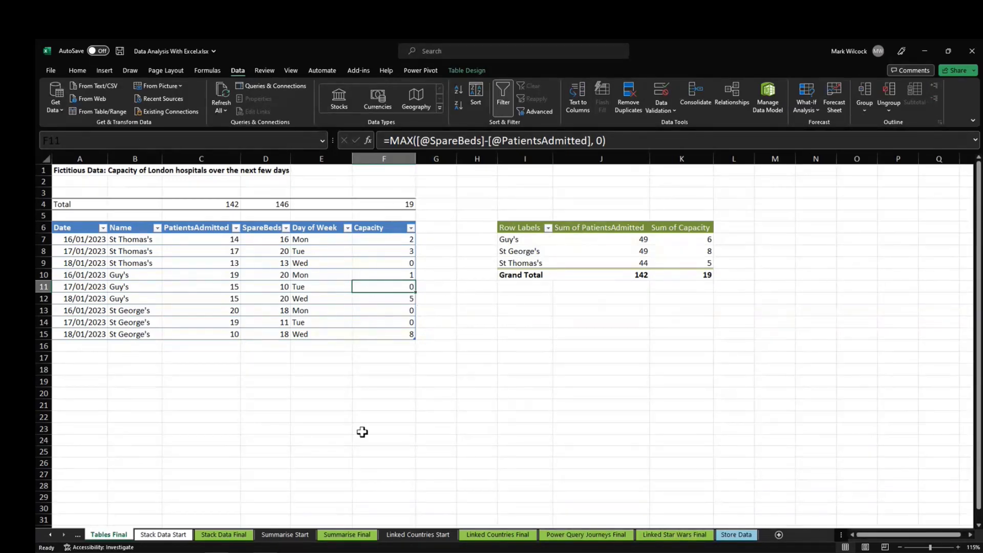
# Review the VSTACK formulas in B14 and B51 and their source ranges and tables on the Stack Data Final sheet
pyautogui.click(217, 540)
pyautogui.scroll(5, 221, 315)
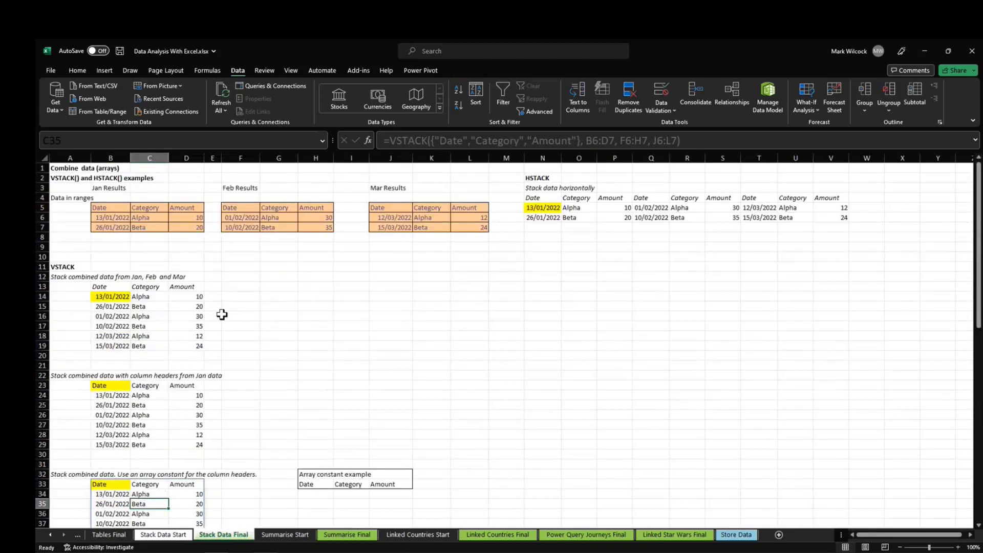
pyautogui.click(112, 297)
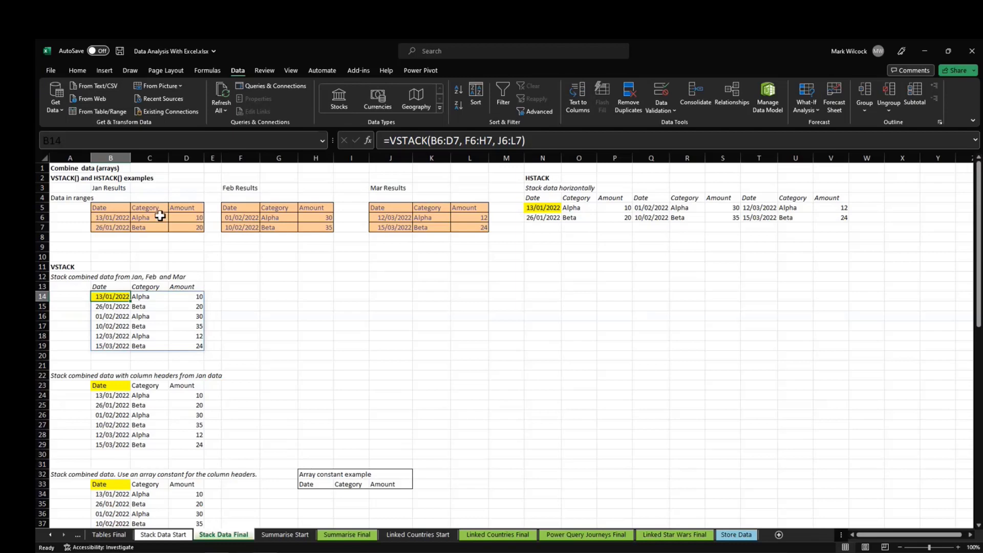
pyautogui.scroll(-7, 304, 304)
pyautogui.click(165, 417)
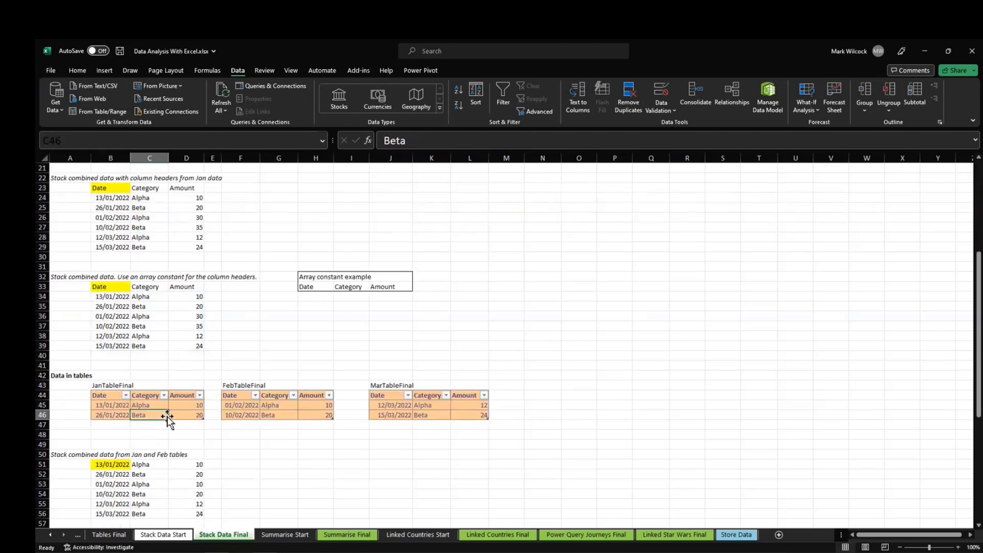
pyautogui.click(277, 408)
pyautogui.click(116, 465)
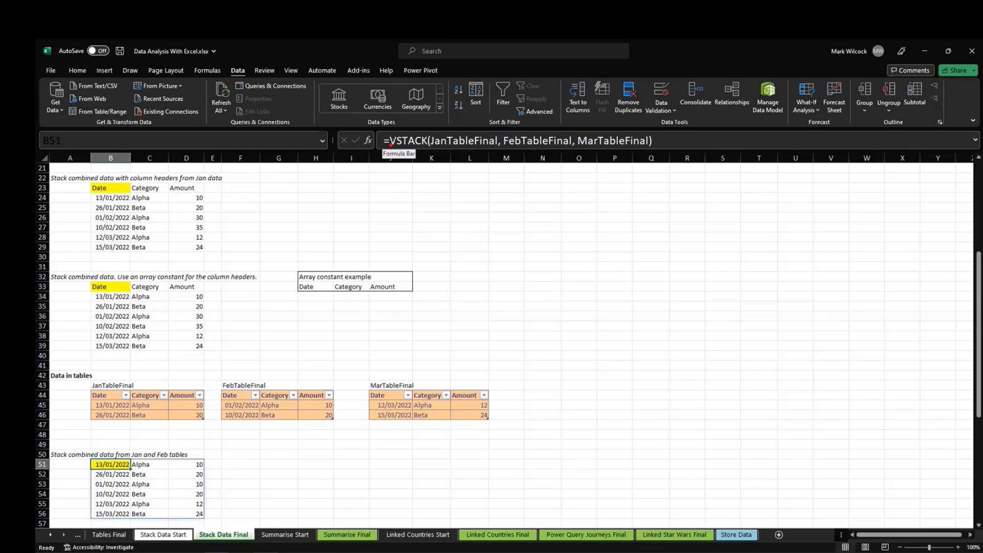
pyautogui.moveTo(385, 132)
pyautogui.mouseDown()
pyautogui.moveTo(527, 160)
pyautogui.moveTo(713, 159)
pyautogui.mouseUp()
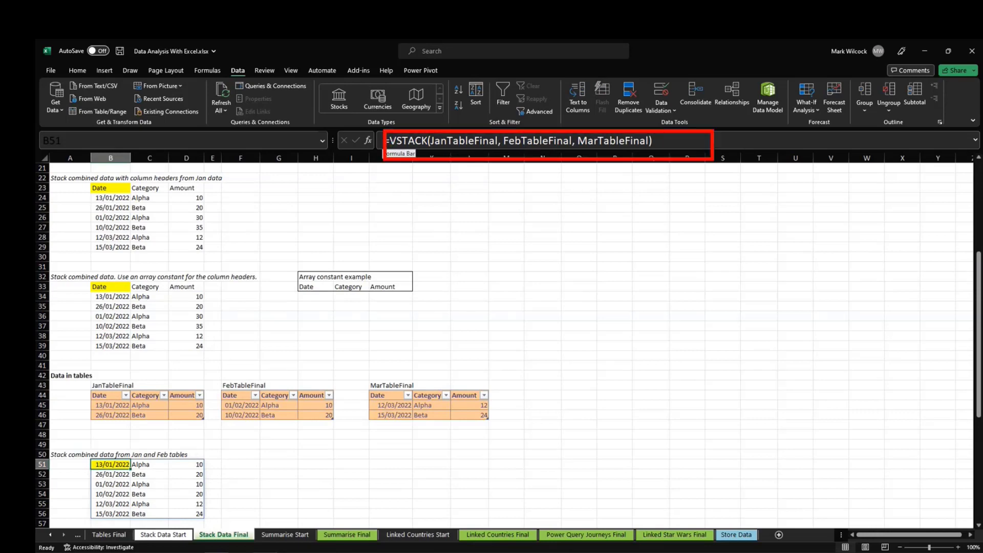
# Examine the SUMIFS formula in C14 and the product and country headings it references on the Summarise Start sheet
pyautogui.click(275, 534)
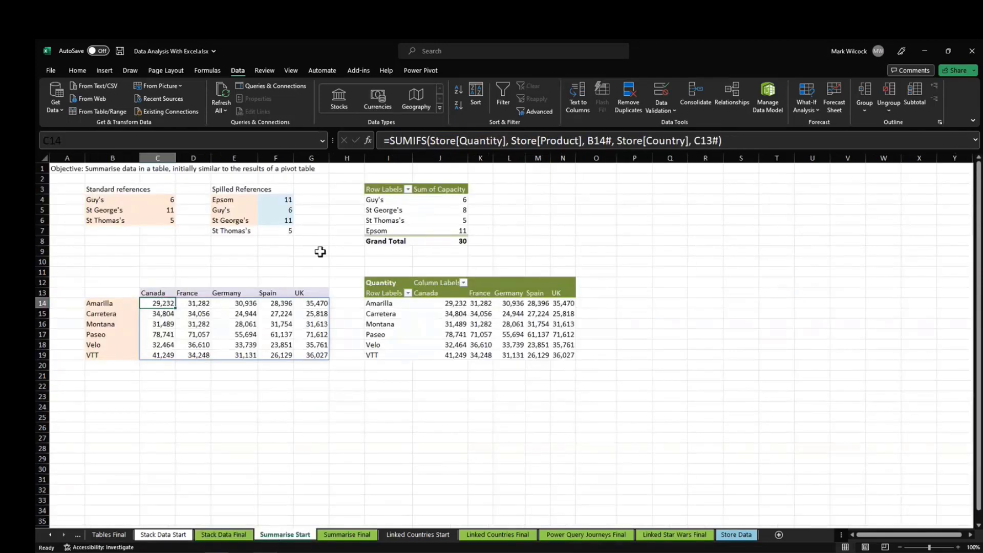
pyautogui.click(415, 148)
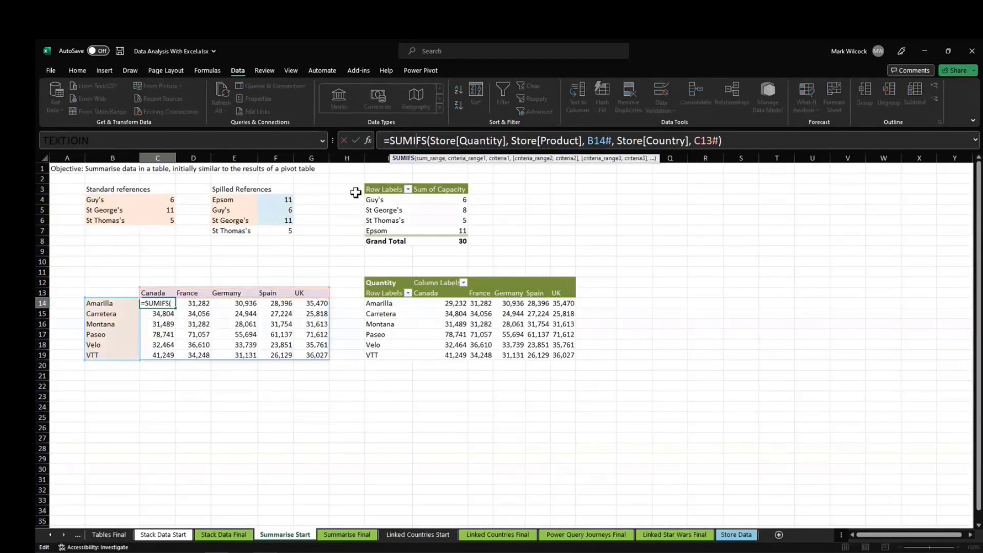
pyautogui.press('Escape')
pyautogui.click(121, 305)
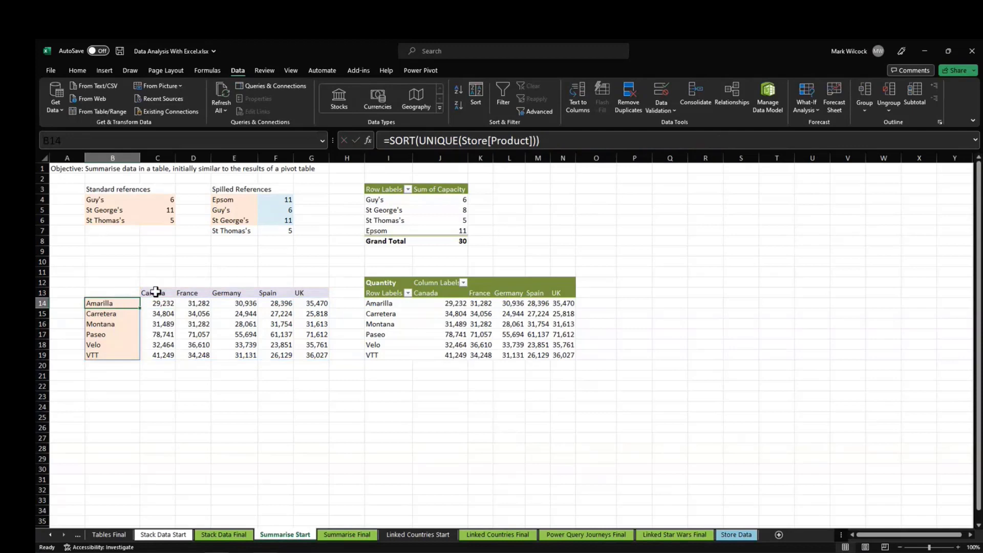
pyautogui.click(160, 291)
pyautogui.click(171, 306)
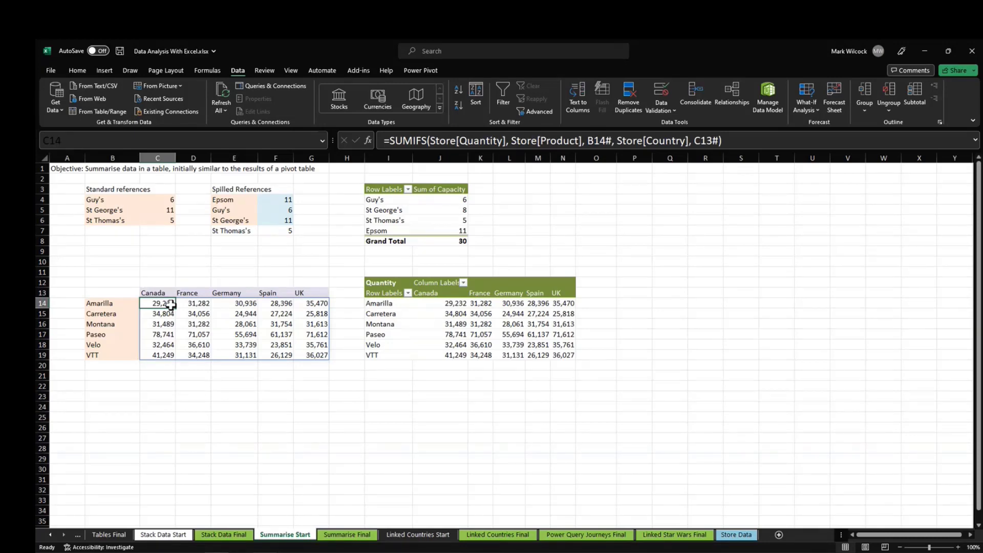
# On the Linked Countries Start sheet, enter a formula in H4 that returns the Persons per household field of England in B4
pyautogui.click(417, 534)
pyautogui.click(223, 209)
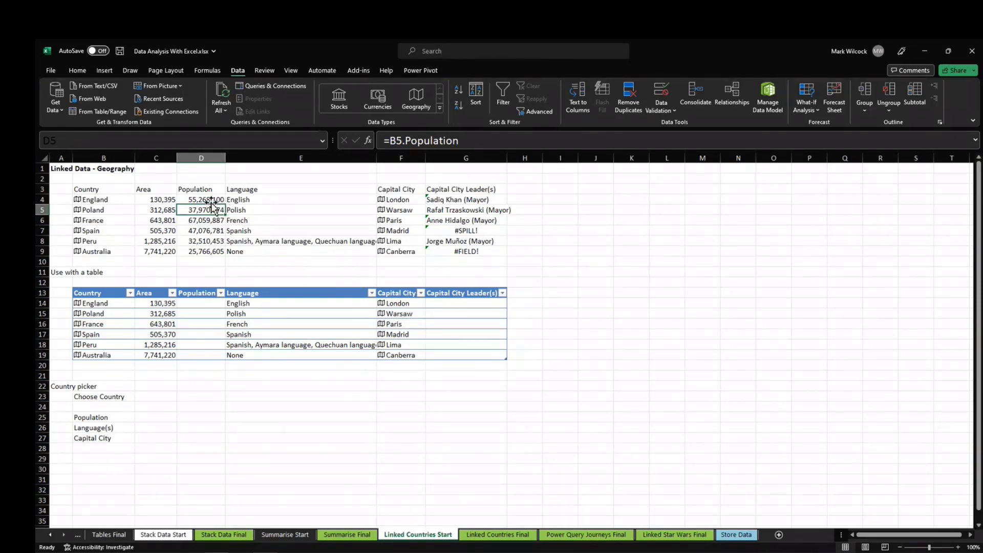
pyautogui.click(210, 200)
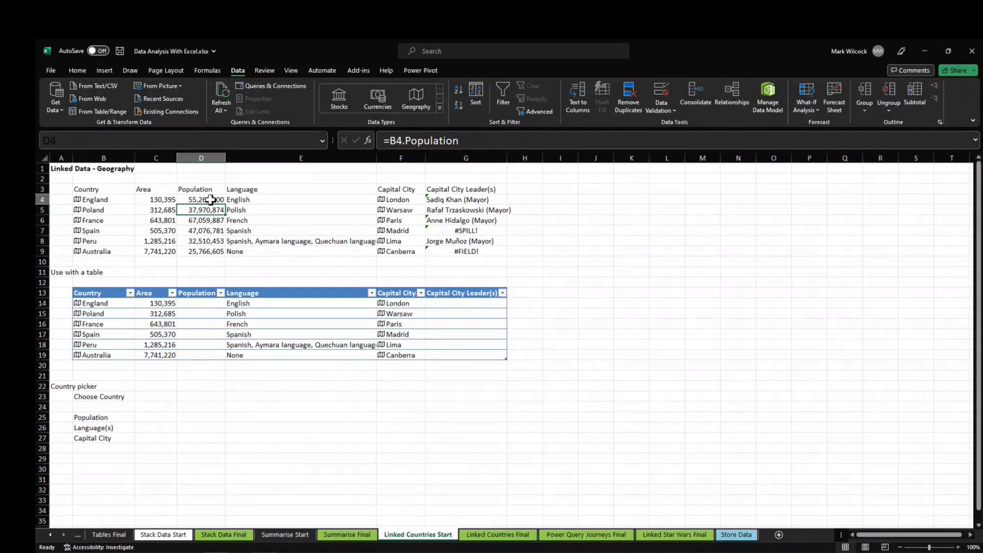
pyautogui.click(531, 198)
pyautogui.write('=')
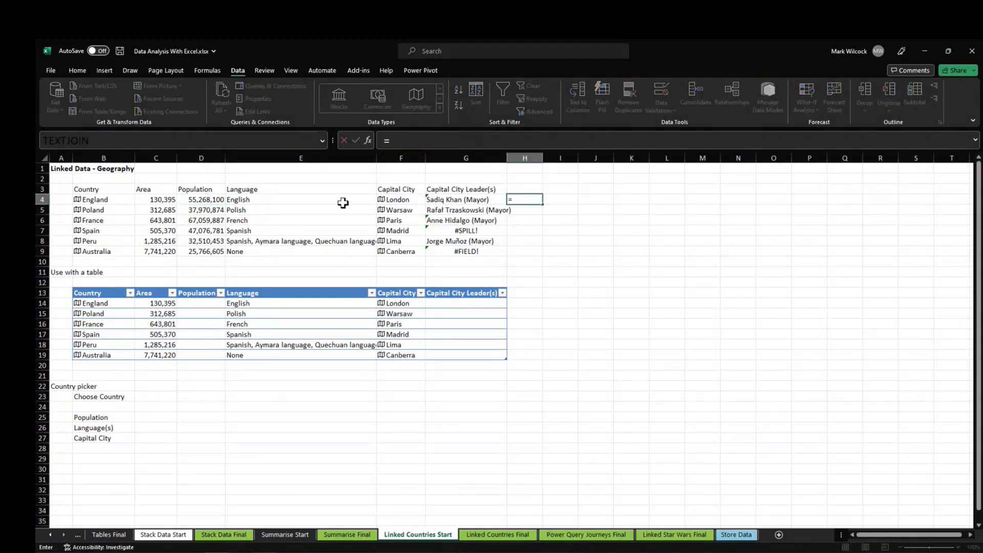
pyautogui.click(92, 202)
pyautogui.write('.')
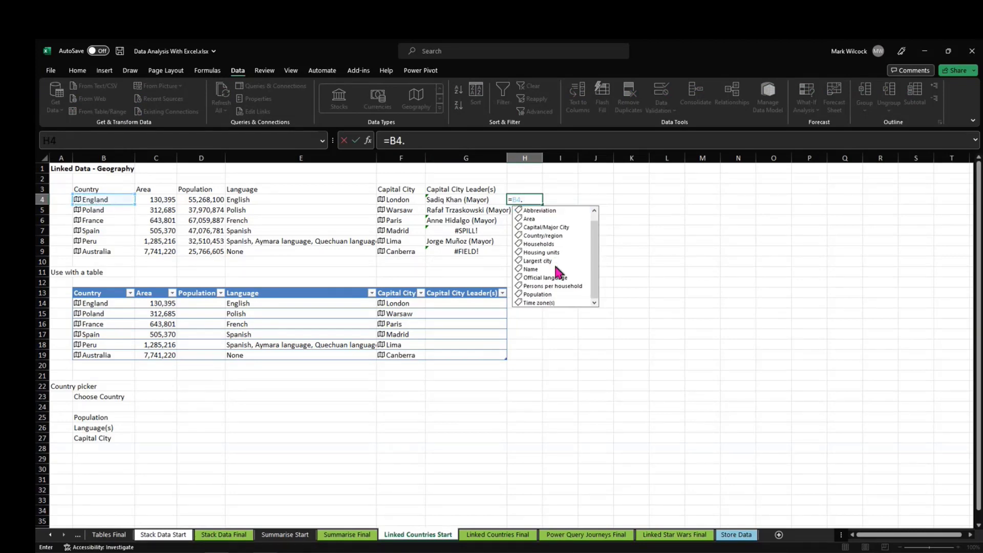
pyautogui.scroll(-1, 555, 274)
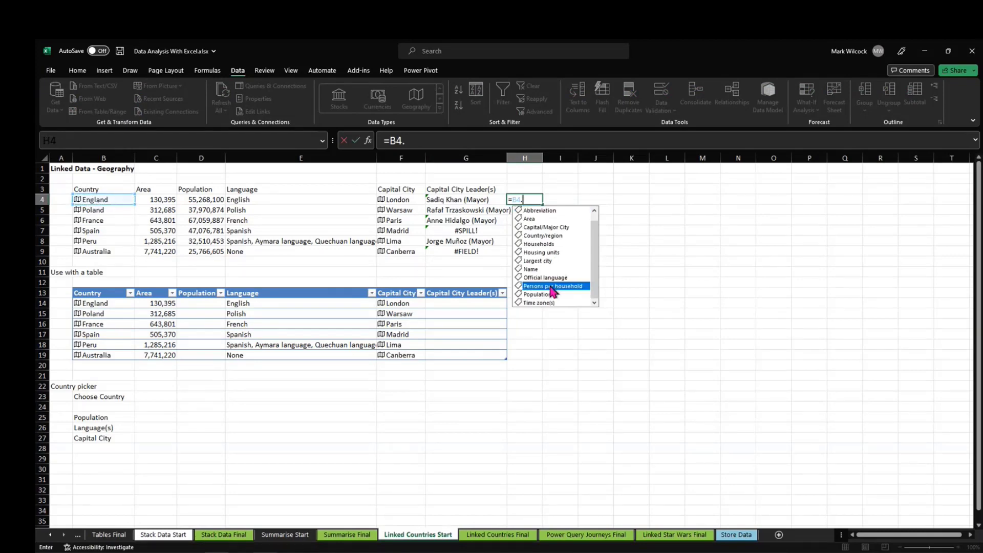
pyautogui.doubleClick(551, 285)
pyautogui.press('Return')
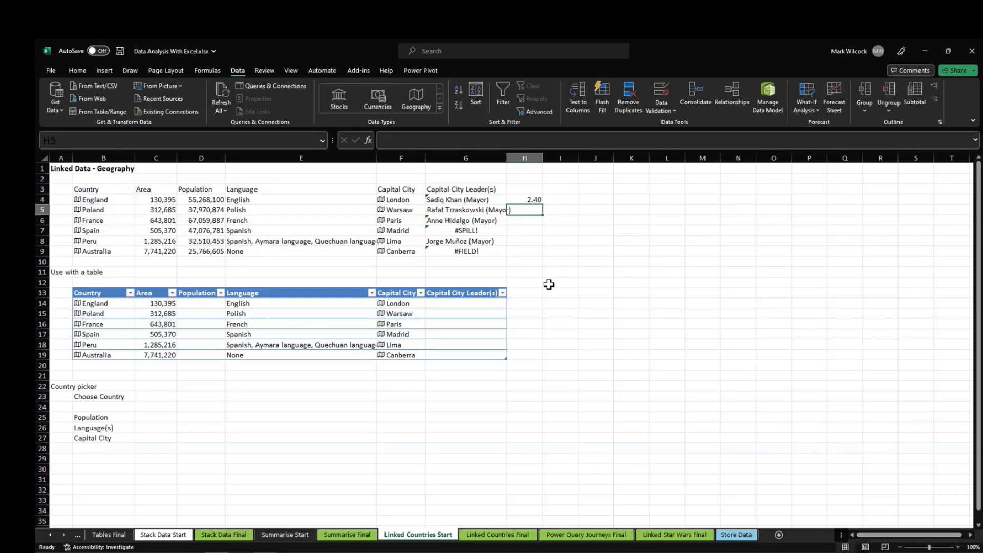